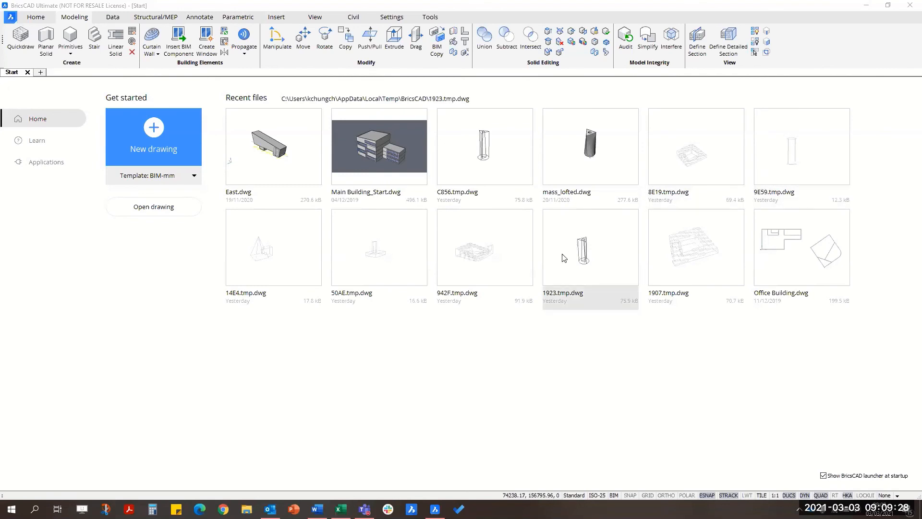
- Open Main Building_Start.dwg from the "04. Adding BIM data" folder of the starter files
left_click(154, 207)
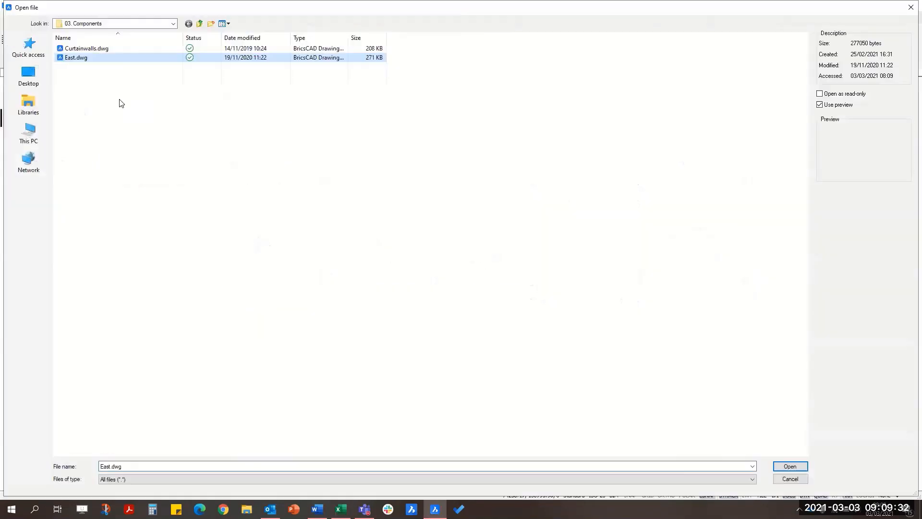
left_click(199, 24)
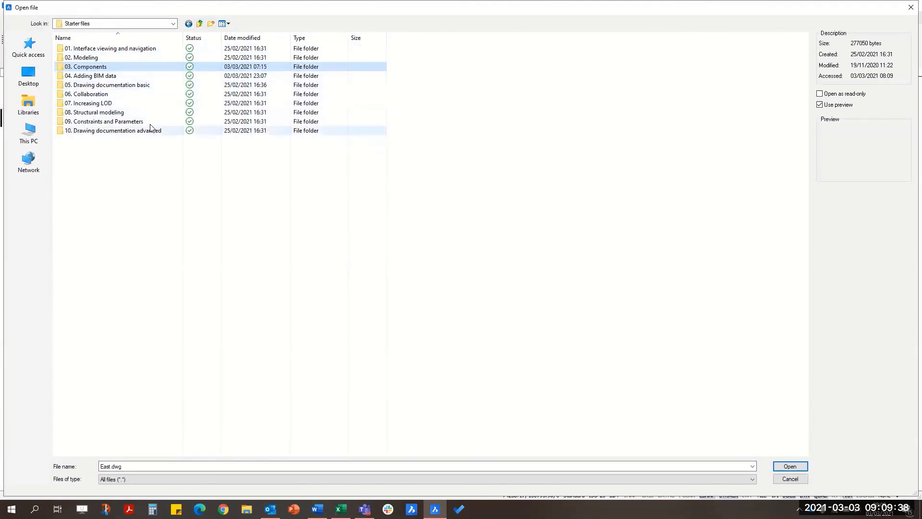
double_click(121, 76)
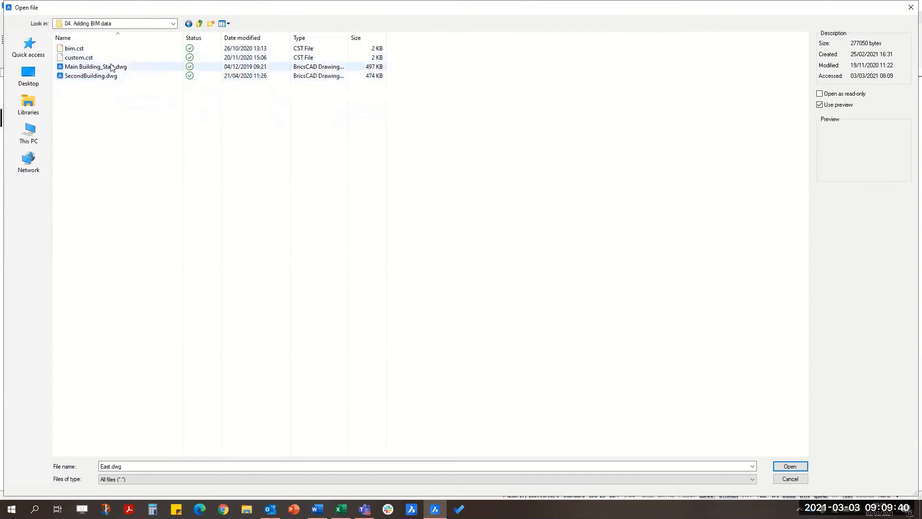
left_click(118, 67)
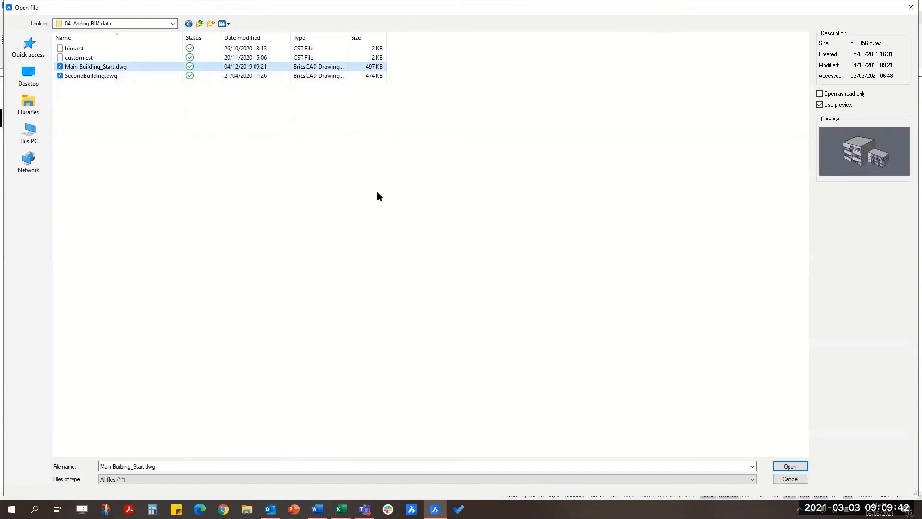
left_click(786, 467)
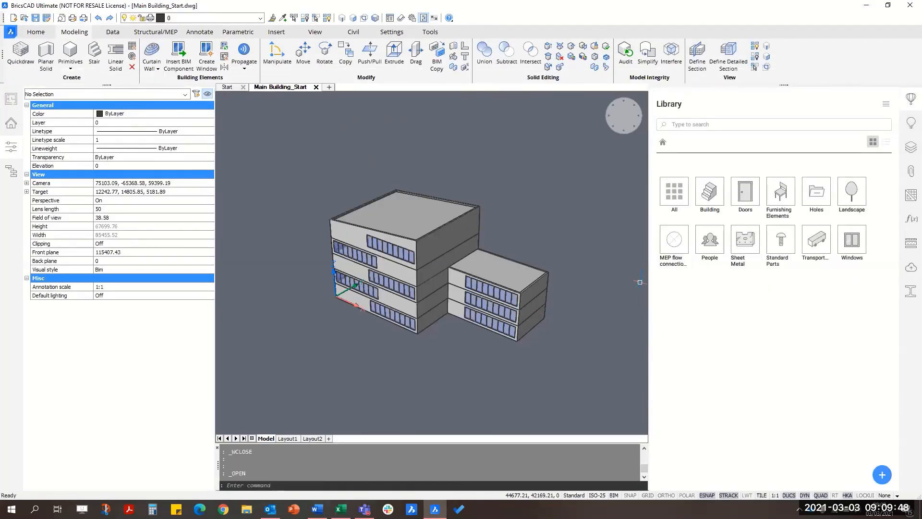
scroll(344, 264, "down", 2)
scroll(434, 290, "up", 2)
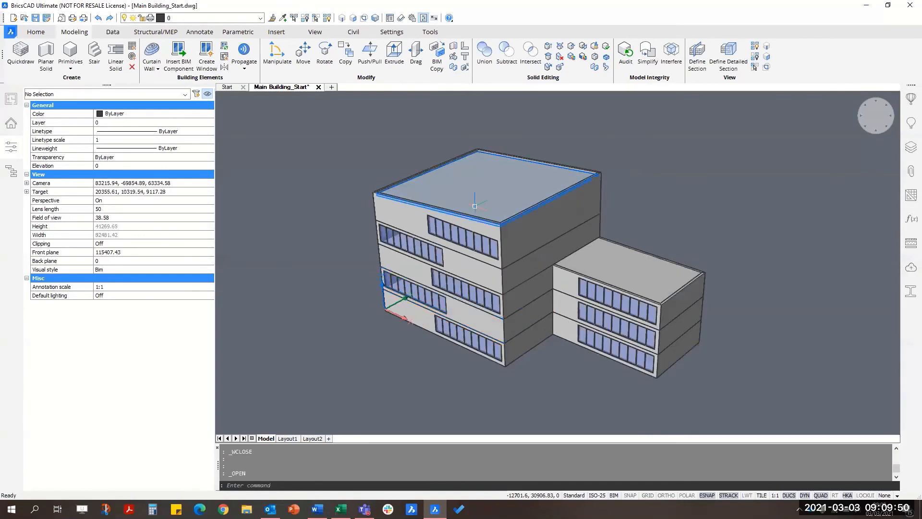
key("Escape")
key("Escape")
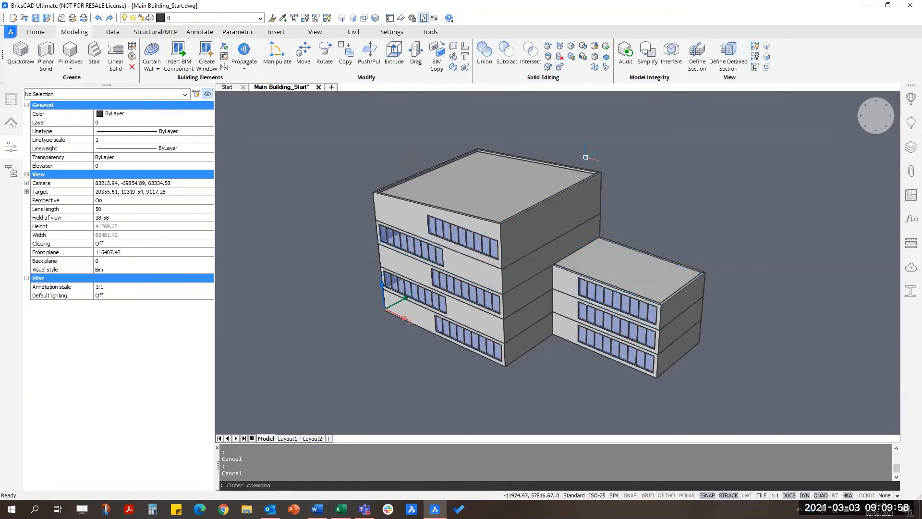
- Select the entire building and narrow the selection to its block references, then clear the selection
left_click(777, 134)
left_click(254, 409)
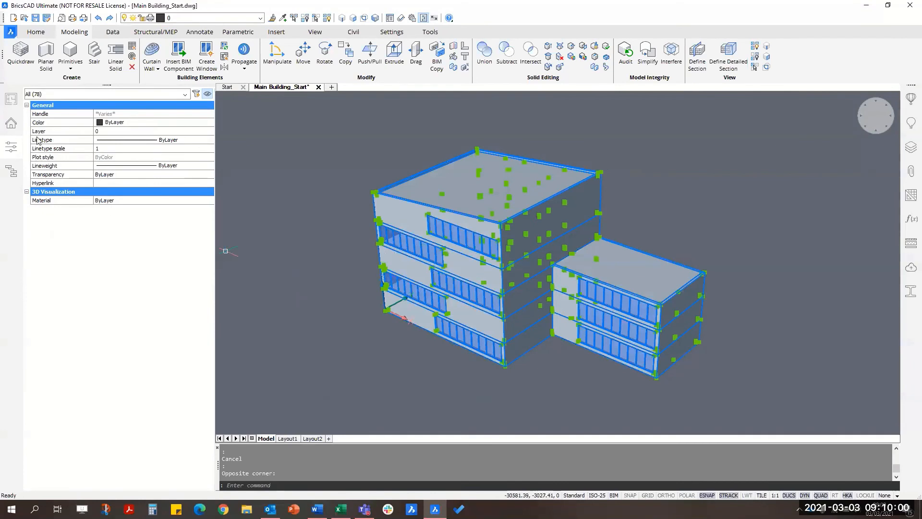
left_click(53, 96)
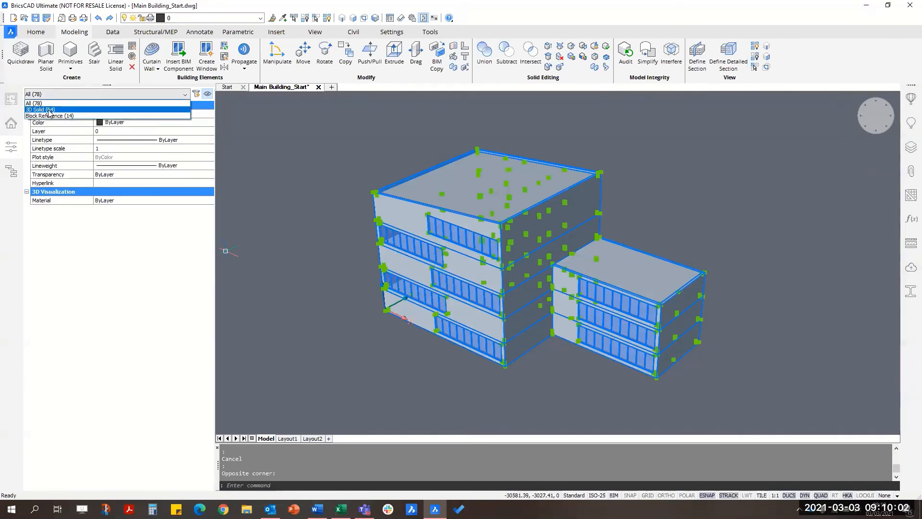
left_click(48, 116)
key("Escape")
- Inspect the properties of the main building's roof and of the two upper walls on its windowless side
left_click(476, 202)
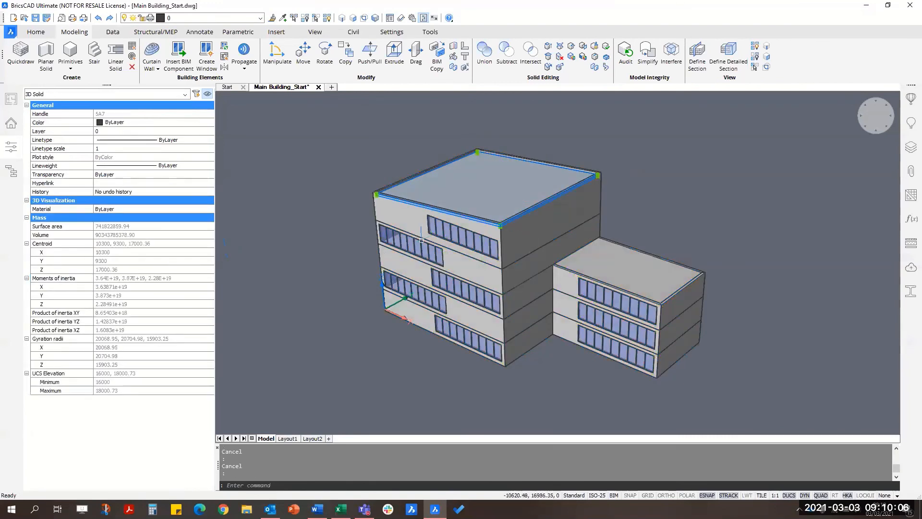
key("Escape")
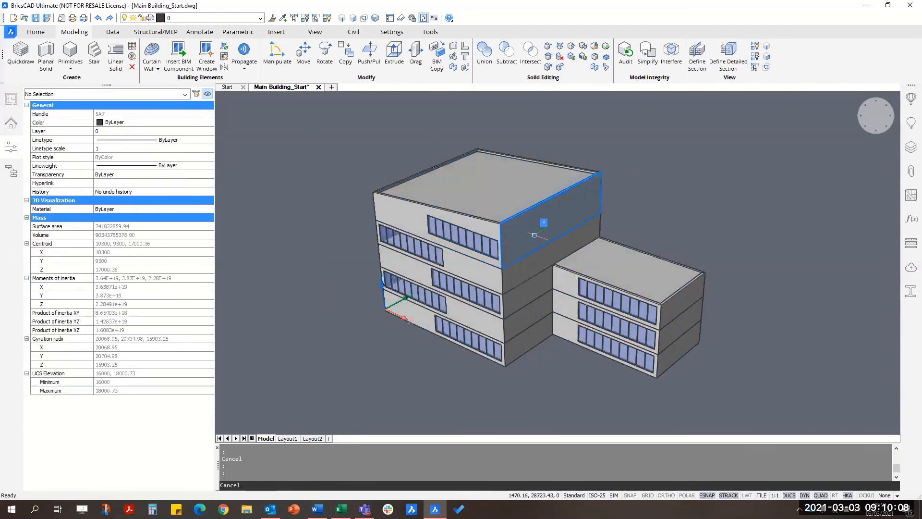
left_click(544, 223)
key("Escape")
left_click(531, 274)
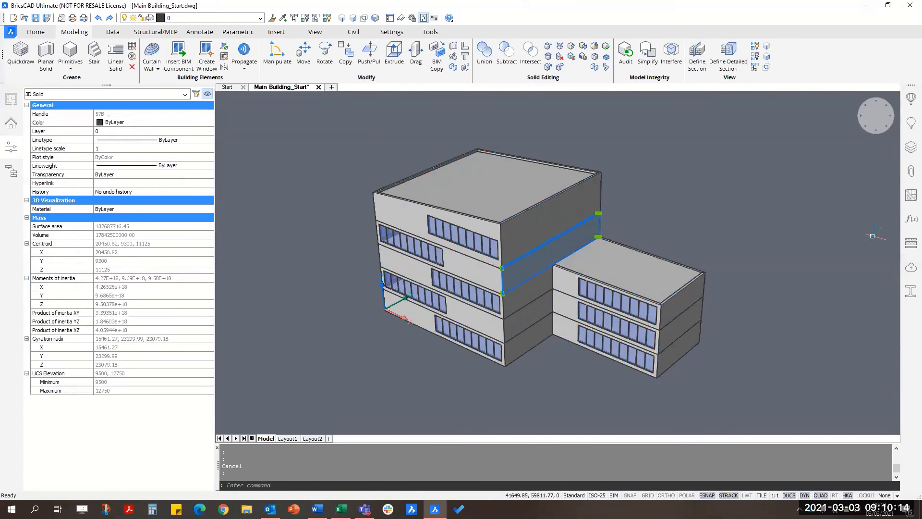
key("Escape")
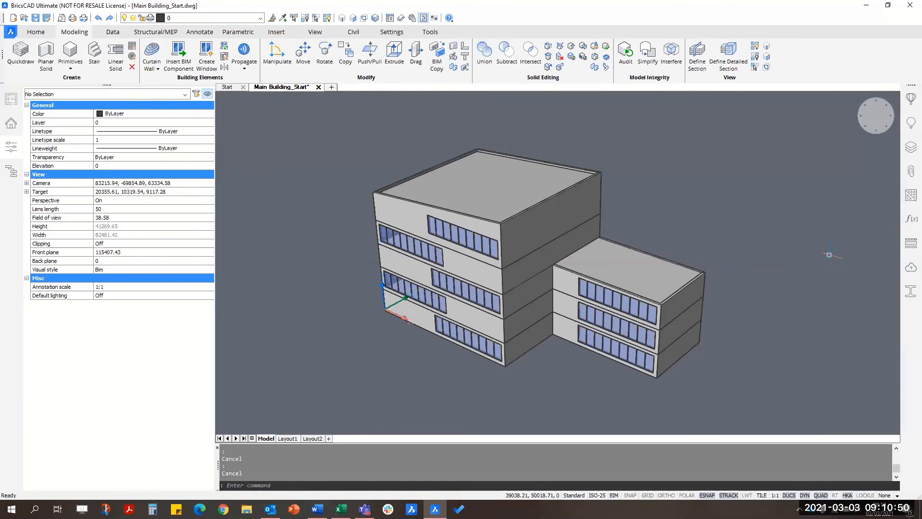
- Display the drawing's structure tree, expand Entities and choose the 3D Solid group
left_click(11, 171)
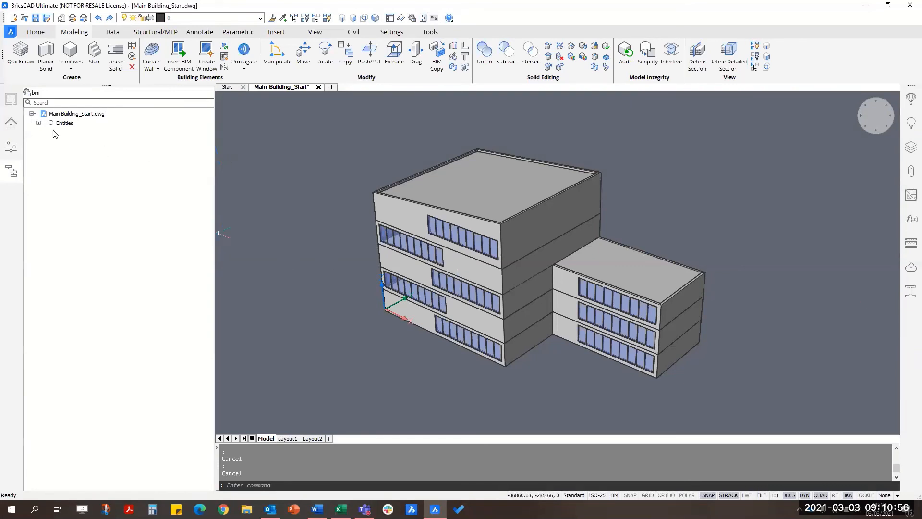
left_click(39, 123)
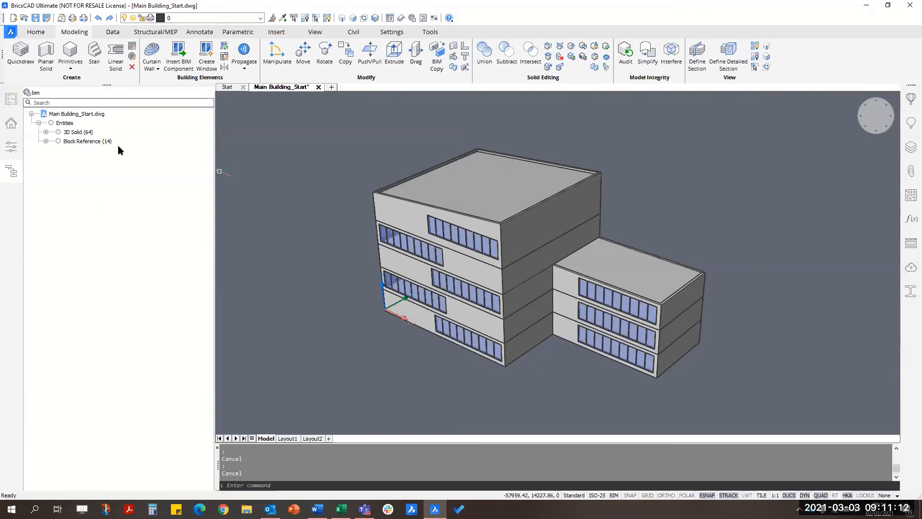
left_click(64, 123)
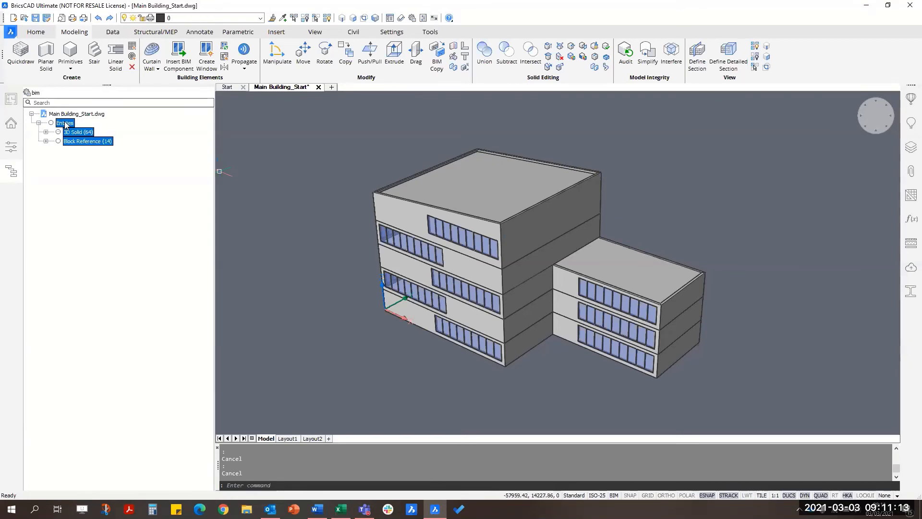
left_click(89, 134)
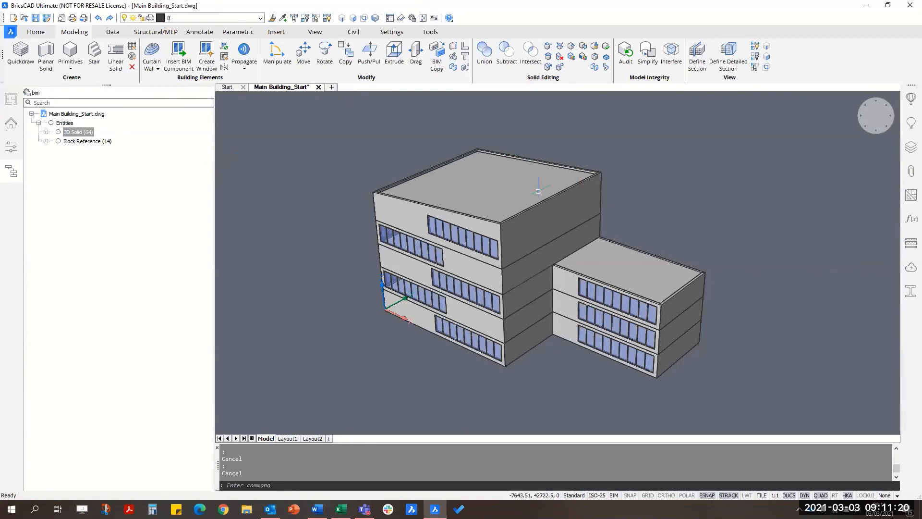
- Select the main building's roof to locate it among the 3D solids in the structure tree, then deselect it
left_click(516, 199)
key("Escape")
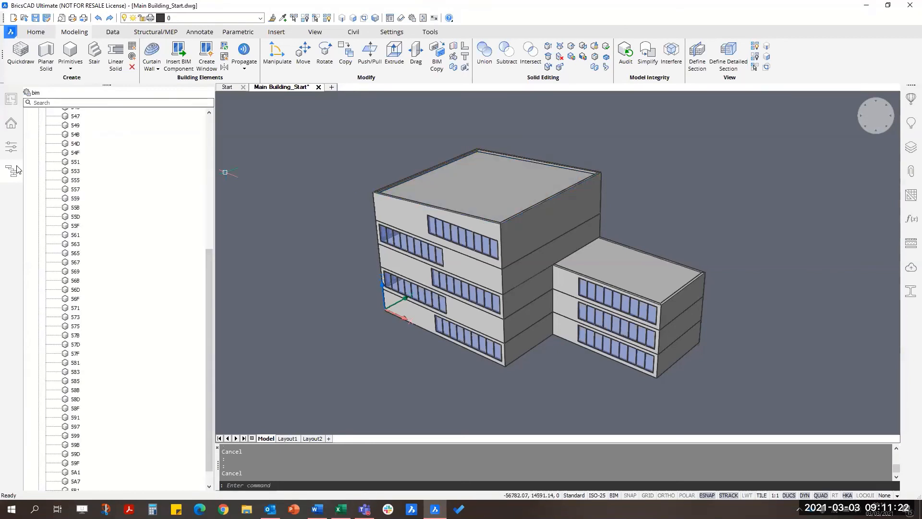
left_click(13, 171)
left_click(18, 174)
left_click(30, 178)
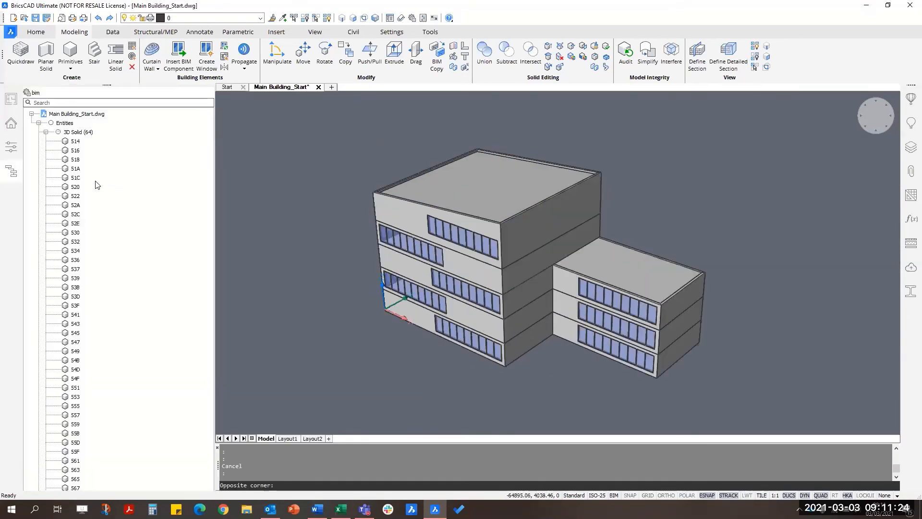
scroll(371, 226, "up", 2)
key("Escape")
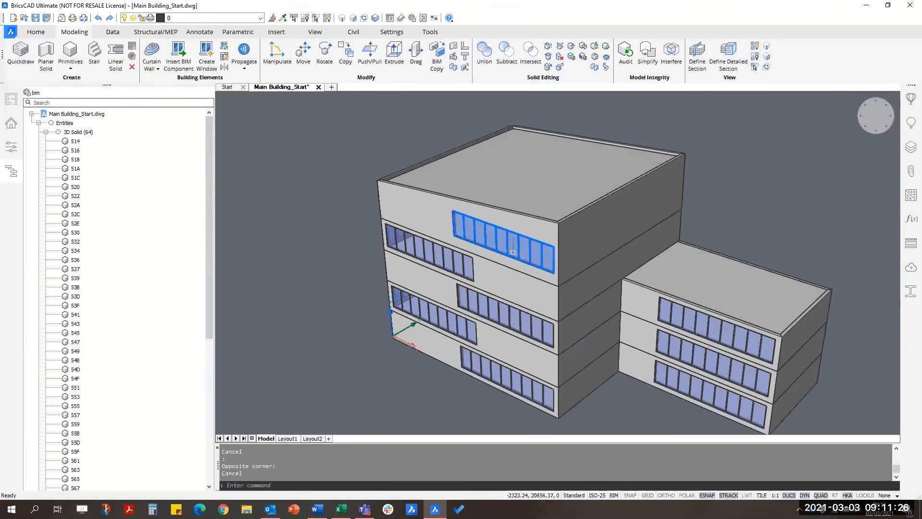
- Select the top-storey window strip of the main building to locate it among the block references in the structure tree
left_click(513, 248)
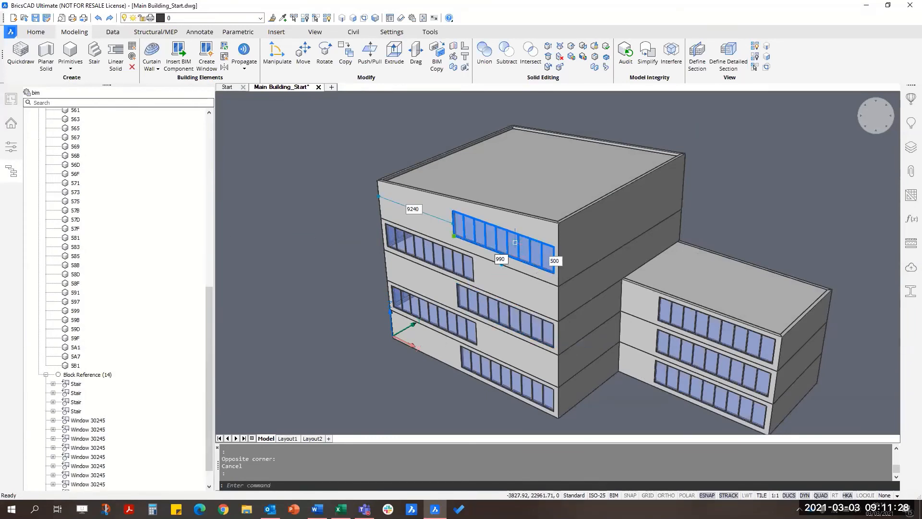
mouse_move(533, 267)
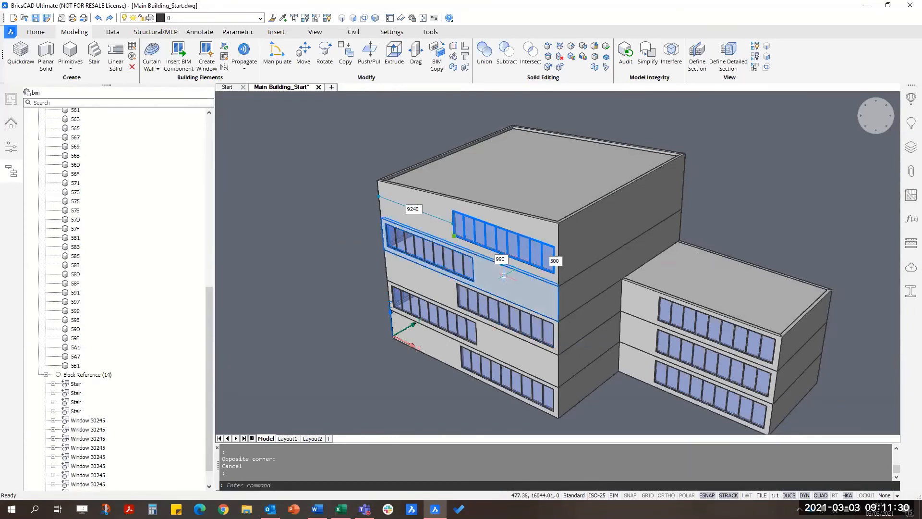
scroll(153, 295, "up", 3)
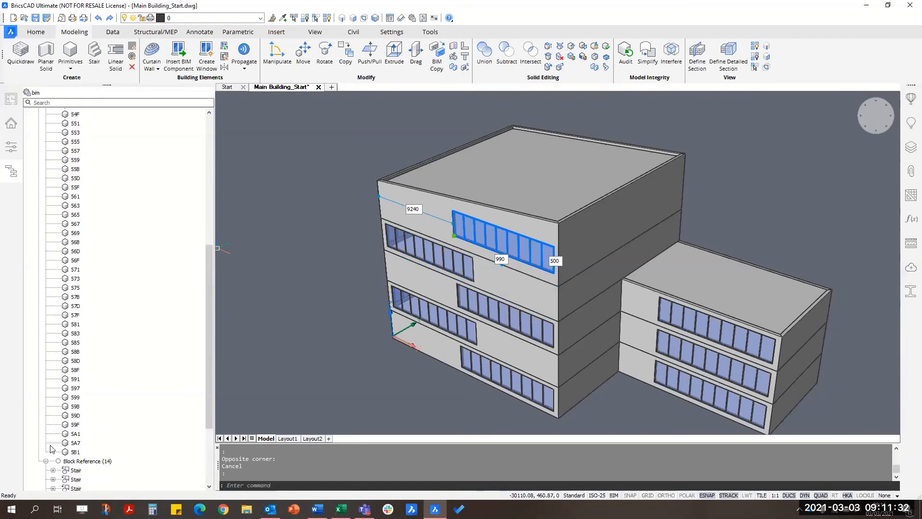
- Collapse the Block Reference and 3D Solid groups in the structure tree and clear the window selection
left_click(46, 461)
scroll(203, 329, "up", 10)
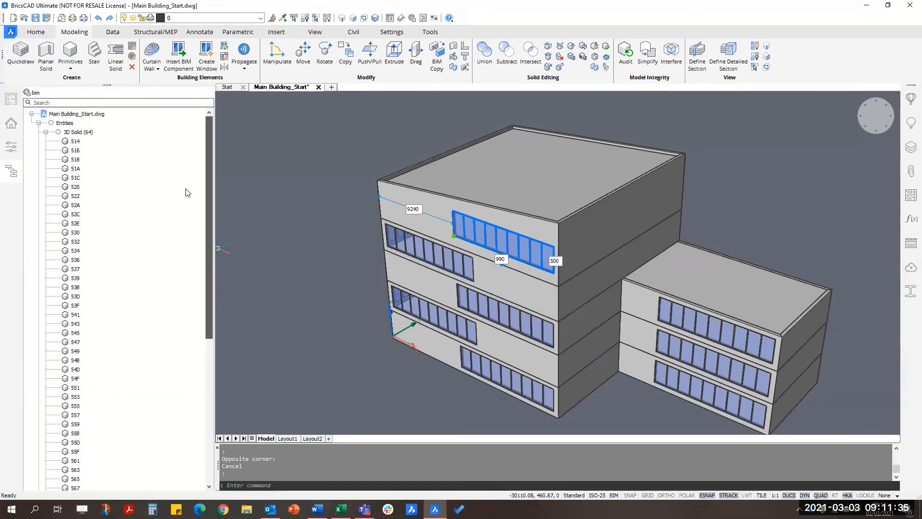
left_click(46, 132)
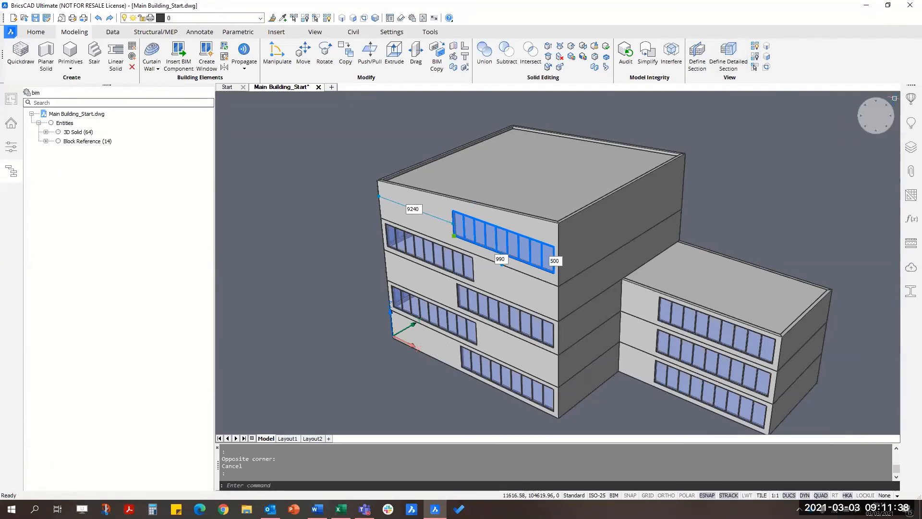
key("Escape")
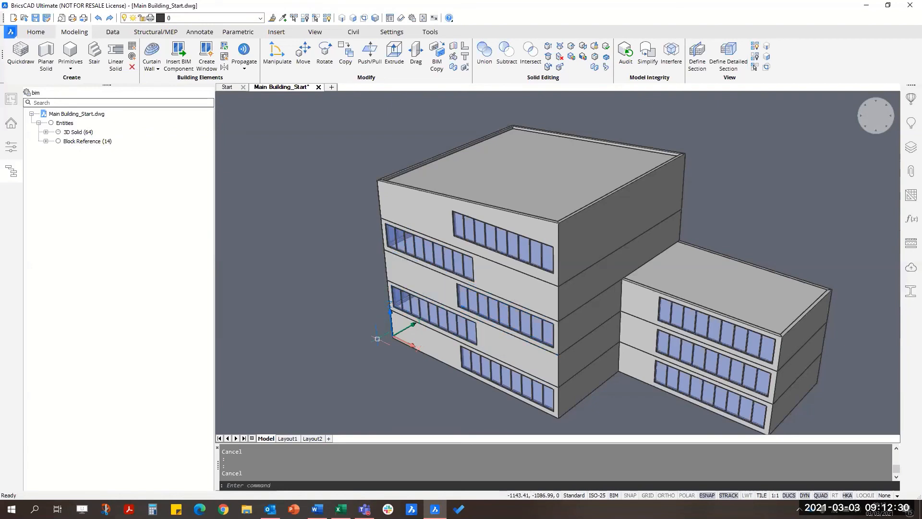
- Open the program's support folder with the SUPPORTFOLDER command
left_click_drag(370, 322, 331, 343)
key("Escape")
key("Escape")
type("SUPPORTF")
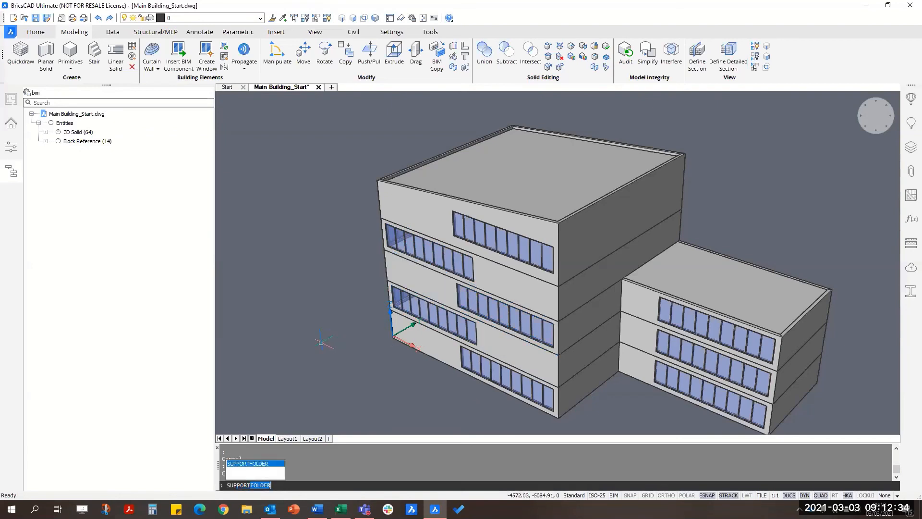
type("OLDER")
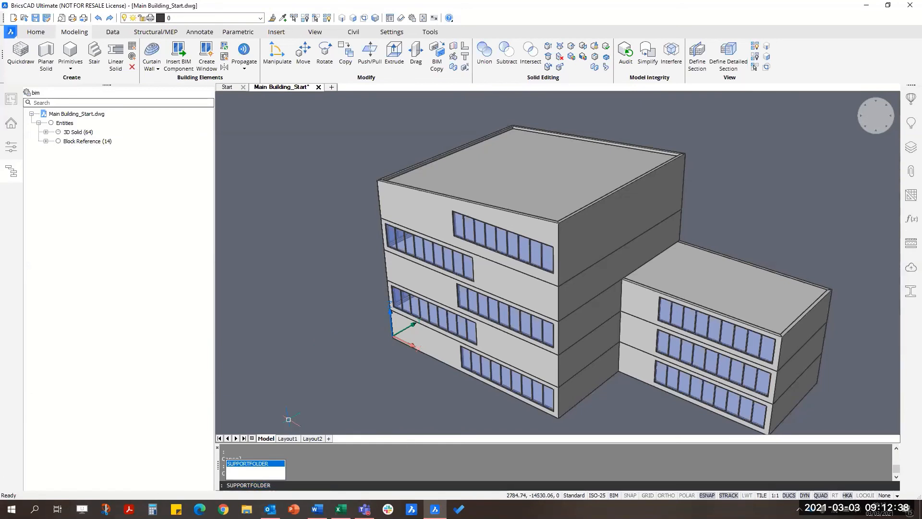
key("Return")
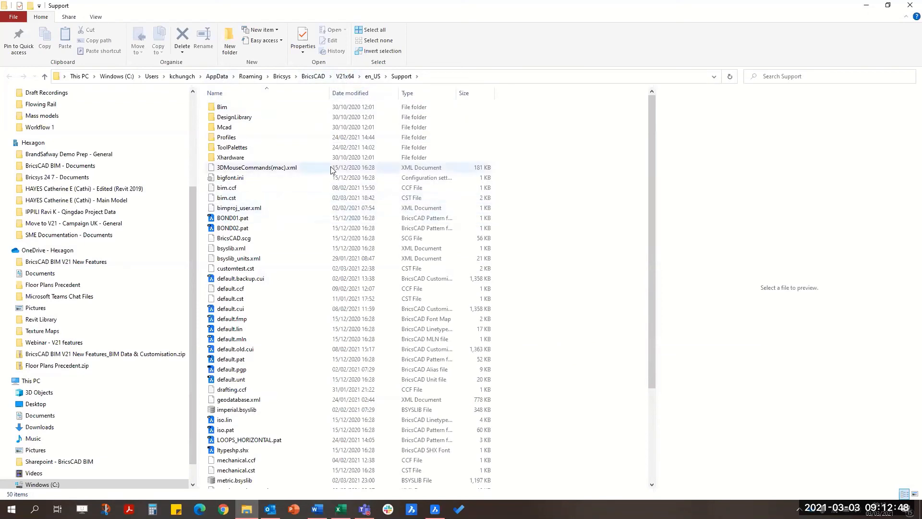
- Point out bim.cst, default.cst, customtest.cst and mechanical.cst in the Support folder, then close the folder
left_click(255, 197)
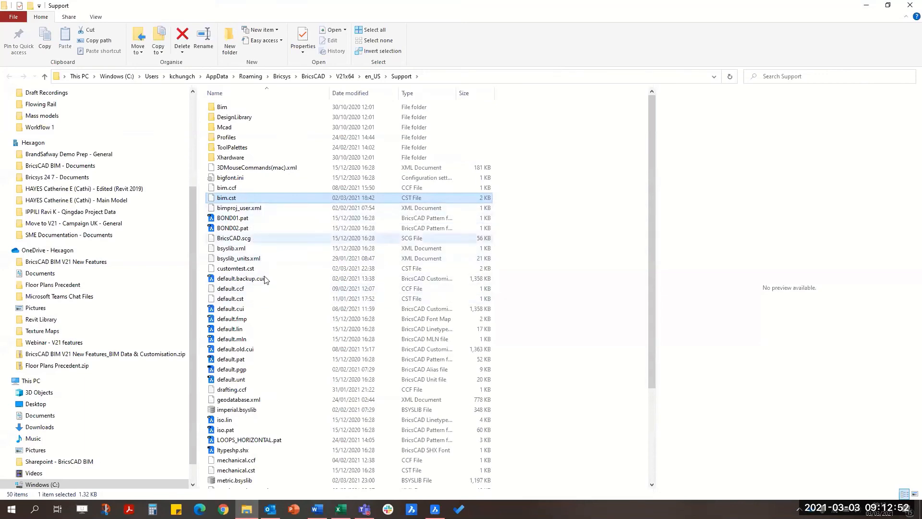
left_click(256, 299)
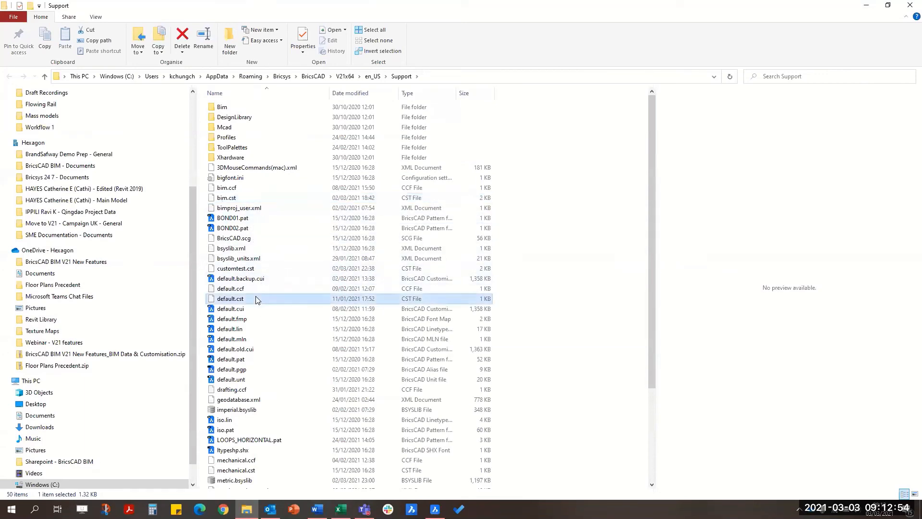
left_click(262, 269)
scroll(268, 336, "down", 2)
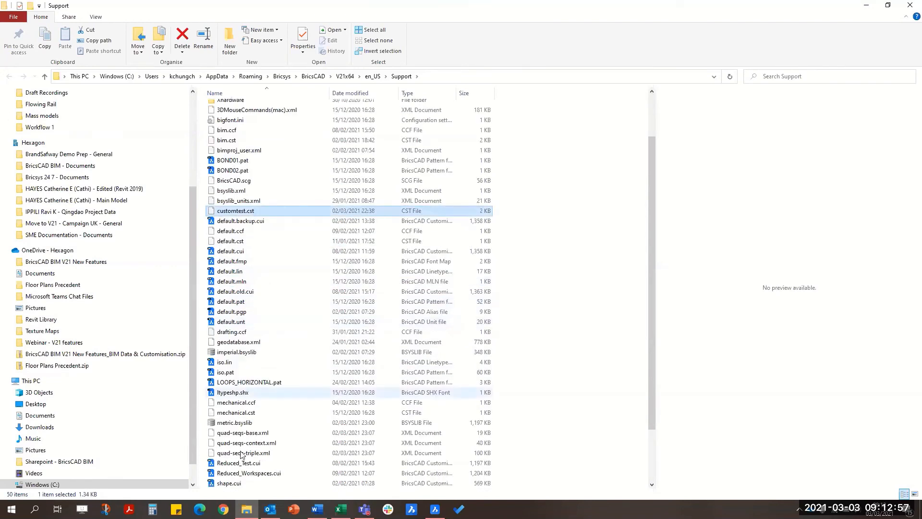
left_click(272, 413)
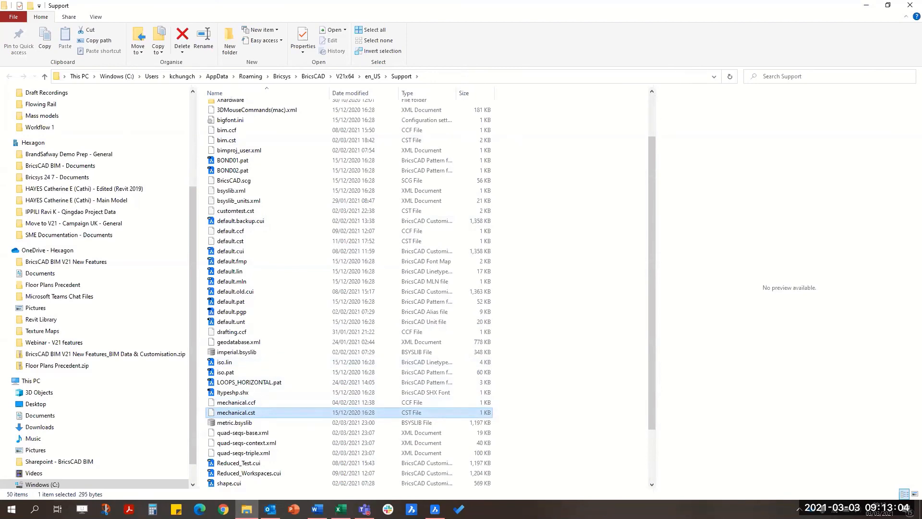
left_click(909, 9)
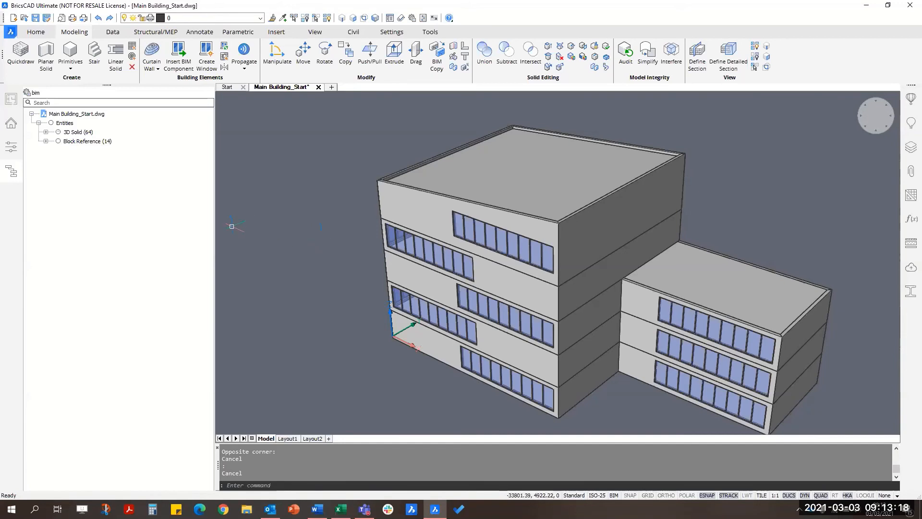
- Switch to the dark interface and look over the list of available structure tree configurations
left_click(303, 486)
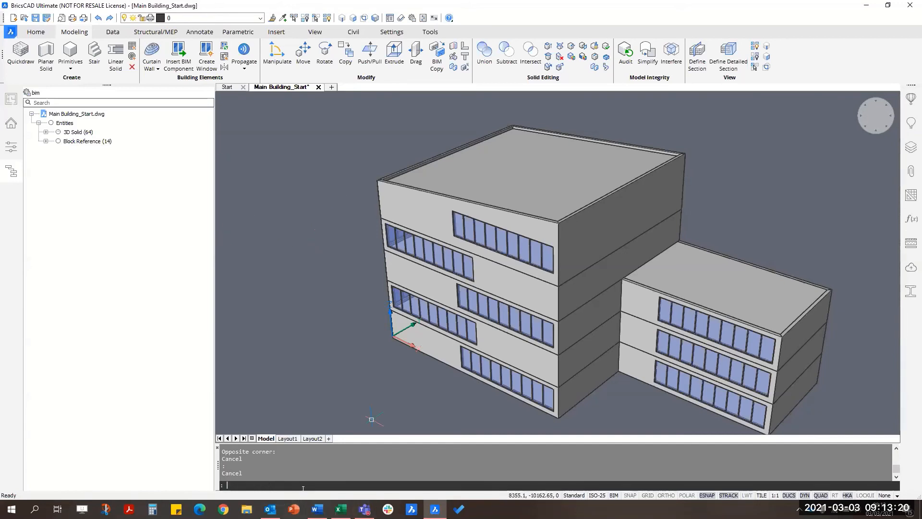
right_click(212, 100)
left_click(212, 103)
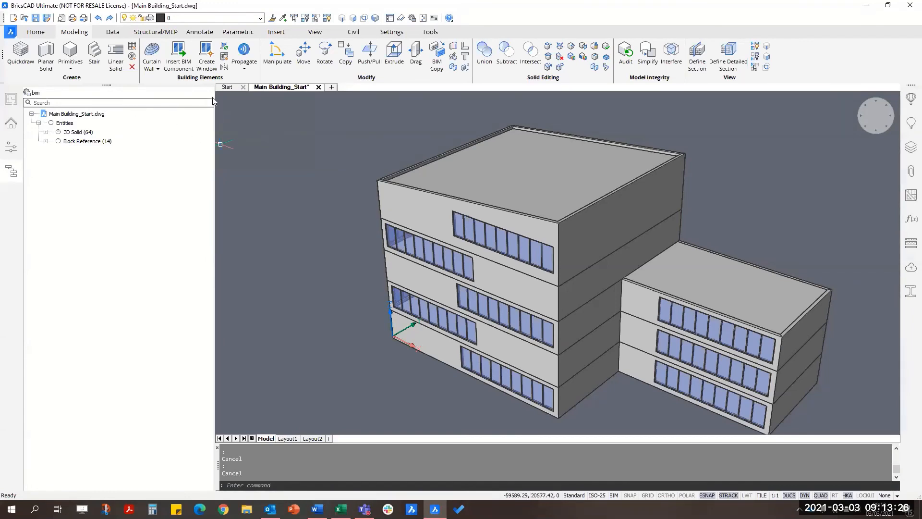
right_click(909, 342)
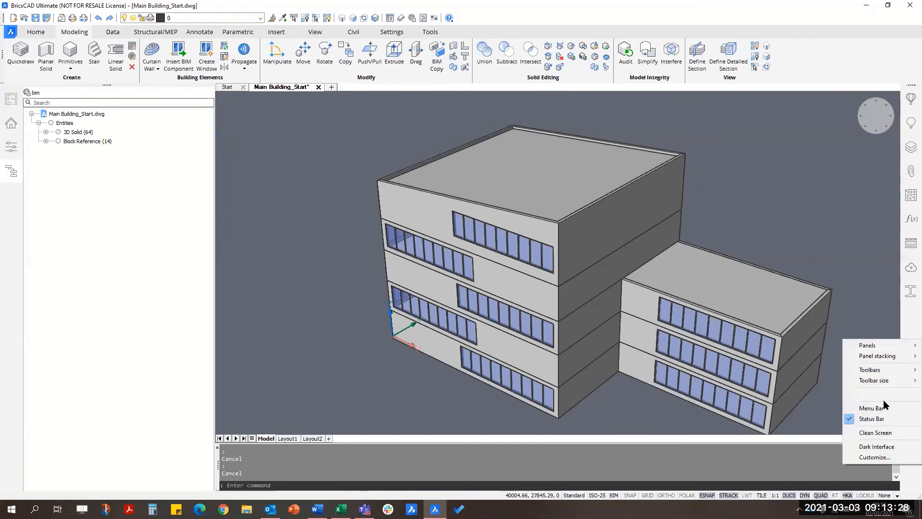
left_click(869, 448)
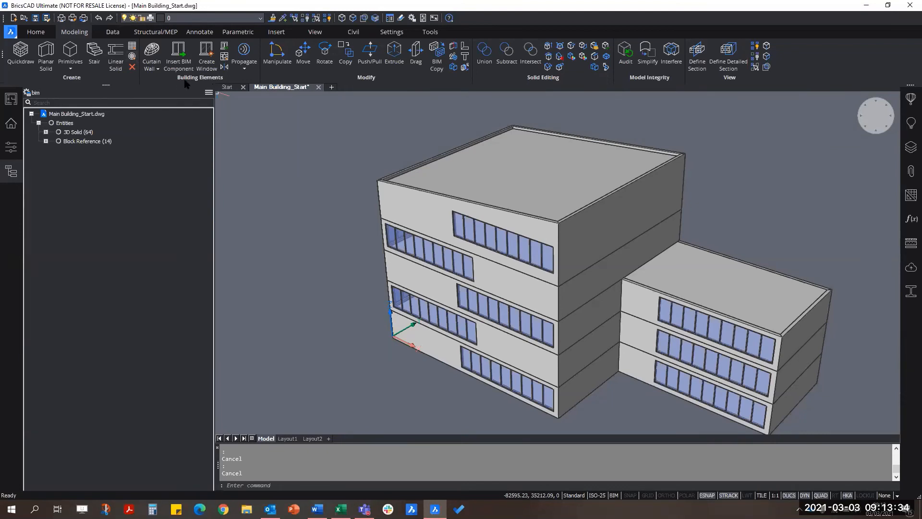
left_click(209, 93)
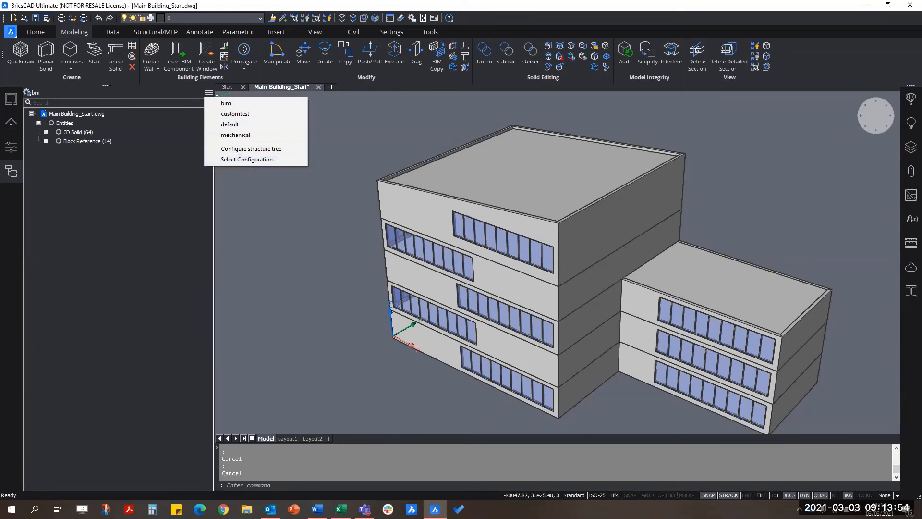
left_click(310, 295)
- Select the main building's roof solid to locate it in the structure tree, collapse the 3D Solid group and clear the selection
scroll(332, 292, "down", 2)
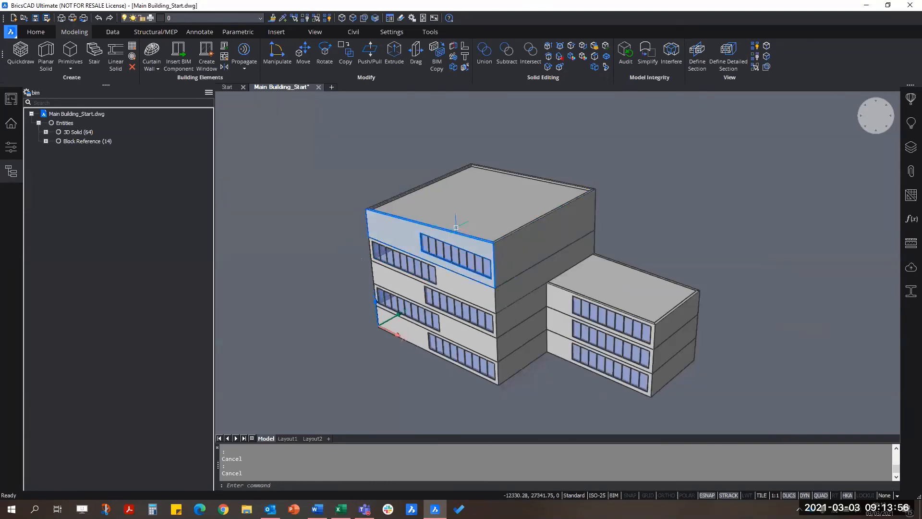
middle_click_drag(464, 231, 614, 183, "shift")
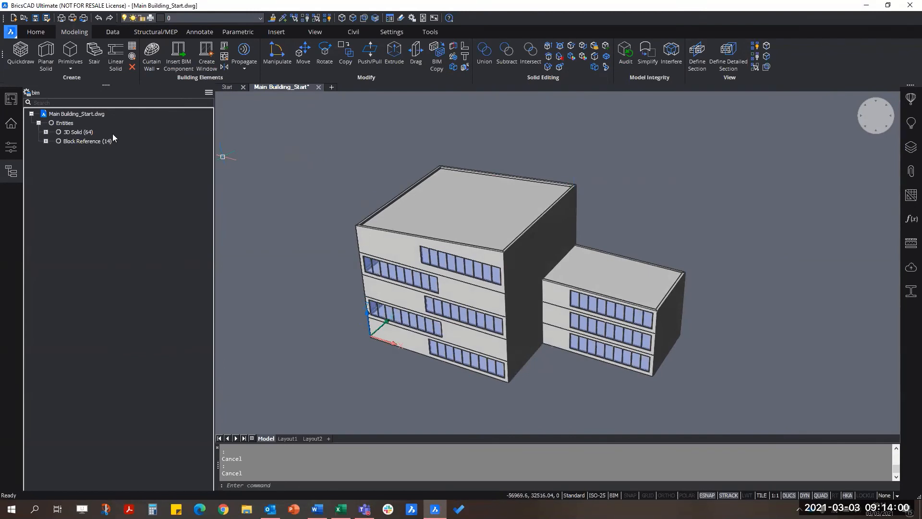
left_click(76, 132)
left_click(88, 142)
left_click(472, 237)
scroll(190, 209, "up", 8)
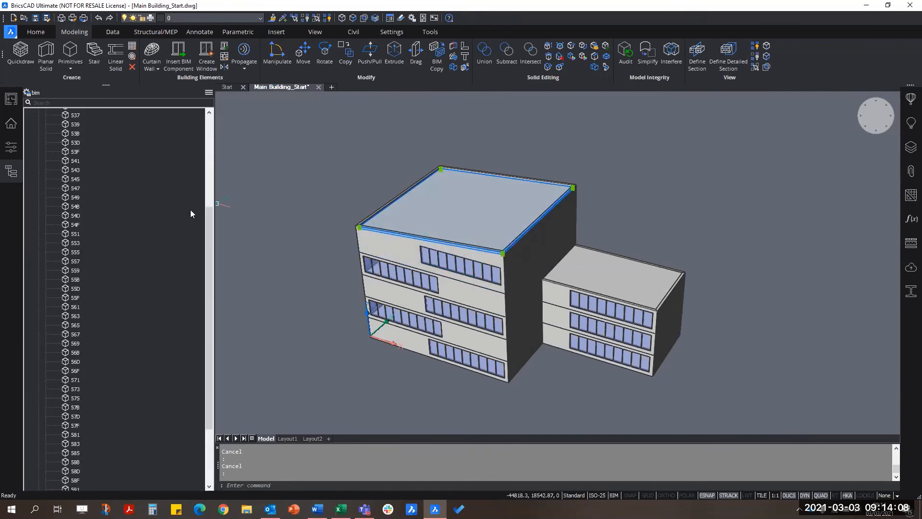
left_click(46, 132)
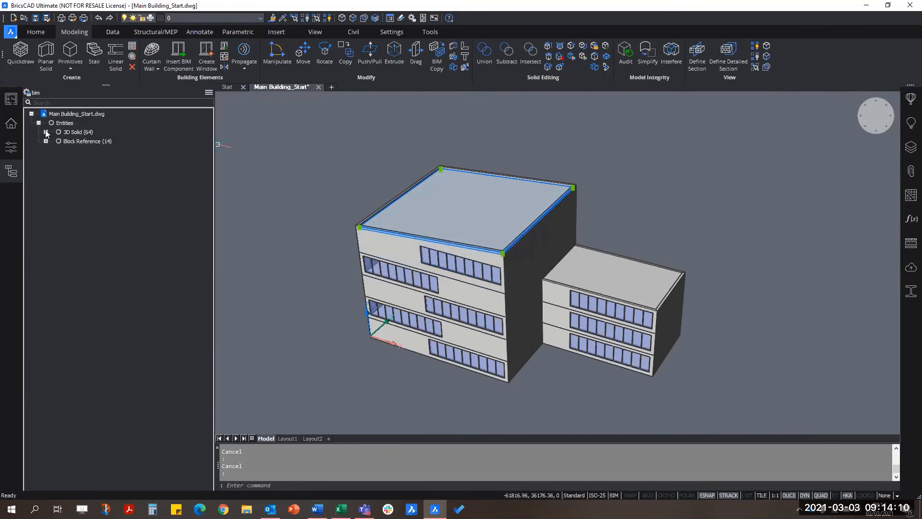
key("Escape")
- Select the main building's roof solid again and look through the expanded 3D Solid group in the structure tree
left_click(444, 219)
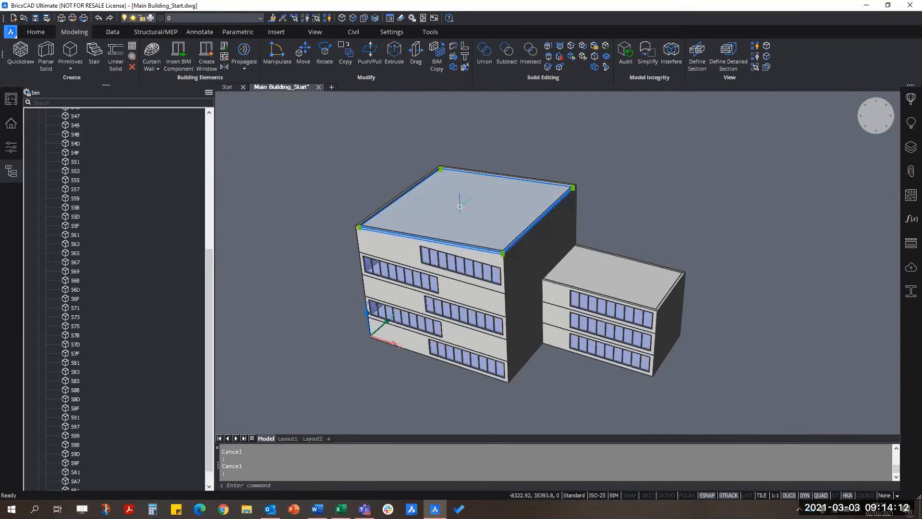
scroll(210, 279, "down", 2)
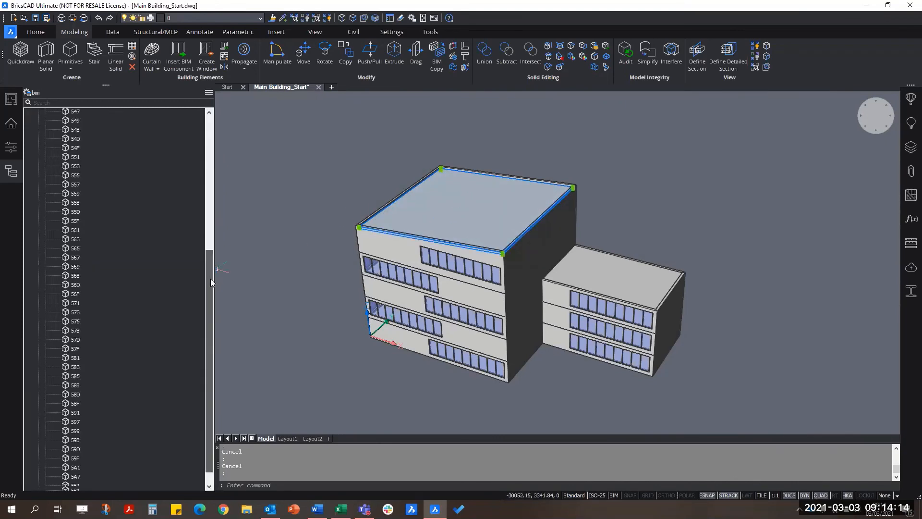
scroll(206, 398, "up", 9)
- Browse the CST files available for the structure tree and close the file selection without loading one
left_click(209, 96)
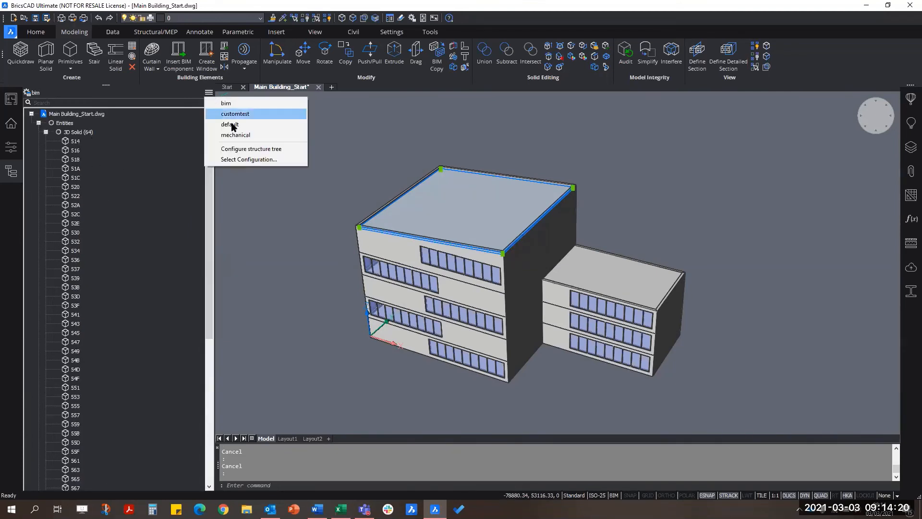
left_click(243, 159)
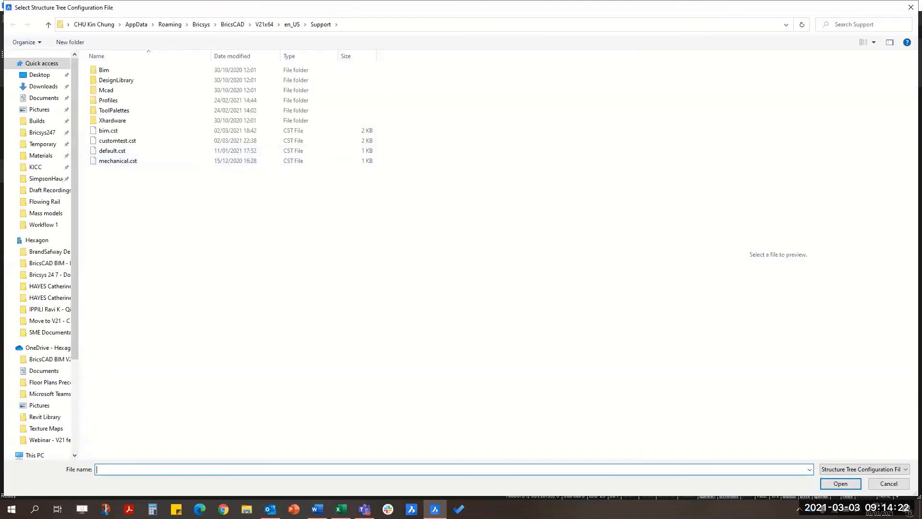
key("Escape")
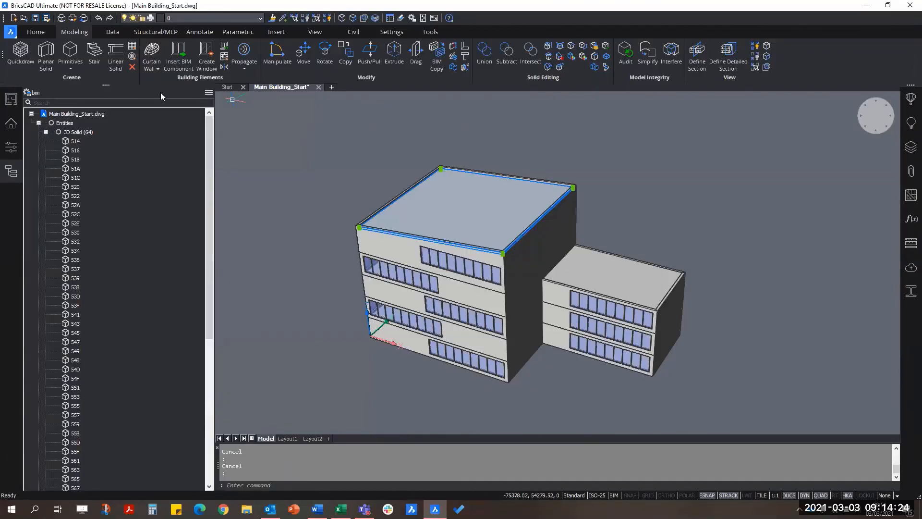
- Set the bim structure tree configuration to "Select entities when selected in tree" and collapse the 3D Solid group
left_click(34, 96)
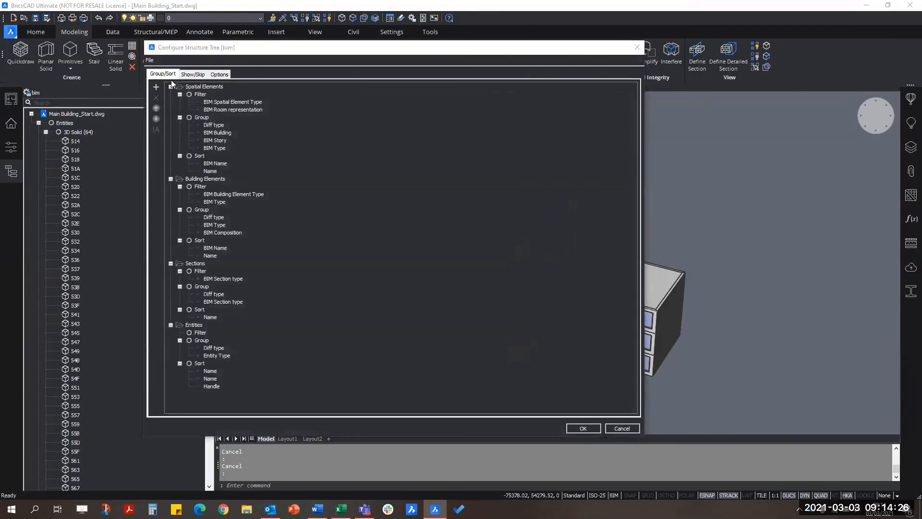
left_click(218, 75)
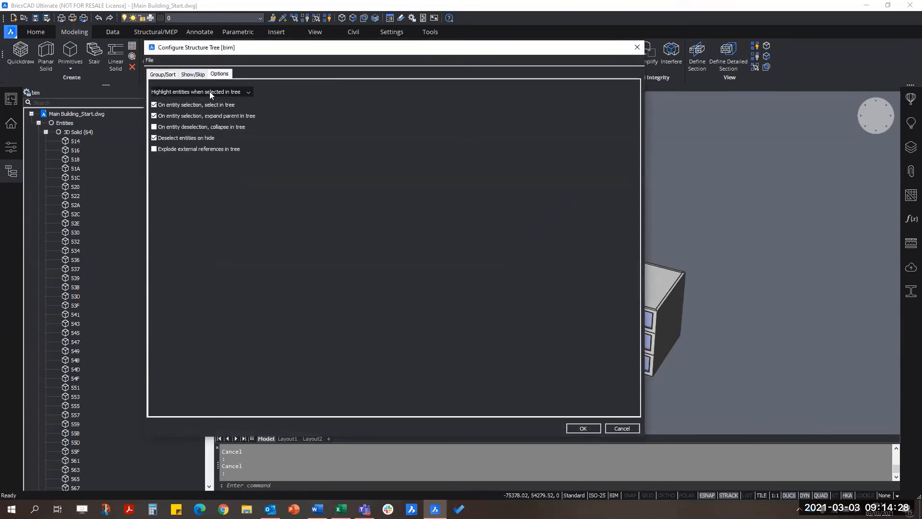
left_click(179, 91)
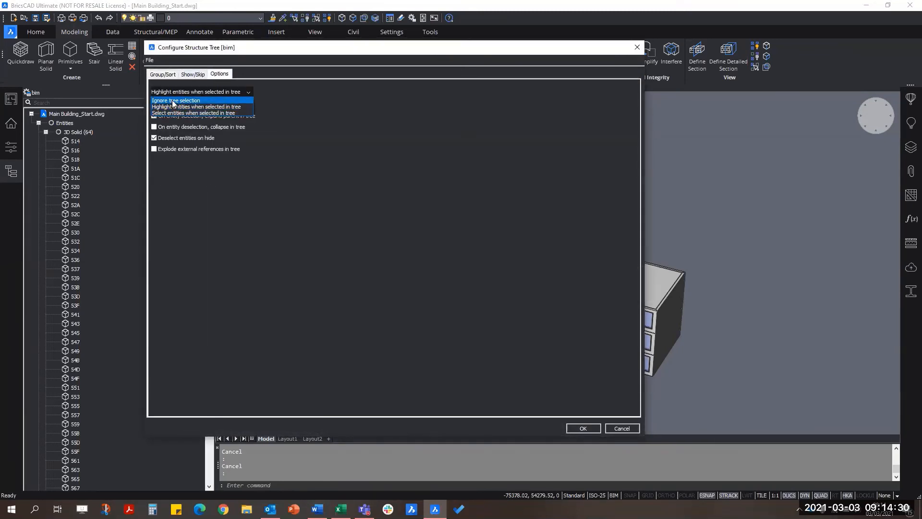
left_click(176, 112)
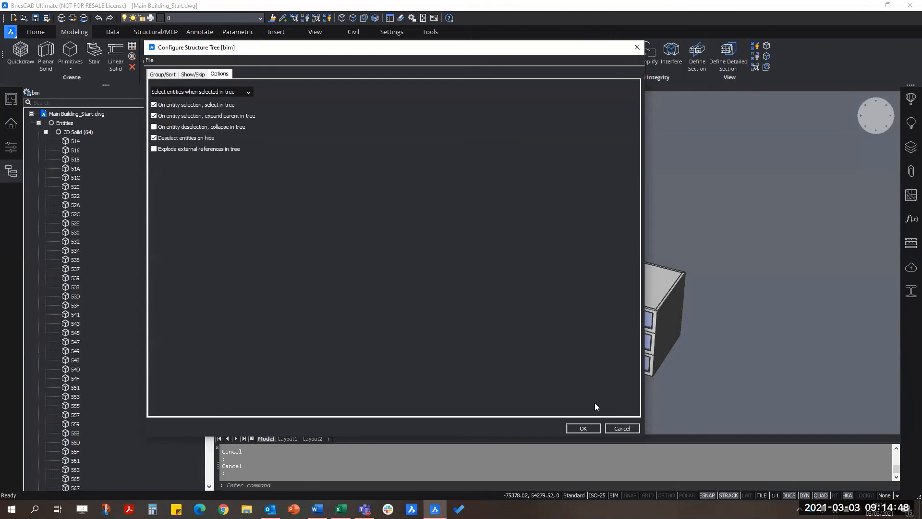
left_click(598, 427)
left_click(39, 123)
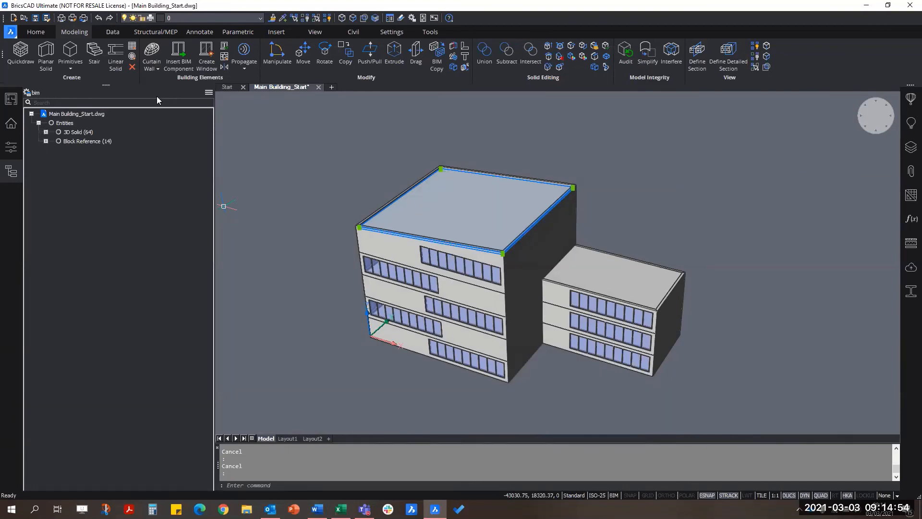
- Load bim.cst as the structure tree configuration and open its configuration settings
left_click(208, 93)
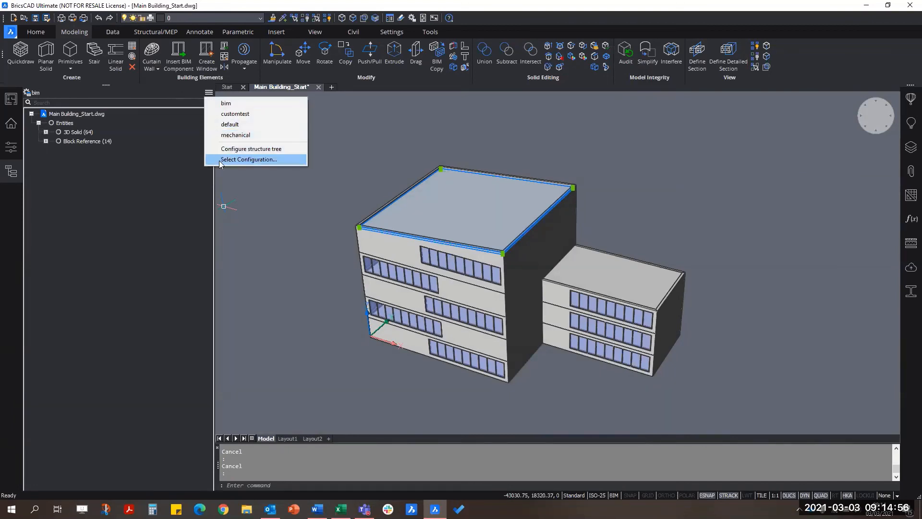
left_click(215, 159)
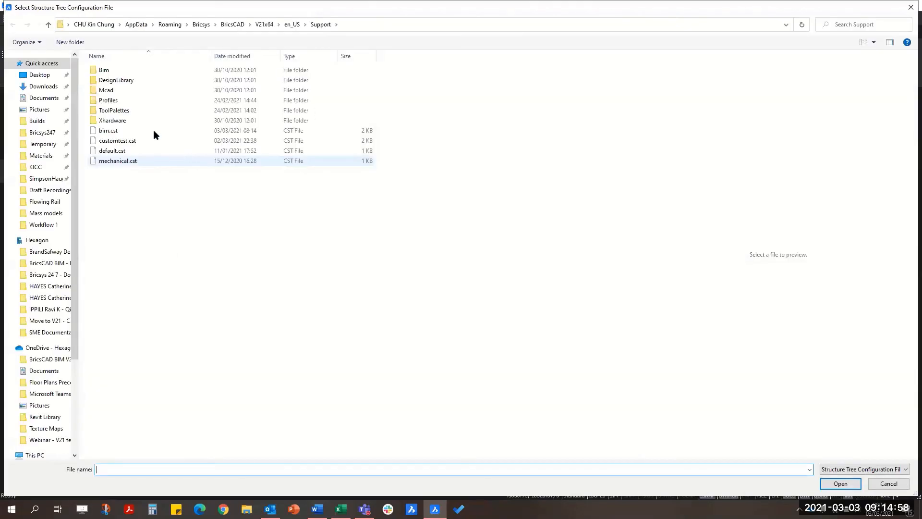
double_click(153, 130)
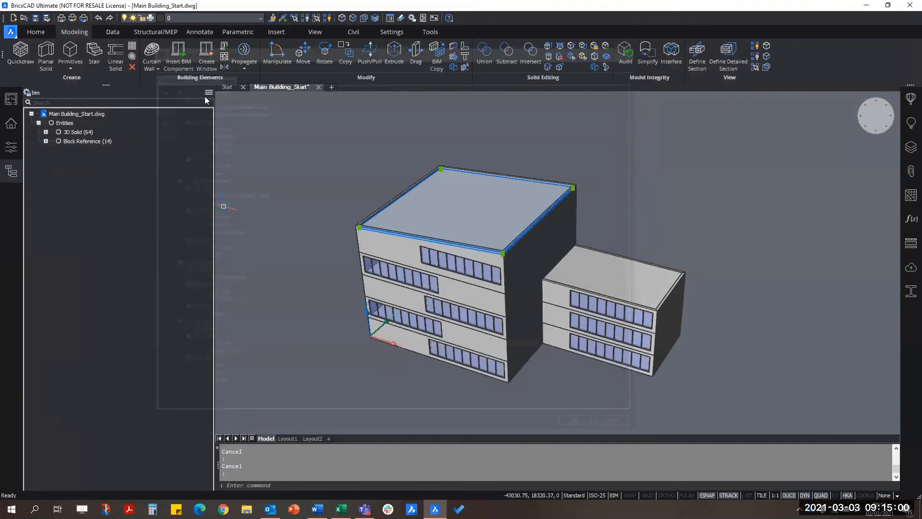
left_click(208, 93)
left_click(227, 150)
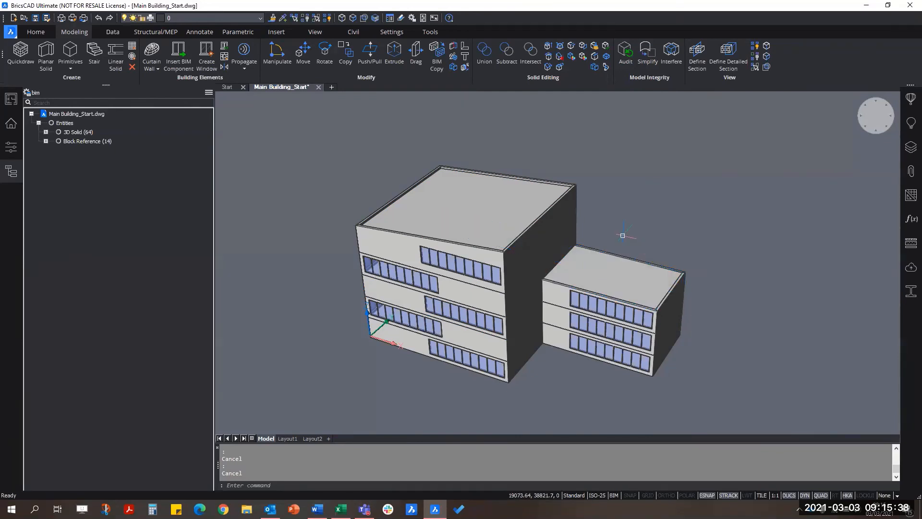
- Select the main building's roof solid to expand its group in the structure tree and clear the selection
left_click(483, 210)
mouse_move(498, 220)
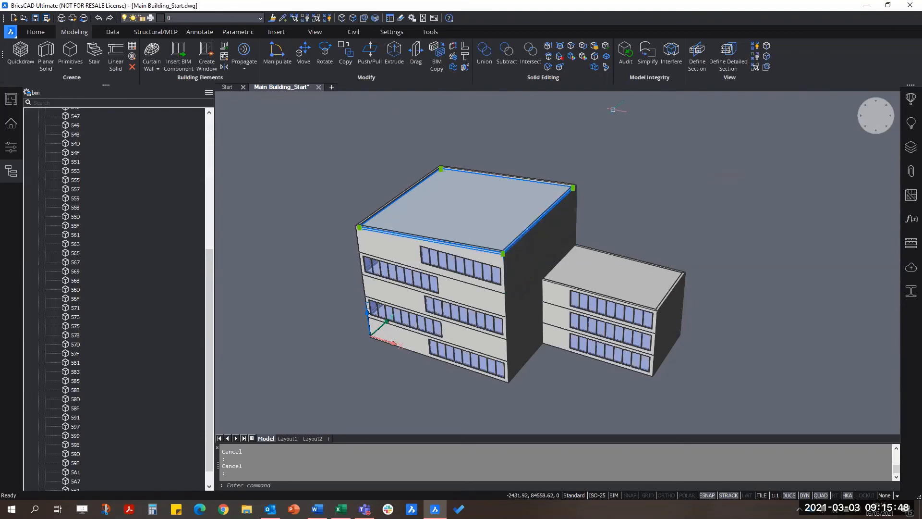
mouse_move(539, 186)
key("Escape")
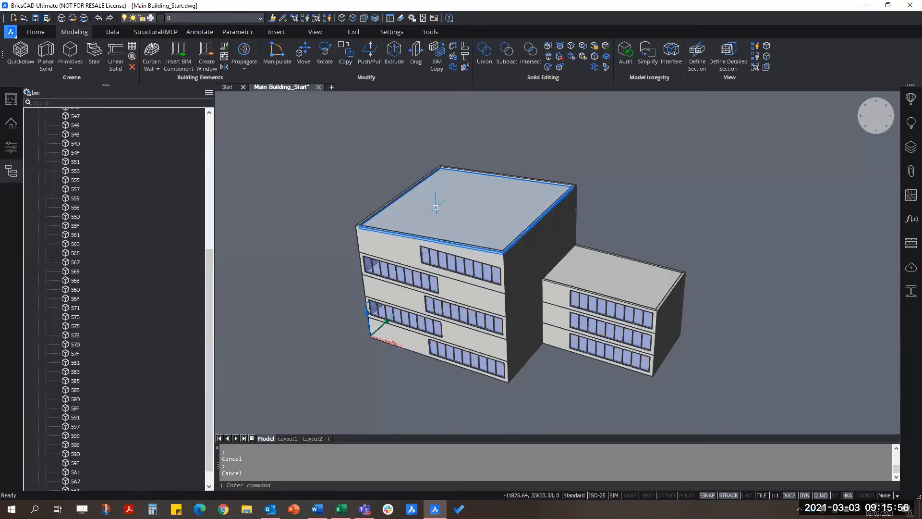
- Classify the roof solids of the main building and the lower wing as BIM roofs
left_click(456, 210)
left_click(615, 265)
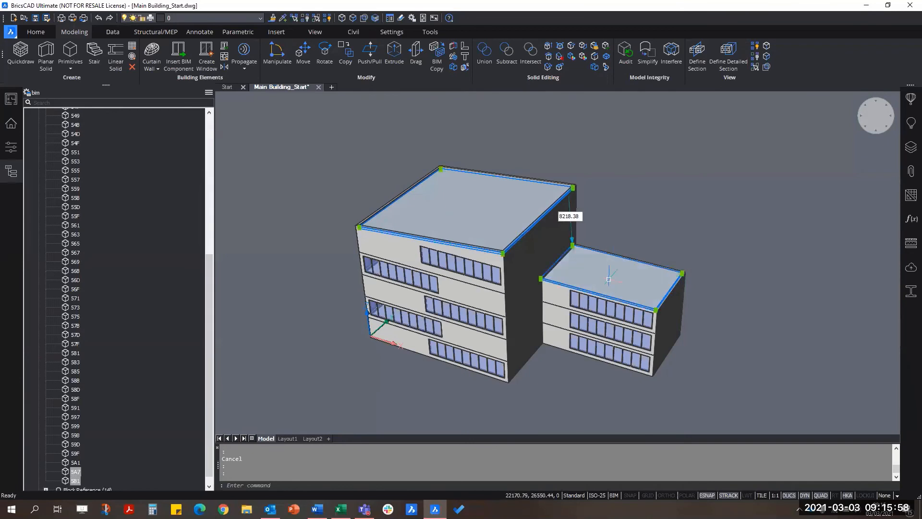
scroll(153, 220, "up", 10)
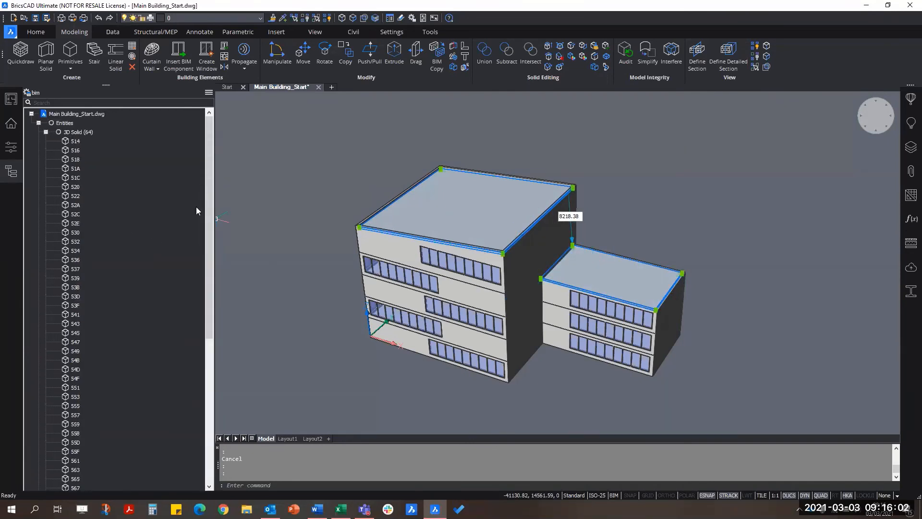
left_click_drag(210, 216, 193, 370)
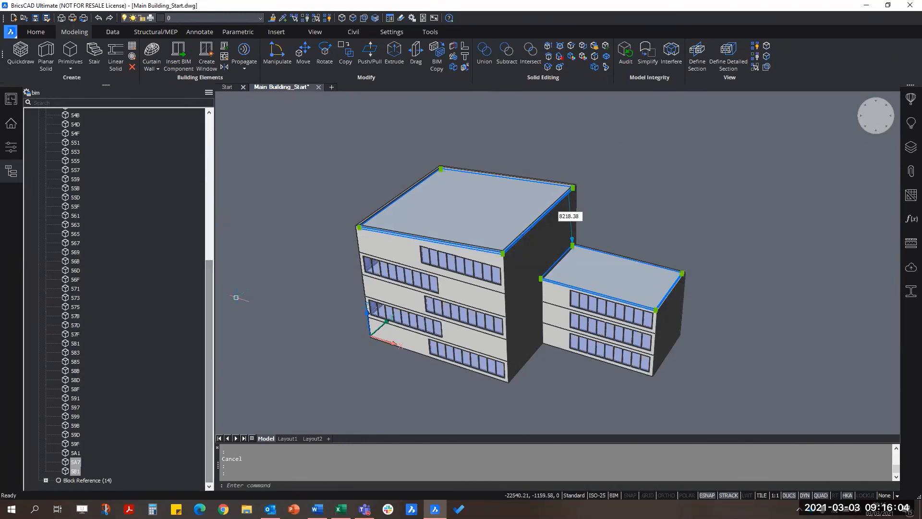
left_click(33, 32)
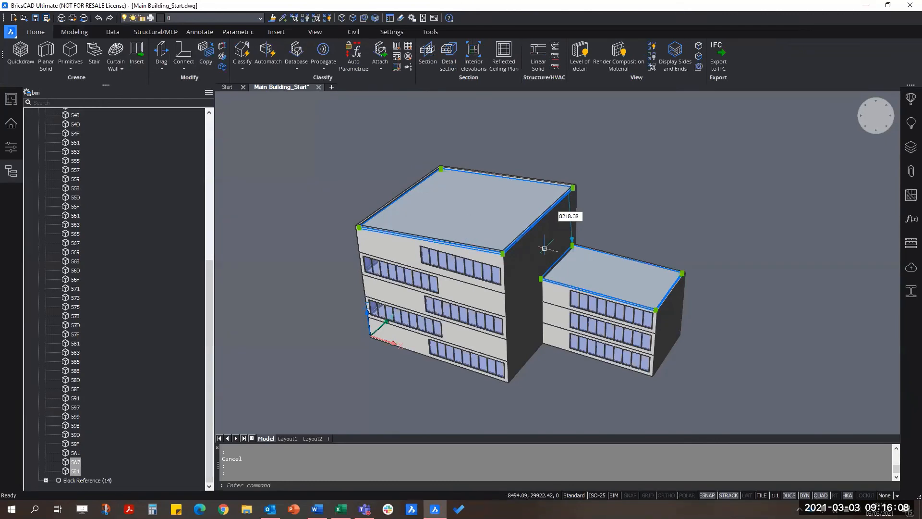
mouse_move(624, 278)
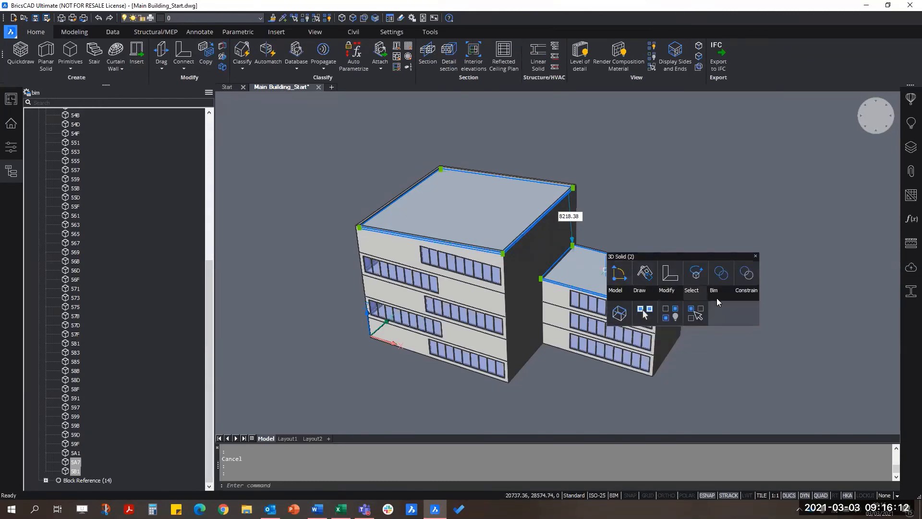
mouse_move(720, 298)
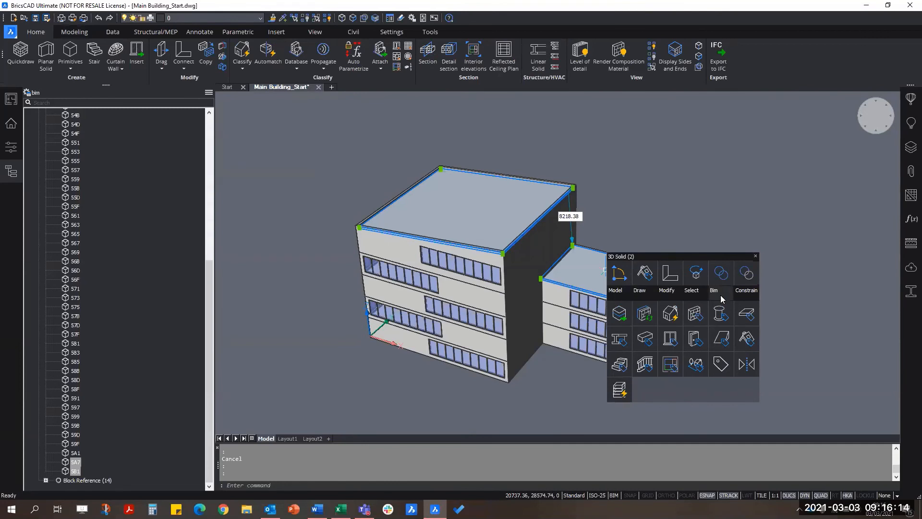
left_click(746, 342)
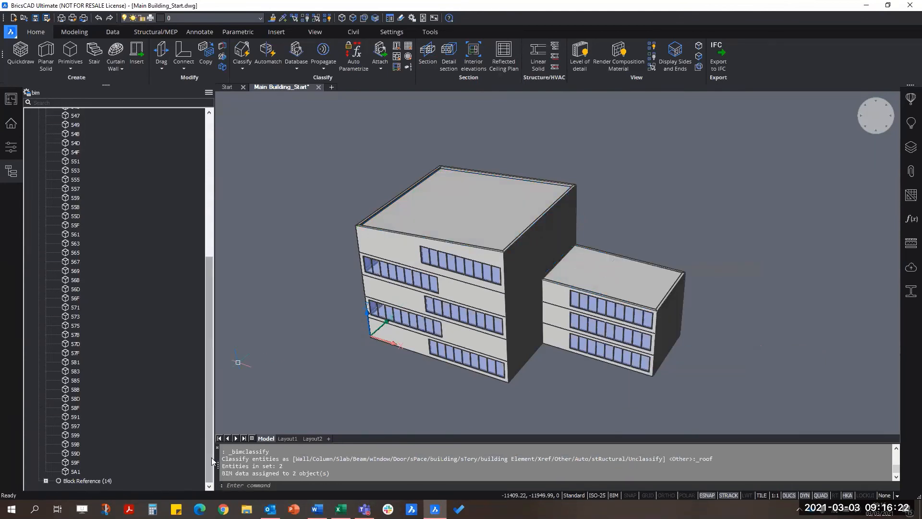
- Check the structure tree for the reclassified roofs and collapse the 3D Solid group
scroll(212, 457, "up", 4)
scroll(189, 439, "down", 4)
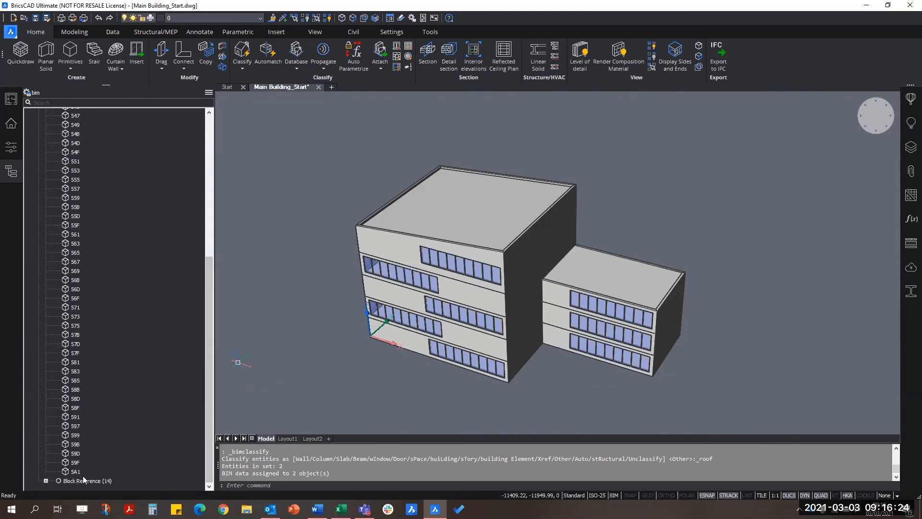
scroll(202, 456, "up", 9)
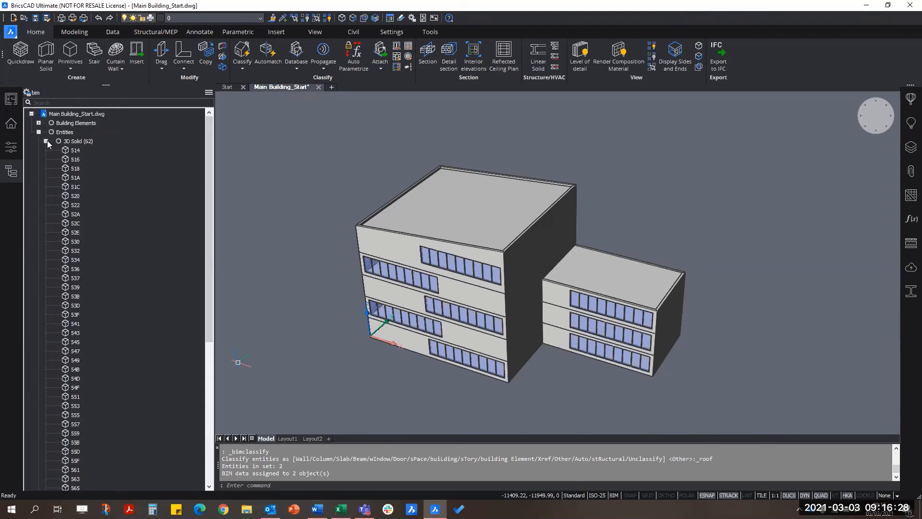
left_click(46, 141)
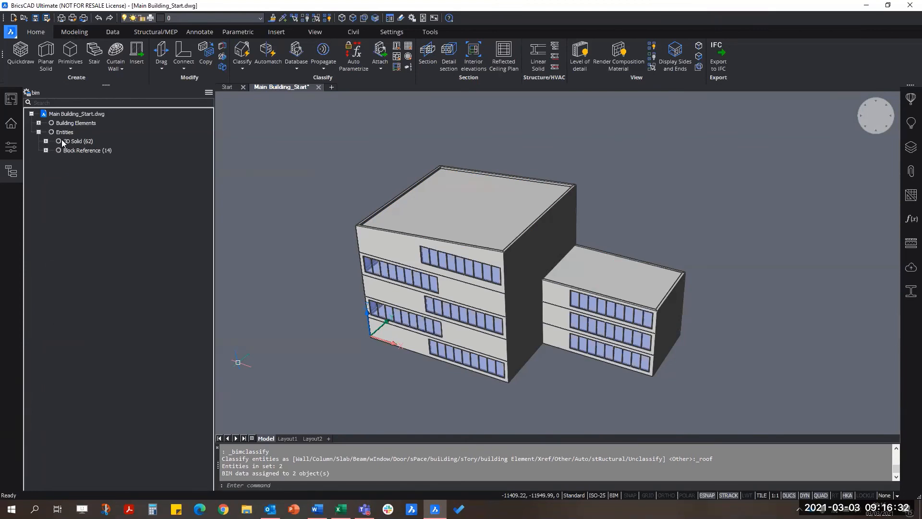
- Expand the Roof group under Building Elements, highlight each roof in the model from the structure tree, and clear the selection
left_click(39, 123)
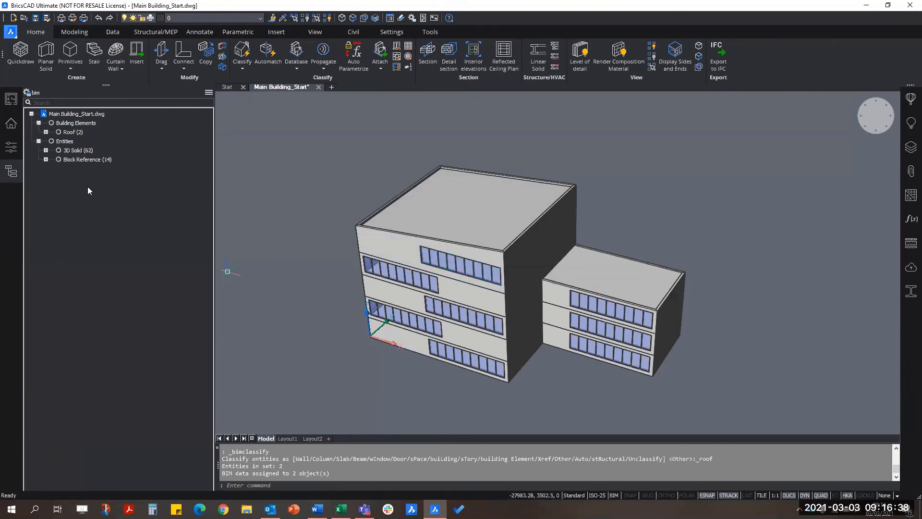
left_click(68, 132)
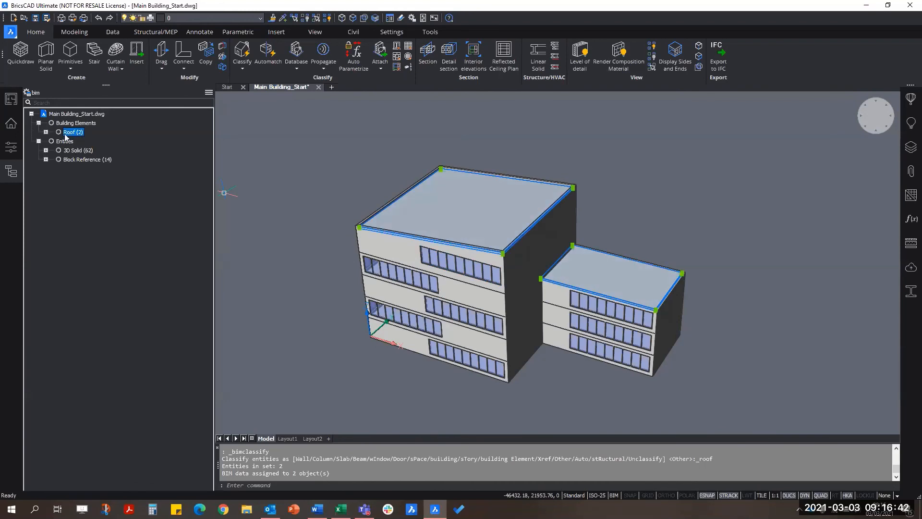
left_click(46, 132)
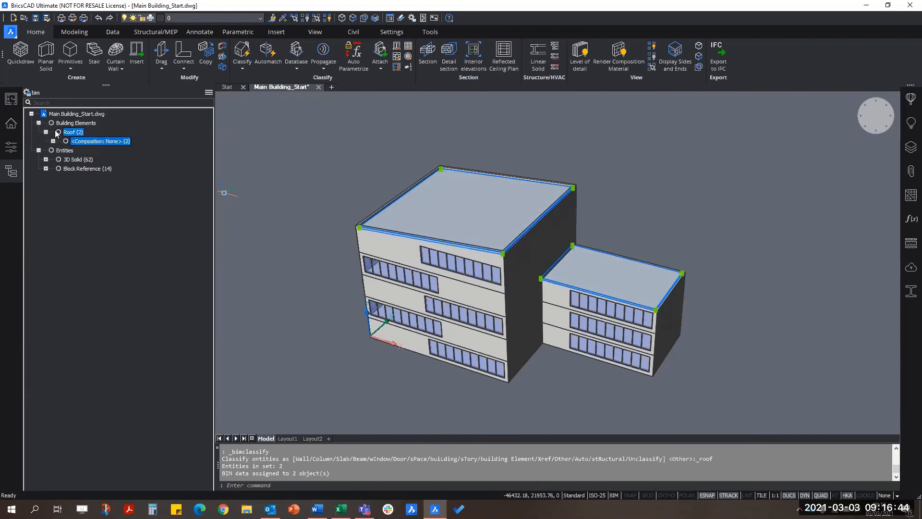
left_click(53, 141)
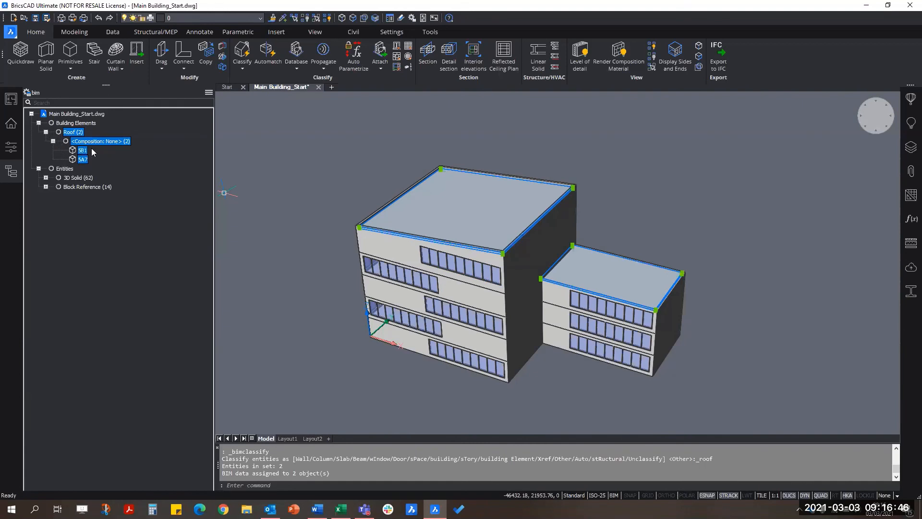
left_click(83, 150)
left_click(81, 151)
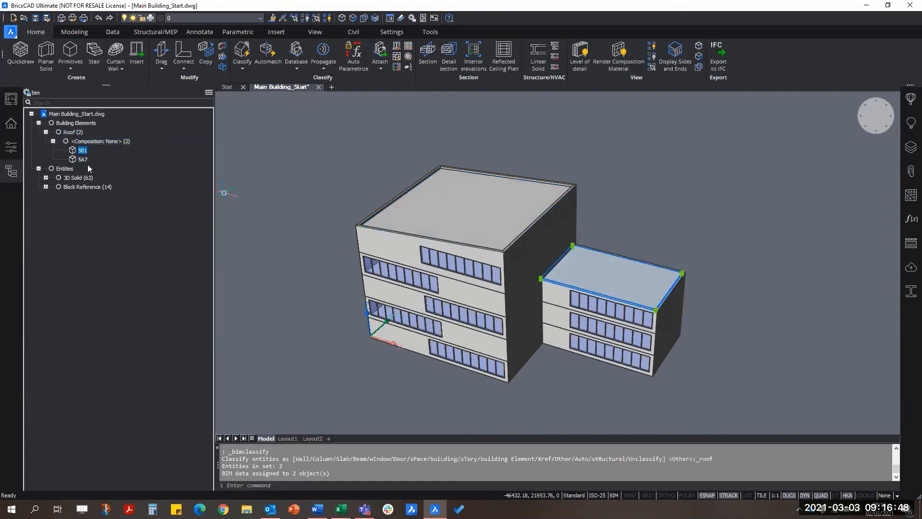
left_click(82, 159)
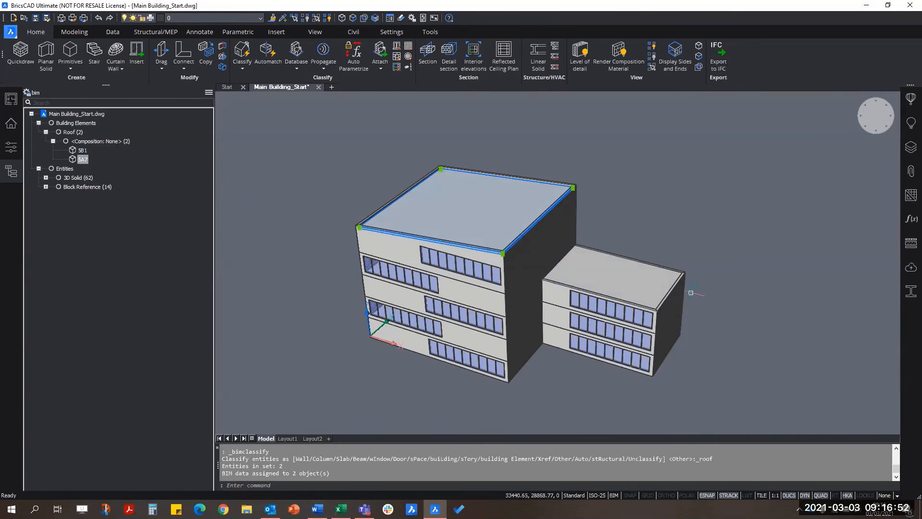
key("Escape")
key("Escape")
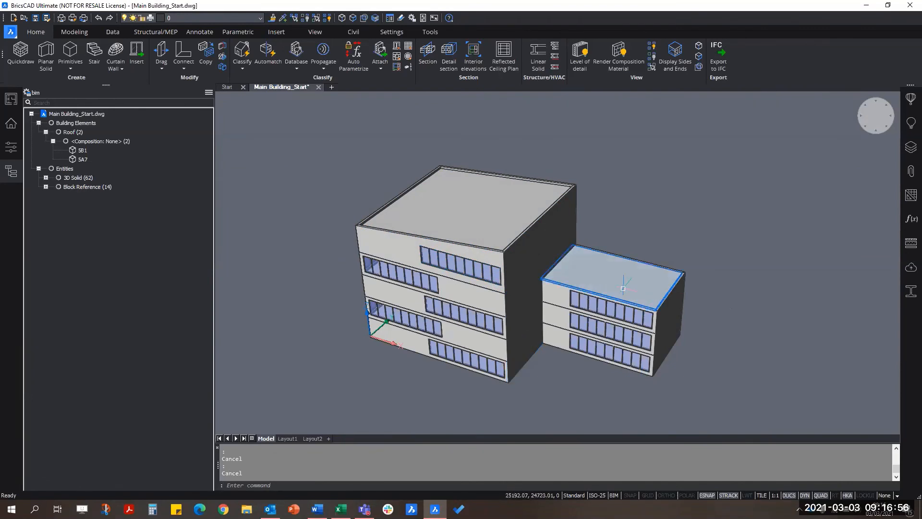
left_click(243, 71)
left_click(248, 103)
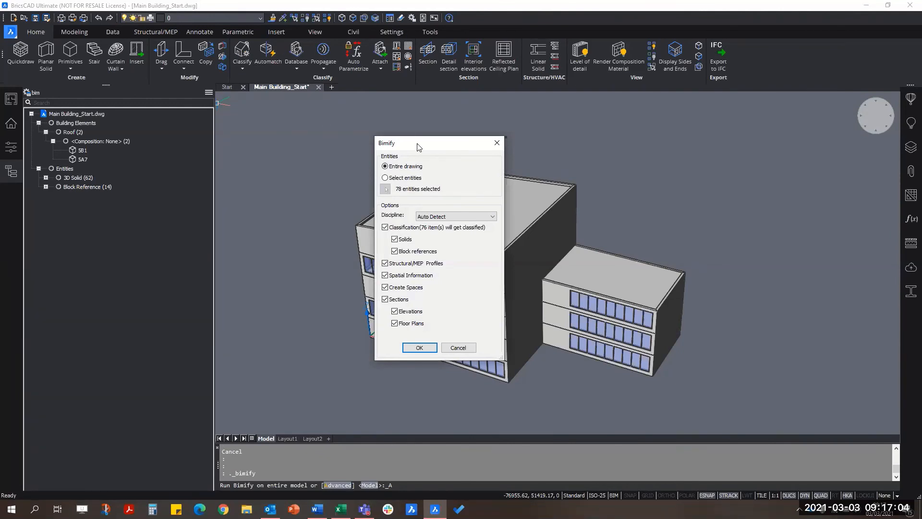
left_click_drag(440, 142, 316, 135)
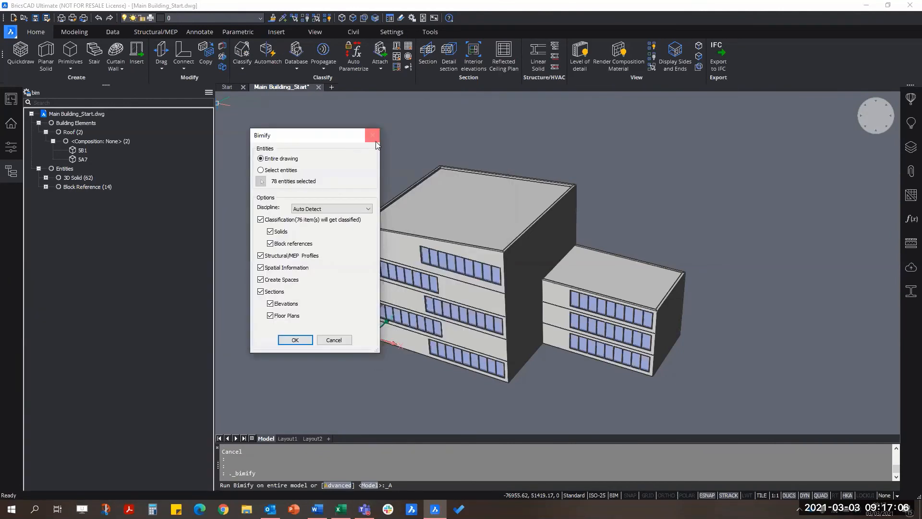
left_click(373, 135)
- Run Bimify Advanced on the entire drawing with Auto Detect discipline and all classification, profile, spatial information, space and section options enabled
left_click(243, 62)
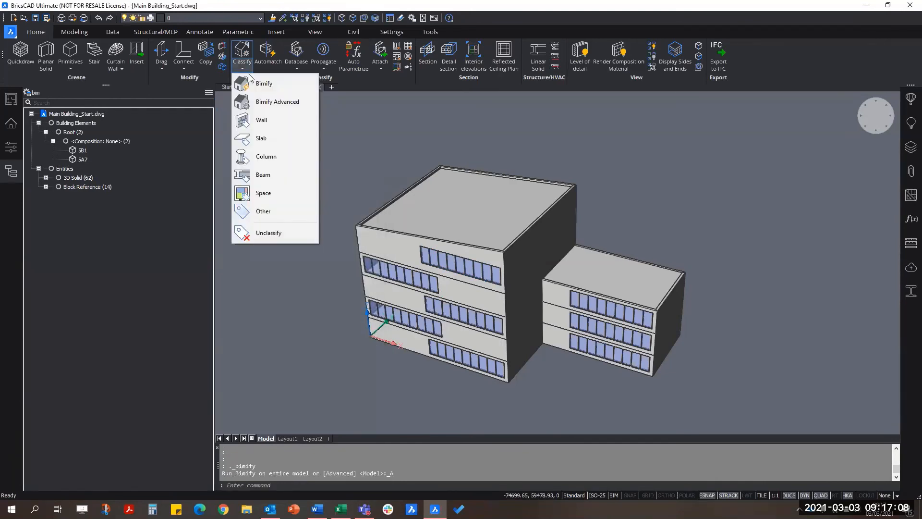
left_click(271, 102)
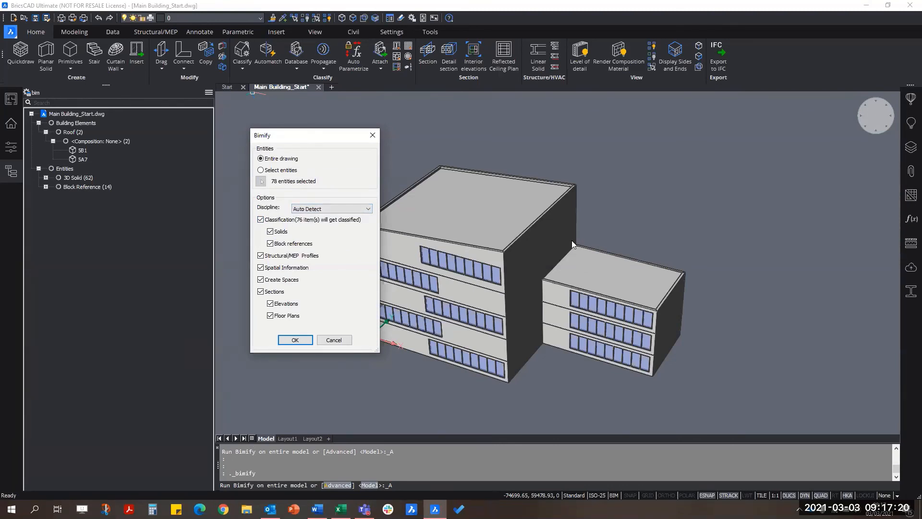
left_click(302, 209)
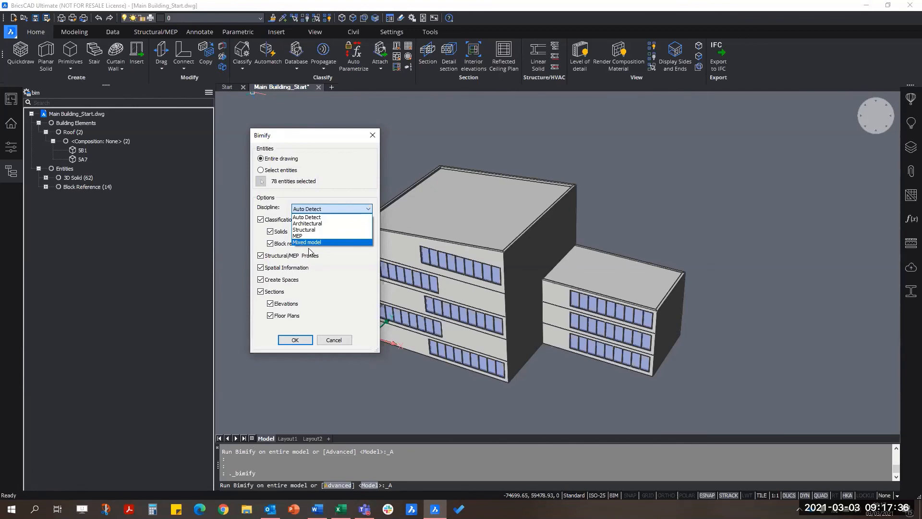
left_click(306, 220)
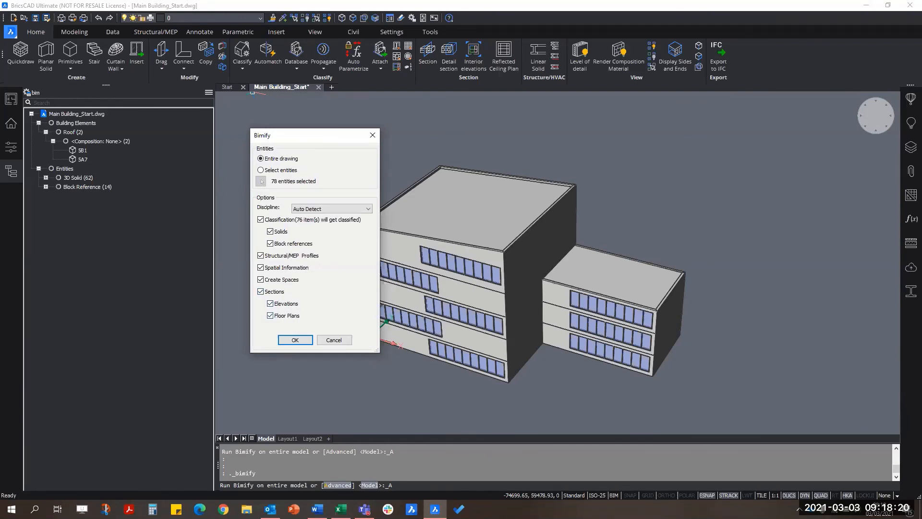
left_click(296, 339)
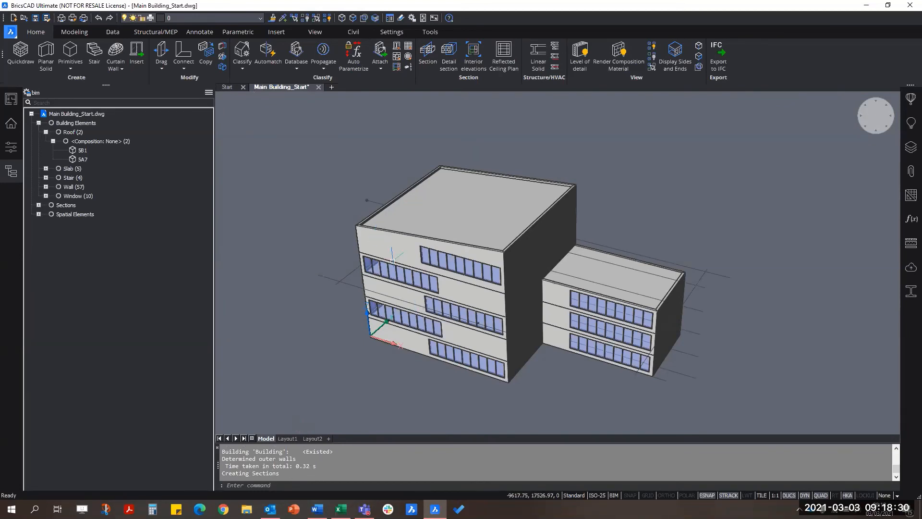
key("Escape")
key("Escape")
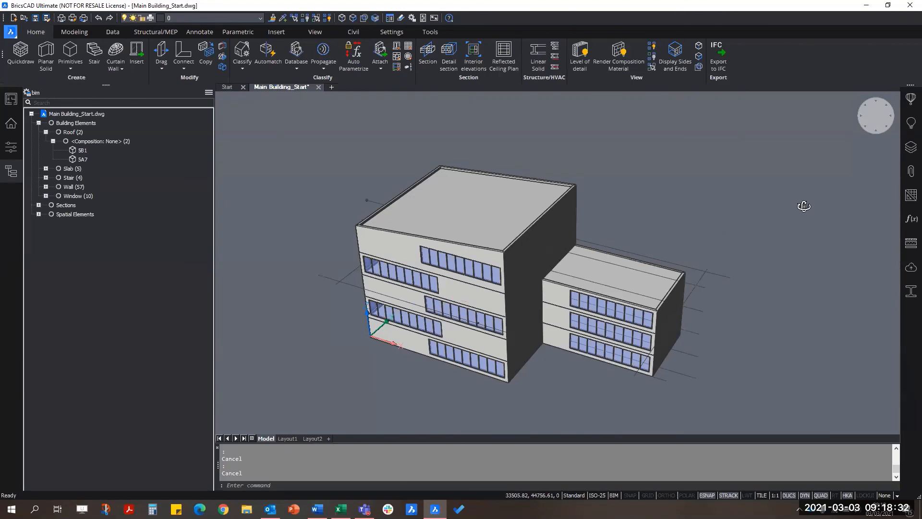
- Inspect the floor plan section lines beside the main building from the side and from above, clearing any selection
middle_click_drag(804, 207, 835, 209, "shift")
left_click(373, 233)
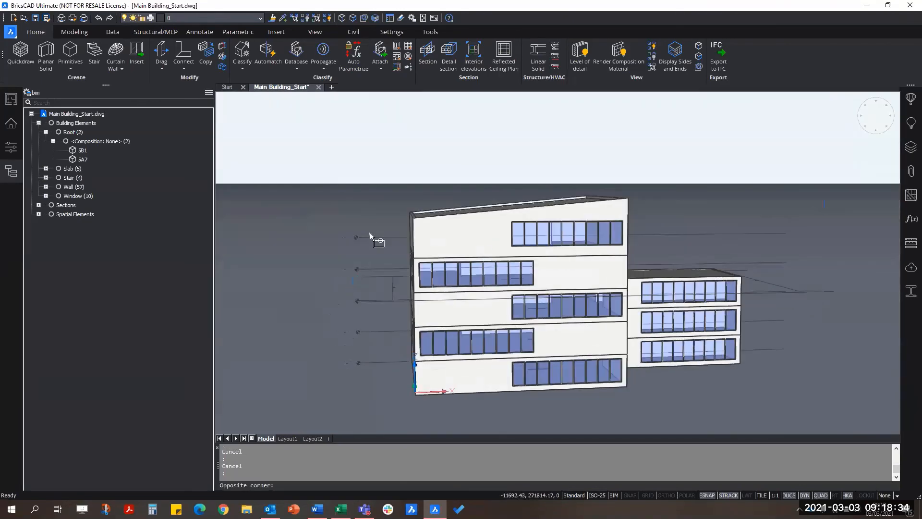
left_click(370, 243)
key("Escape")
left_click(370, 266)
left_click(368, 276)
key("Escape")
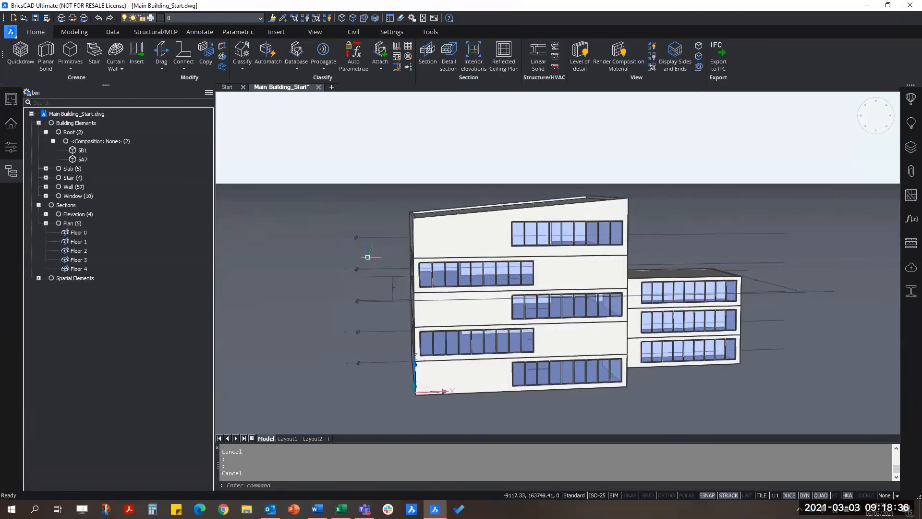
middle_click_drag(388, 304, 406, 329, "shift")
key("Escape")
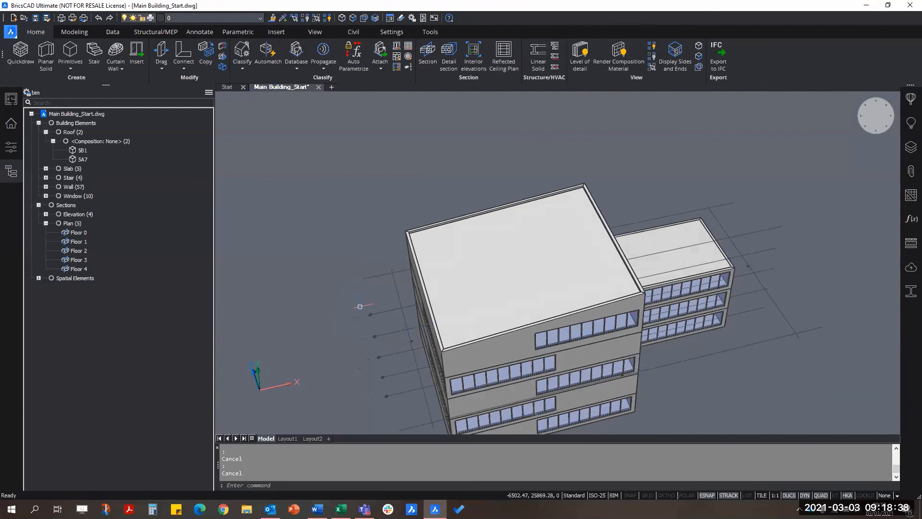
- Highlight all sections, the Elevation group and the Plan group from the structure tree, and collapse the Sections group
left_click(46, 223)
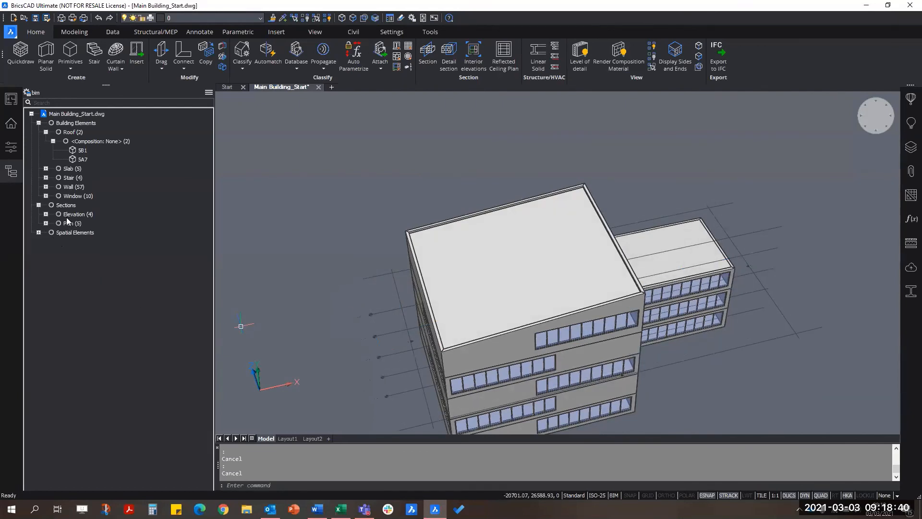
left_click(39, 123)
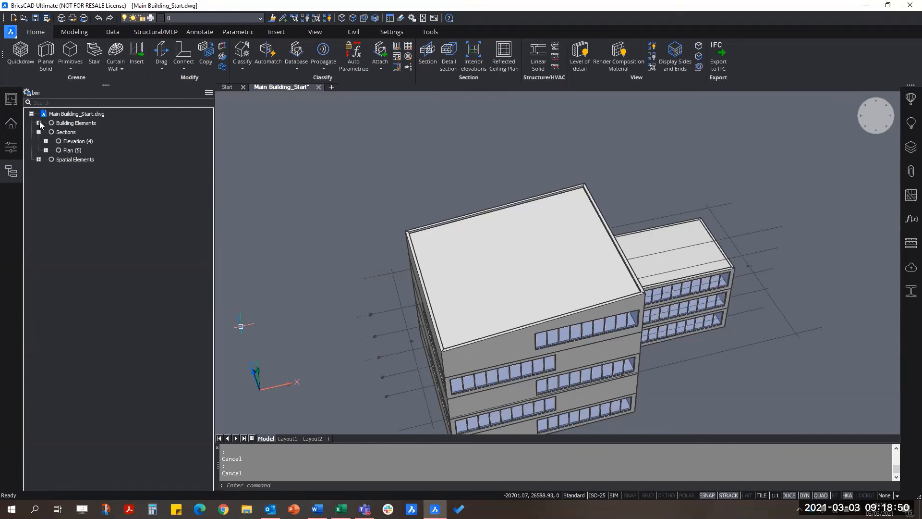
left_click(65, 132)
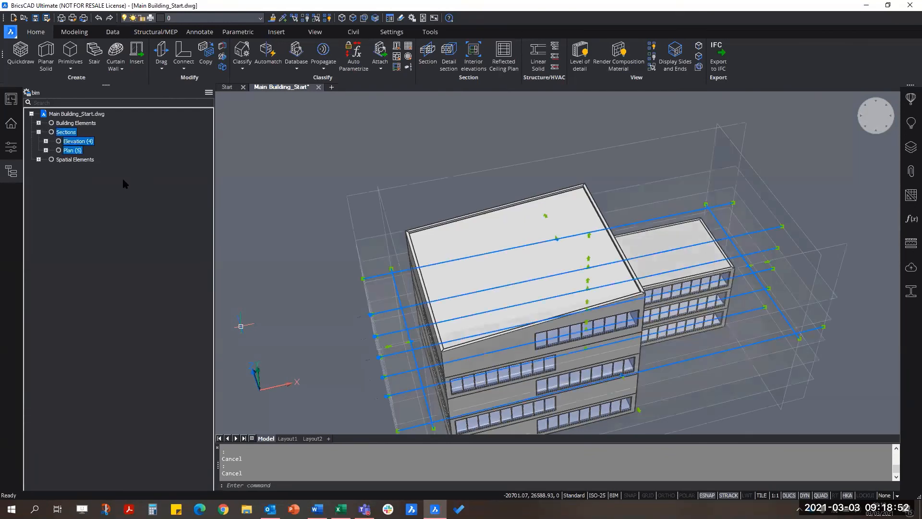
left_click(91, 142)
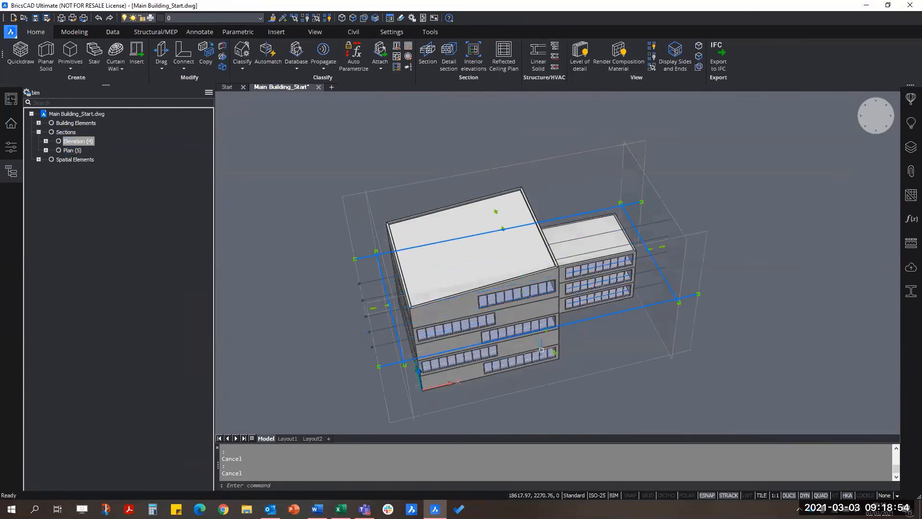
left_click(71, 150)
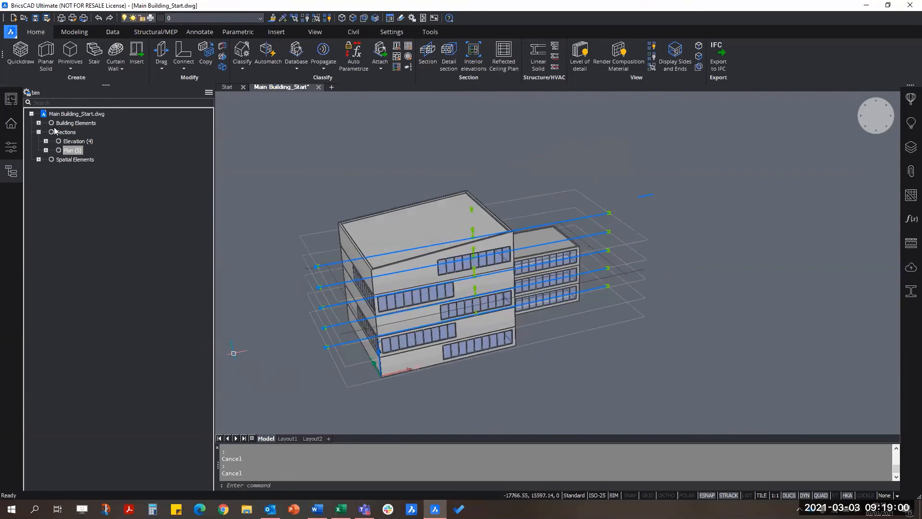
left_click(38, 132)
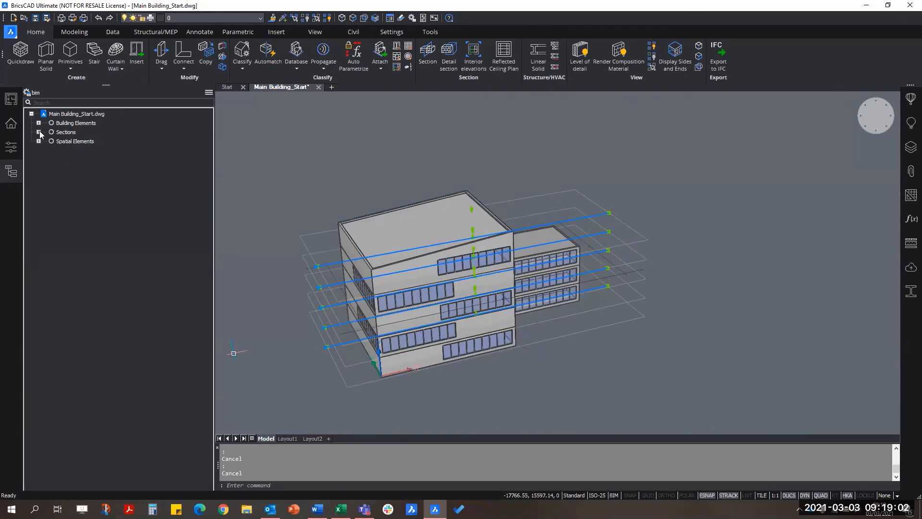
- Highlight the Roof, Slab, Stair, Wall and Window groups one by one under Building Elements and clear the selection
left_click(38, 123)
left_click(45, 132)
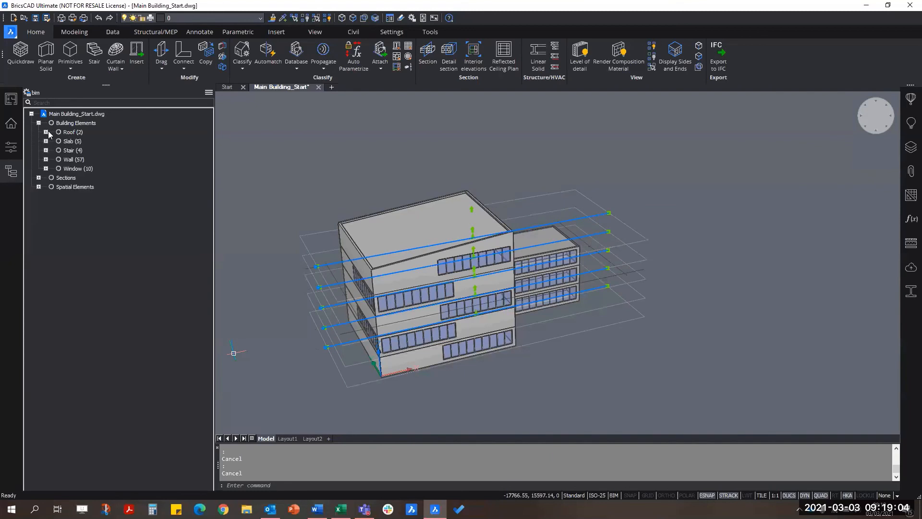
left_click(72, 132)
left_click(72, 141)
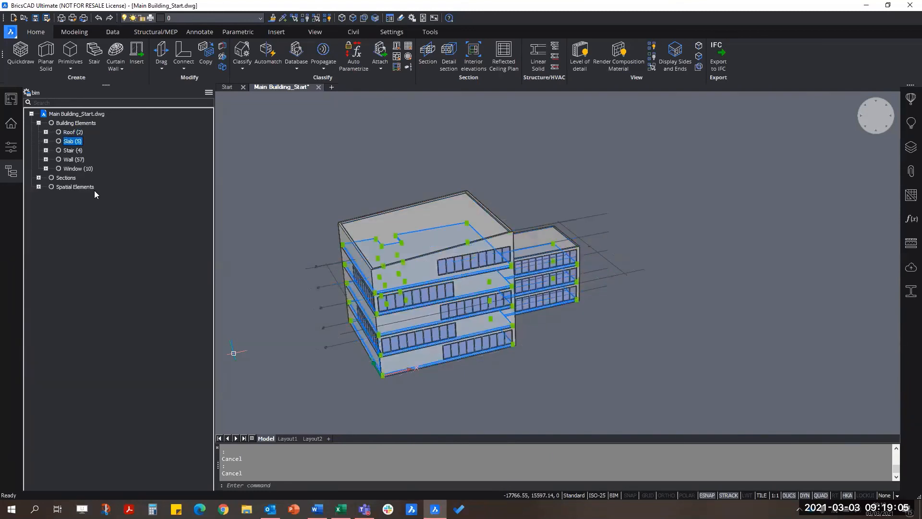
left_click(72, 151)
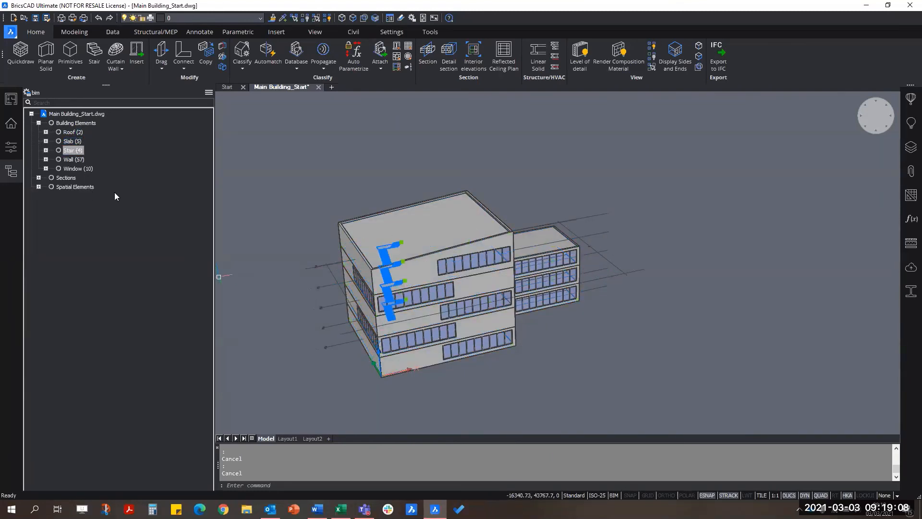
left_click(76, 160)
left_click(77, 169)
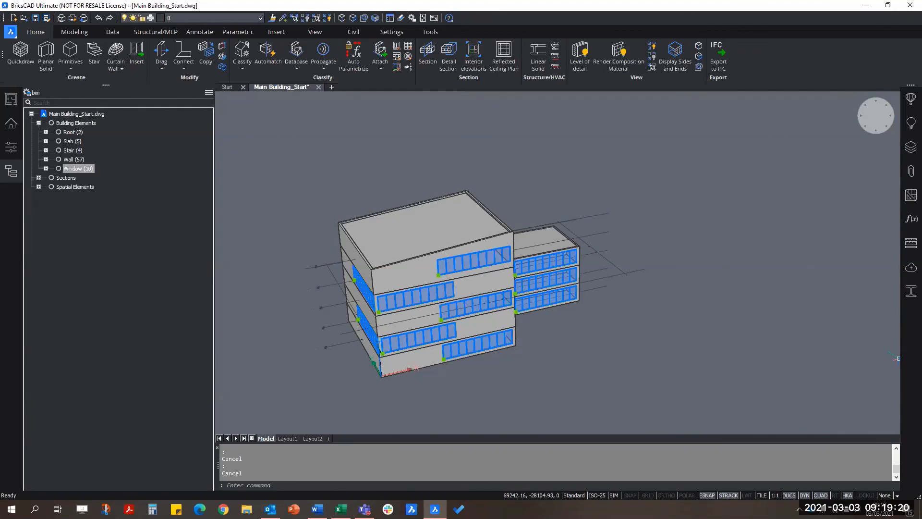
left_click(795, 339)
key("Escape")
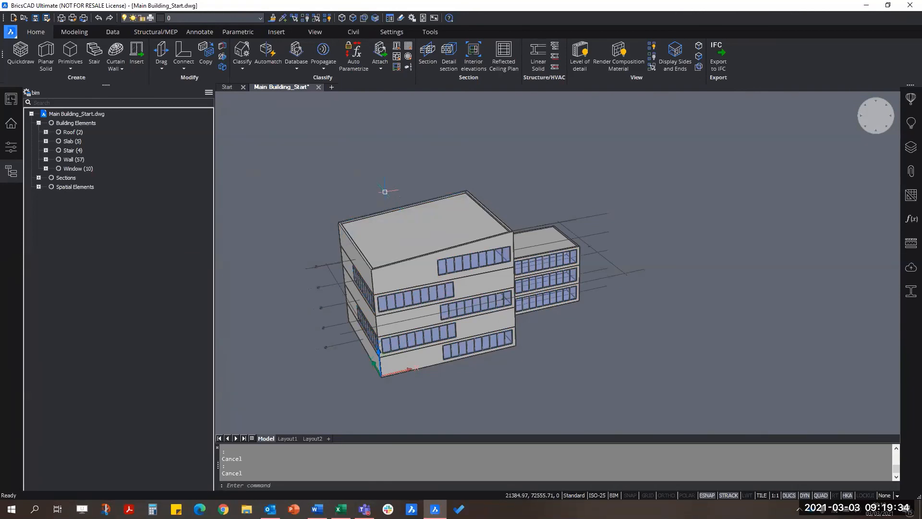
- Expand Spatial Elements down to the building's floors and highlight the spaces of Floor 0 to Floor 4 in the model
left_click(42, 189)
left_click(39, 186)
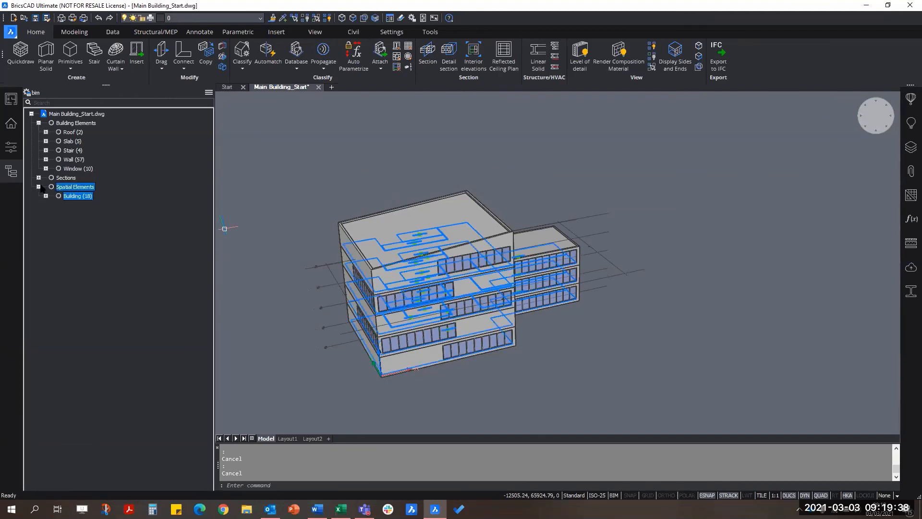
left_click(46, 195)
left_click(81, 206)
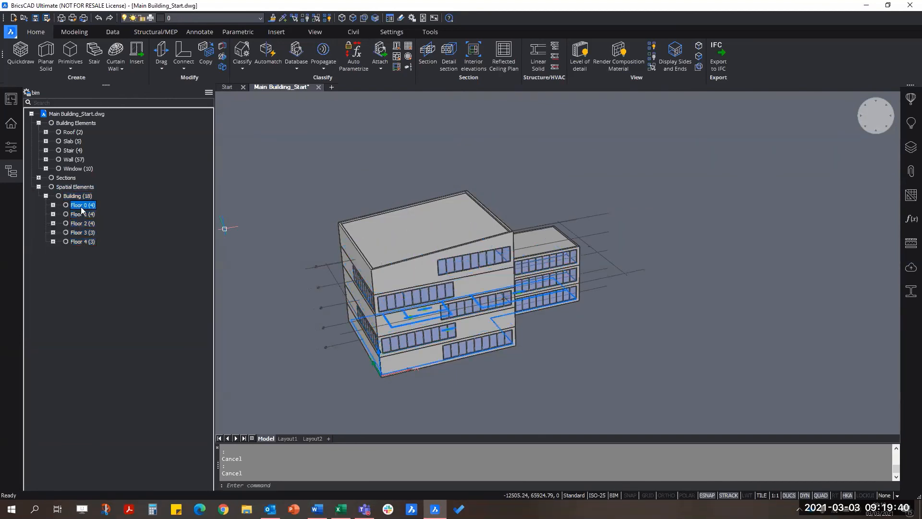
left_click(87, 216)
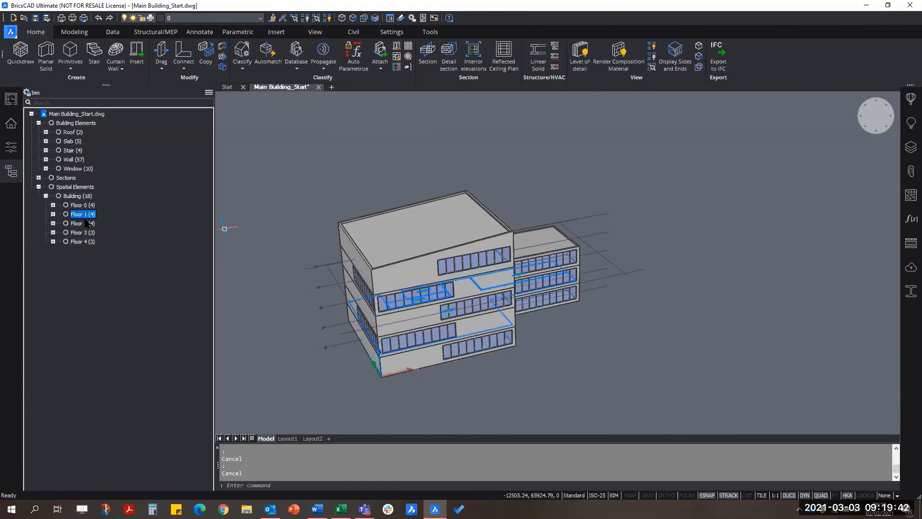
left_click(88, 225)
left_click(89, 232)
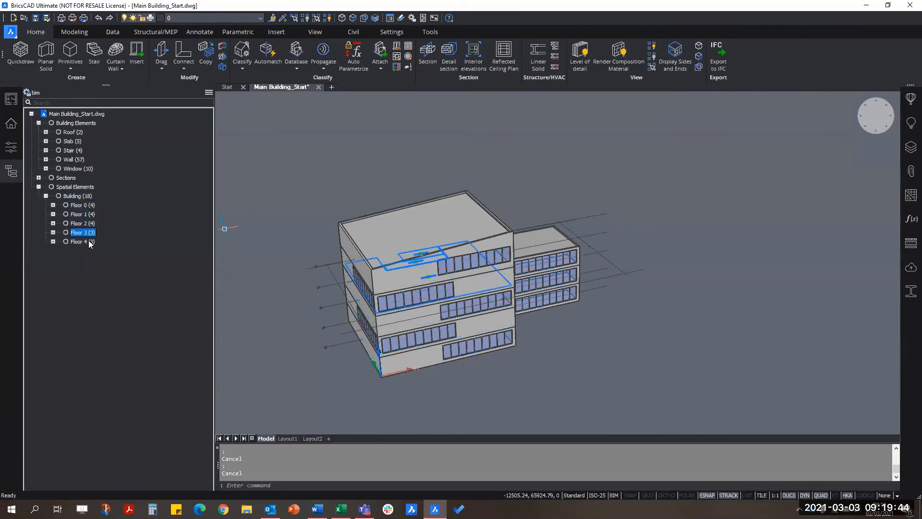
left_click(89, 242)
left_click(88, 233)
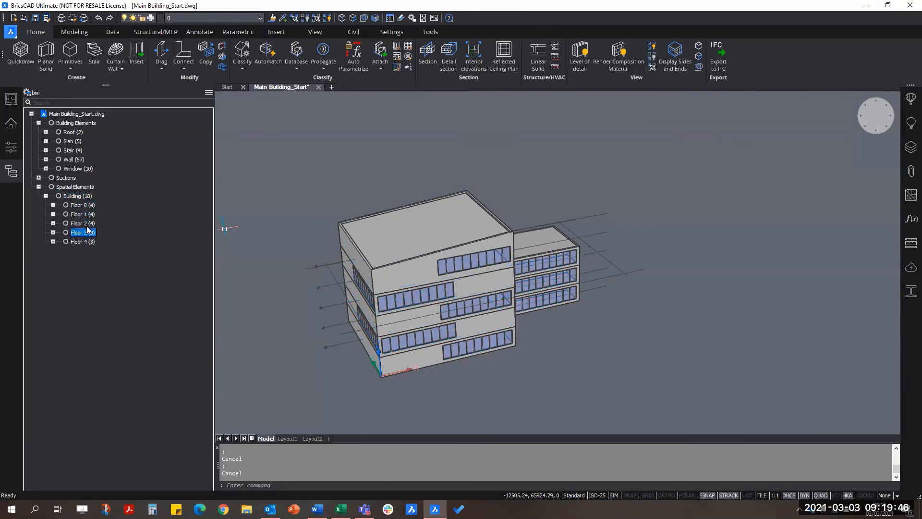
left_click(88, 224)
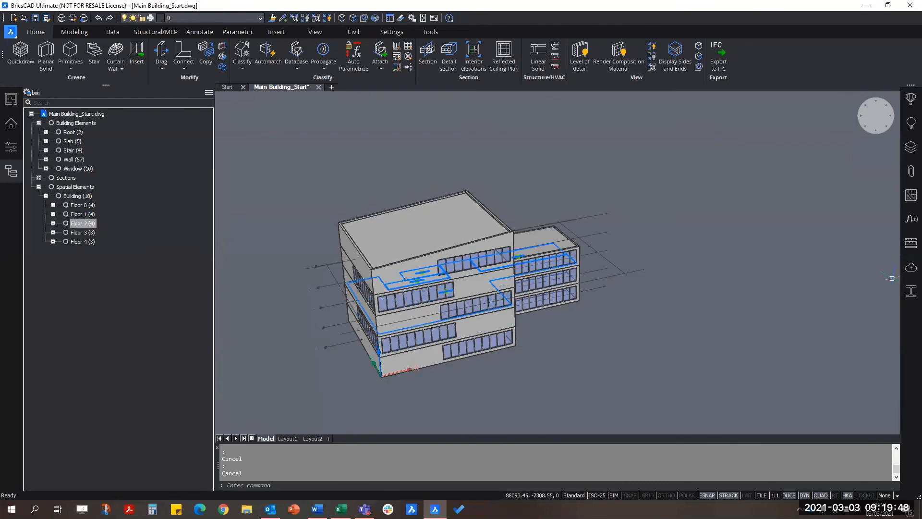
- Open the Spatial Locations Manager and review the general properties of Floor 0, Floor 1 and Floor 4
left_click(112, 32)
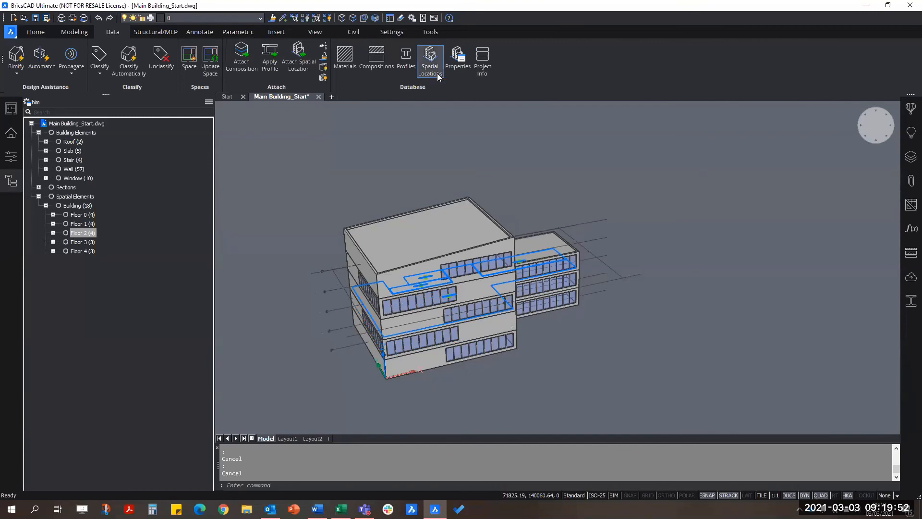
left_click(430, 63)
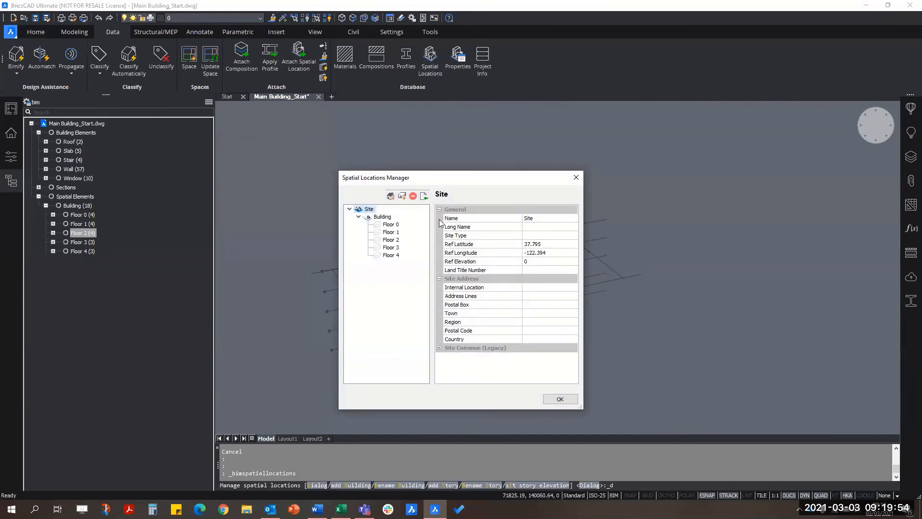
left_click(393, 224)
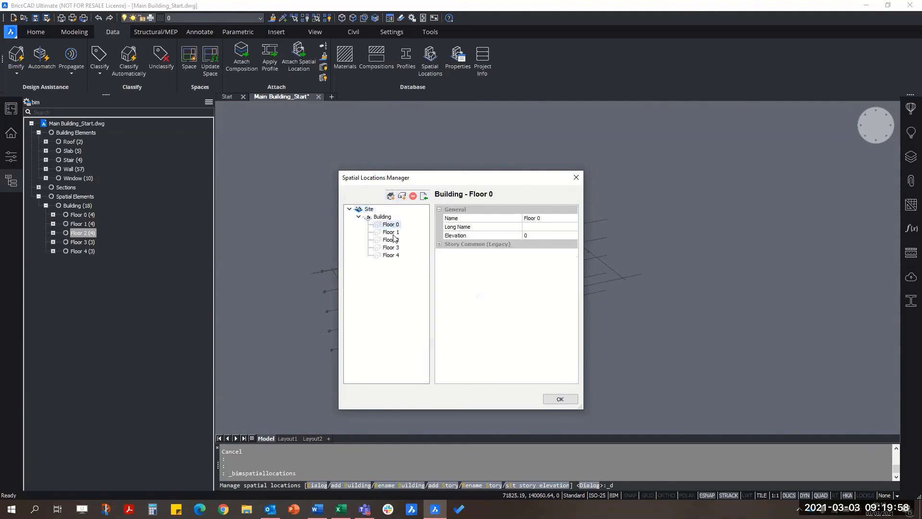
left_click(392, 232)
left_click(391, 255)
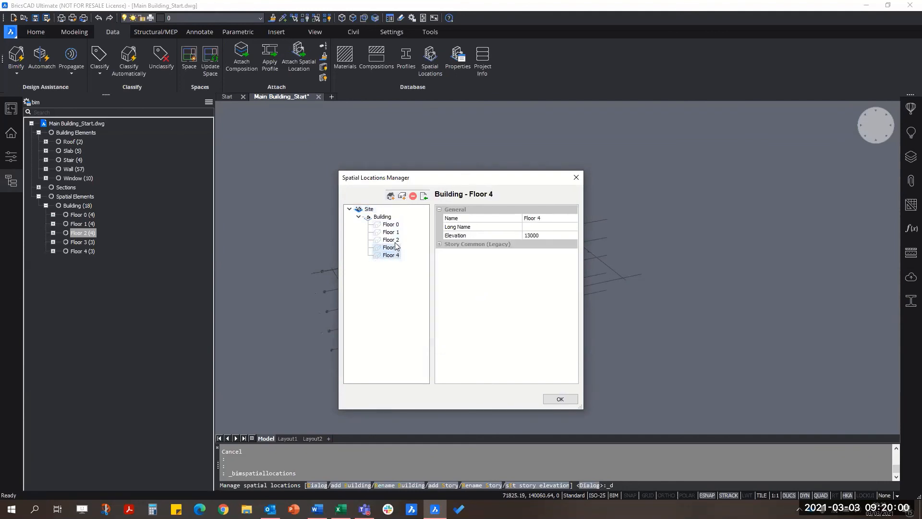
left_click(391, 225)
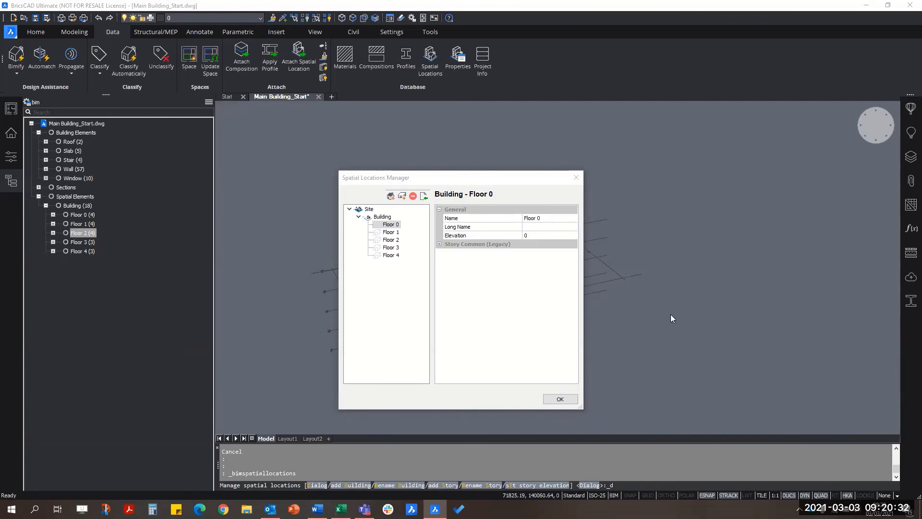
- Inspect Floor 0's Story Common (Legacy) properties and open its name for editing
left_click(440, 244)
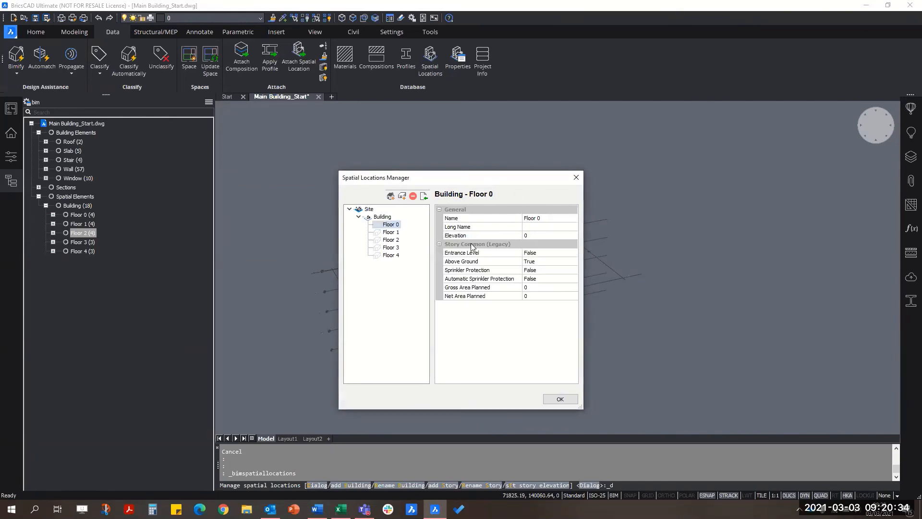
left_click(505, 280)
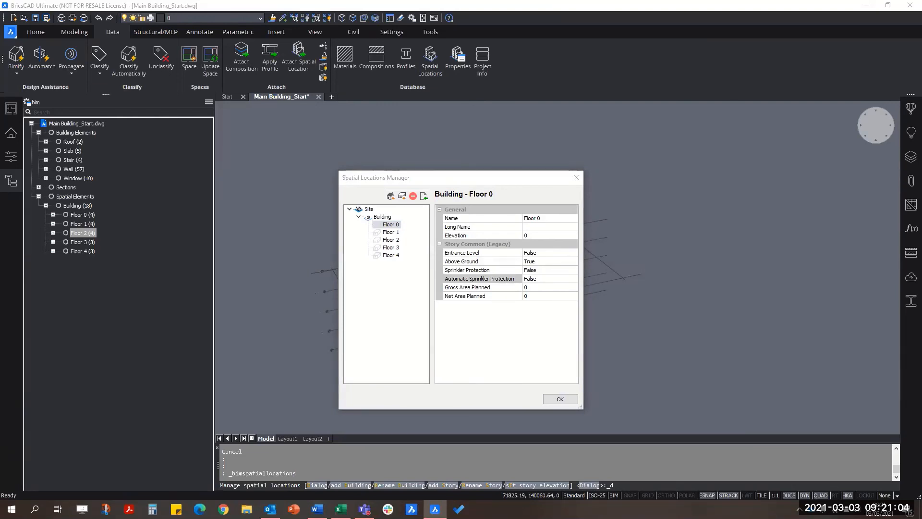
left_click(551, 219)
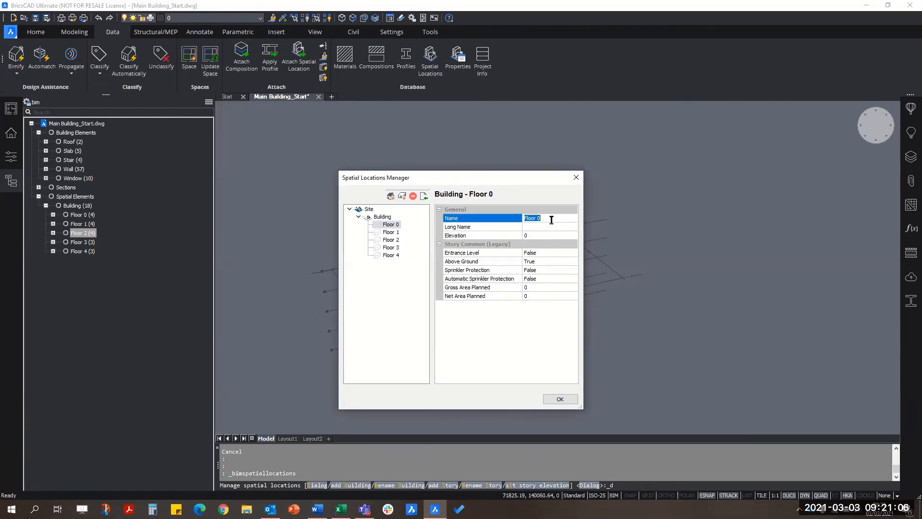
left_click(551, 219)
left_click(392, 231)
left_click(394, 225)
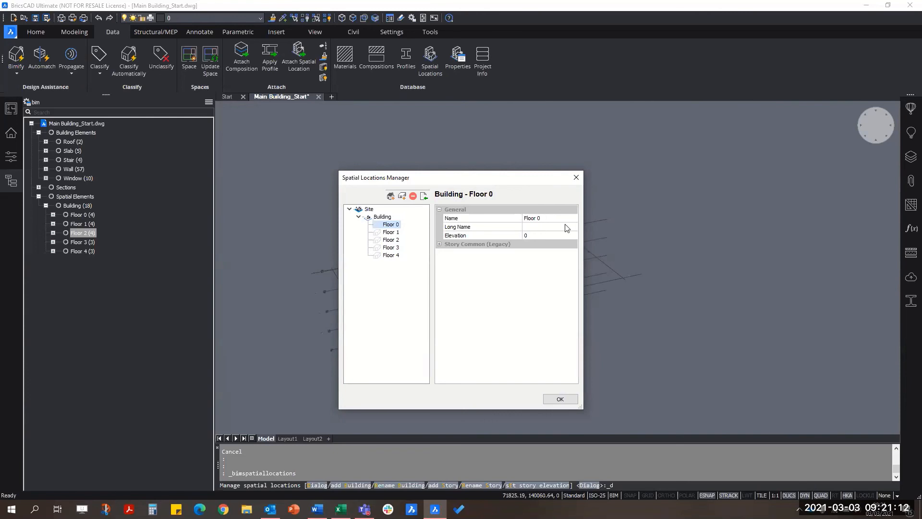
left_click(541, 220)
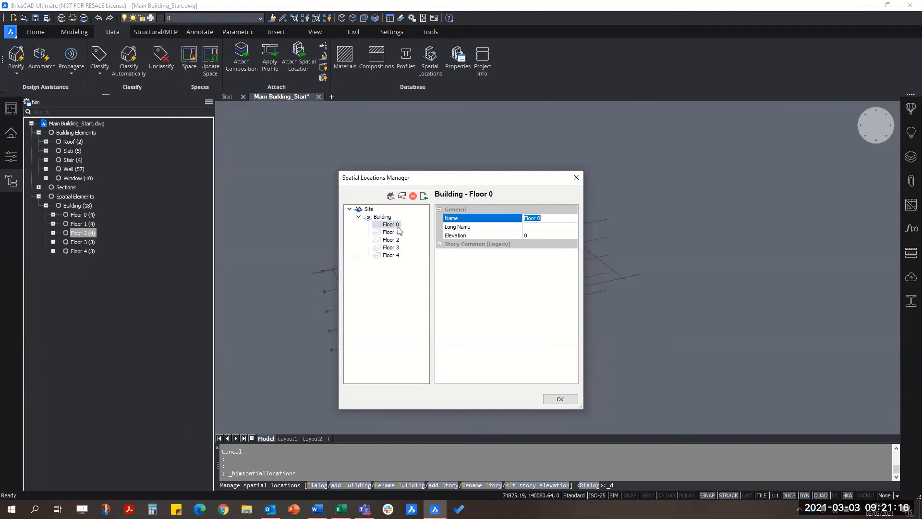
- Review the elevations of the floors from Floor 4 down to Floor 1 and close the Spatial Locations Manager
left_click(389, 256)
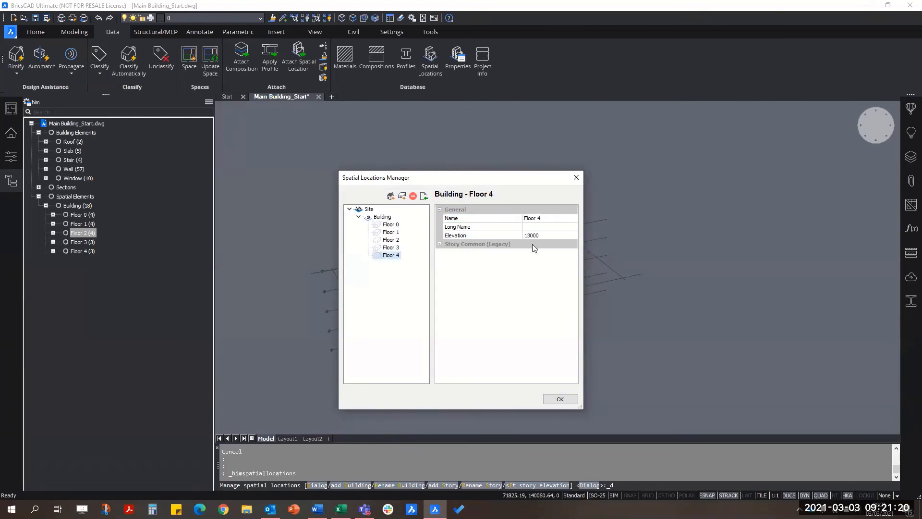
left_click(393, 248)
left_click(396, 238)
left_click(396, 234)
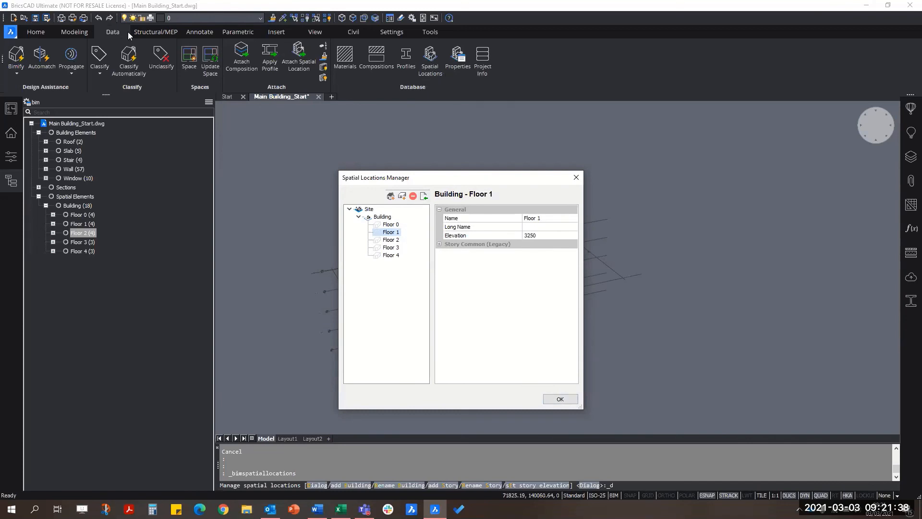
left_click(556, 401)
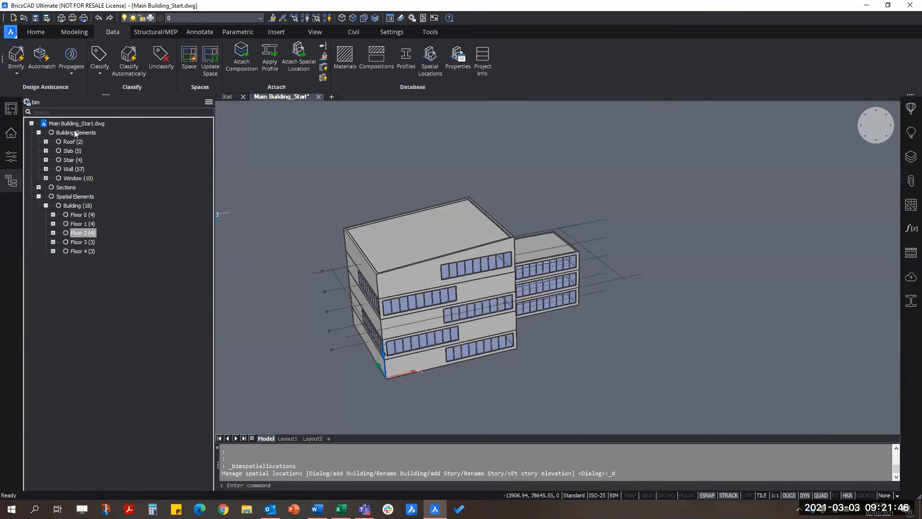
- Collapse Spatial Elements in the structure tree and review the Building Elements filter, group and sort rules in its configuration
left_click(39, 197)
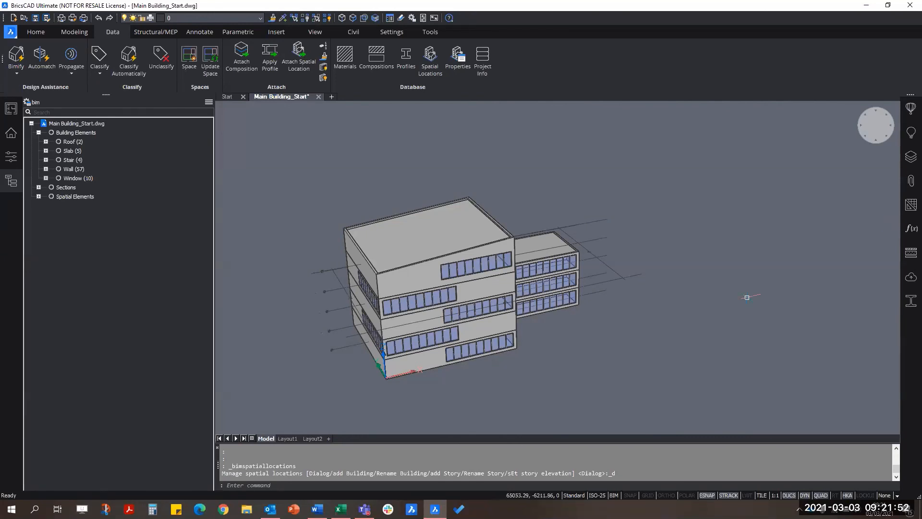
left_click(40, 103)
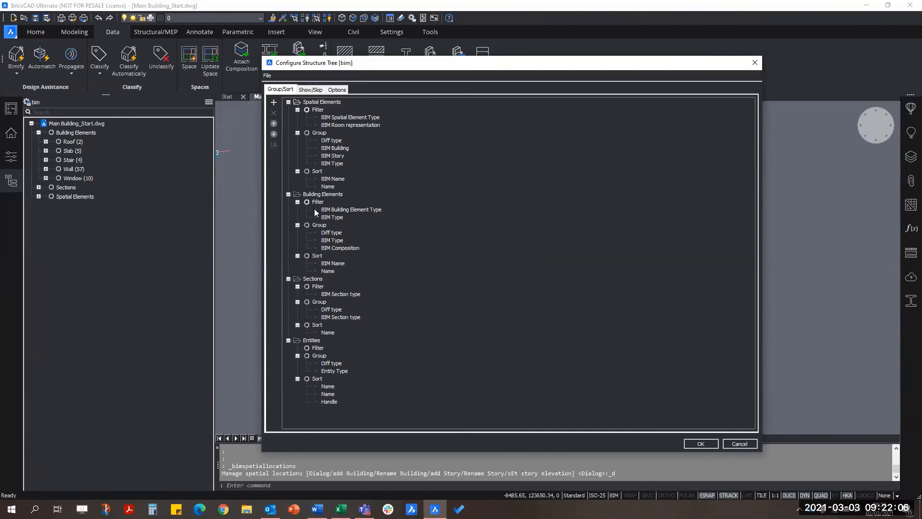
left_click(288, 102)
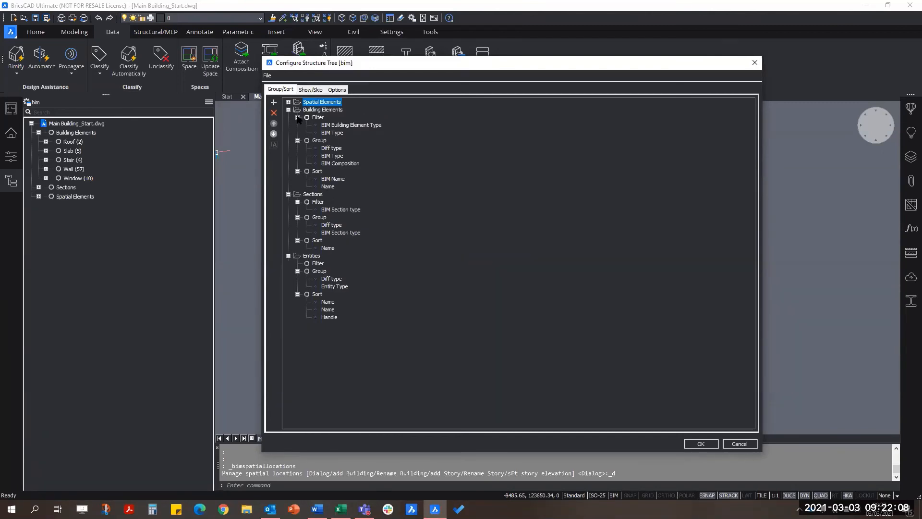
left_click(288, 194)
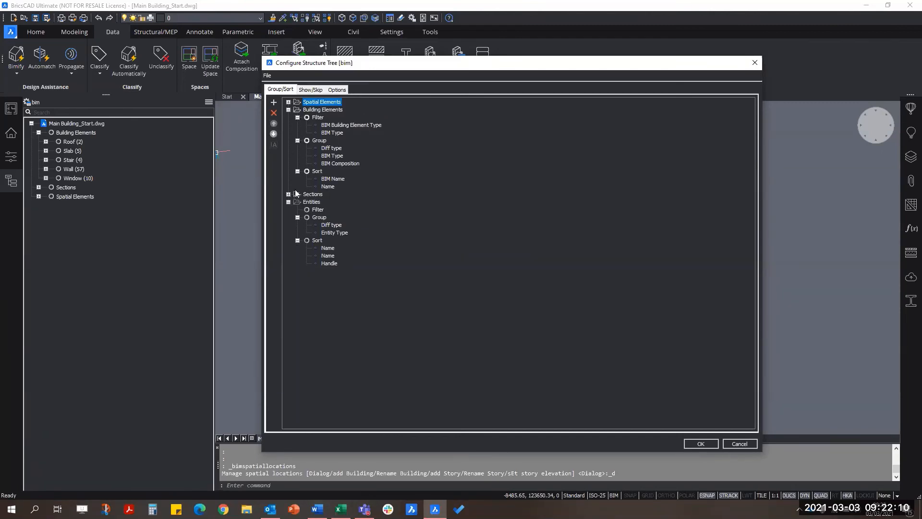
left_click(288, 203)
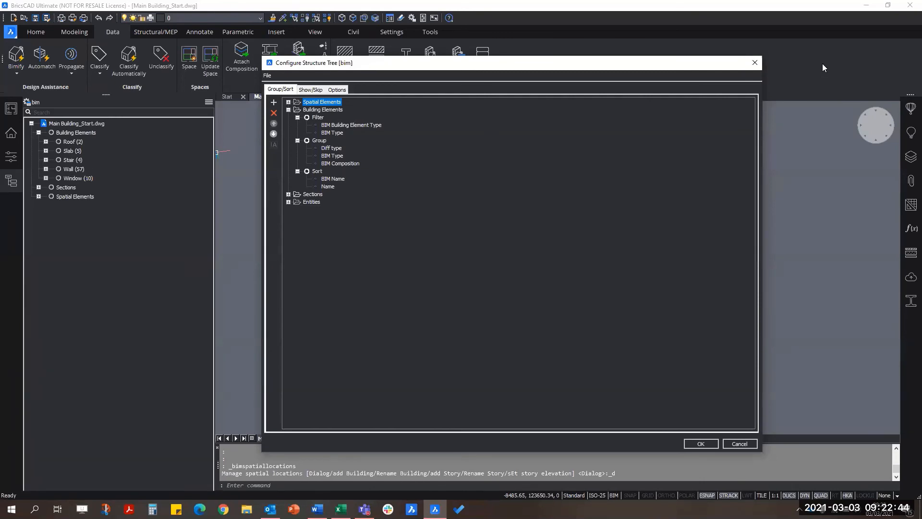
left_click(754, 63)
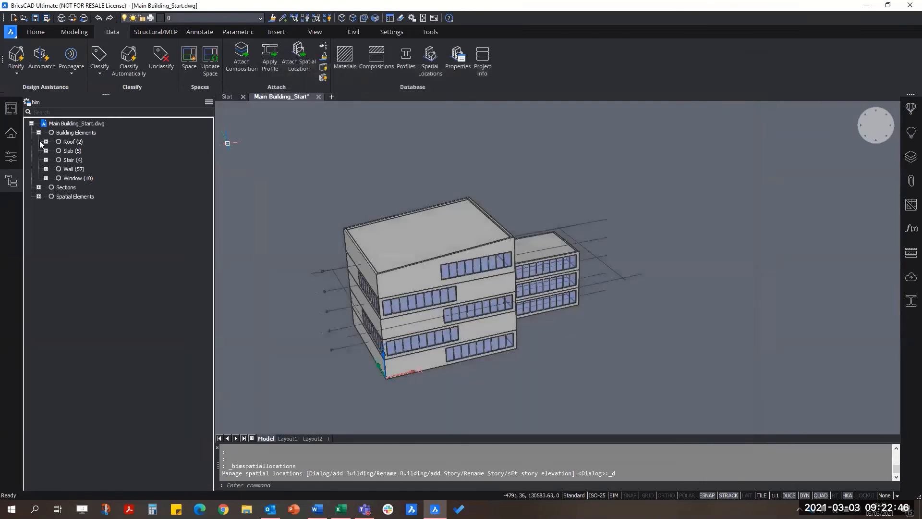
- Expand the Roof, Slab, Stair and Wall groups, highlight the slab and roof composition groups in the model, and clear the selection
left_click(46, 142)
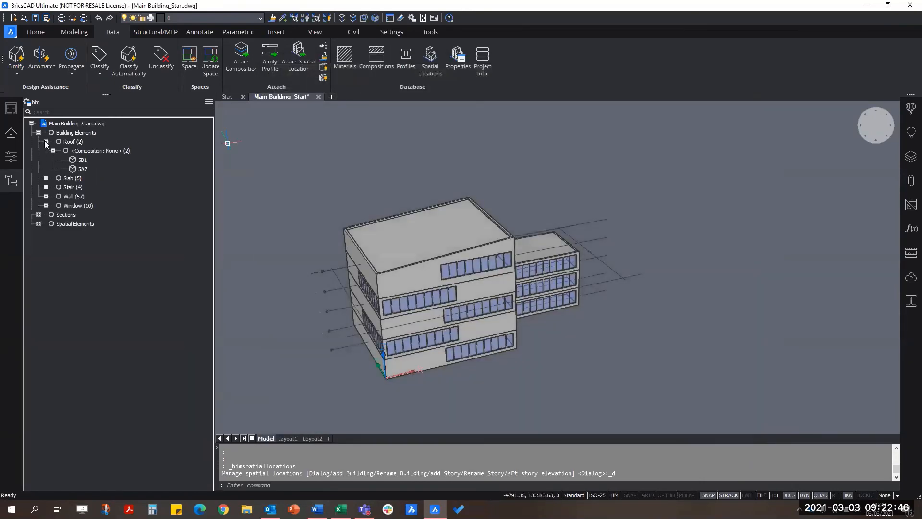
left_click(46, 178)
left_click(46, 196)
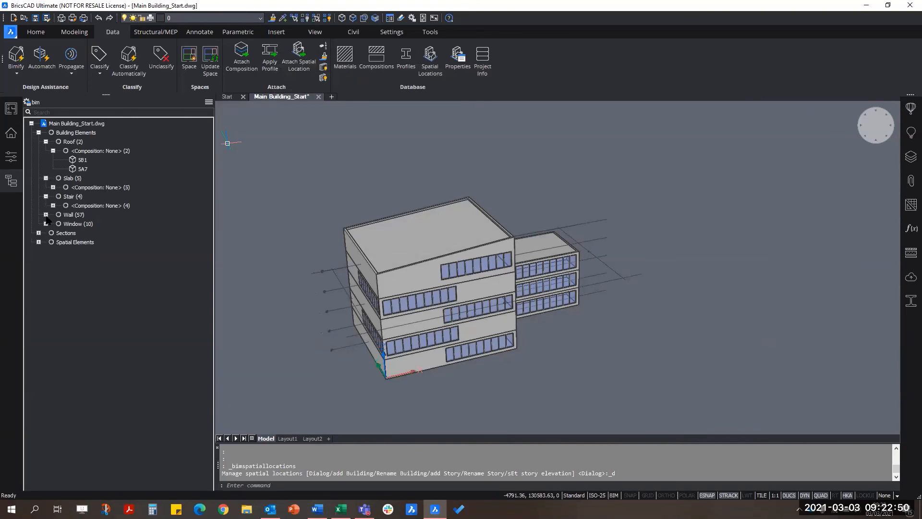
left_click(45, 215)
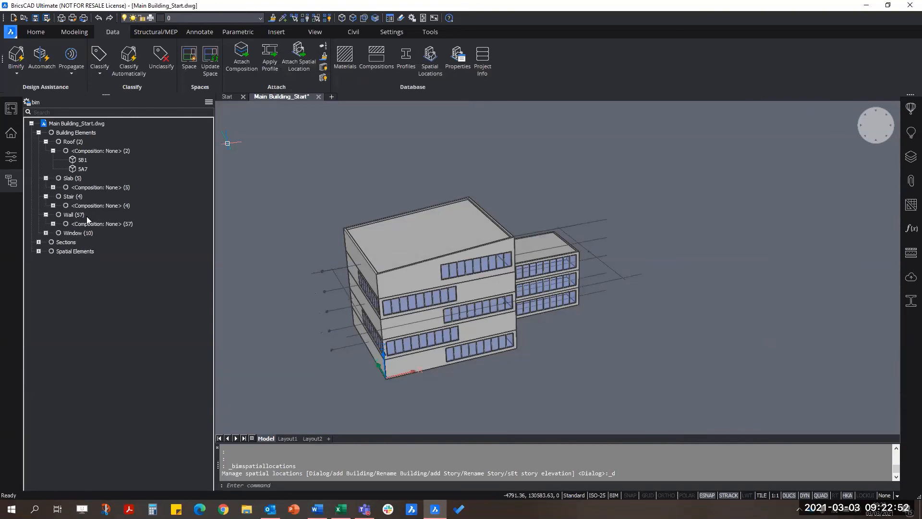
left_click(99, 187)
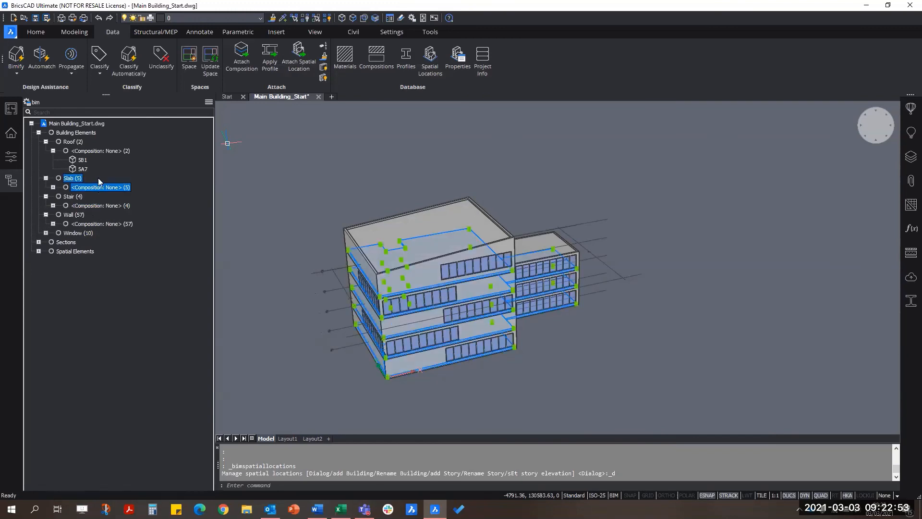
left_click(102, 151)
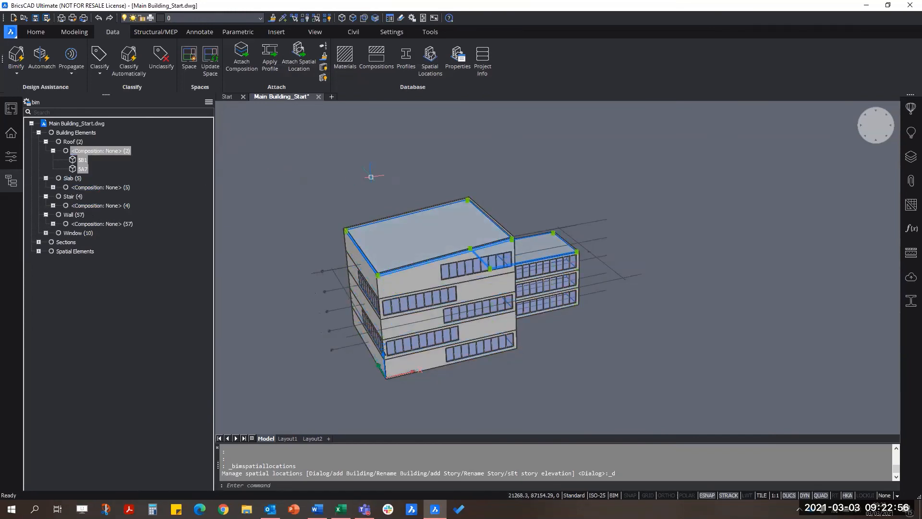
key("Escape")
key("Escape")
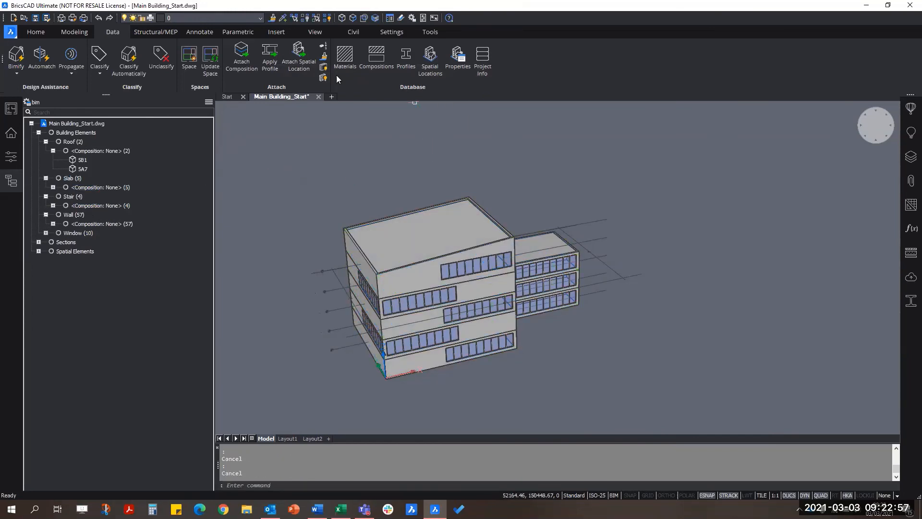
- Add the BIM Story property to the Building Elements grouping rules in the structure tree configuration
left_click(28, 102)
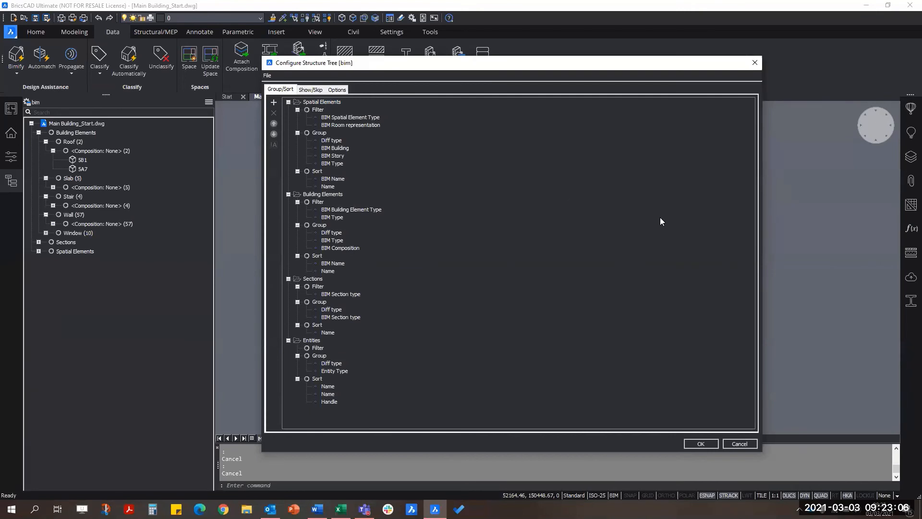
left_click(288, 102)
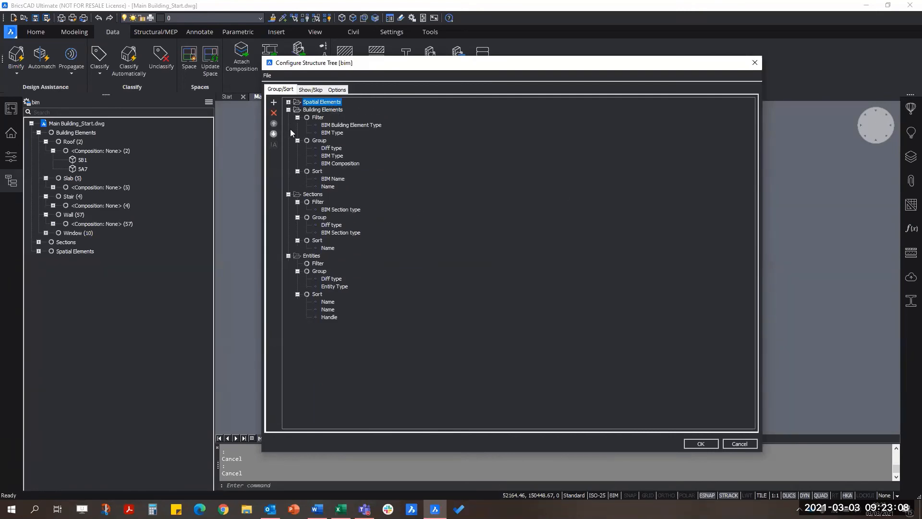
left_click(320, 142)
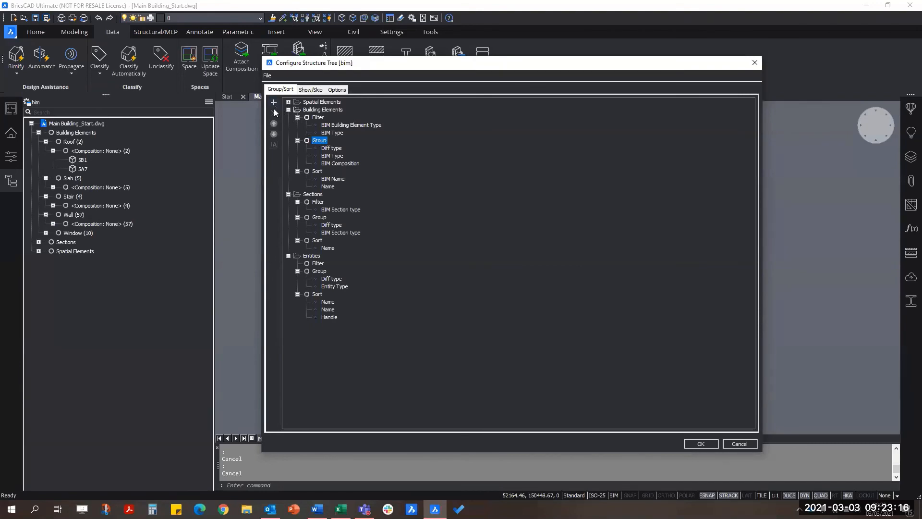
left_click(274, 103)
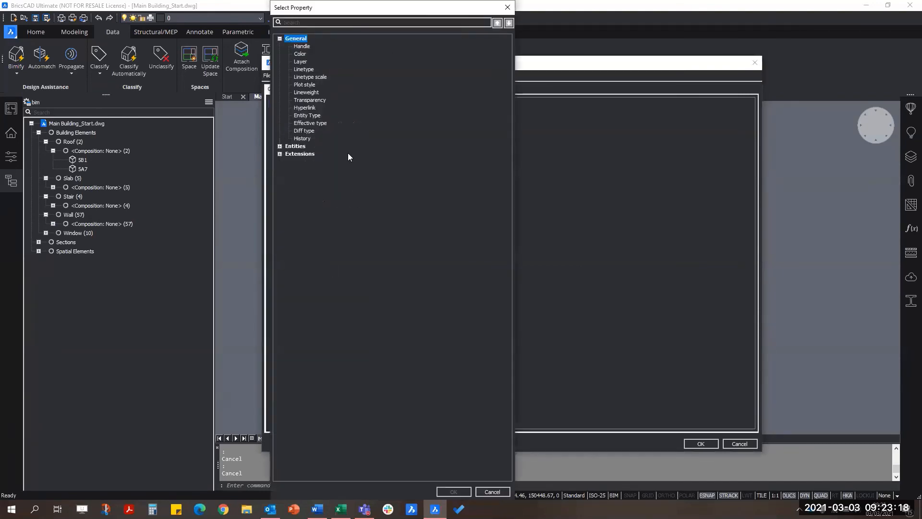
left_click(279, 153)
left_click(293, 163)
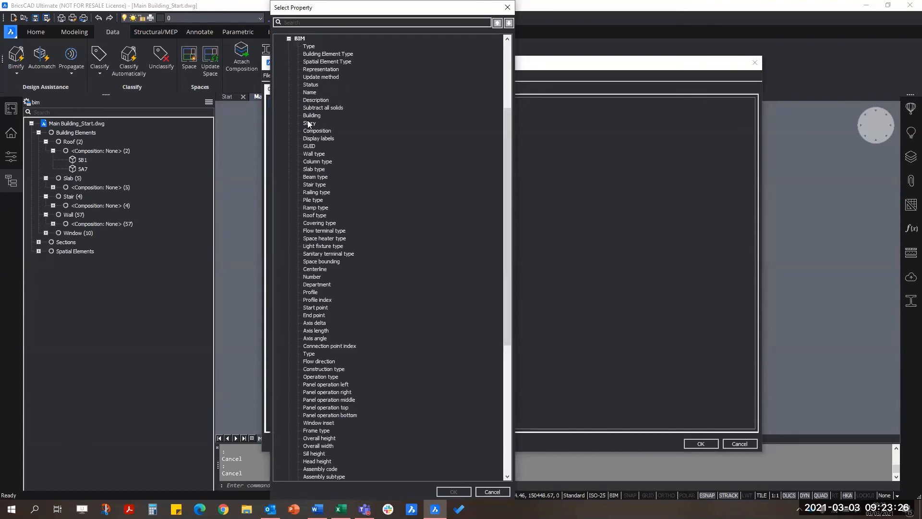
scroll(300, 110, "up", 3)
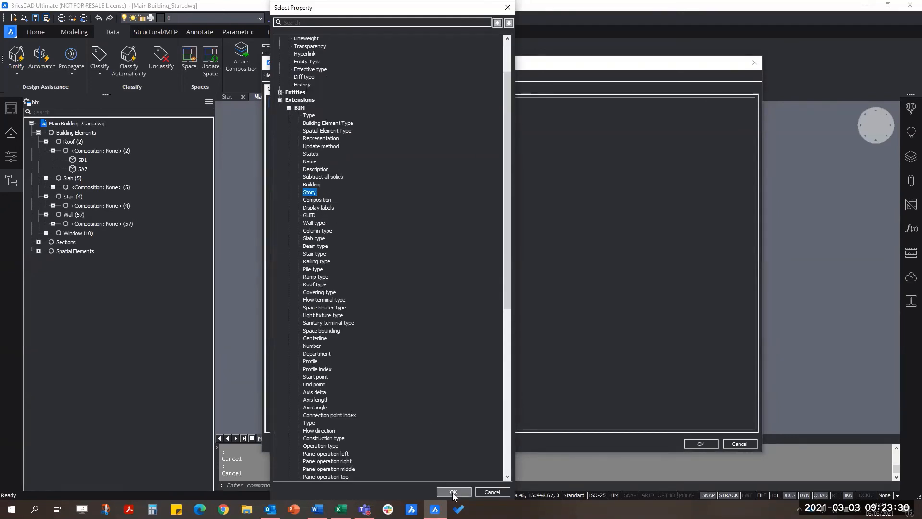
left_click(453, 492)
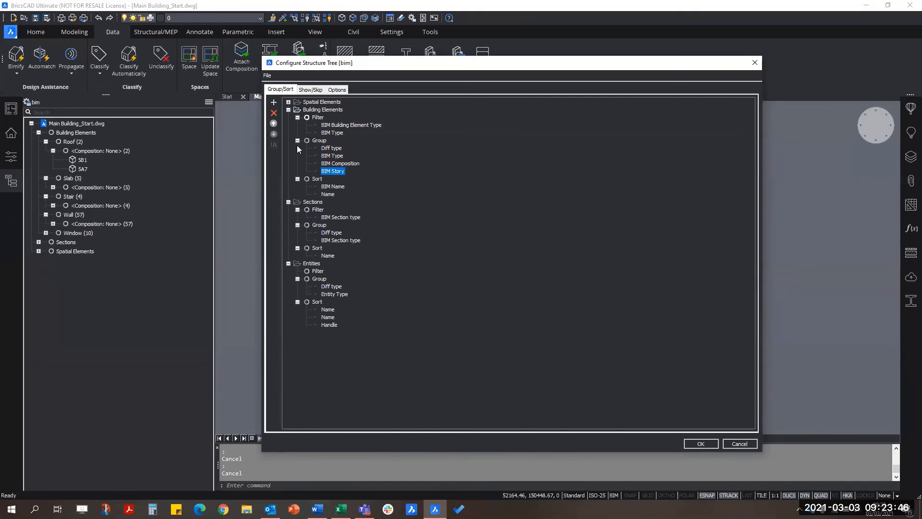
- Move BIM Story above BIM Type in the grouping order, apply the configuration, and expand Building Elements in the structure tree
left_click(274, 124)
left_click(274, 123)
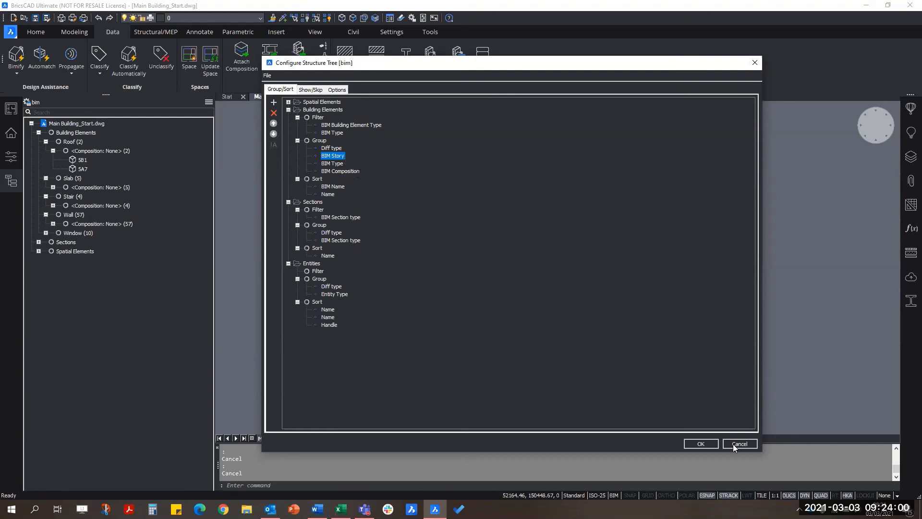
left_click(701, 443)
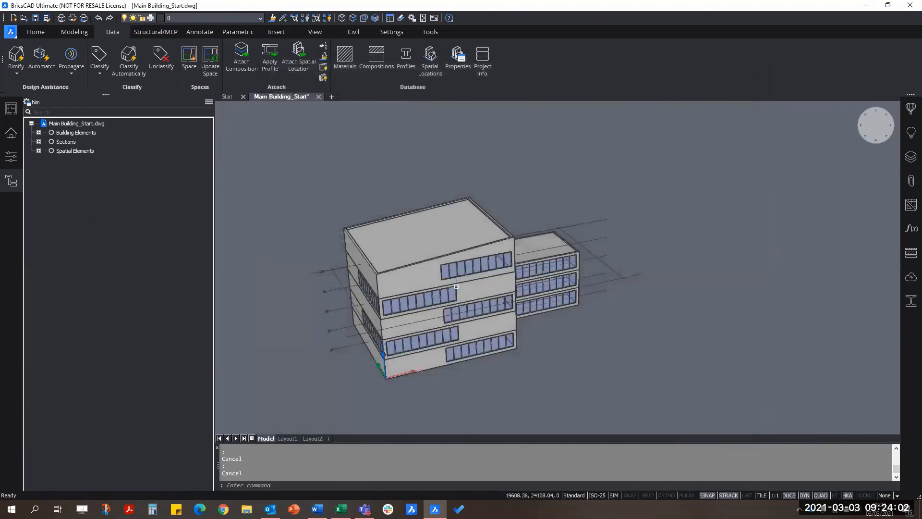
left_click(39, 133)
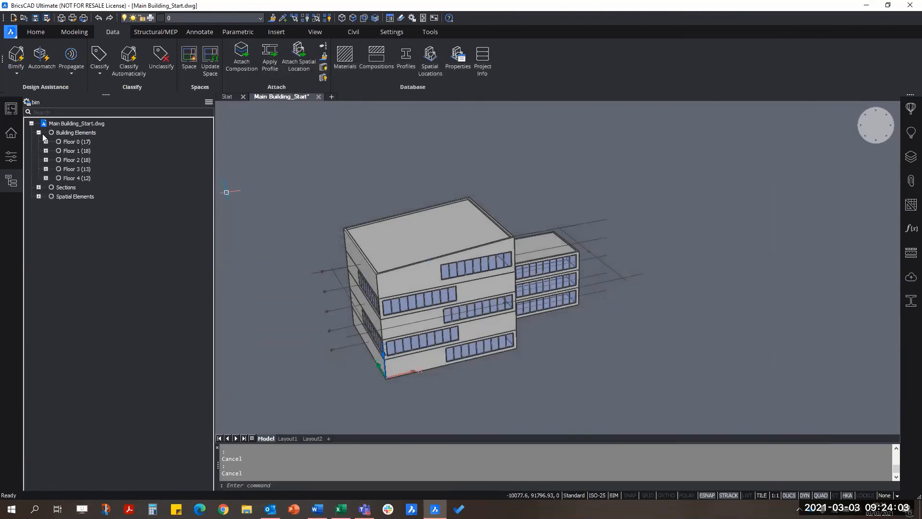
- Highlight the Floor 0 to Floor 4 groups one after another in the model from the structure tree
left_click(71, 142)
left_click(71, 150)
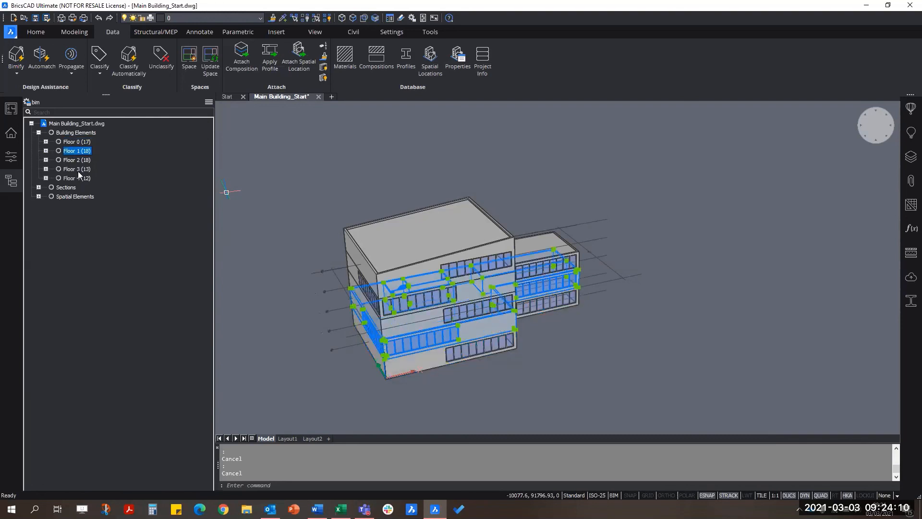
left_click(74, 160)
left_click(79, 169)
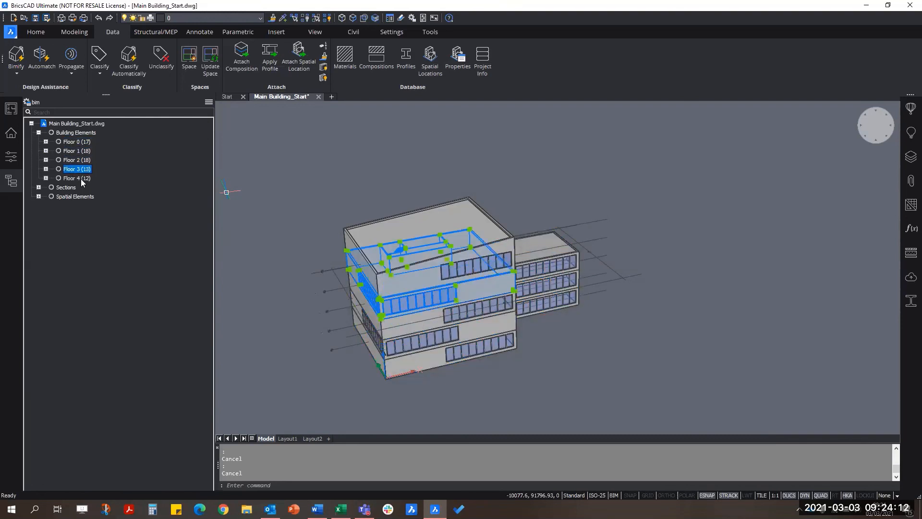
left_click(78, 178)
- Expand Floor 0 in the structure tree and highlight its Slab, Stair, Wall and Window groups in the model
left_click(46, 141)
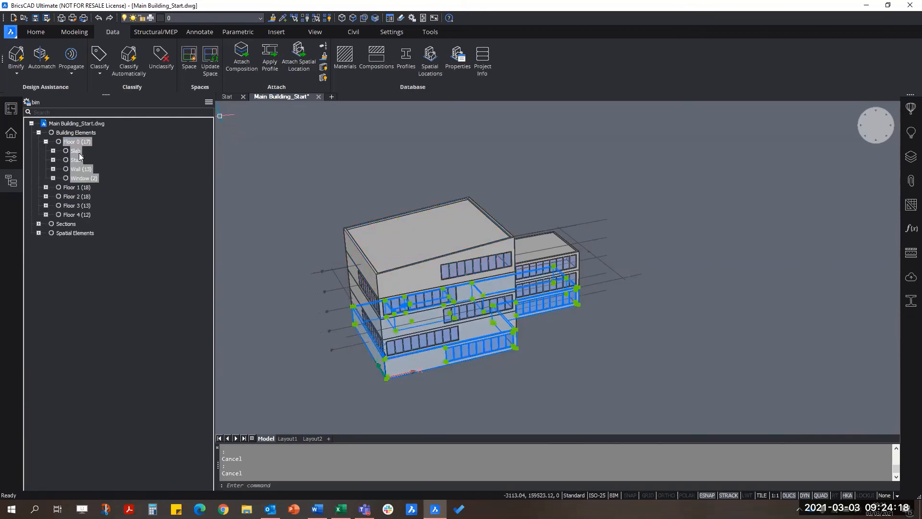
left_click(79, 153)
left_click(75, 141)
left_click(75, 153)
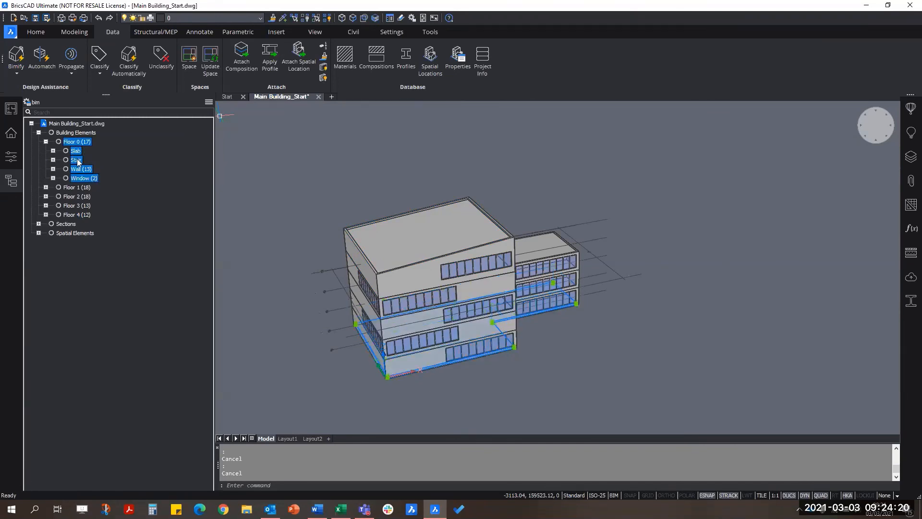
left_click(76, 160)
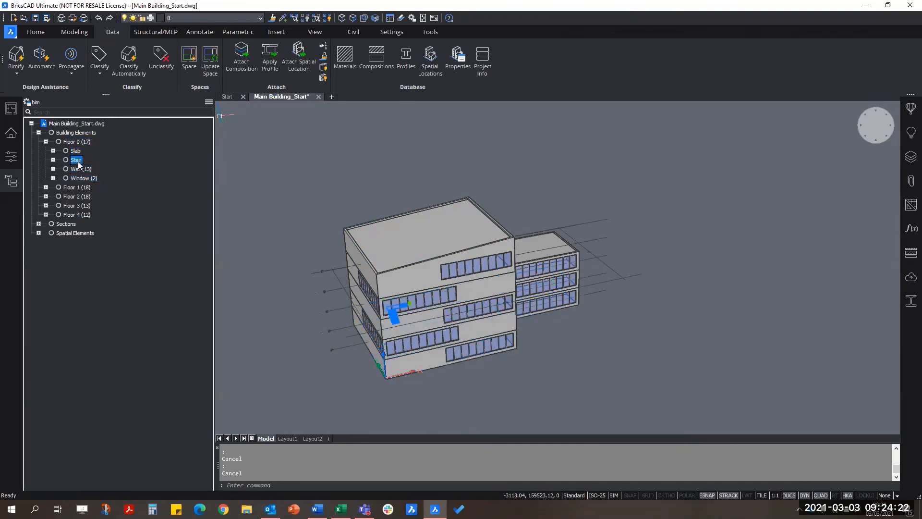
left_click(81, 169)
left_click(87, 179)
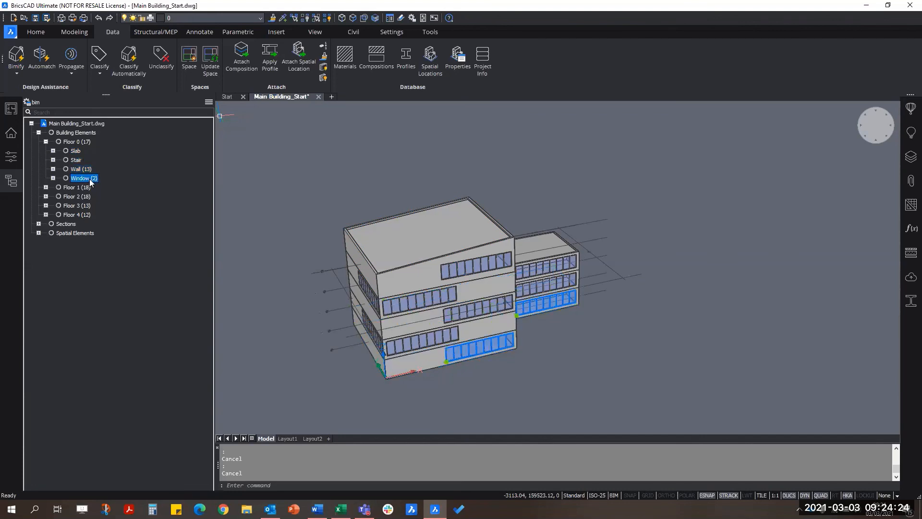
- Add the Thickness quantity property below BIM Composition in the Building Elements grouping rules and apply the structure tree configuration
left_click(27, 101)
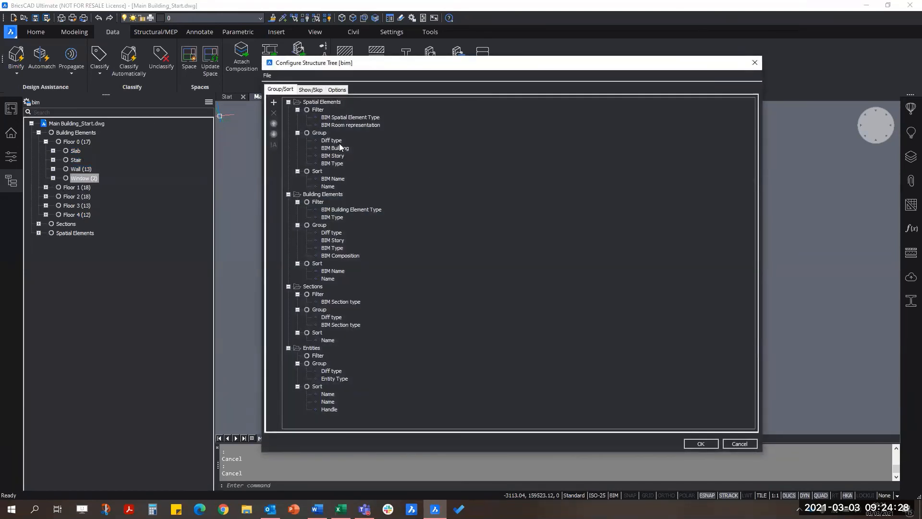
left_click(338, 241)
left_click(342, 248)
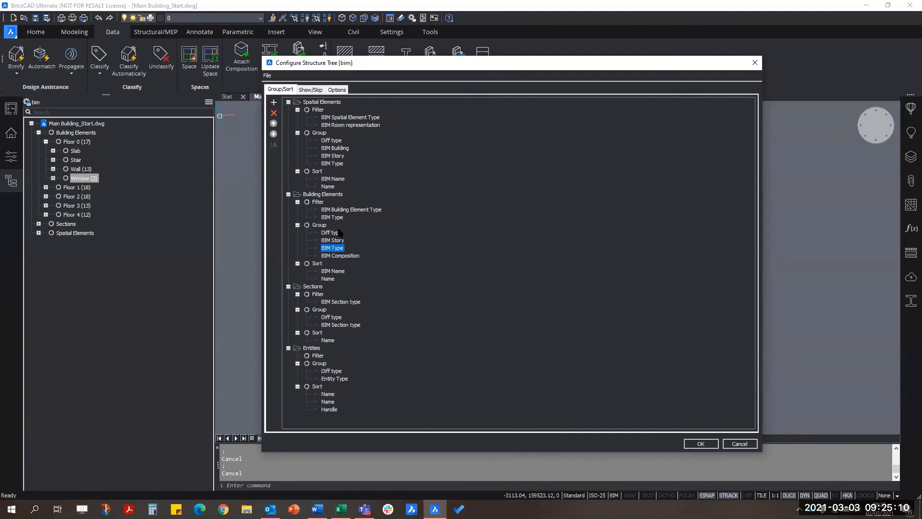
left_click(331, 255)
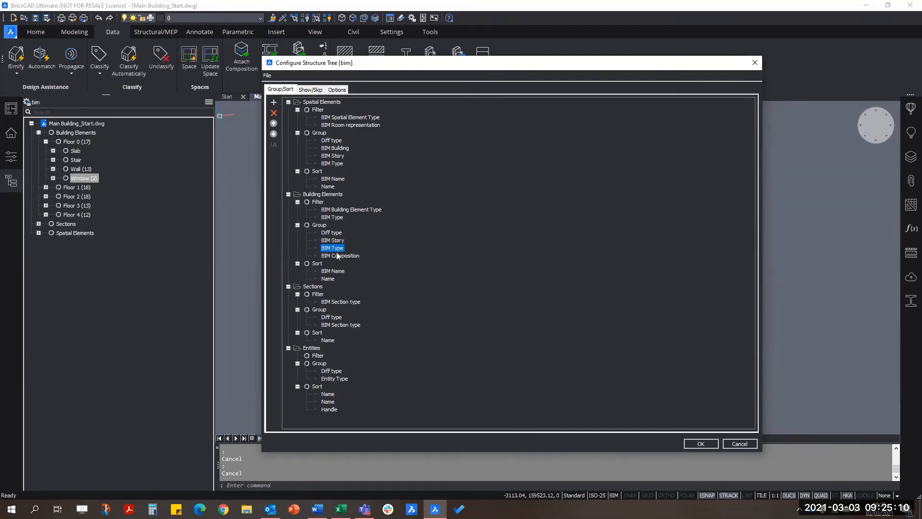
left_click(274, 102)
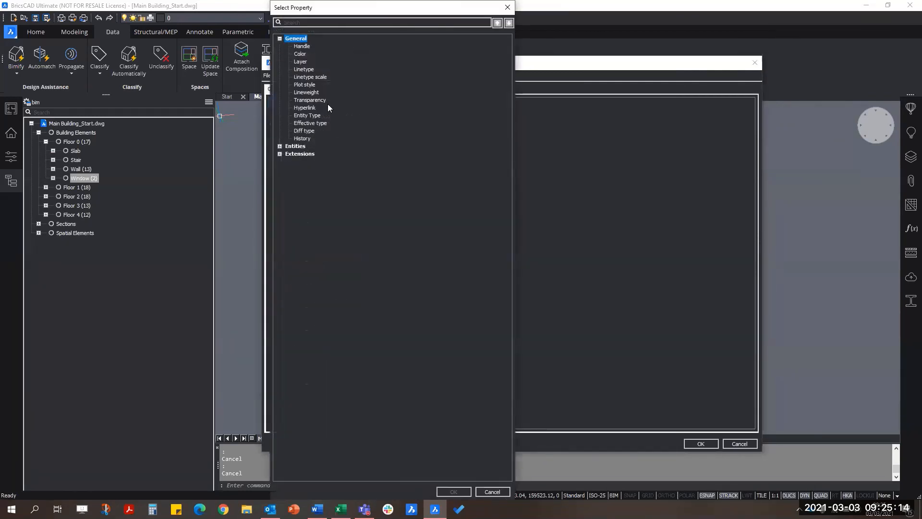
left_click(280, 154)
left_click(289, 169)
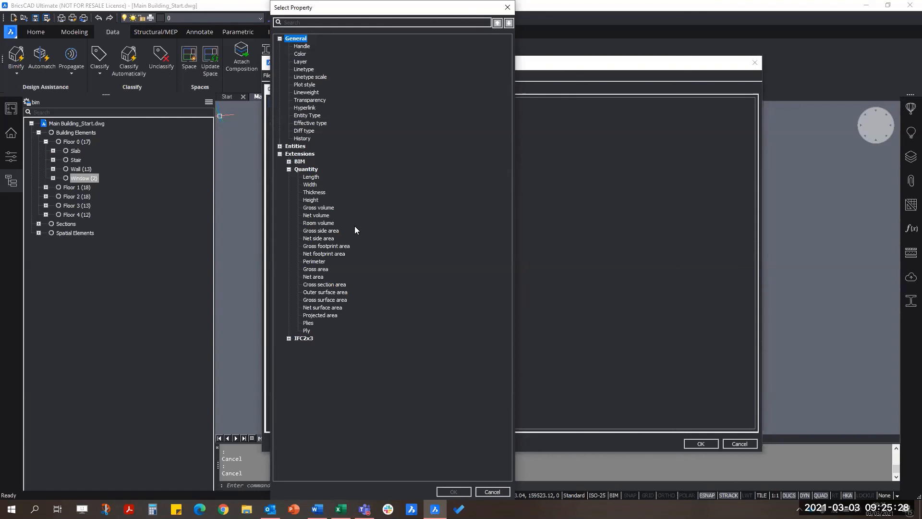
left_click(315, 192)
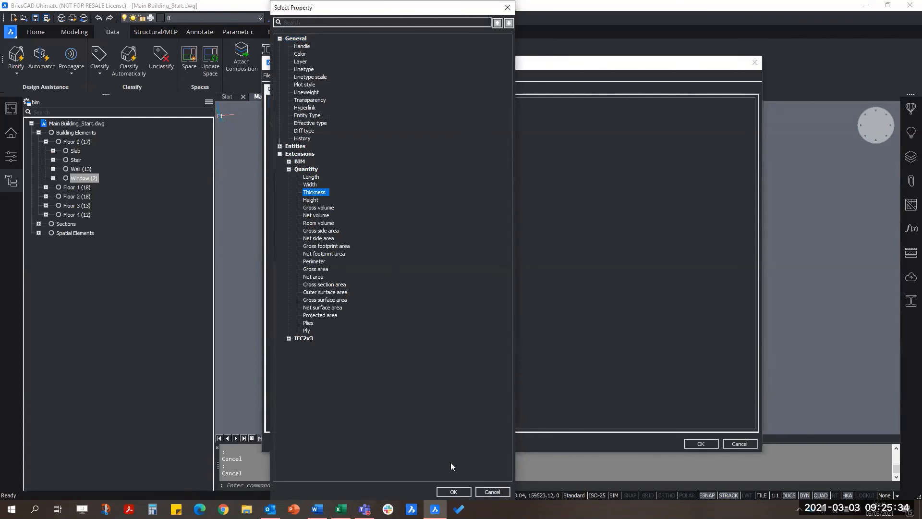
left_click(452, 493)
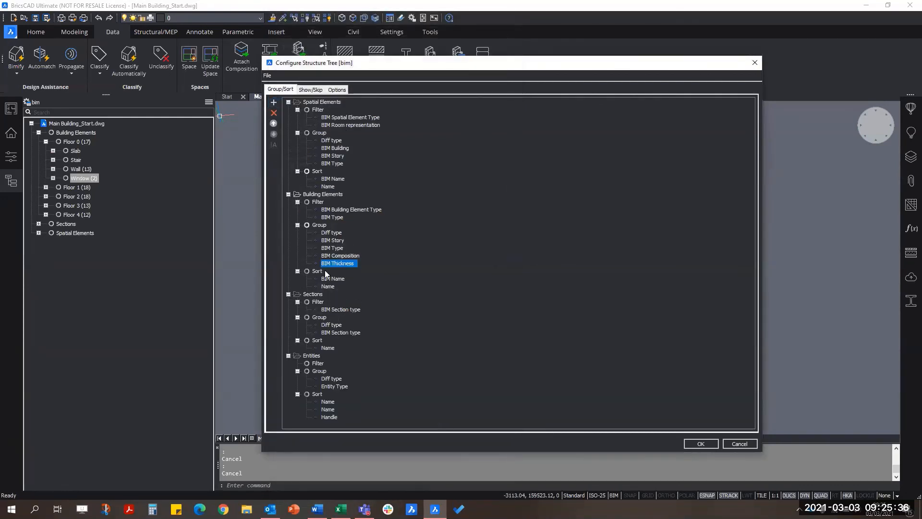
left_click(701, 444)
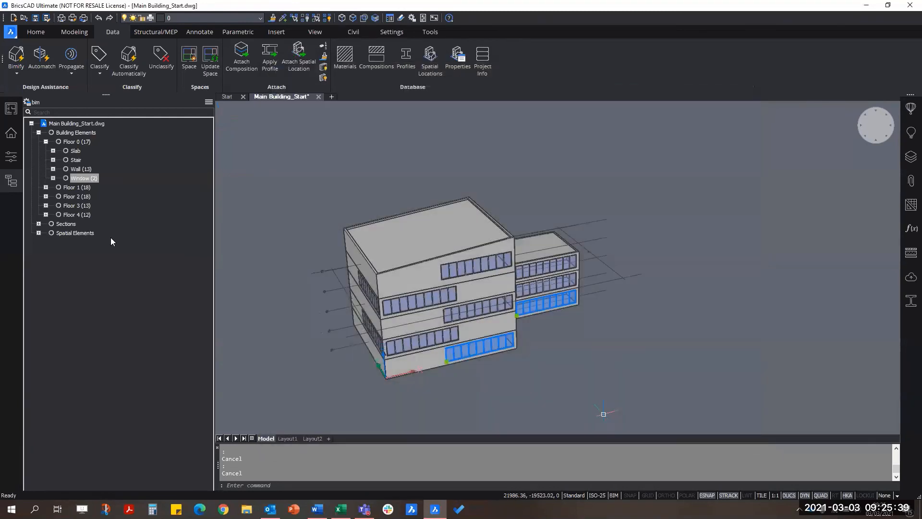
- Expand Building Elements down to the Floor 4 roof's composition group and highlight the roof in the model
left_click(40, 133)
left_click(46, 178)
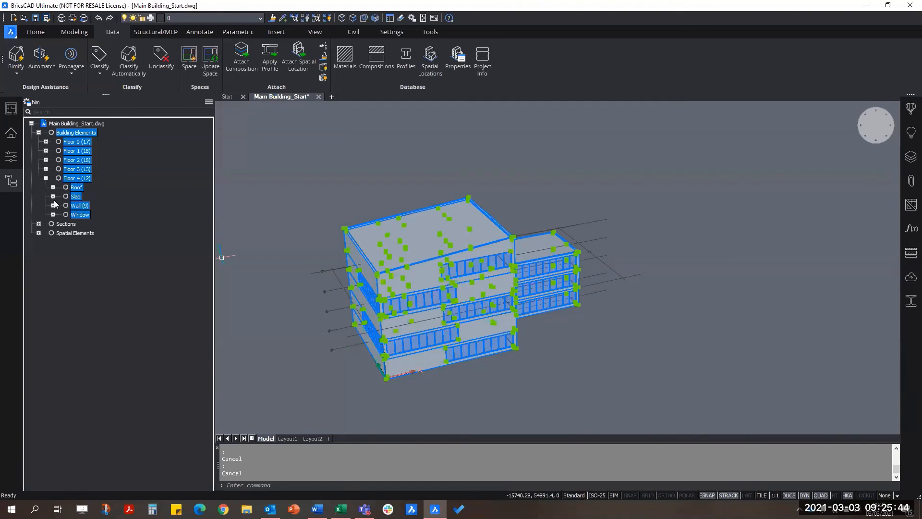
left_click(53, 188)
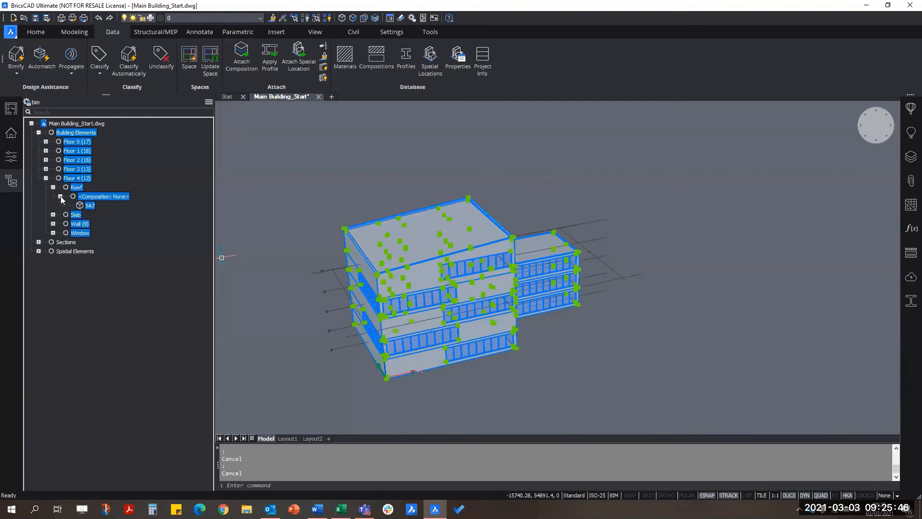
left_click(60, 197)
left_click(89, 206)
left_click(74, 188)
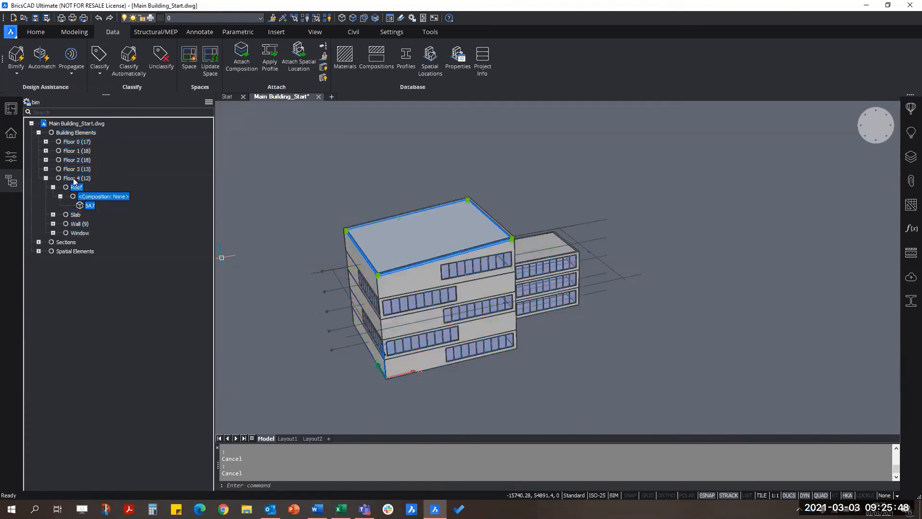
- Expand the Floor 3 slab down to its thickness group and compare its grouping with the Floor 4 roof element
left_click(46, 169)
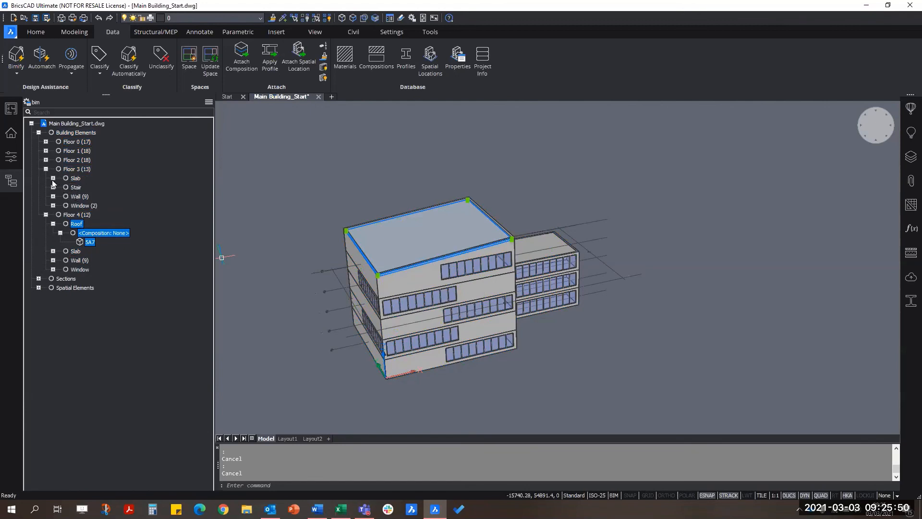
left_click(53, 178)
left_click(60, 187)
left_click(86, 189)
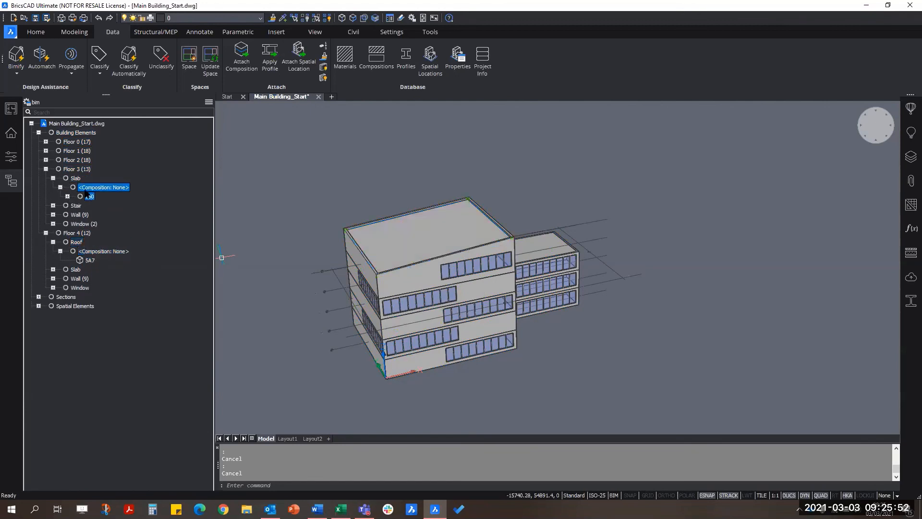
left_click(88, 197)
left_click(95, 261)
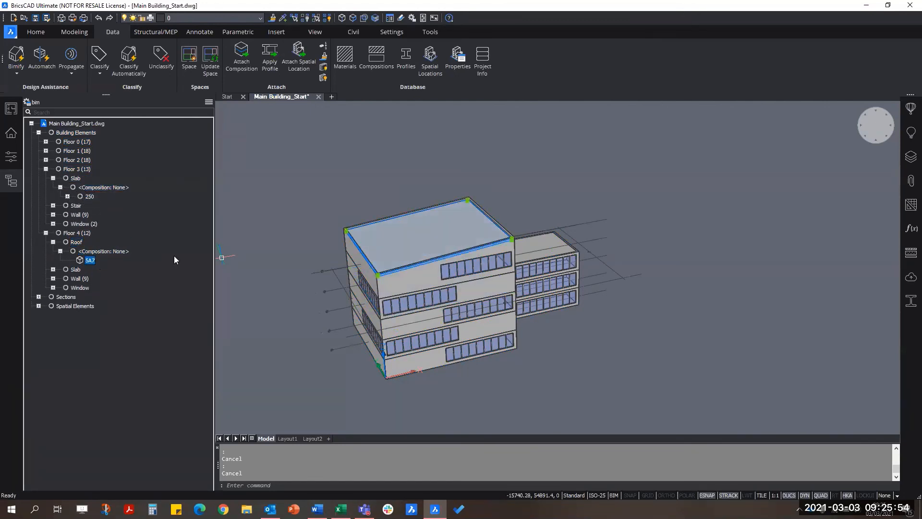
scroll(446, 232, "up", 5)
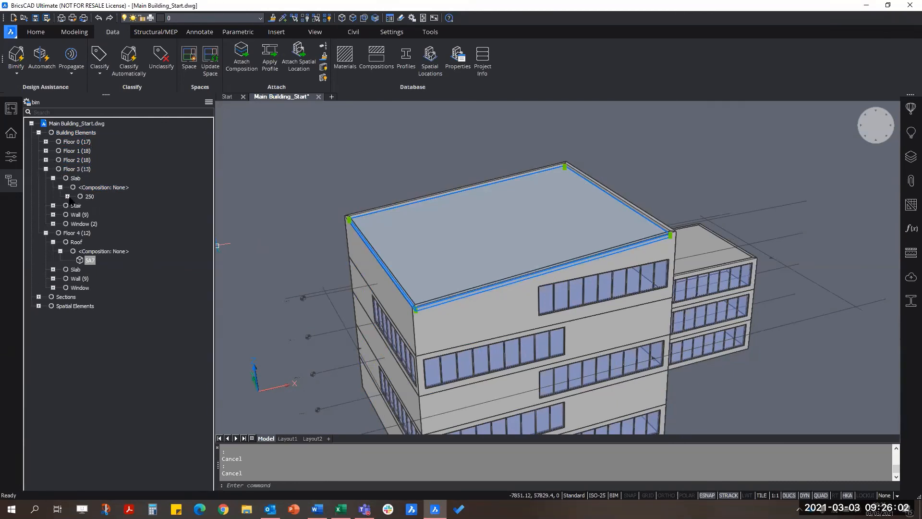
- Expand the Floor 3 walls by composition and highlight the 150 and 300 thickness groups in the model
left_click(53, 214)
left_click(60, 224)
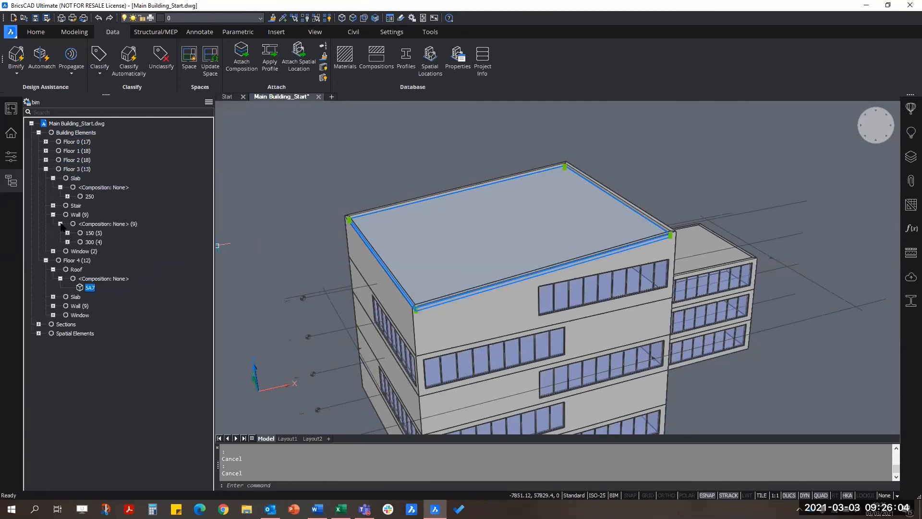
left_click(90, 233)
left_click(93, 242)
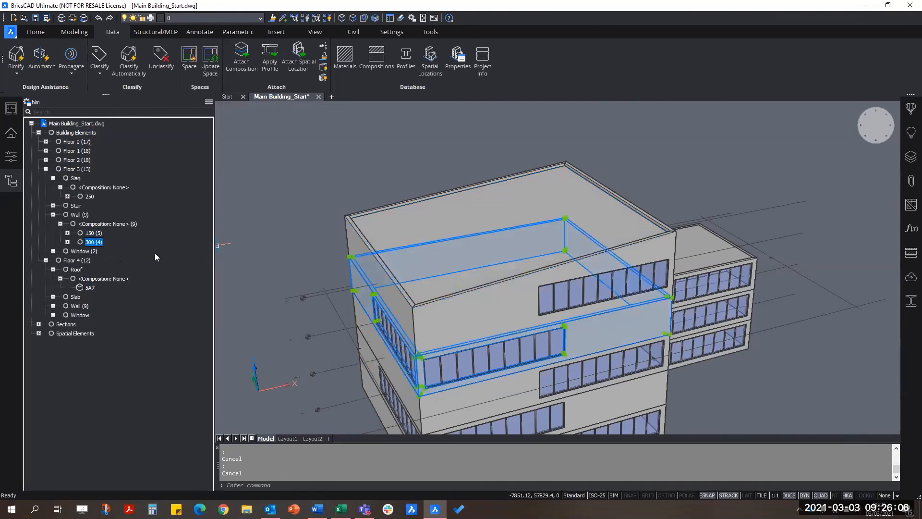
scroll(366, 292, "up", 3)
left_click(92, 233)
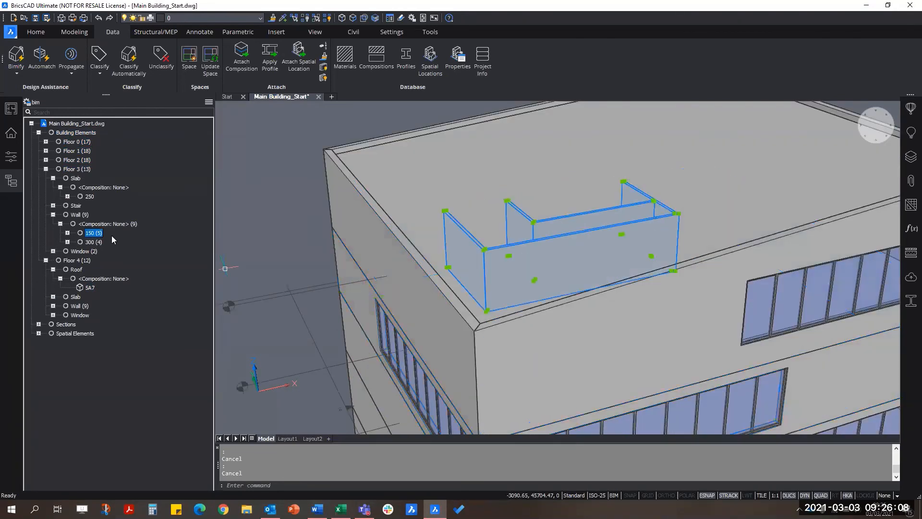
- Highlight the 250 thickness slab group of Floor 3, and select the roof directly in the model
left_click(89, 197)
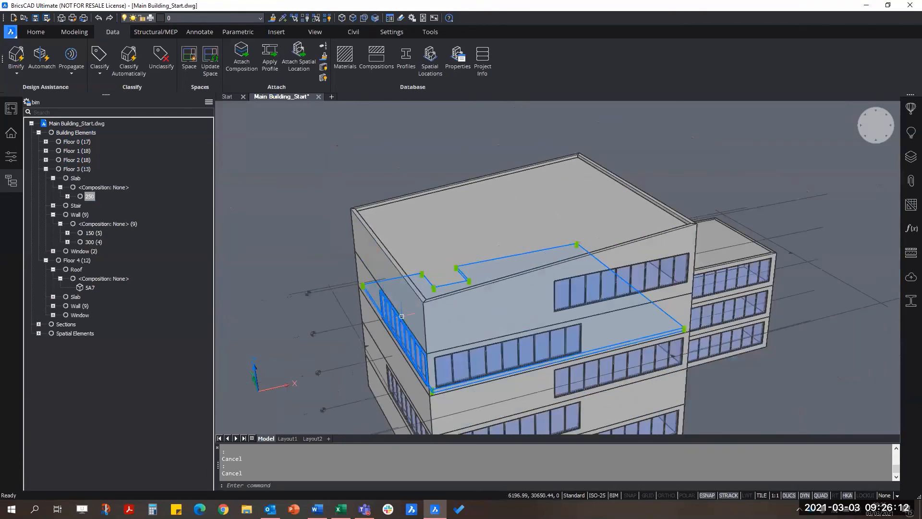
middle_click_drag(564, 322, 554, 288)
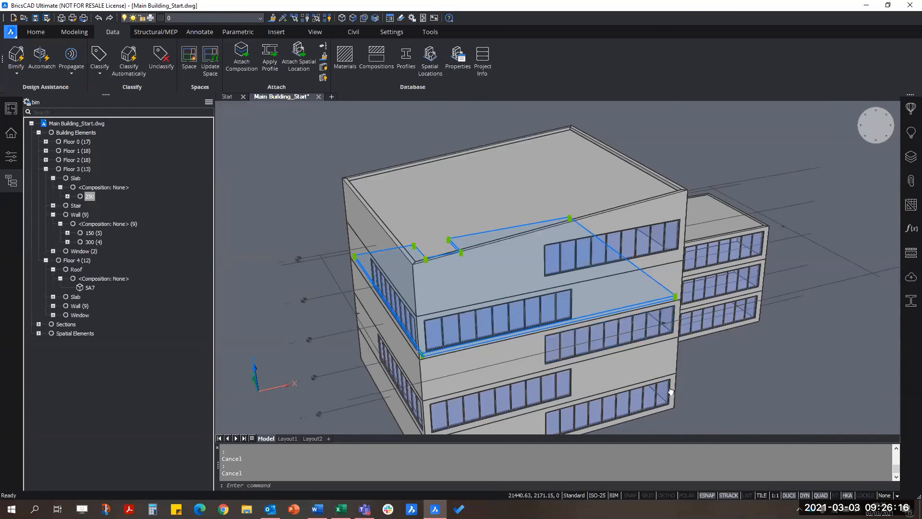
middle_click_drag(671, 391, 681, 345)
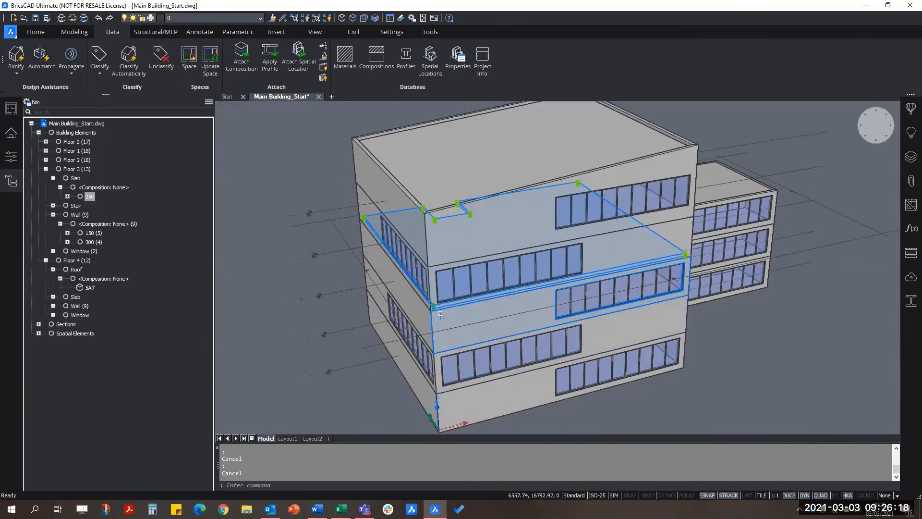
left_click(527, 155)
key("Escape")
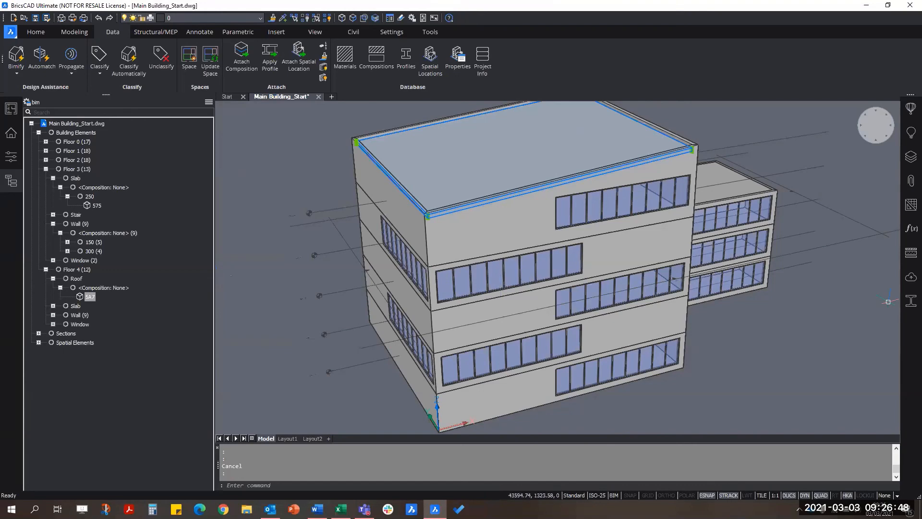
- Move BIM Thickness above BIM Composition in the Building Elements grouping rules, remove BIM Composition, and apply the configuration
left_click(33, 102)
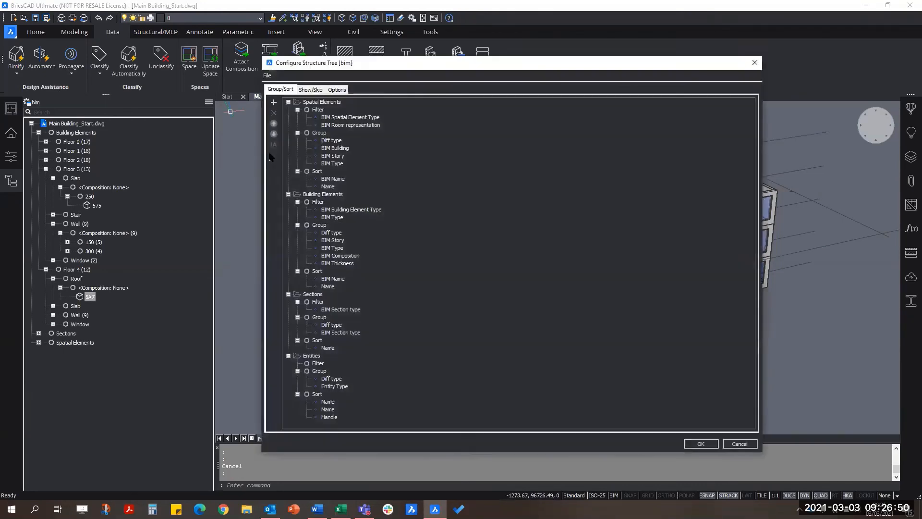
left_click(344, 264)
left_click(274, 124)
left_click(346, 263)
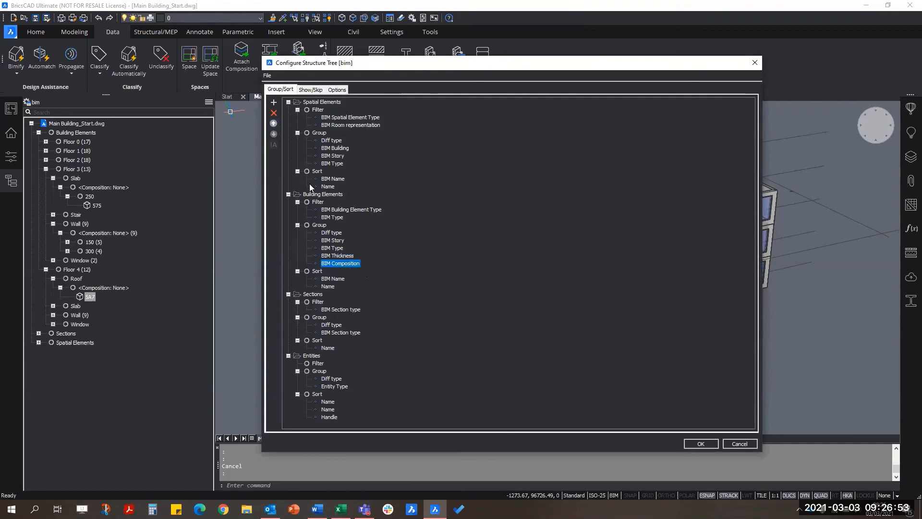
left_click(274, 113)
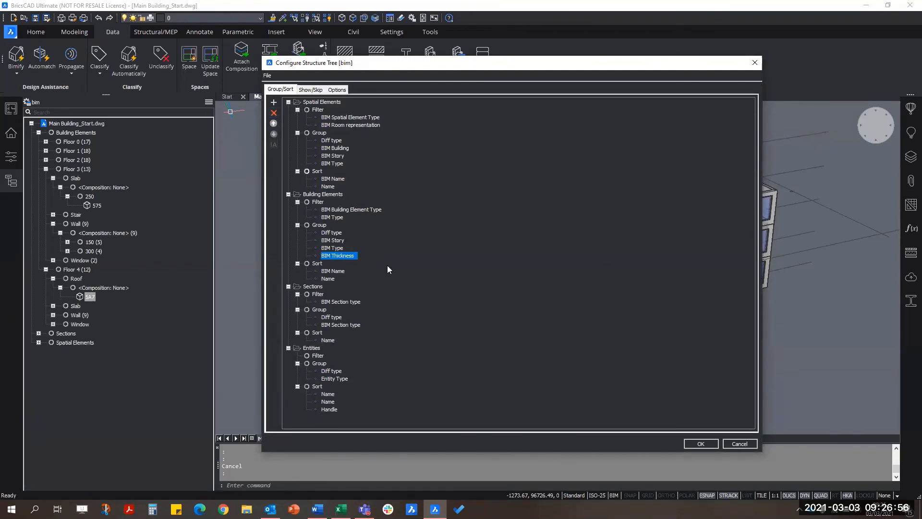
left_click(696, 445)
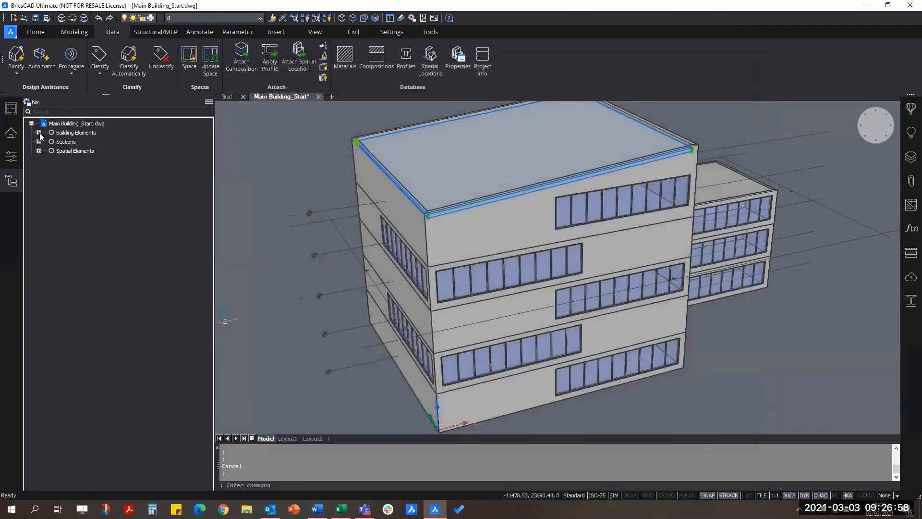
- Expand the Floor 1 slab and wall groups in the structure tree and highlight the 150 thickness walls in the model
left_click(47, 151)
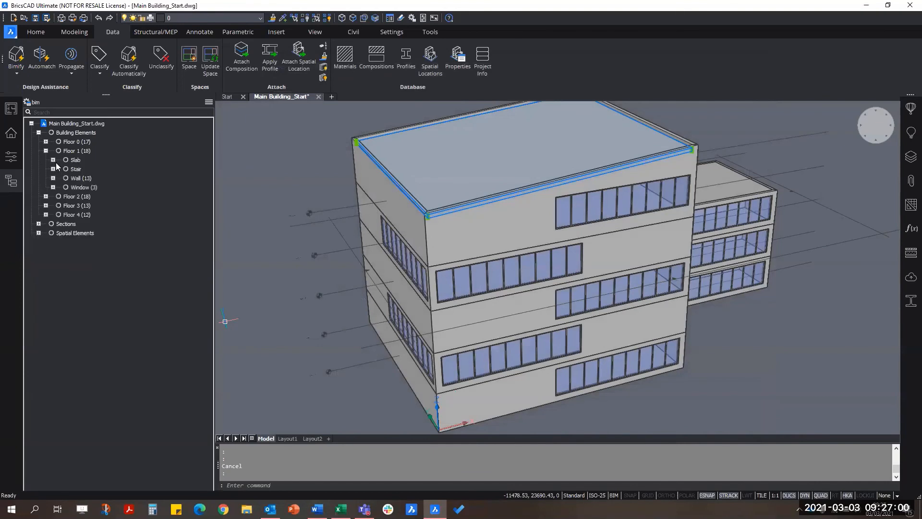
left_click(53, 160)
left_click(60, 169)
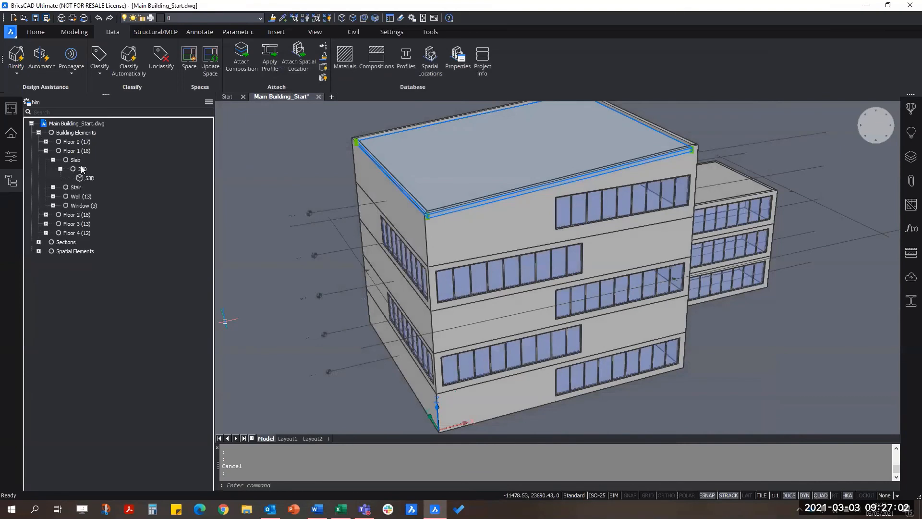
left_click(53, 196)
left_click(86, 205)
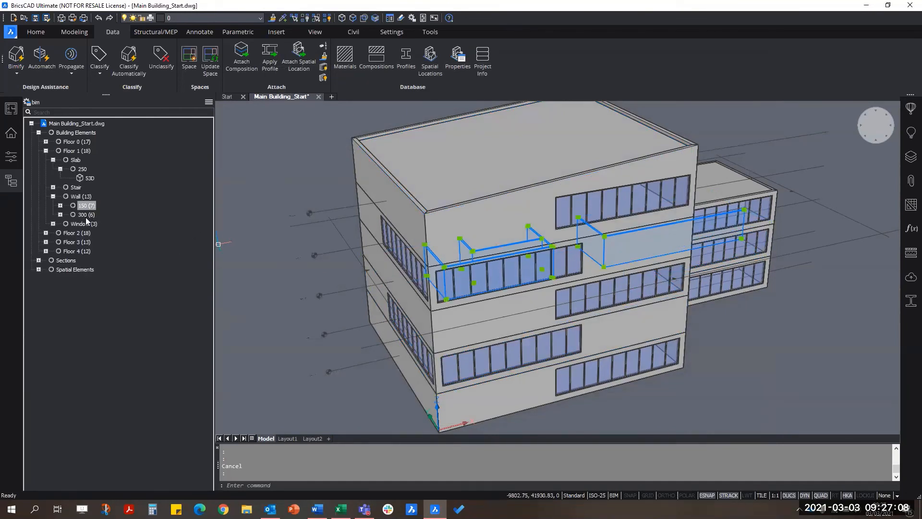
- Highlight the 300 thickness walls of Floor 1 and check where the bim structure tree configuration can be saved, without saving it
left_click(86, 215)
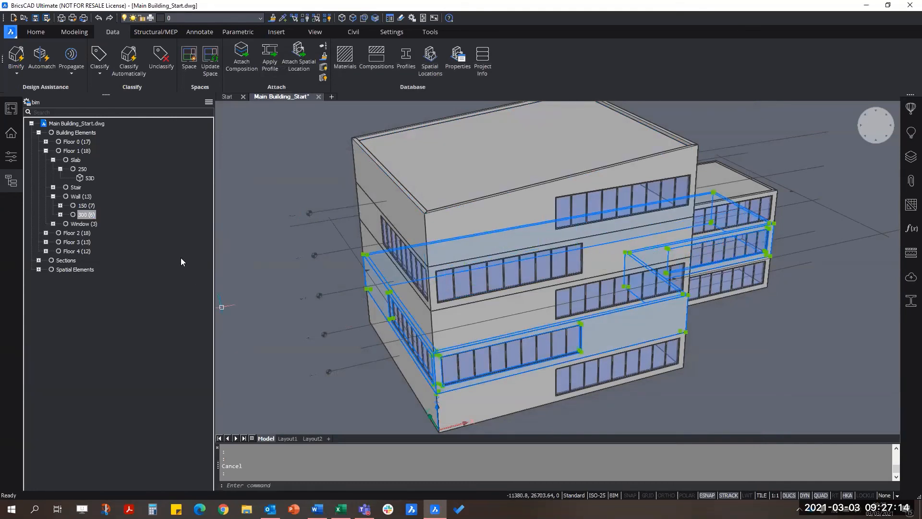
left_click(29, 101)
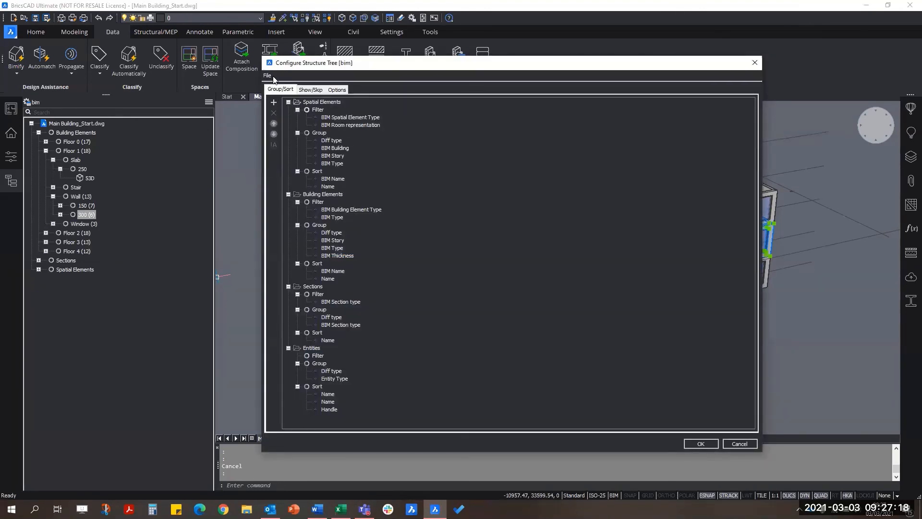
left_click(267, 75)
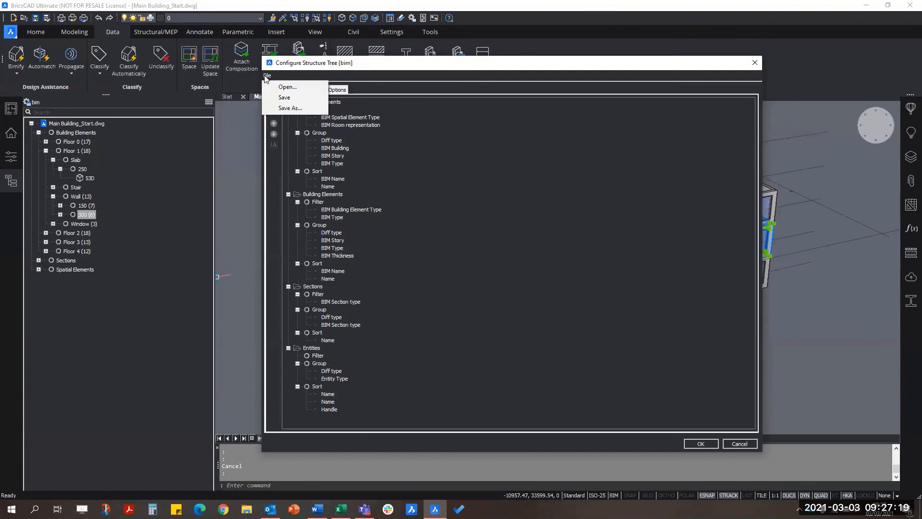
left_click(278, 107)
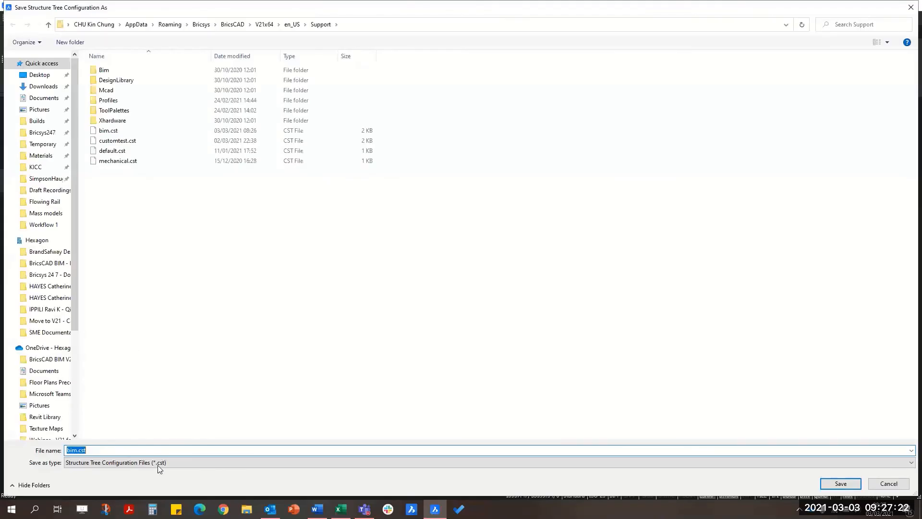
left_click(75, 451)
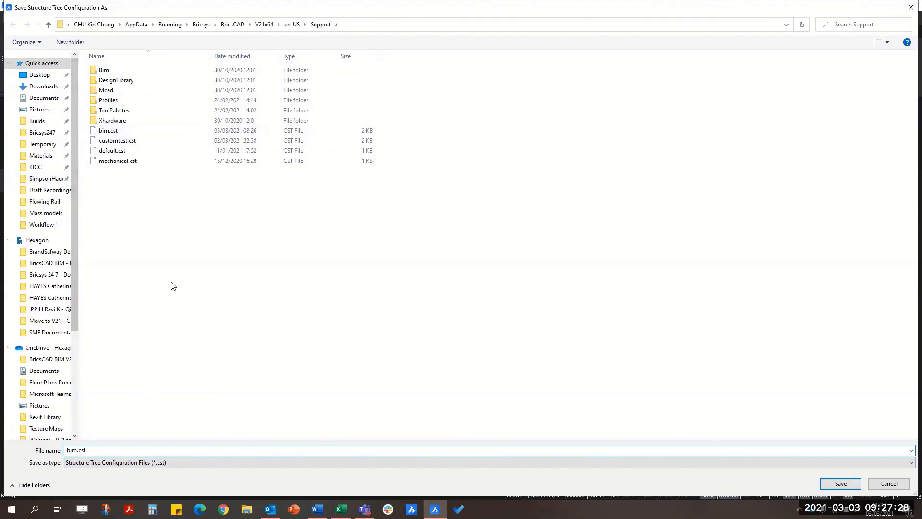
left_click(903, 485)
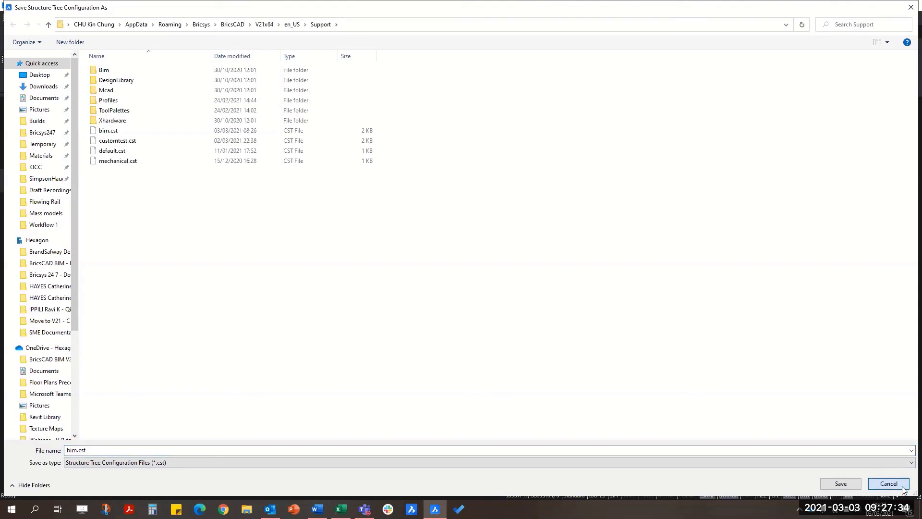
left_click(892, 485)
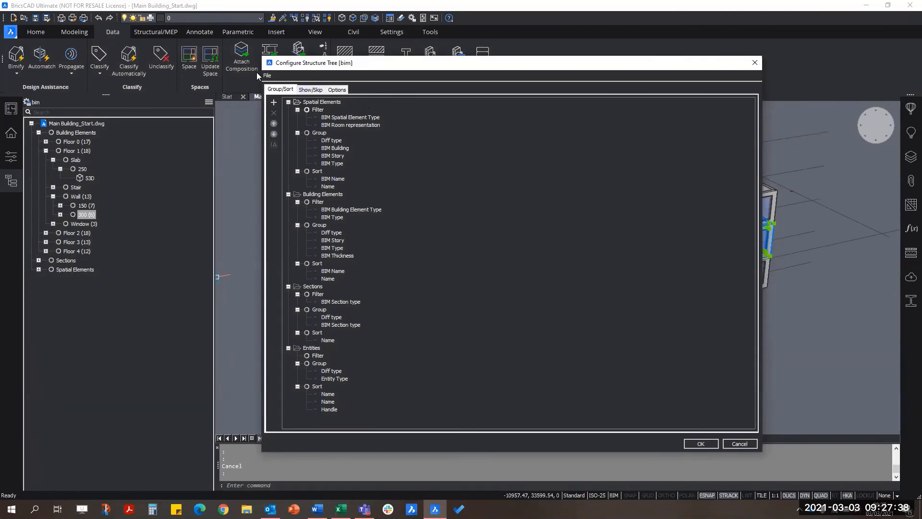
- Review the Show/Skip and Options settings of the structure tree configuration and close it without changes
left_click(312, 91)
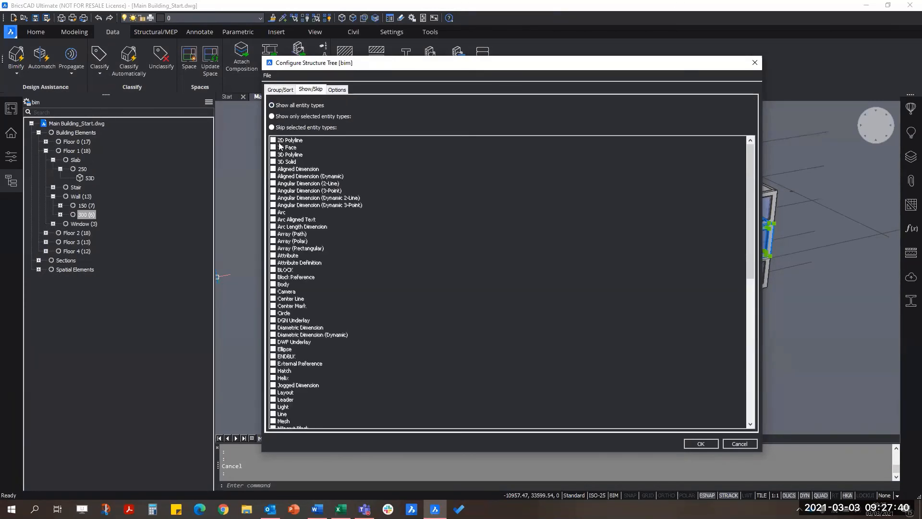
left_click(336, 90)
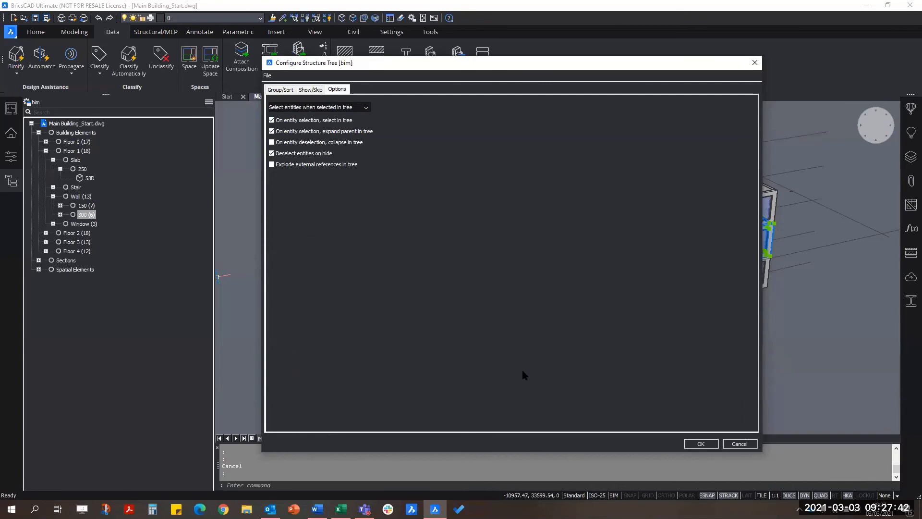
left_click(740, 443)
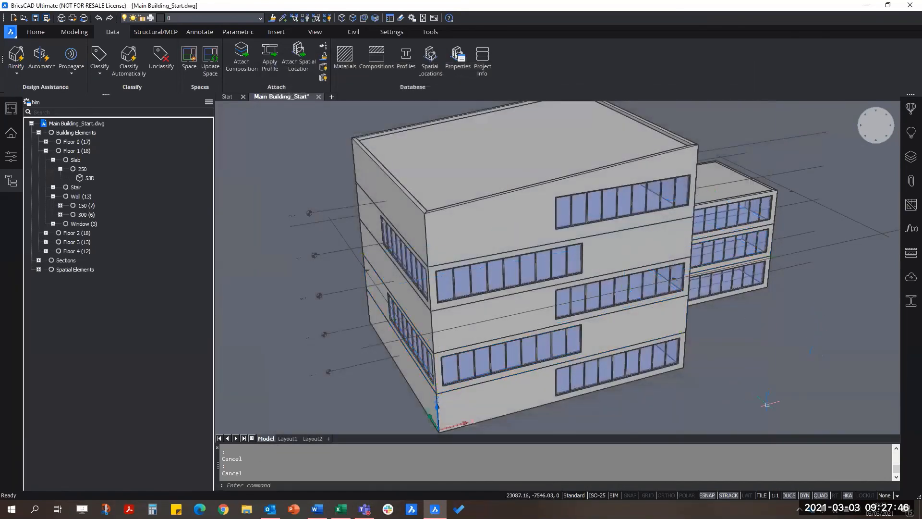
- Show the Compositions panel and check BIM Compositions in the list of available panels
scroll(742, 361, "down", 5)
scroll(668, 376, "up", 1)
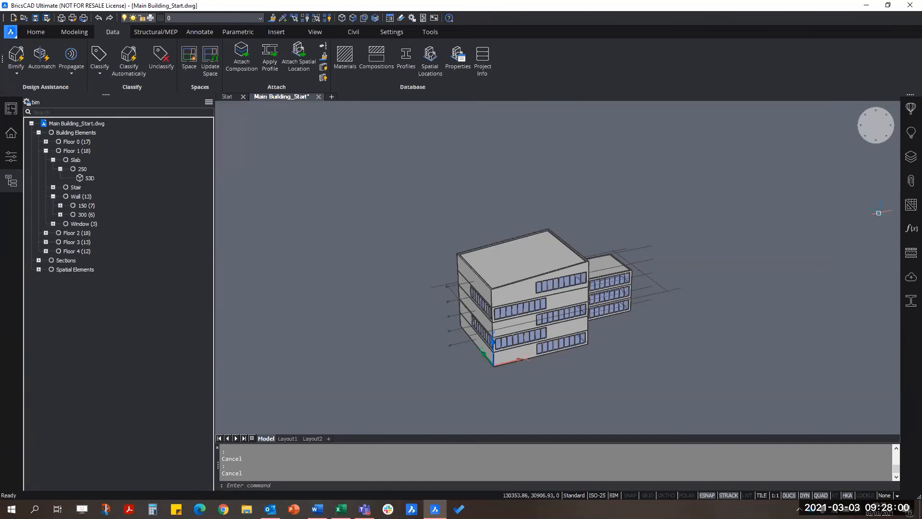
left_click(909, 253)
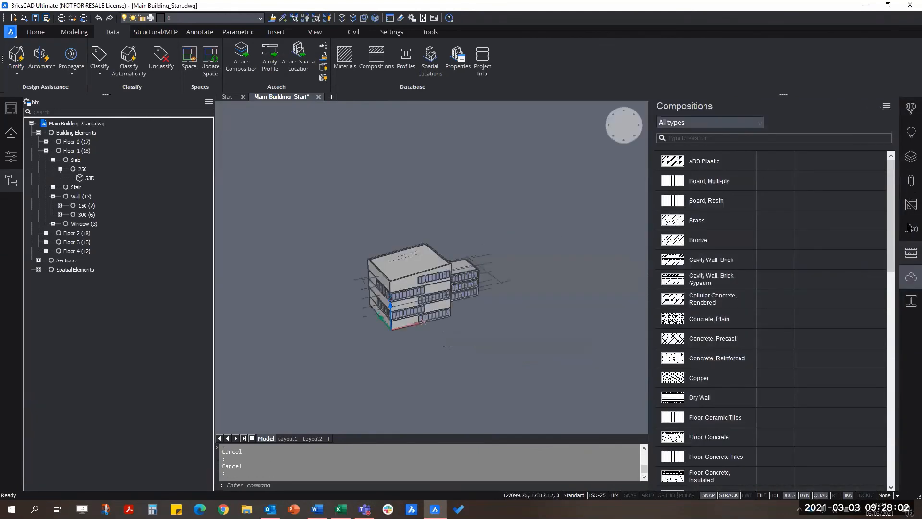
right_click(906, 328)
mouse_move(891, 341)
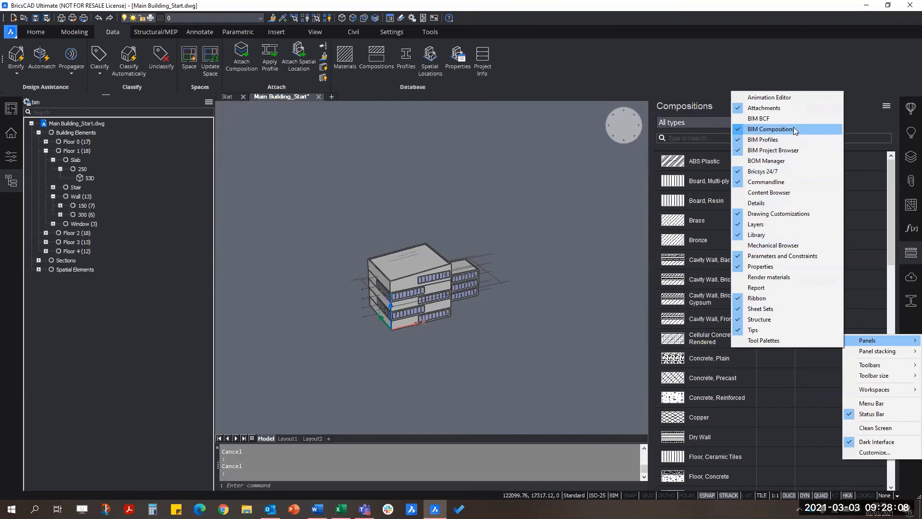
left_click(683, 76)
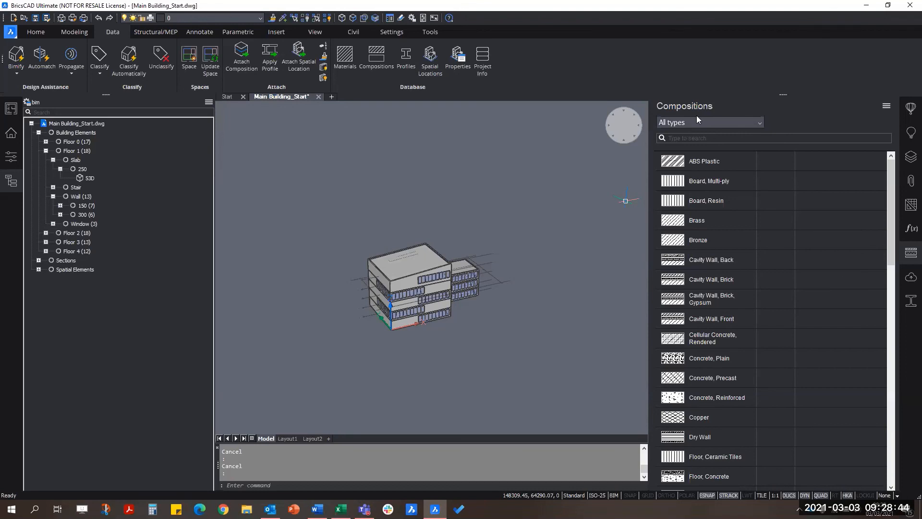
- Limit the composition list to only the compositions in the project, and restore the full list
scroll(705, 158, "down", 1)
scroll(734, 169, "up", 1)
left_click(888, 107)
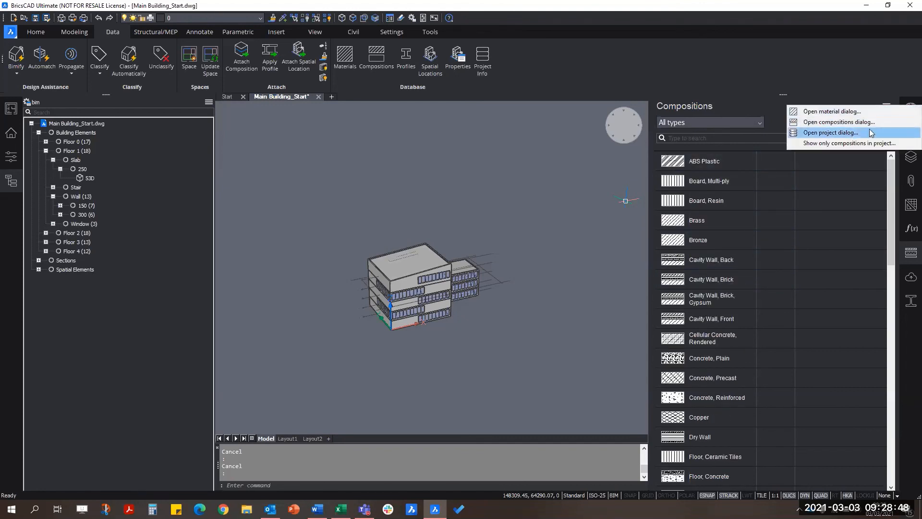
left_click(882, 105)
left_click(885, 109)
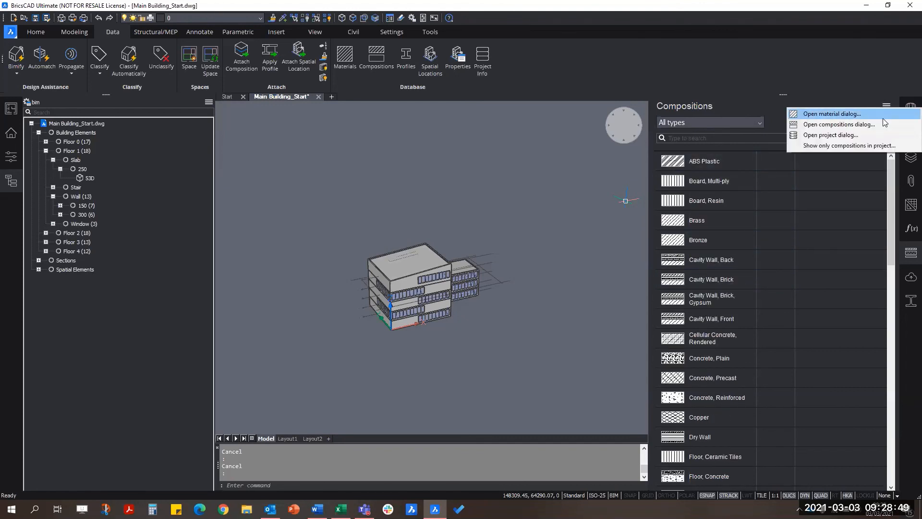
left_click(852, 145)
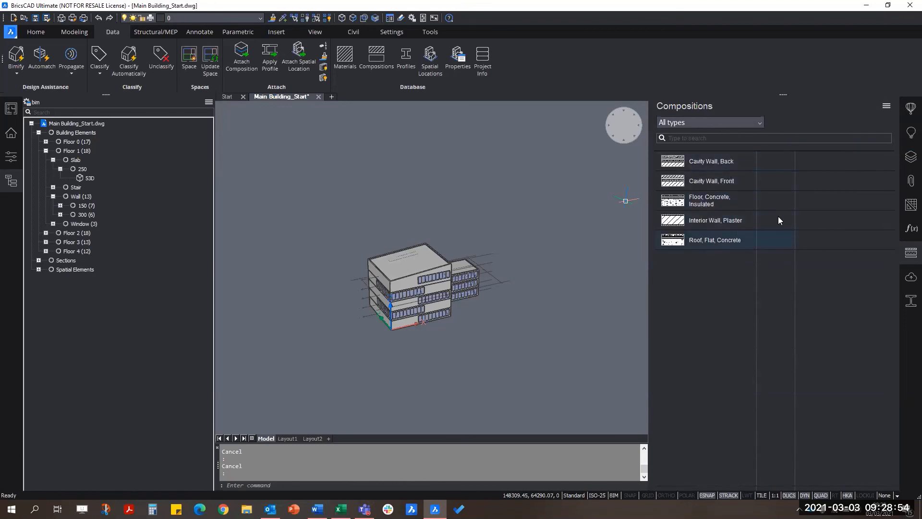
left_click(885, 107)
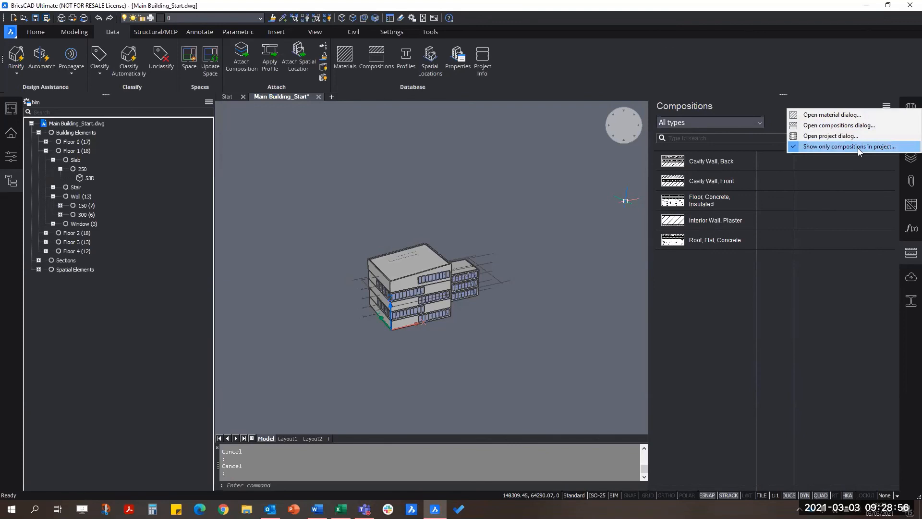
left_click(858, 148)
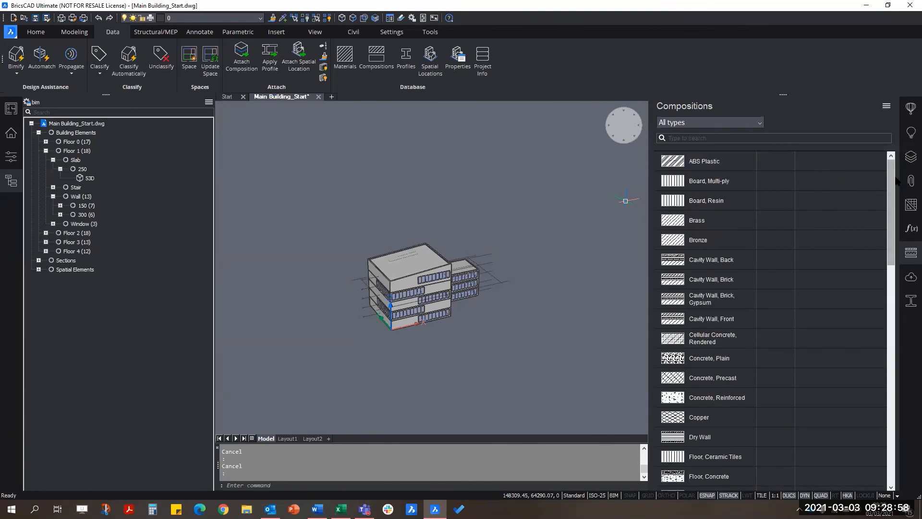
- Browse the full composition library and filter it to show only the Roof type
scroll(885, 425, "down", 10)
scroll(884, 426, "up", 10)
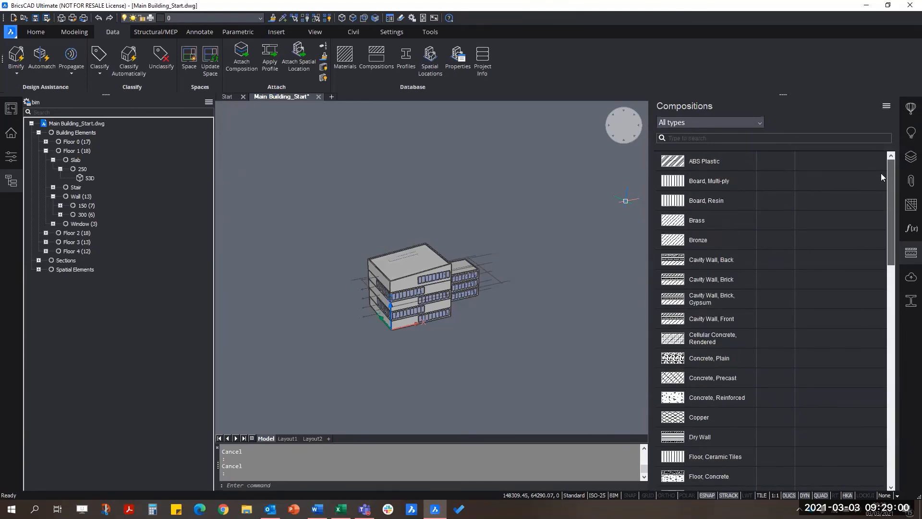
left_click(753, 122)
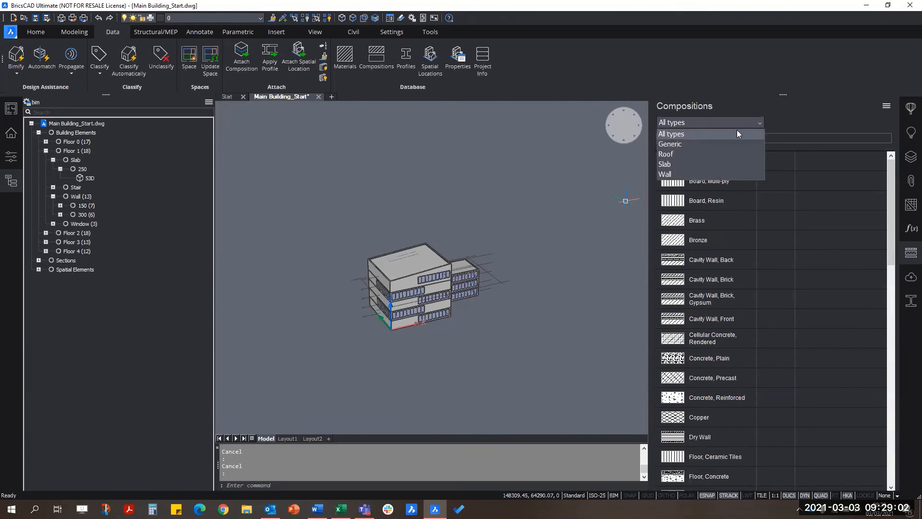
left_click(729, 155)
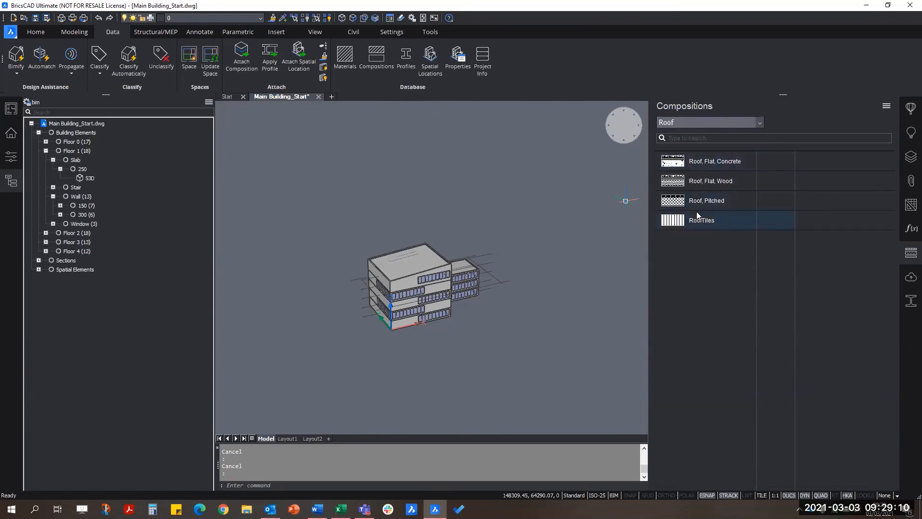
- Select the Floor 4 roof and attach the "Roof, Flat, Concrete" composition to it from the library
scroll(287, 257, "up", 3)
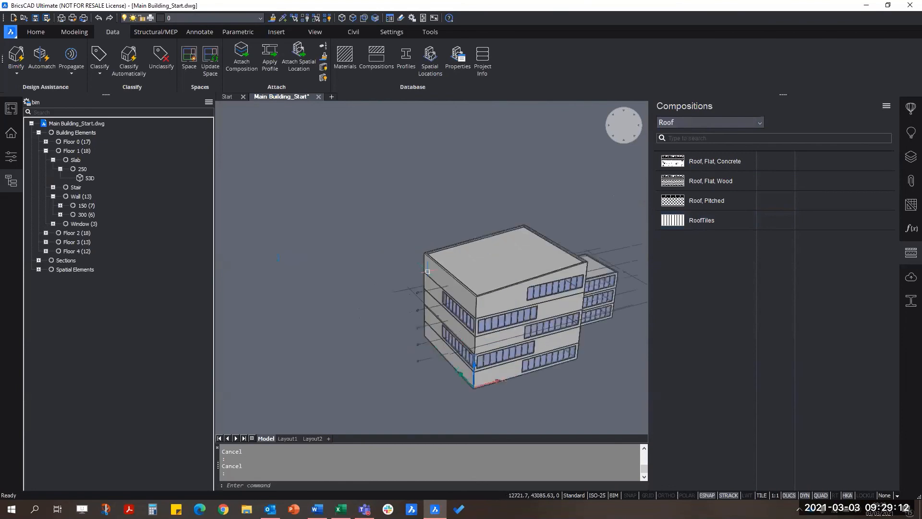
scroll(420, 273, "down", 3)
middle_click_drag(508, 304, 517, 332)
scroll(453, 257, "up", 5)
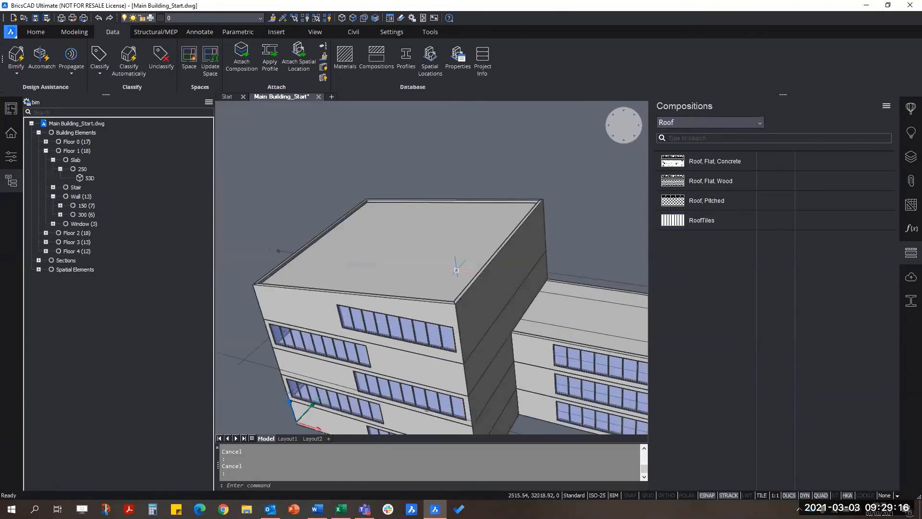
left_click(453, 257)
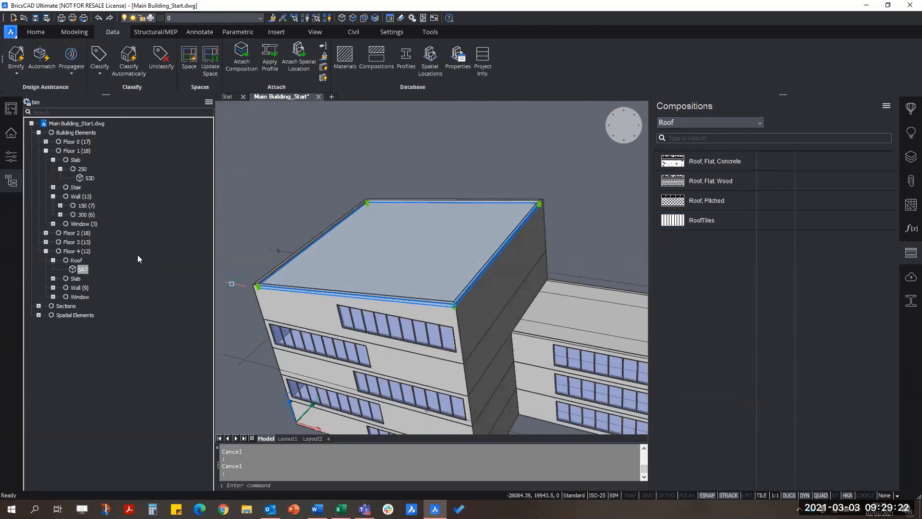
left_click_drag(727, 164, 441, 231)
left_click_drag(544, 212, 491, 248)
- Examine the reference face of the Floor 4 roof along its parapet corners and the alignment options for the composition
scroll(348, 259, "up", 3)
scroll(385, 157, "up", 2)
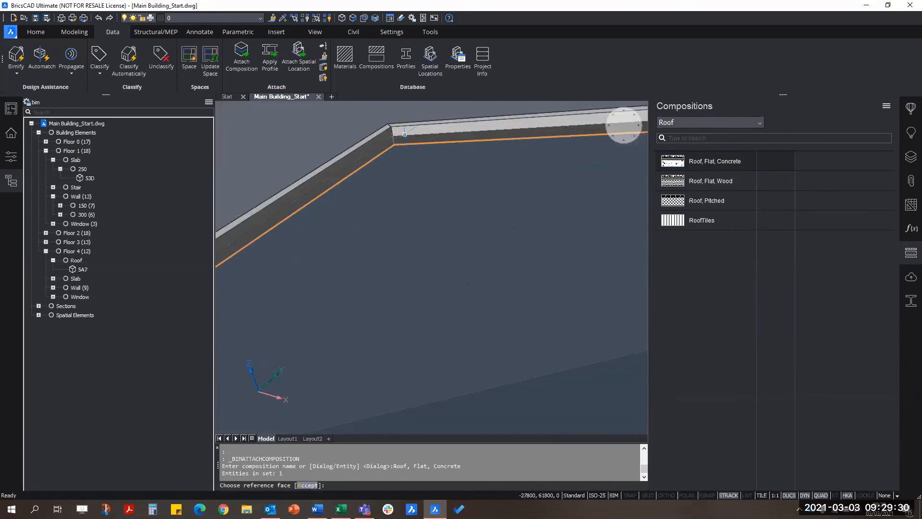
scroll(386, 157, "down", 5)
scroll(428, 196, "up", 3)
mouse_move(430, 197)
scroll(427, 197, "down", 4)
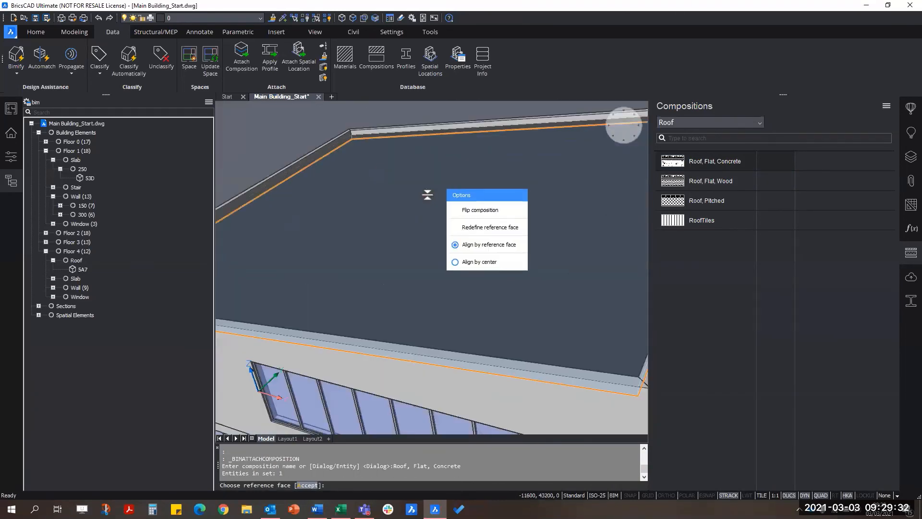
scroll(390, 205, "down", 1)
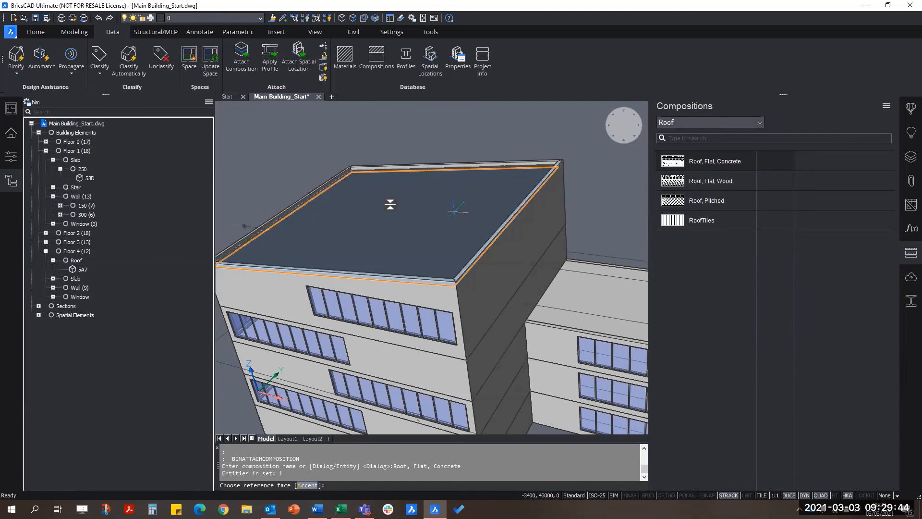
scroll(463, 205, "up", 1)
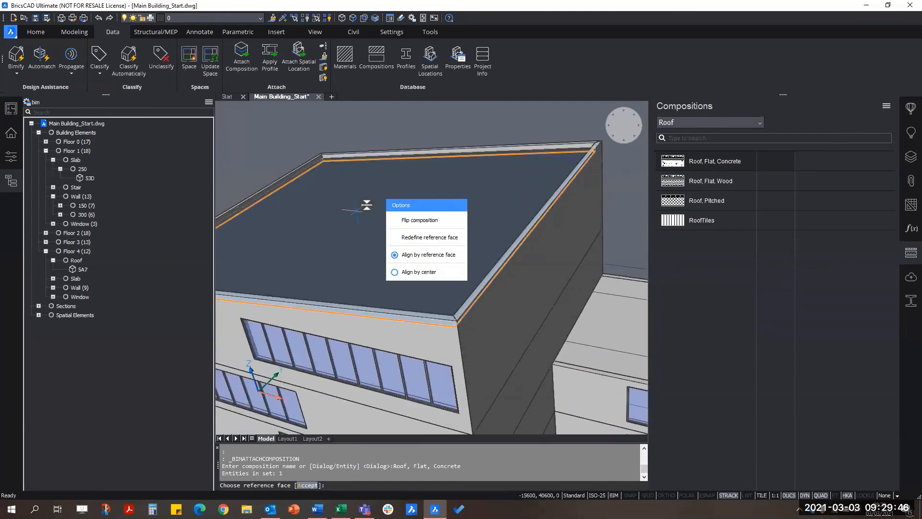
right_click(388, 201)
scroll(582, 173, "up", 3)
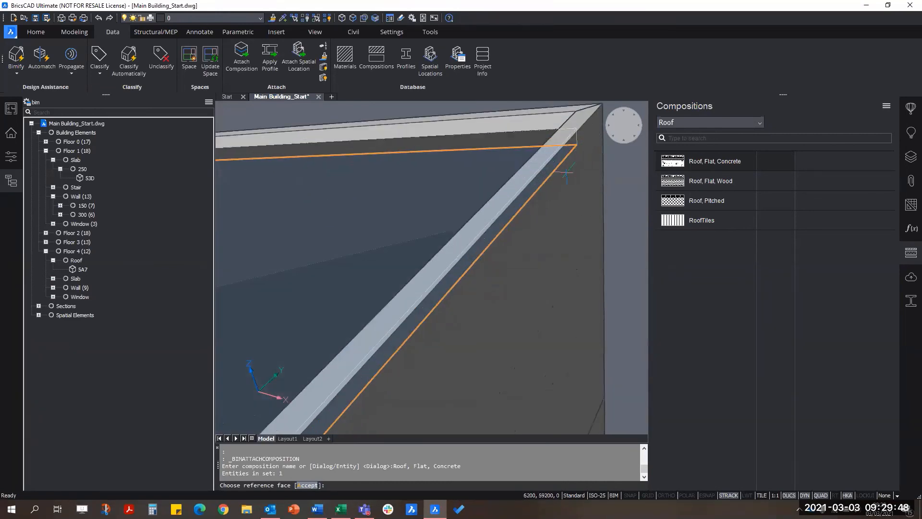
scroll(446, 302, "down", 2)
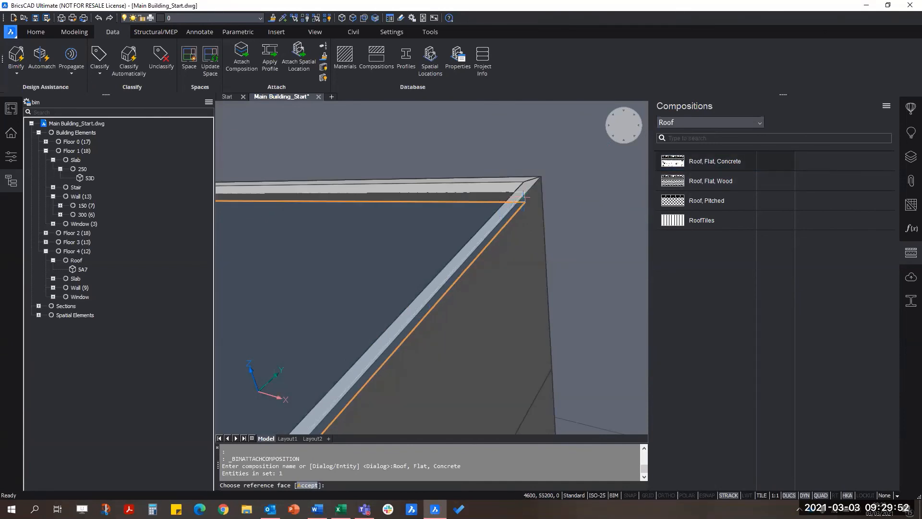
scroll(524, 190, "up", 1)
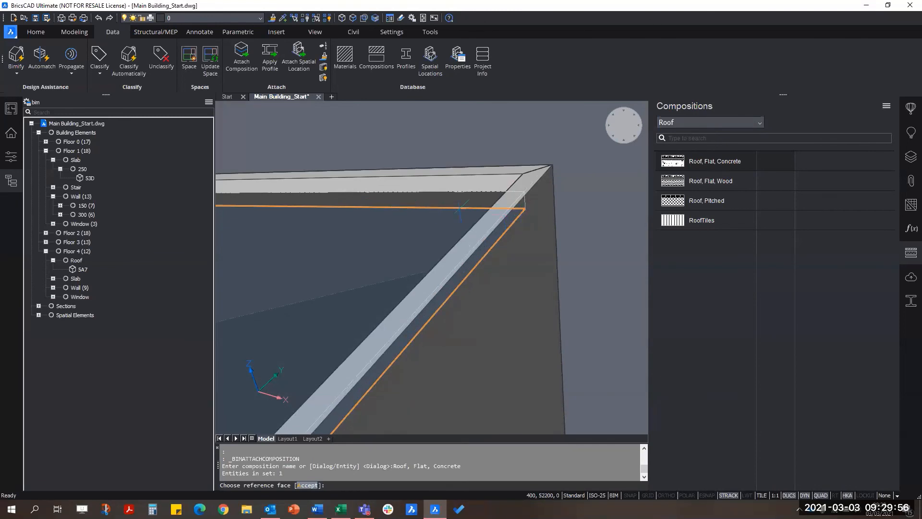
scroll(362, 255, "down", 5)
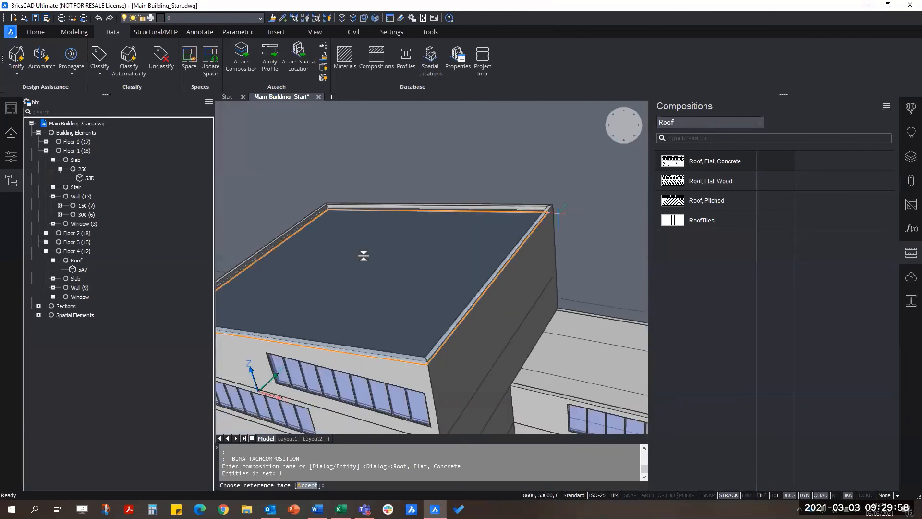
scroll(288, 267, "up", 4)
scroll(411, 243, "down", 4)
scroll(433, 240, "up", 5)
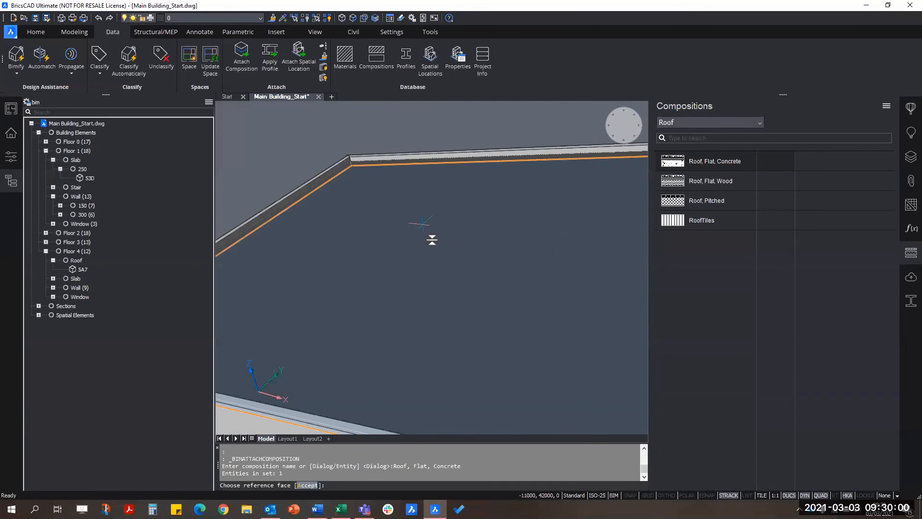
- Flip the "Roof, Flat, Concrete" composition on the Floor 4 roof and accept the reference face
scroll(436, 222, "down", 1)
mouse_move(437, 233)
left_click(517, 277)
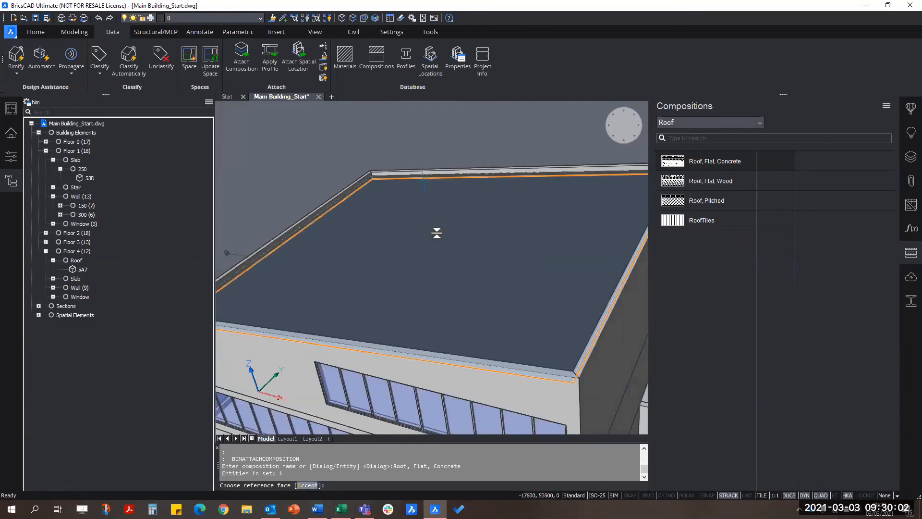
mouse_move(437, 233)
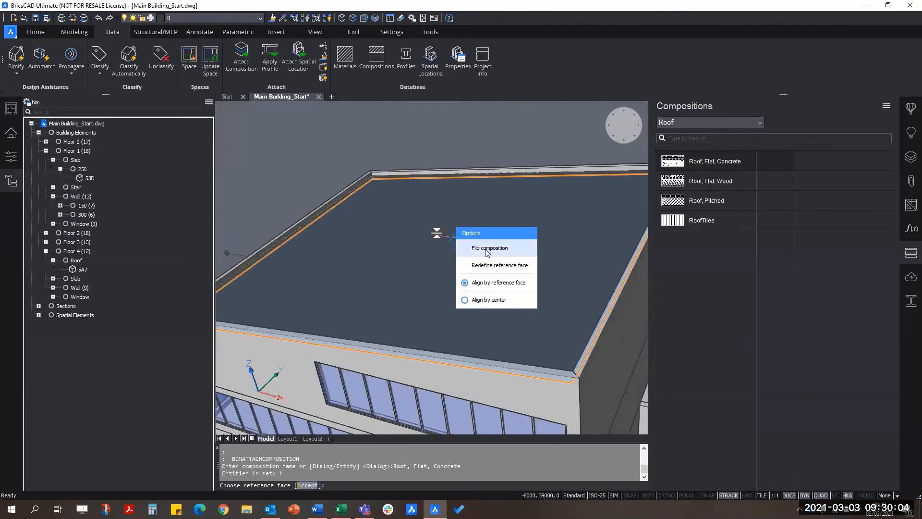
left_click(491, 253)
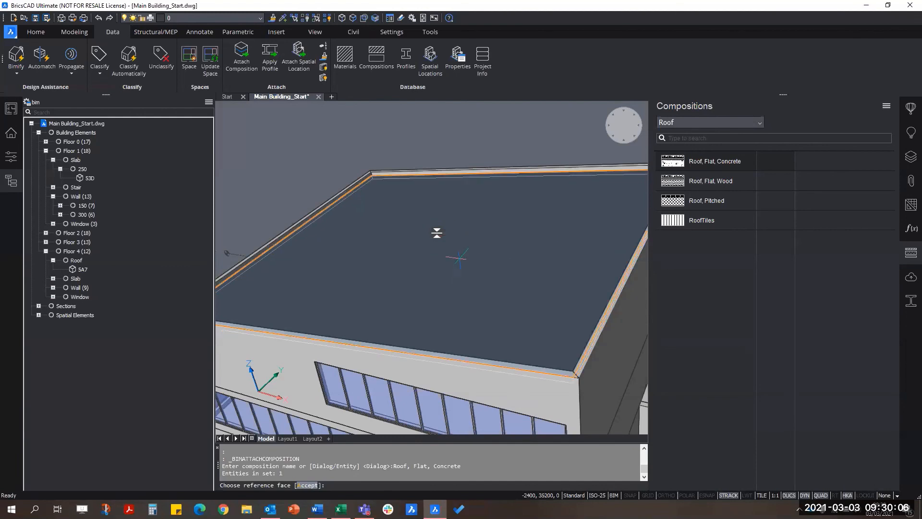
scroll(437, 233, "up", 2)
scroll(433, 278, "down", 3)
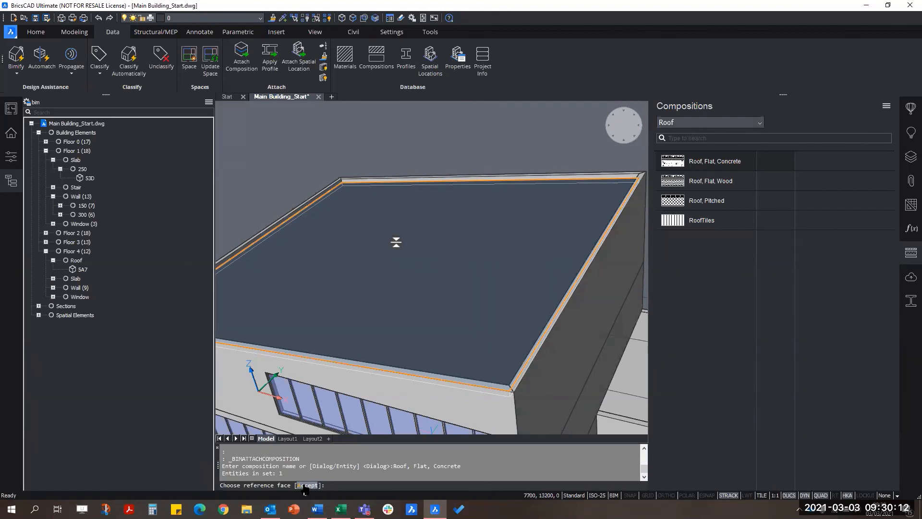
left_click(319, 485)
scroll(512, 271, "down", 4)
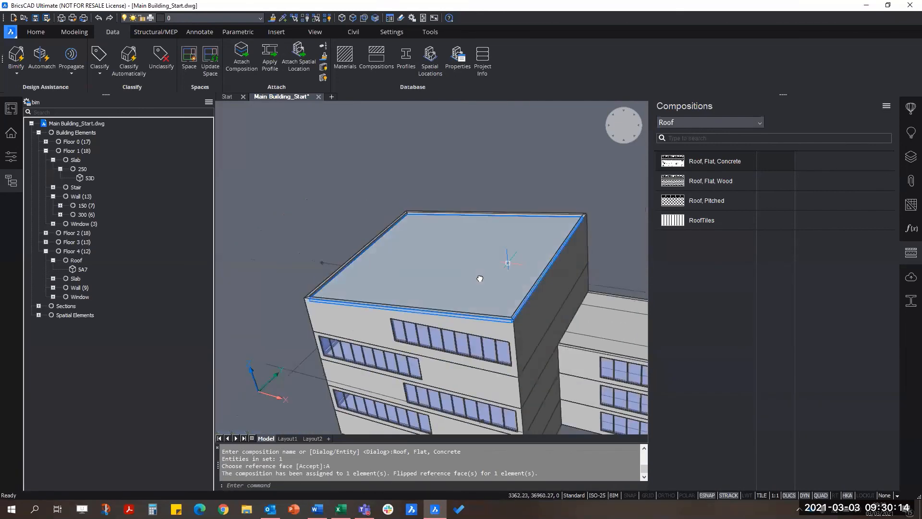
- Turn on the rendering of composition materials in the model view
left_click(38, 34)
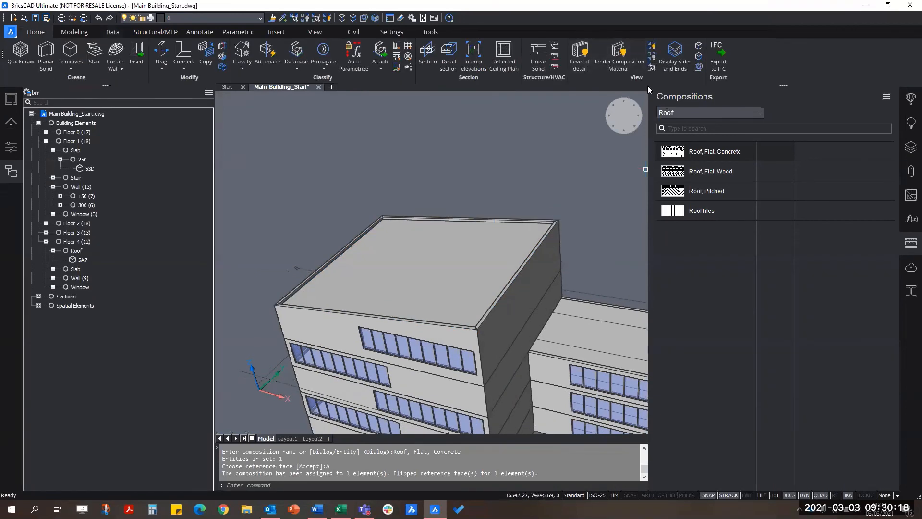
left_click(624, 66)
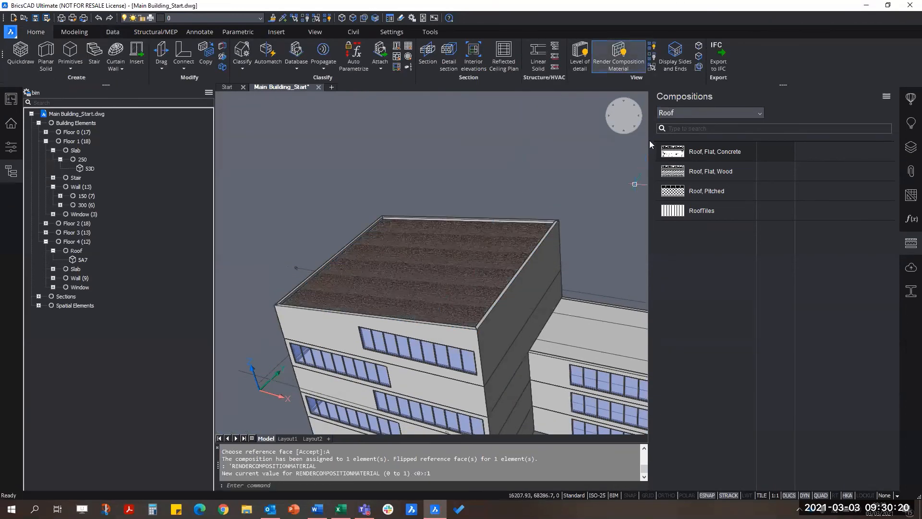
middle_click_drag(522, 314, 558, 309, "shift")
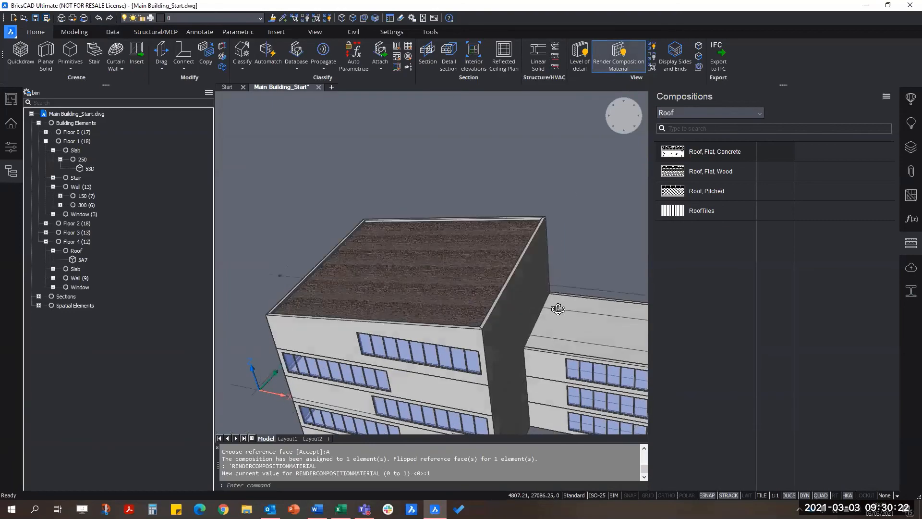
left_click_drag(558, 309, 525, 290, "shift")
- Inspect the rendered material on the Floor 4 roof surface up close and from several angles
scroll(468, 342, "up", 4)
scroll(462, 337, "down", 4)
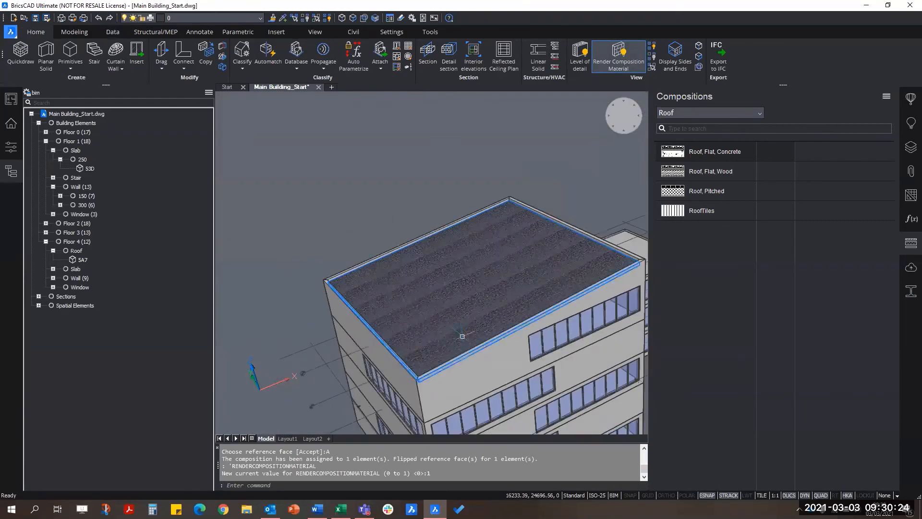
scroll(462, 337, "up", 5)
scroll(439, 327, "down", 2)
scroll(439, 325, "up", 2)
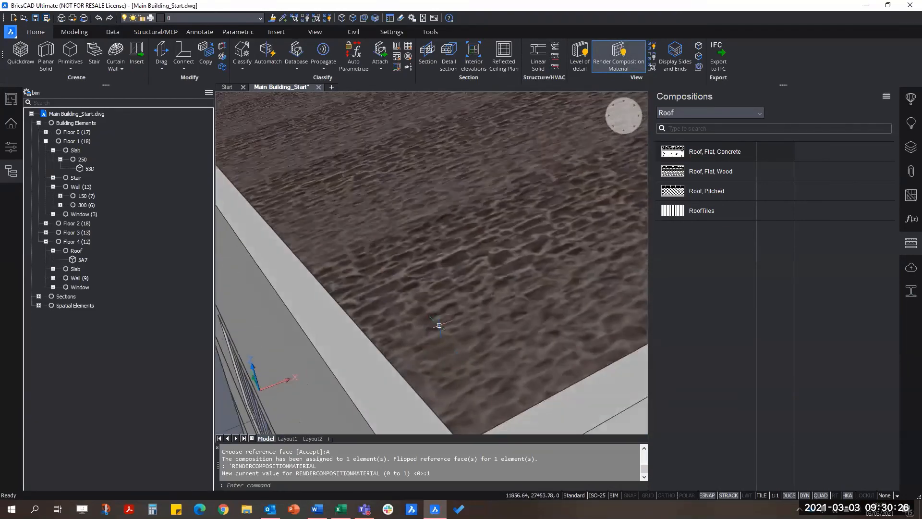
scroll(439, 325, "down", 3)
middle_click_drag(439, 325, 403, 336, "shift")
scroll(401, 335, "up", 3)
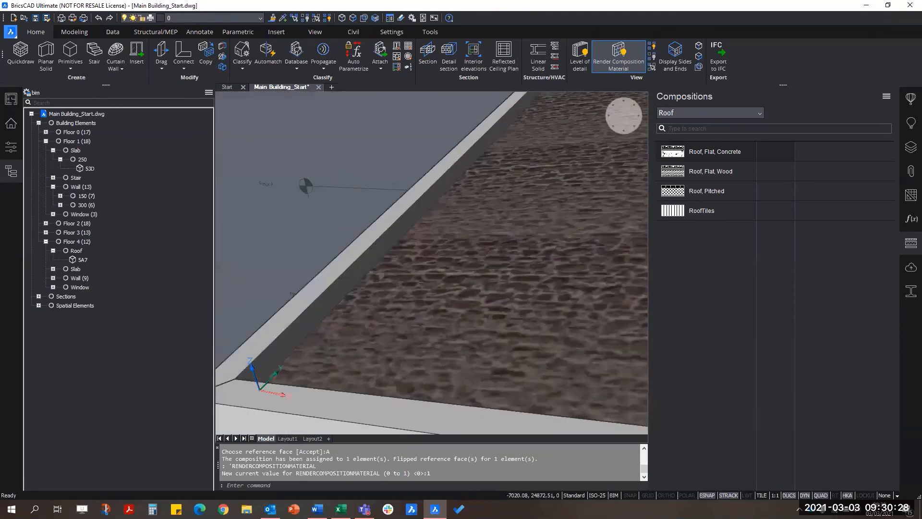
scroll(541, 308, "down", 4)
middle_click_drag(541, 308, 346, 296)
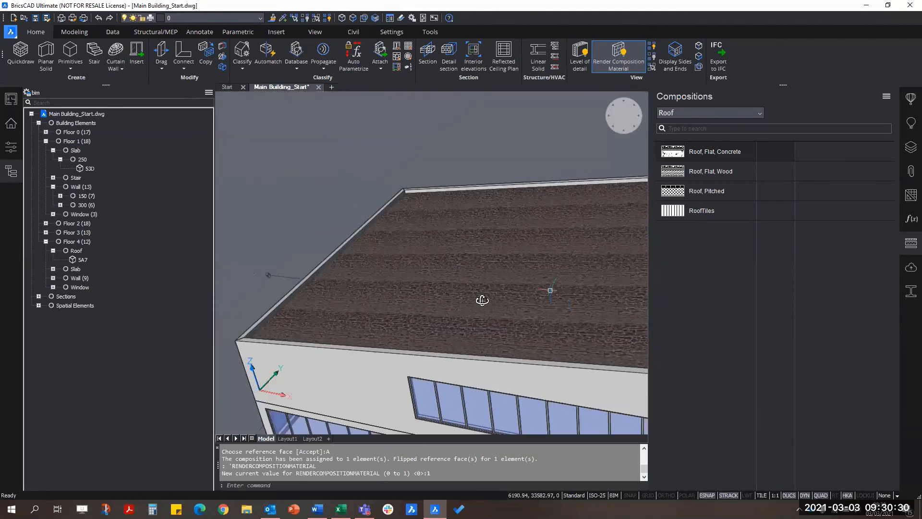
middle_click_drag(481, 298, 562, 286, "shift")
left_click(531, 278)
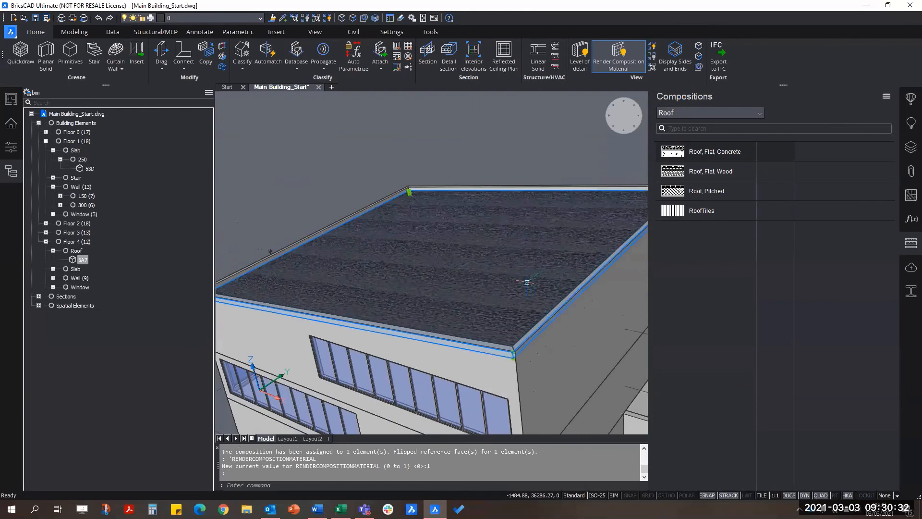
key("Escape")
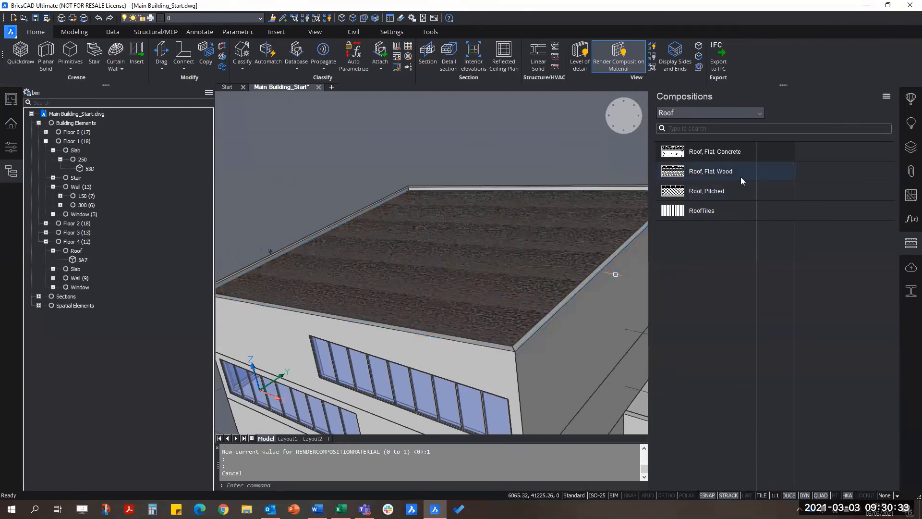
- Open the Gravel layer's material from the "Roof, Flat, Concrete" composition and browse the project and library materials, comparing Gypsum Board with Gravel
double_click(726, 155)
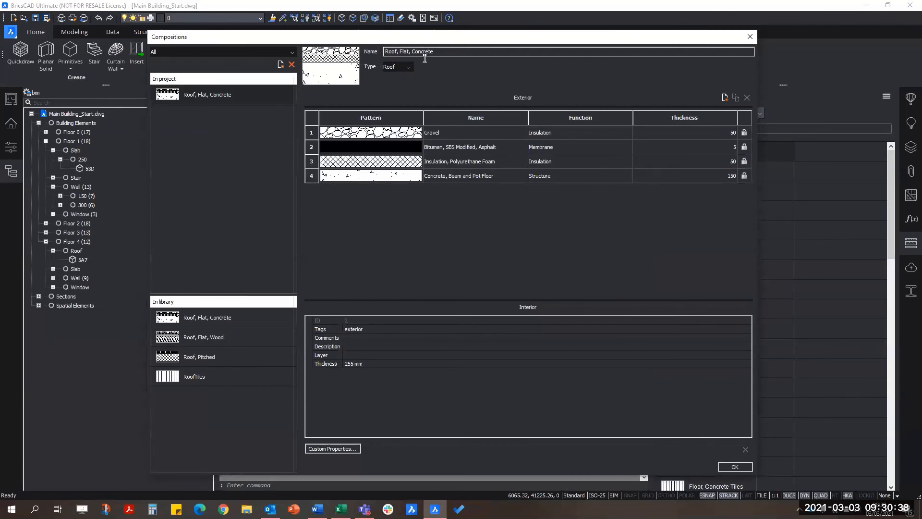
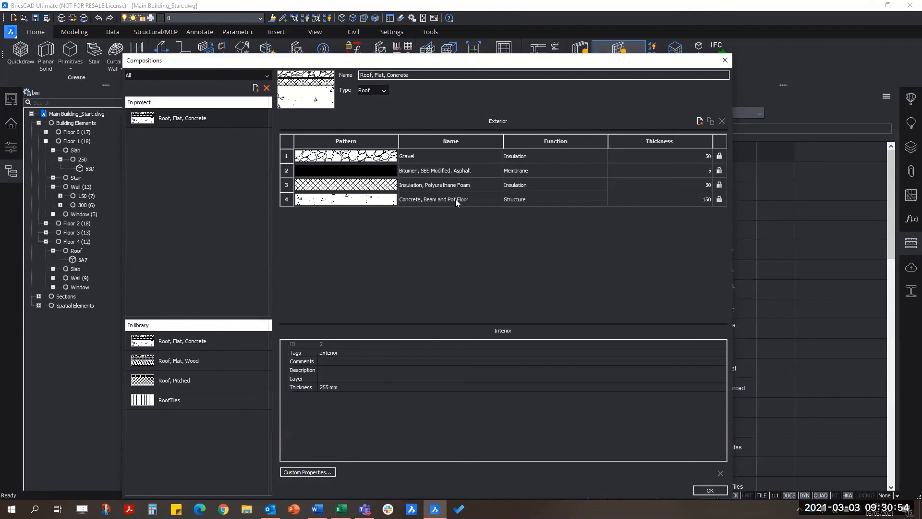
double_click(429, 157)
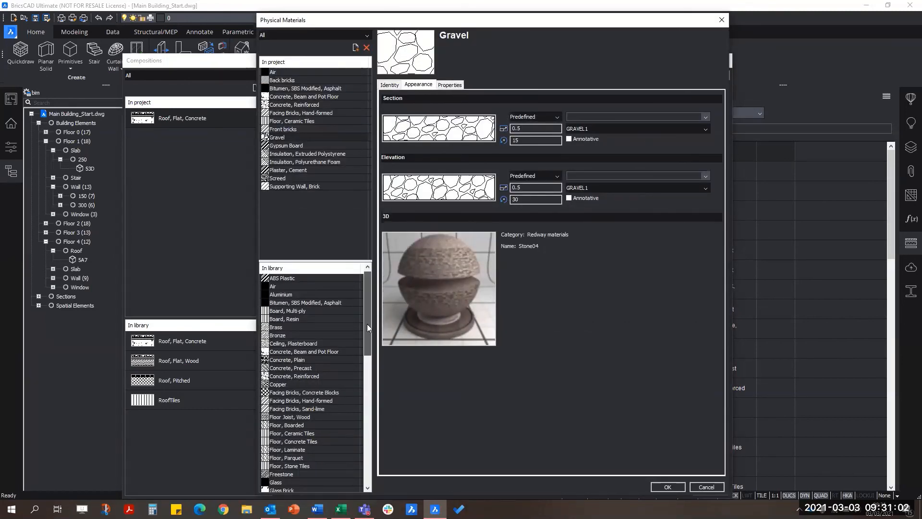
left_click_drag(366, 323, 323, 300)
scroll(311, 476, "down", 6)
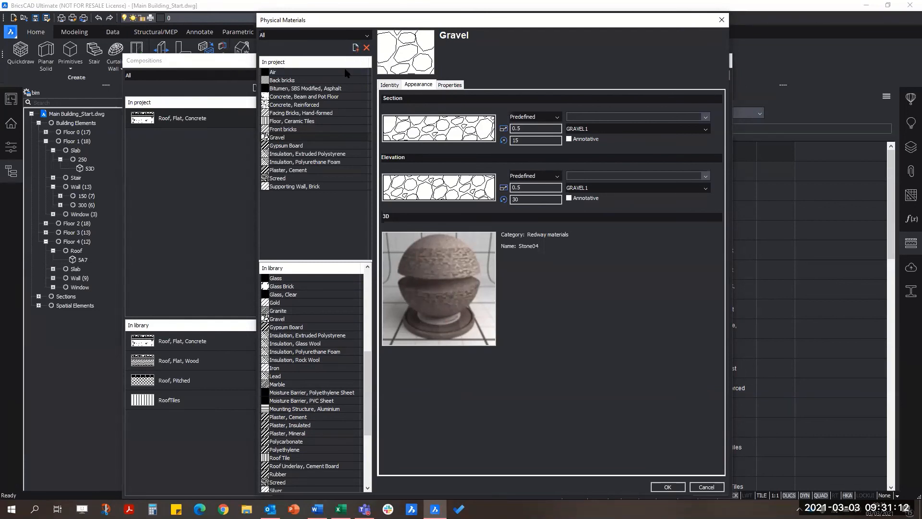
left_click(294, 145)
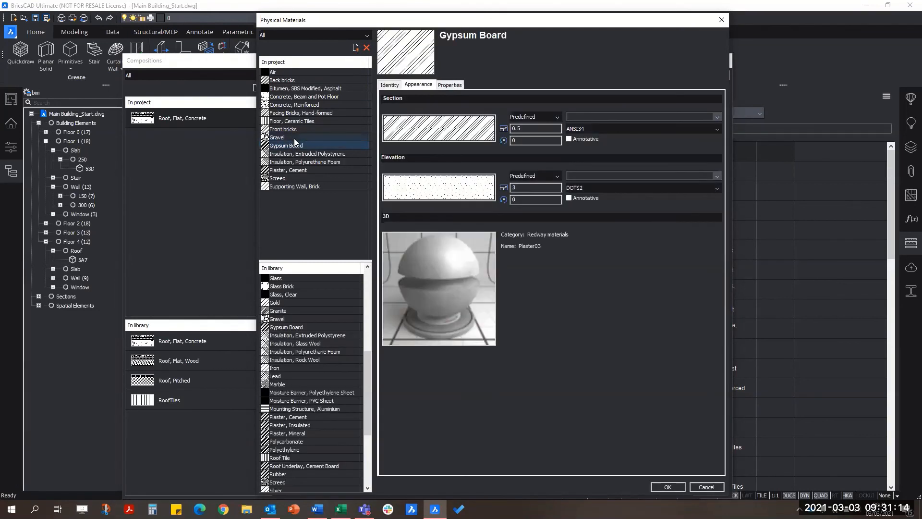
left_click(294, 138)
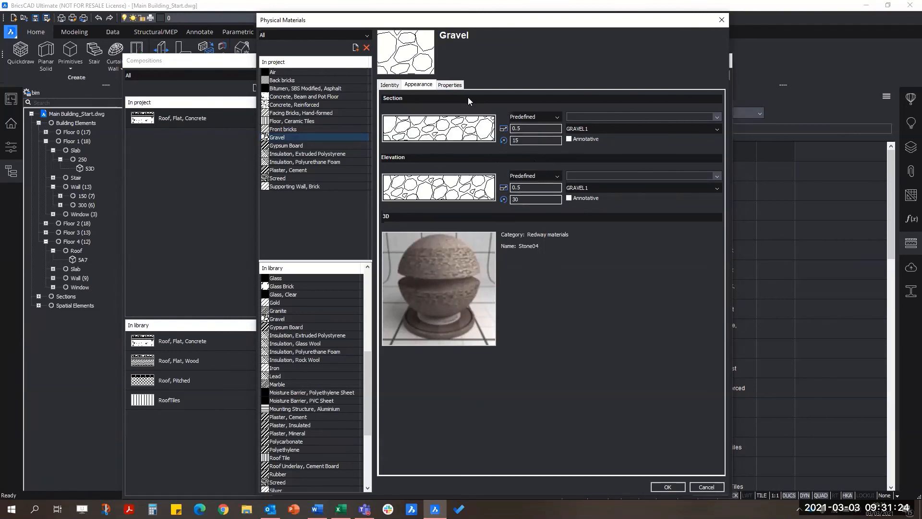
- Review the Gravel material's information and physical properties, identity and appearance, and return to the composition's layer list
left_click(451, 85)
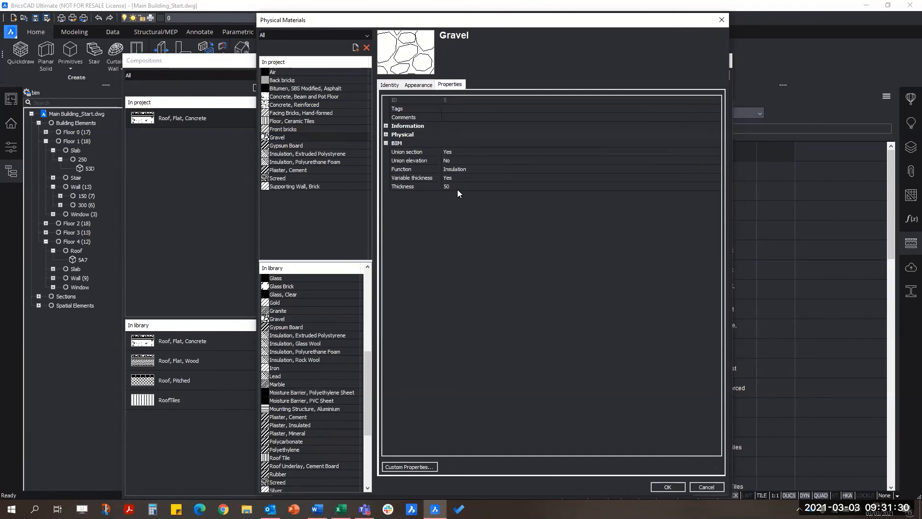
left_click(386, 125)
left_click(385, 212)
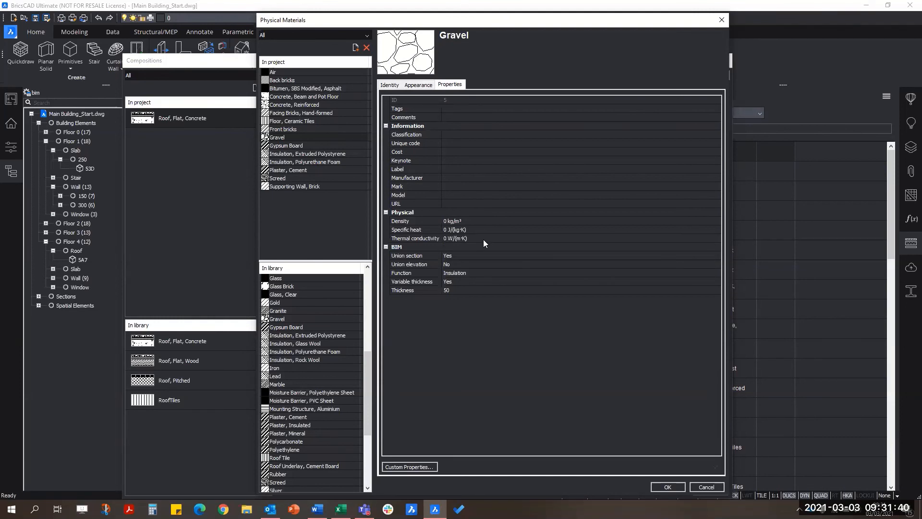
left_click(389, 85)
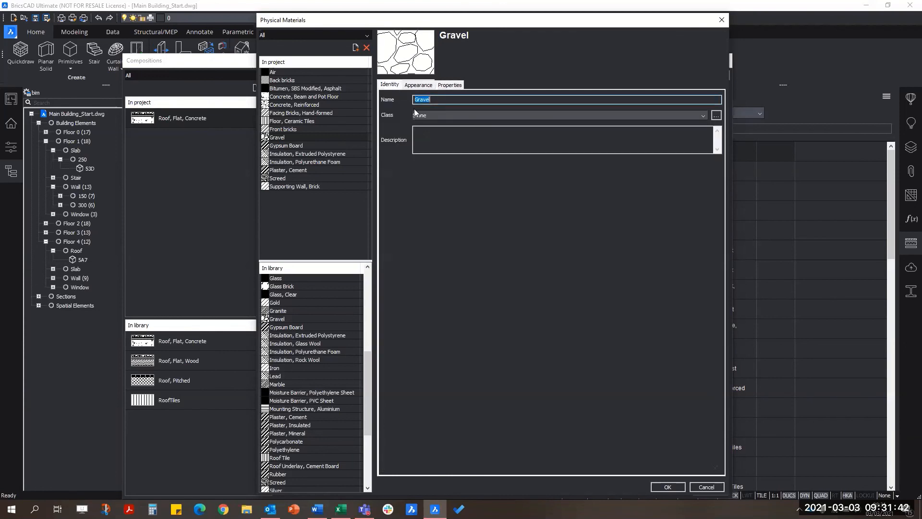
left_click(417, 86)
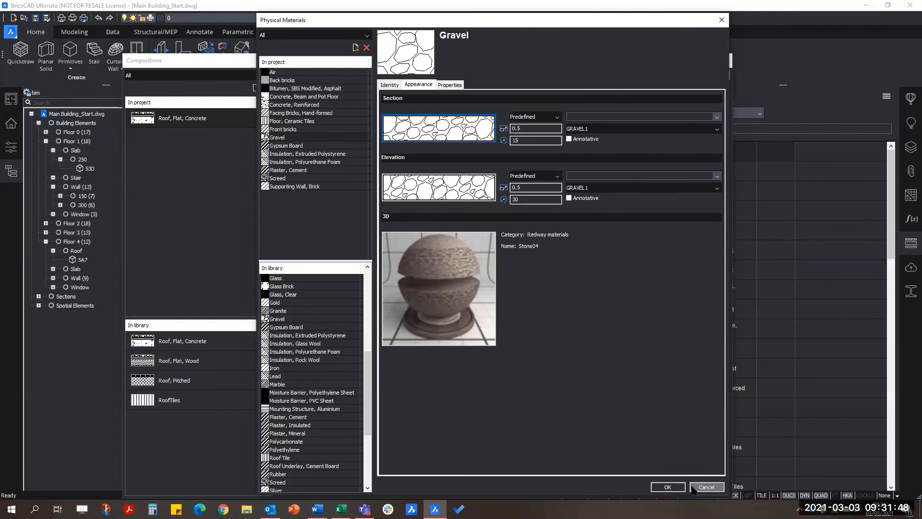
left_click(673, 488)
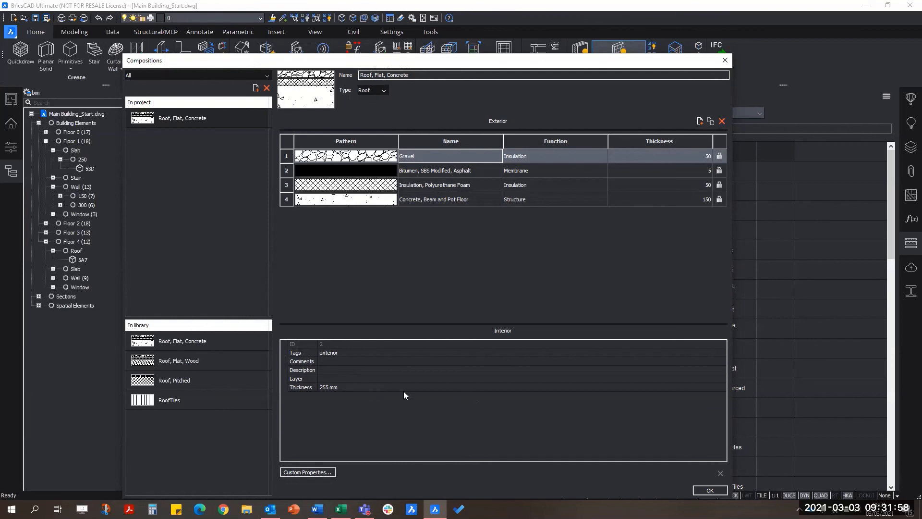
- Close the Compositions dialog and examine the roofs of both building volumes in the model
left_click(711, 491)
scroll(394, 272, "down", 4)
middle_click_drag(394, 273, 452, 269, "shift")
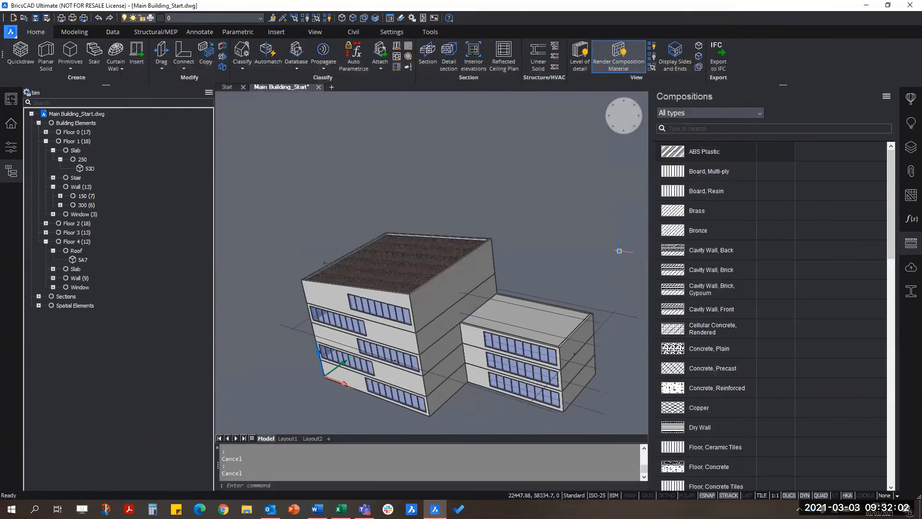
middle_click_drag(520, 282, 634, 290, "shift")
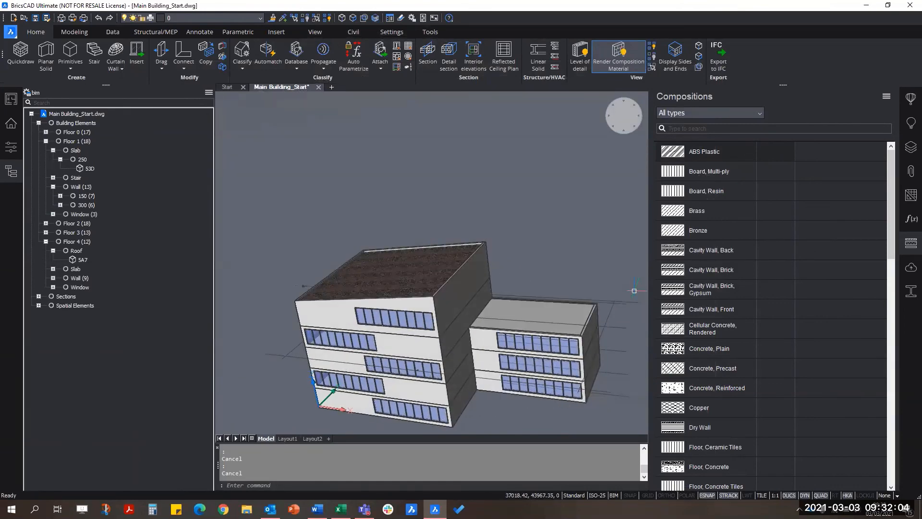
middle_click_drag(541, 300, 449, 341, "shift")
scroll(444, 330, "up", 3)
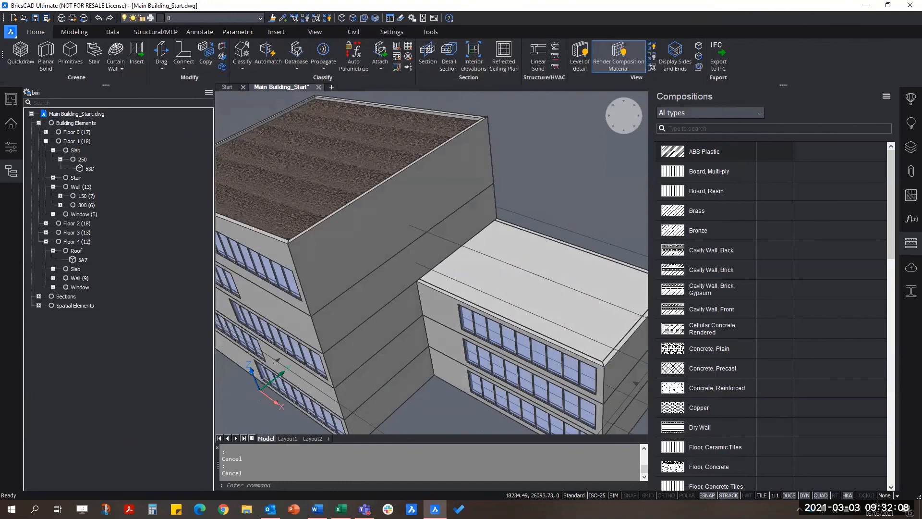
scroll(494, 251, "down", 5)
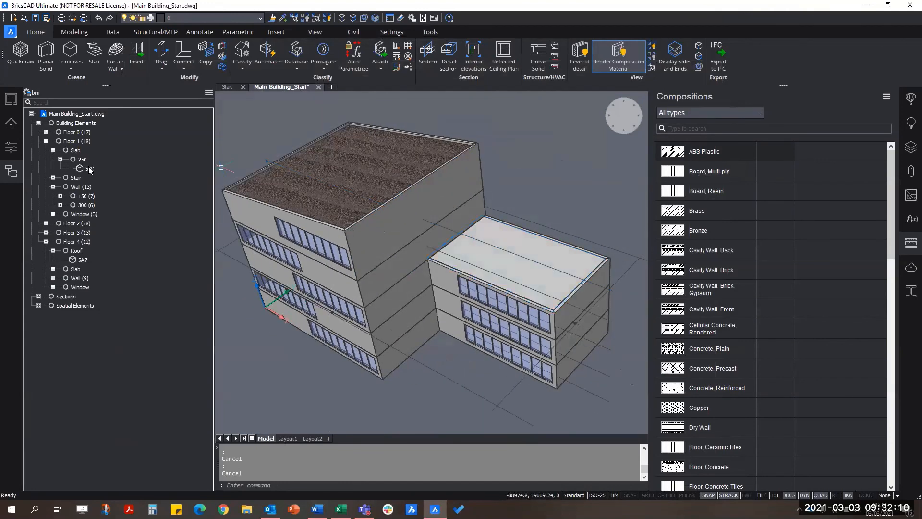
- Locate the Floor 4 and Floor 2 roof elements in the structure tree
left_click(76, 259)
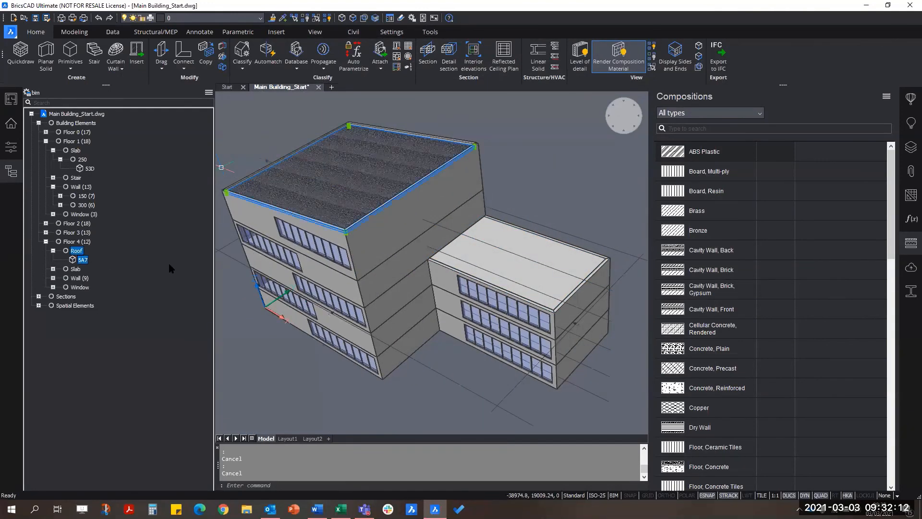
left_click(53, 250)
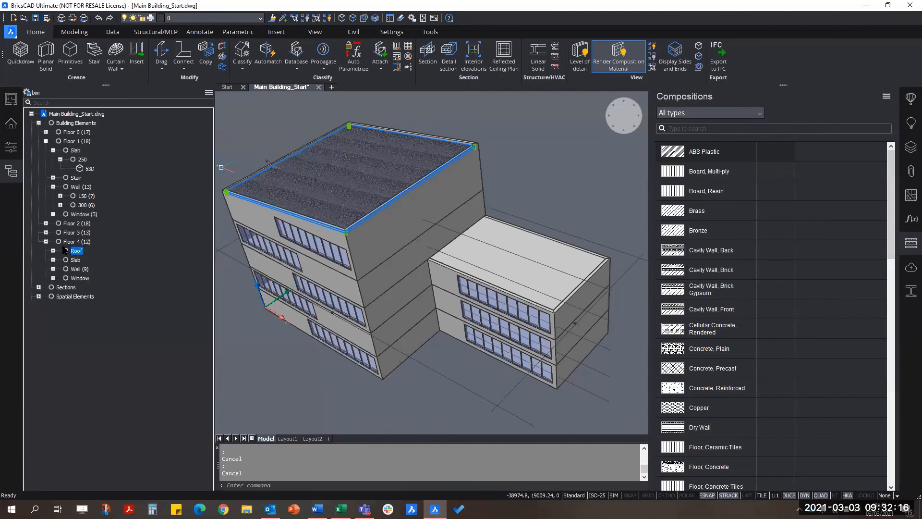
left_click(45, 233)
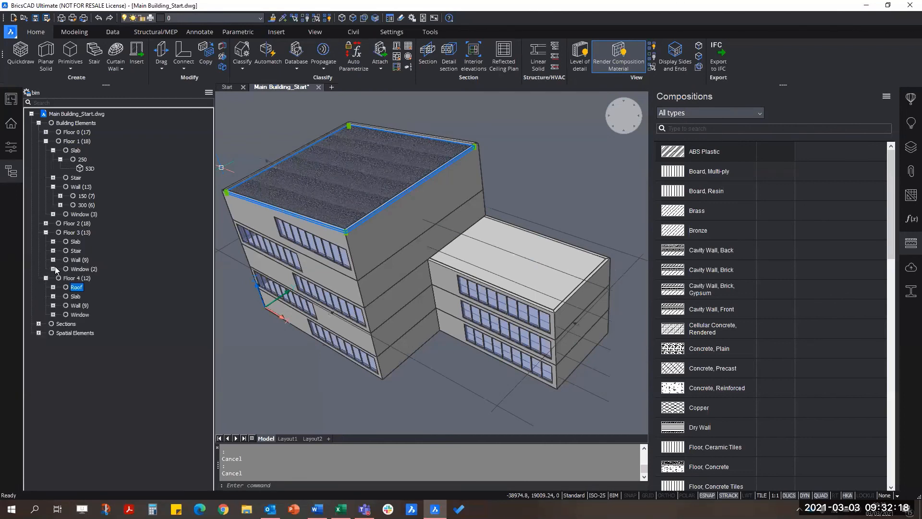
left_click(479, 251)
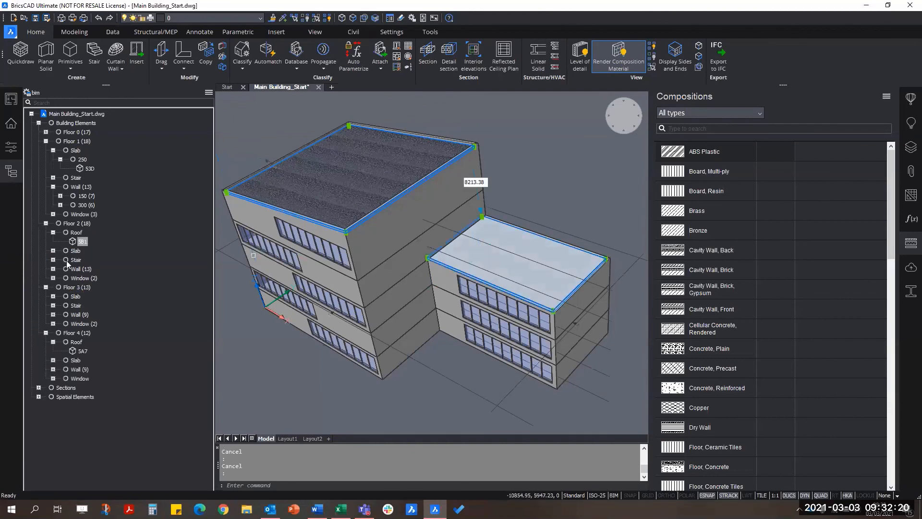
left_click(74, 241)
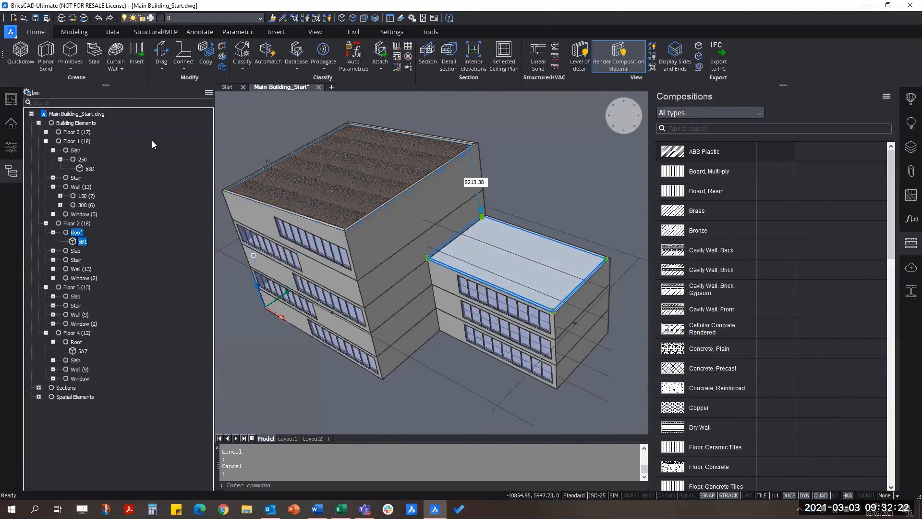
- Configure the structure tree by removing the BIM Story grouping from Spatial Elements and Building Elements
left_click(27, 92)
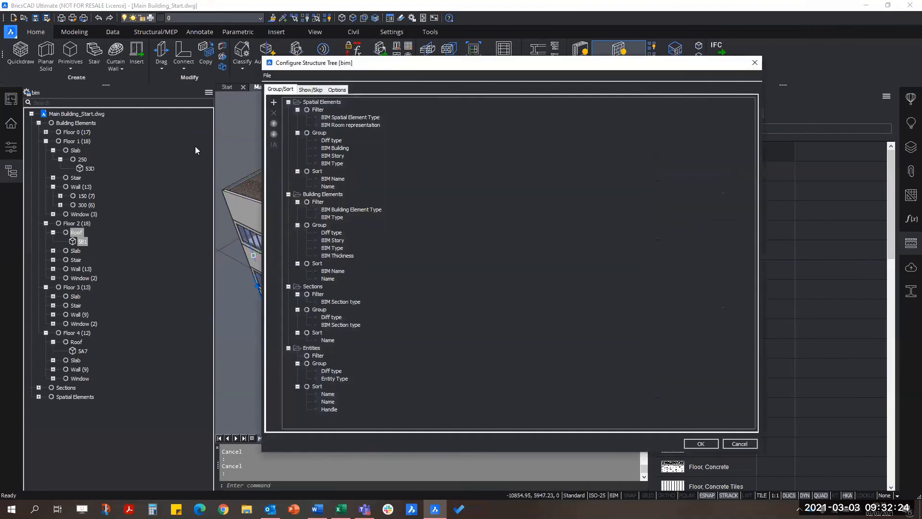
left_click(336, 156)
left_click(274, 115)
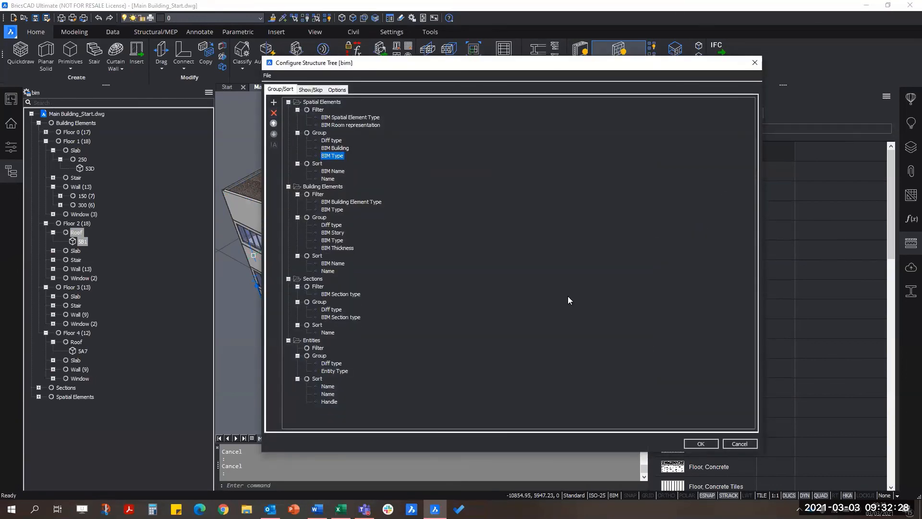
left_click(329, 233)
left_click(274, 113)
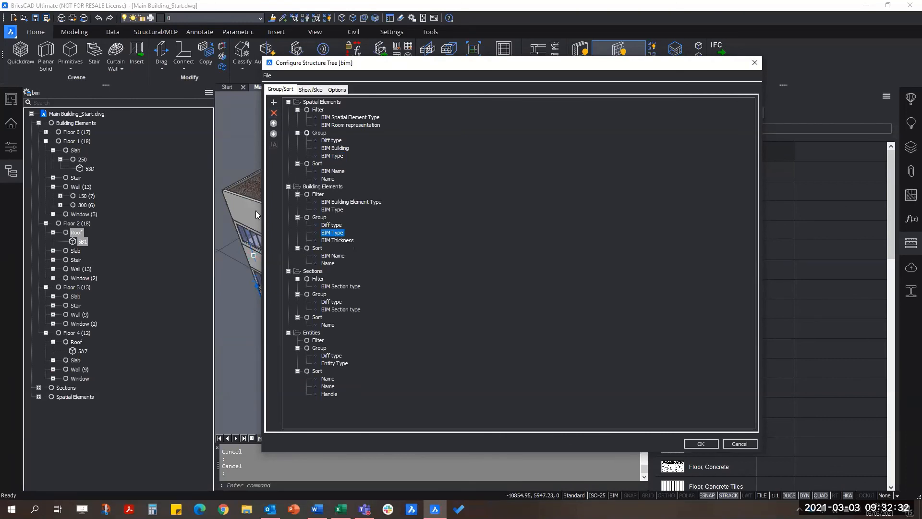
left_click(701, 444)
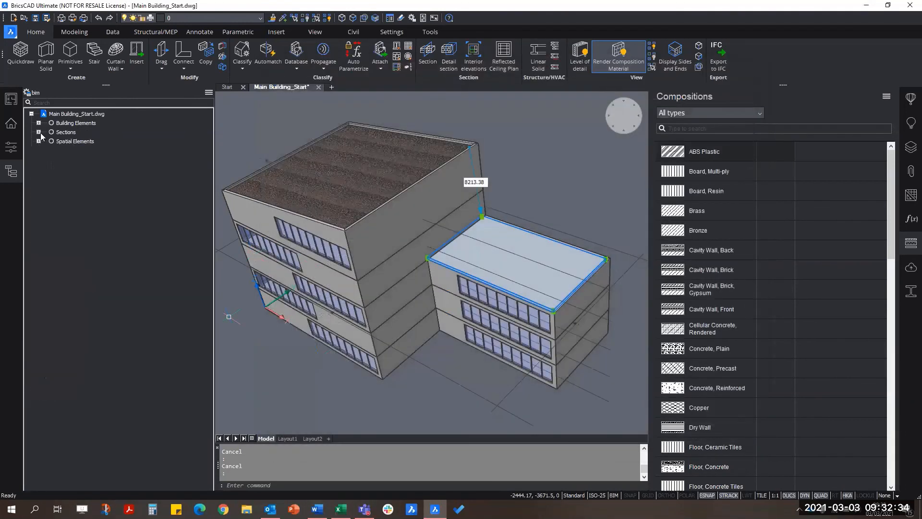
- Select all roofs through the Building Elements group and assign them the Roof, Flat, Concrete composition, accepting the reference face
left_click(38, 123)
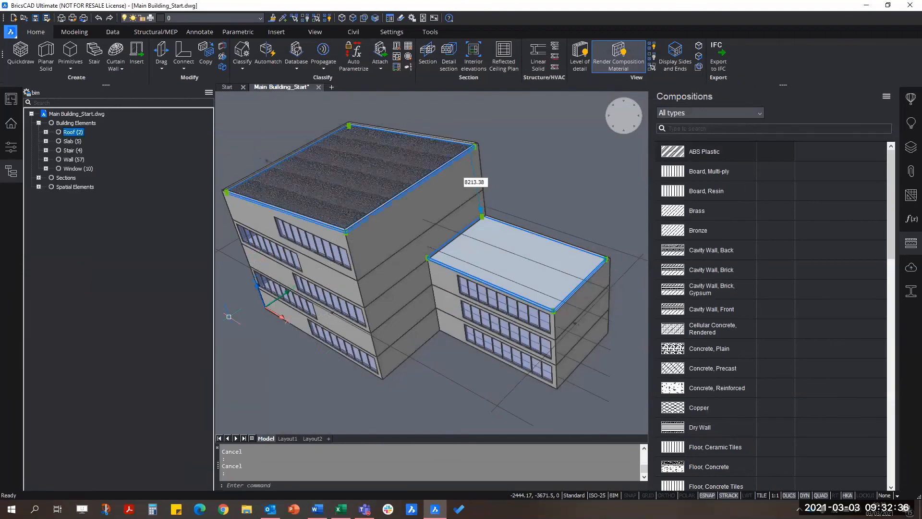
left_click(68, 132)
scroll(742, 358, "down", 1)
scroll(743, 354, "down", 3)
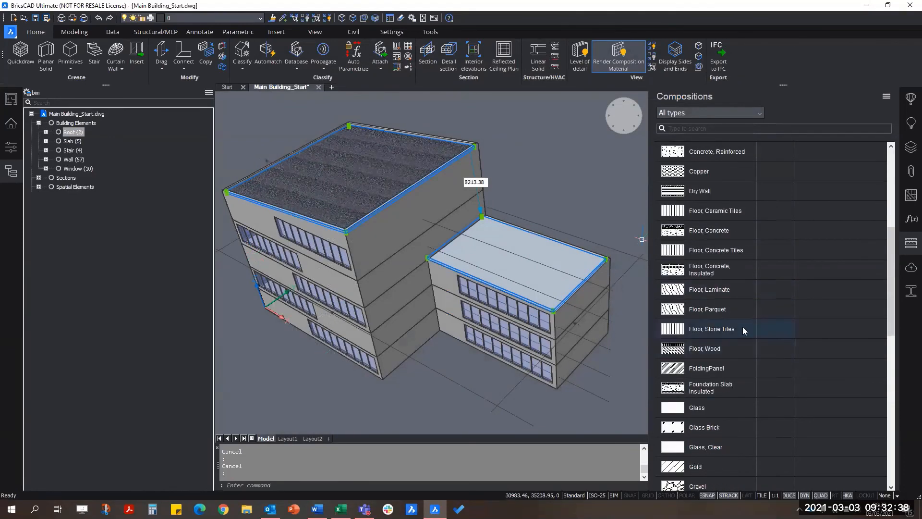
left_click(740, 114)
left_click(720, 140)
left_click_drag(737, 153, 514, 249)
scroll(477, 168, "up", 4)
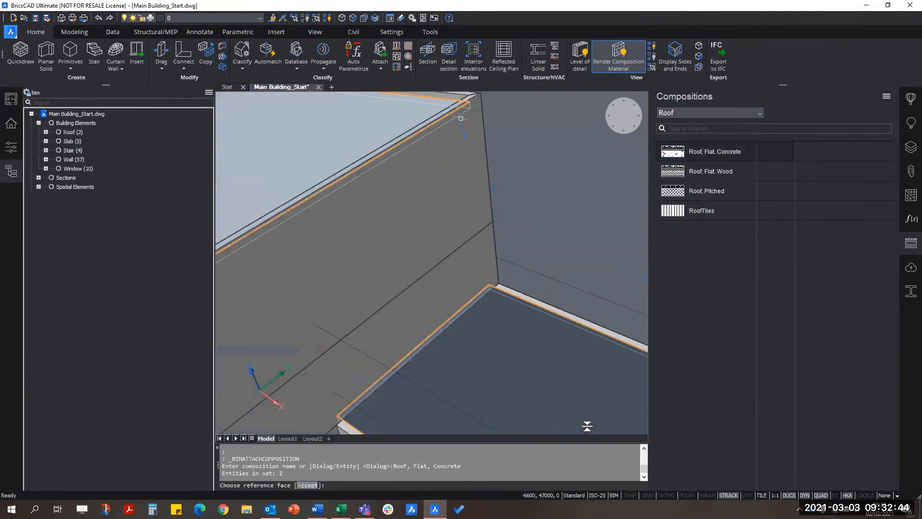
scroll(456, 118, "up", 2)
scroll(454, 118, "down", 3)
scroll(509, 319, "up", 4)
scroll(453, 162, "down", 5)
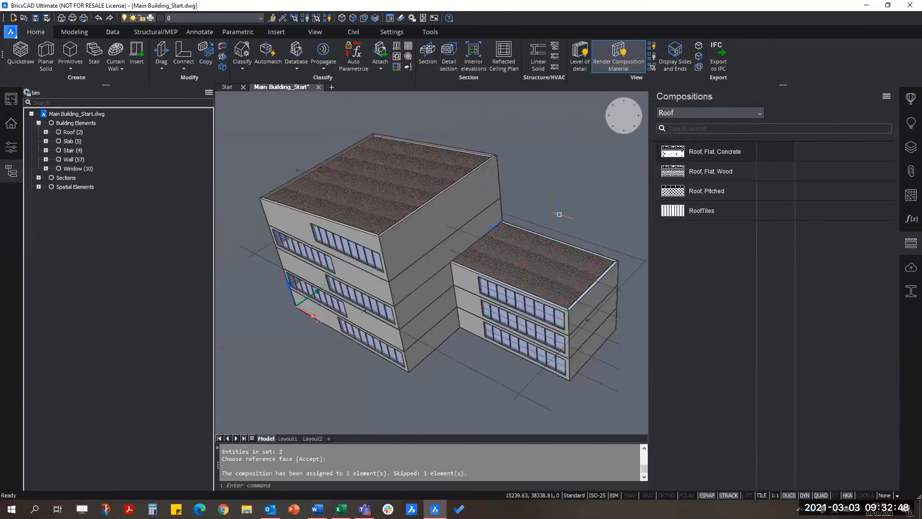
middle_click_drag(619, 269, 428, 349, "shift")
middle_click_drag(606, 317, 609, 314)
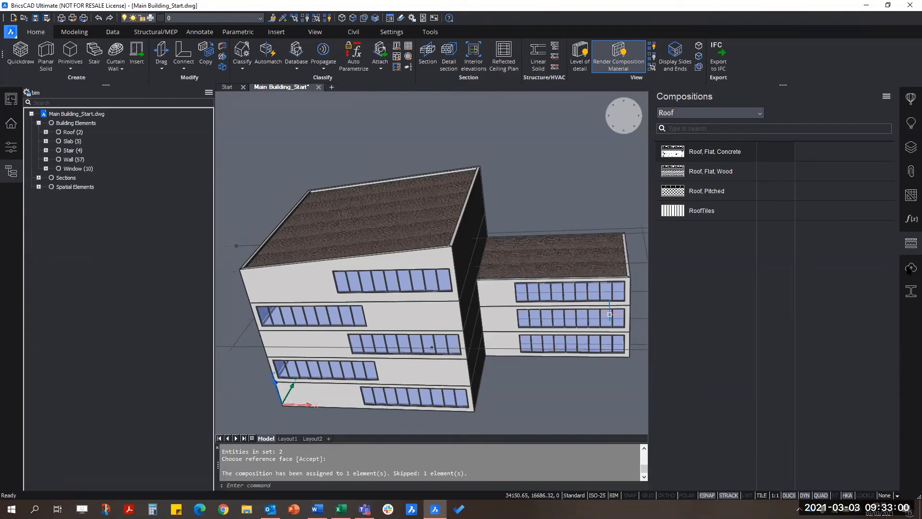
middle_click_drag(503, 283, 468, 291, "shift")
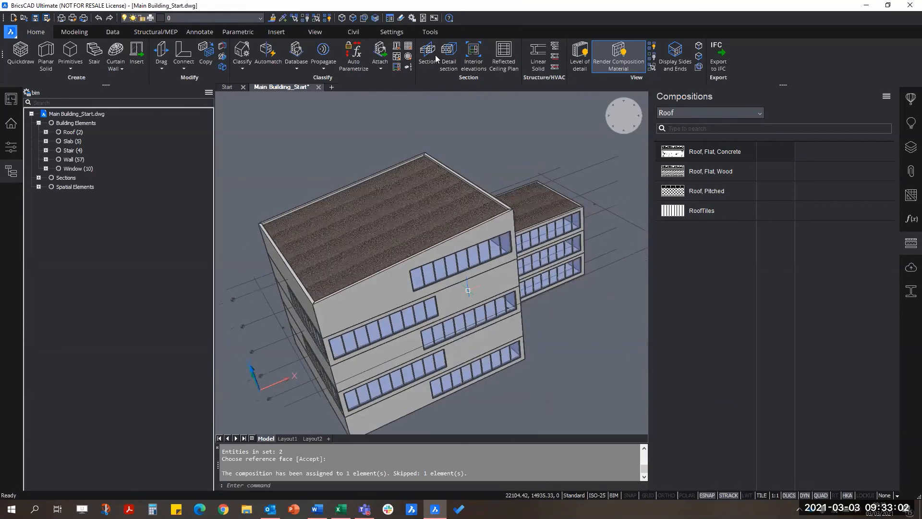
left_click(436, 55)
left_click(433, 382)
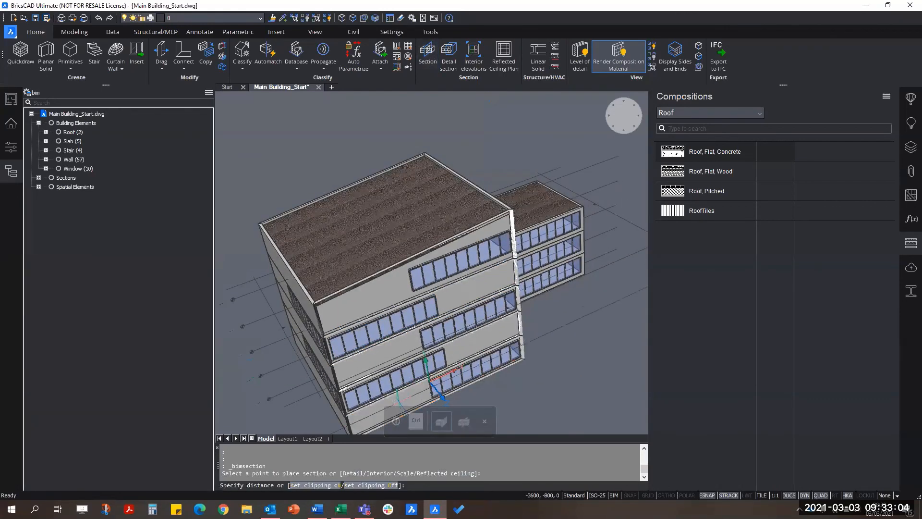
key("Escape")
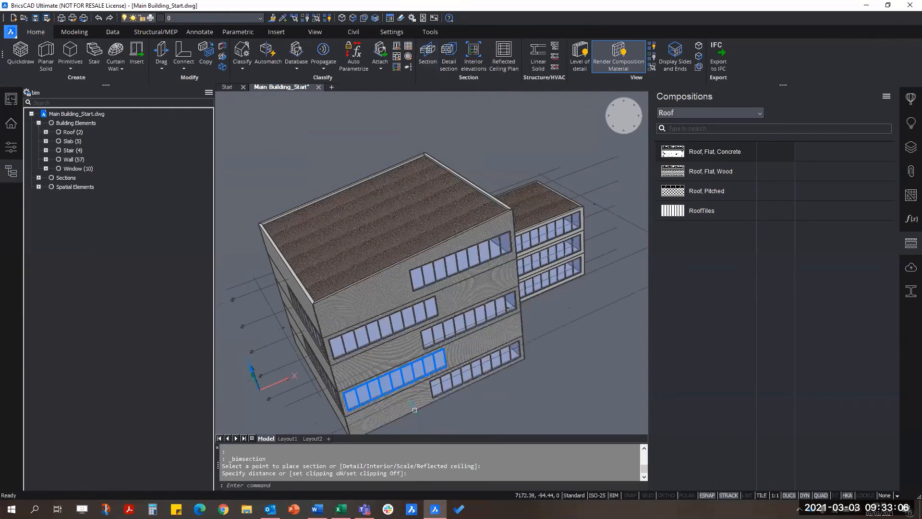
- Place a clipping section on the main building's front facade, offset inward to cut through the interior
left_click(427, 53)
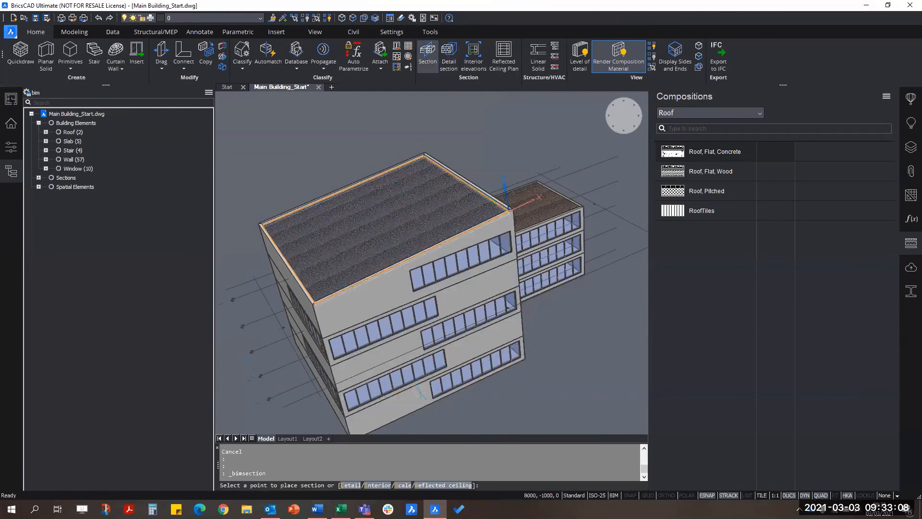
left_click(418, 391)
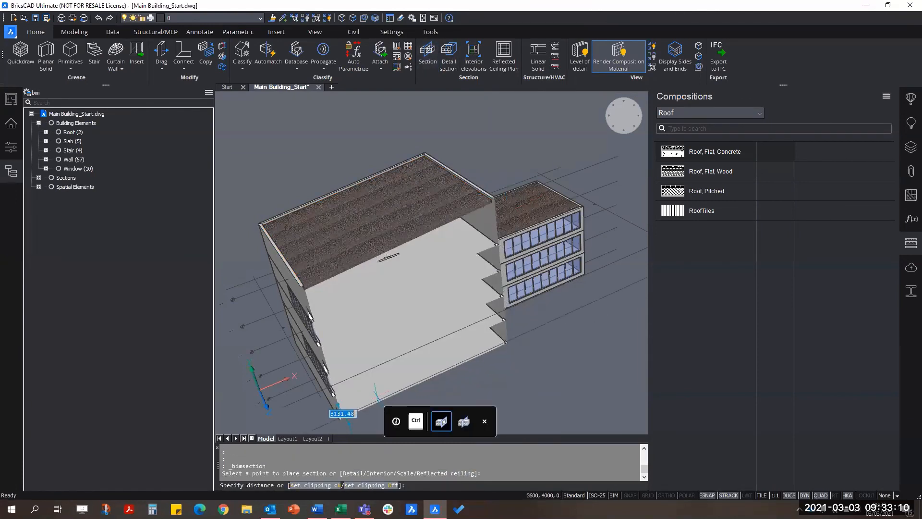
type("2")
key("Return")
key("Escape")
key("Escape")
- Examine the composition layers of the main building's cut roof where it meets the exterior wall
scroll(321, 284, "up", 6)
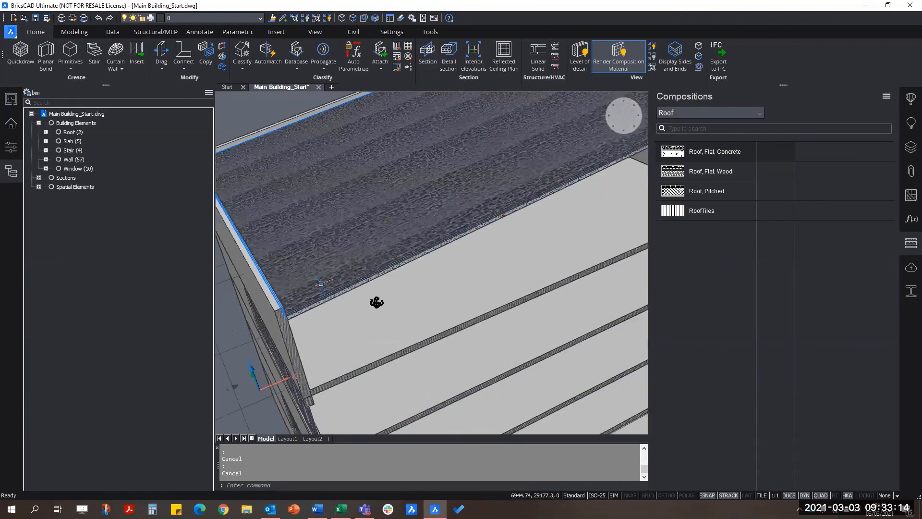
mouse_move(377, 302)
middle_mouse_down("shift")
mouse_move(354, 284)
mouse_move(402, 260)
middle_mouse_up("shift")
scroll(401, 260, "up", 4)
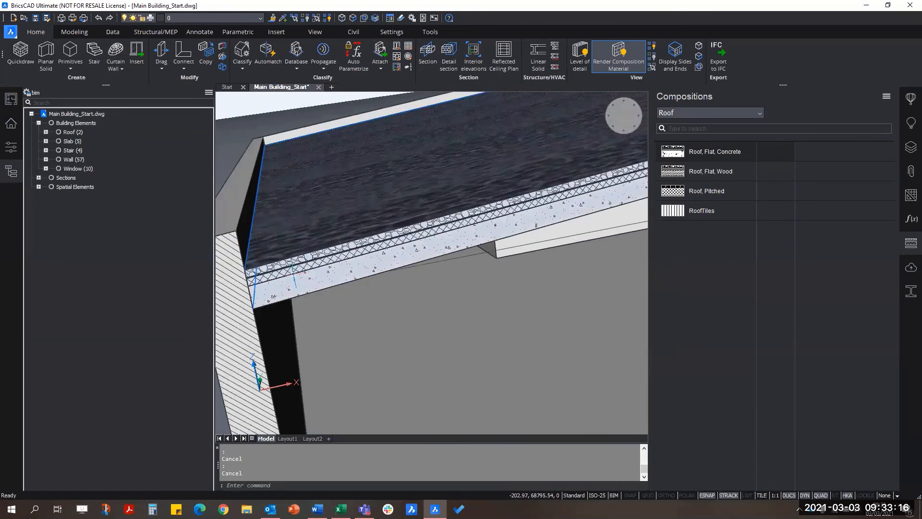
scroll(294, 276, "up", 5)
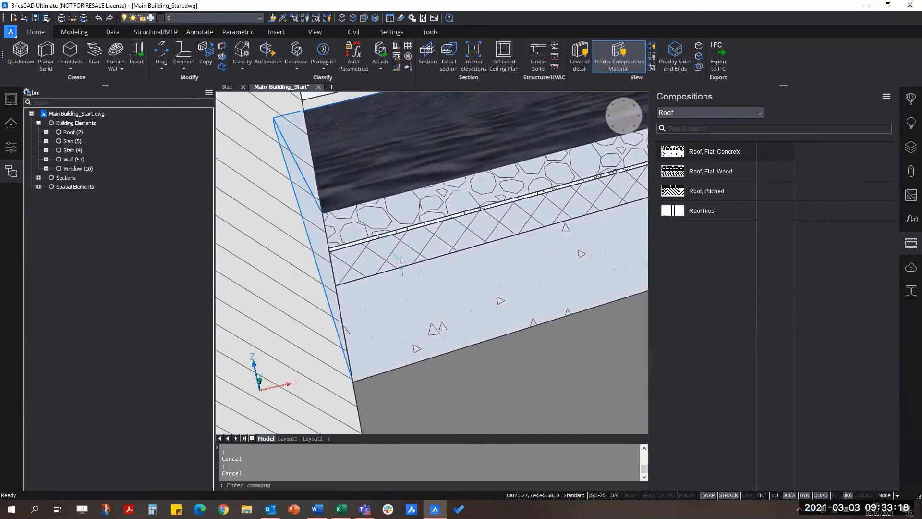
scroll(400, 262, "down", 3)
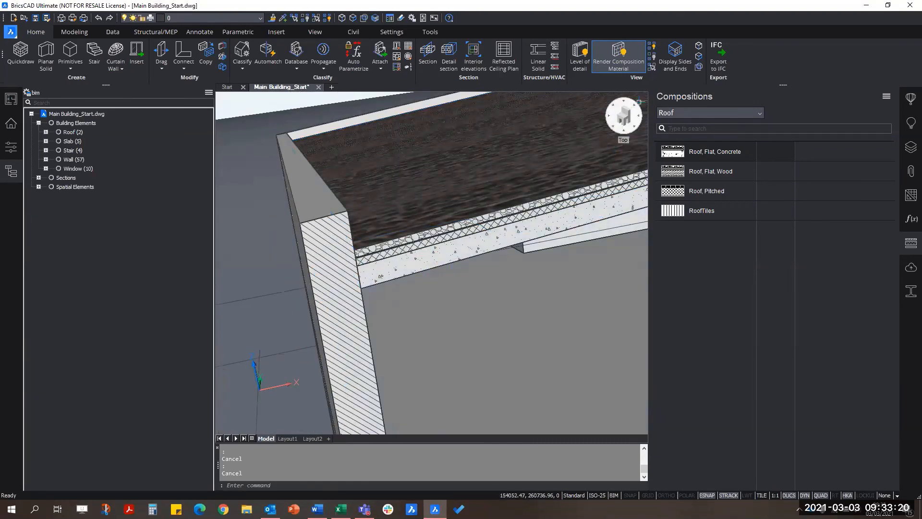
mouse_move(497, 175)
middle_mouse_down("shift")
mouse_move(490, 196)
mouse_move(503, 257)
mouse_move(371, 238)
middle_mouse_up("shift")
scroll(294, 235, "up", 3)
middle_click_drag(293, 228, 434, 233)
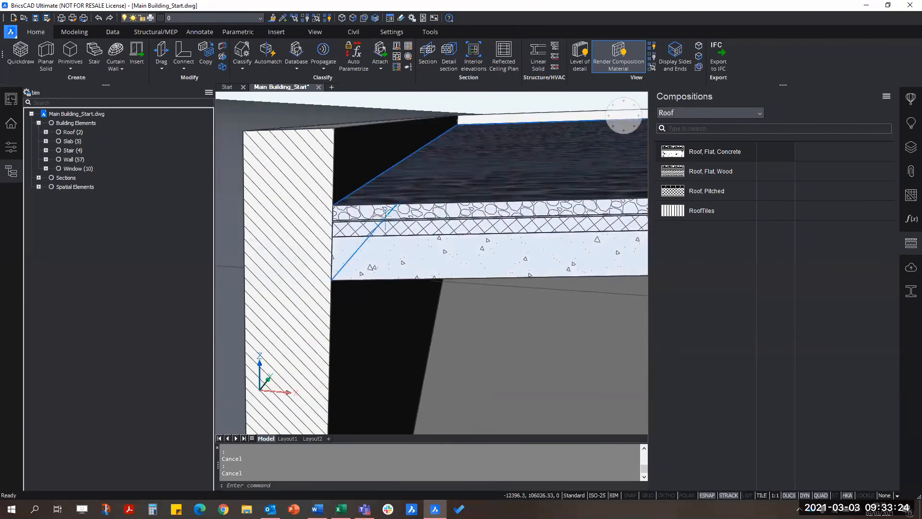
scroll(406, 237, "down", 10)
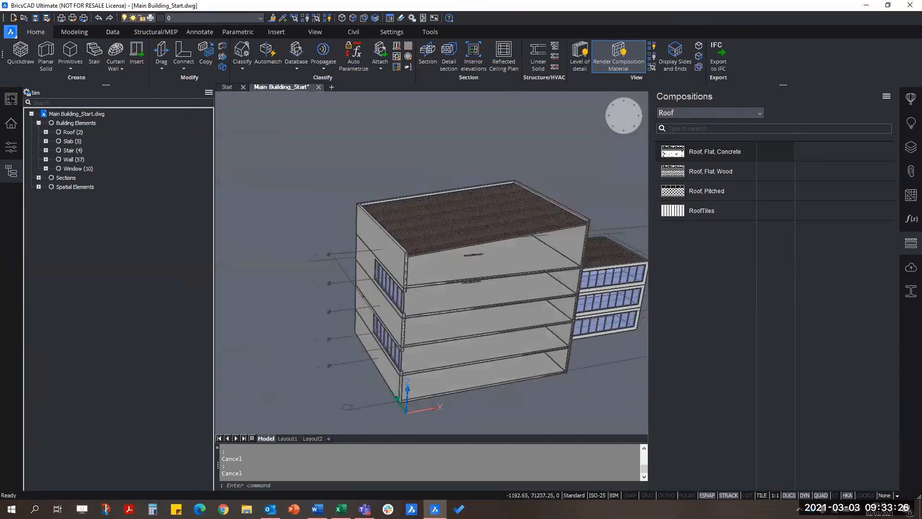
scroll(447, 278, "up", 5)
scroll(447, 250, "down", 6)
middle_click_drag(435, 206, 458, 241)
- Select all slabs and assign them the Floor, Concrete, Insulated composition, accepting the reference face
left_click(71, 141)
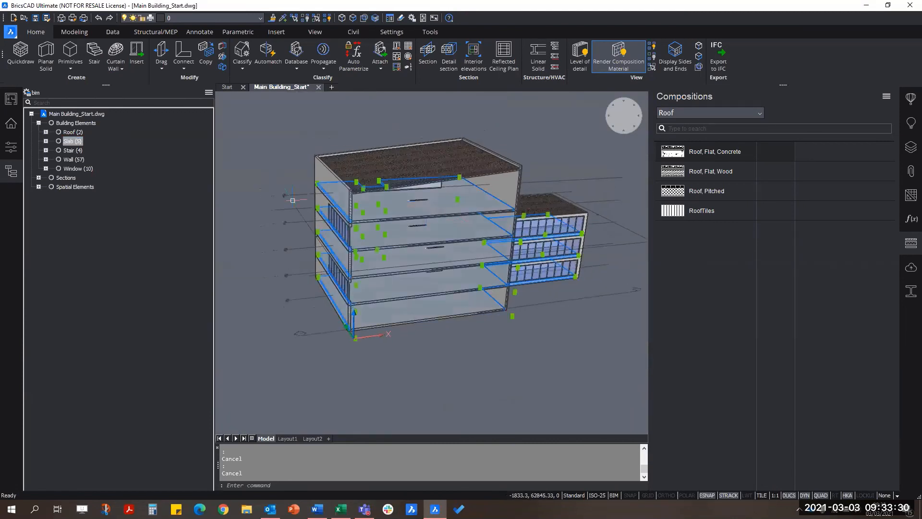
left_click(730, 113)
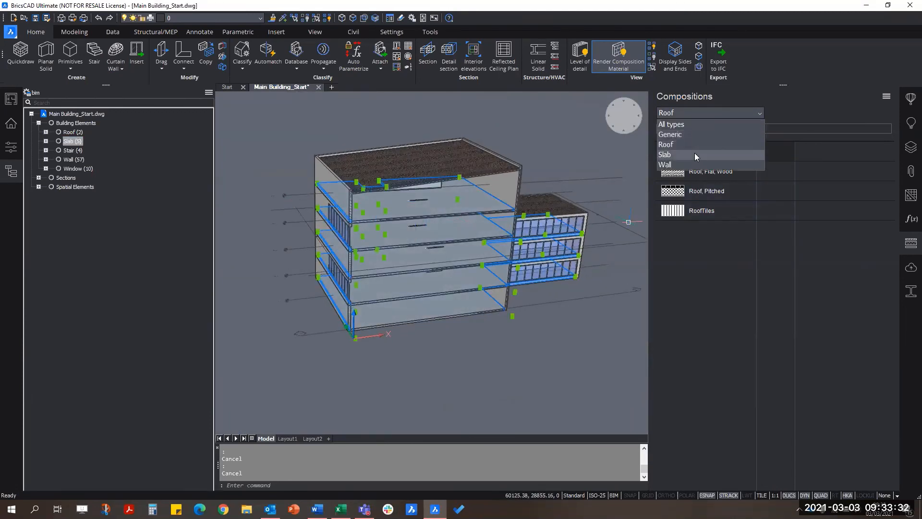
left_click(695, 153)
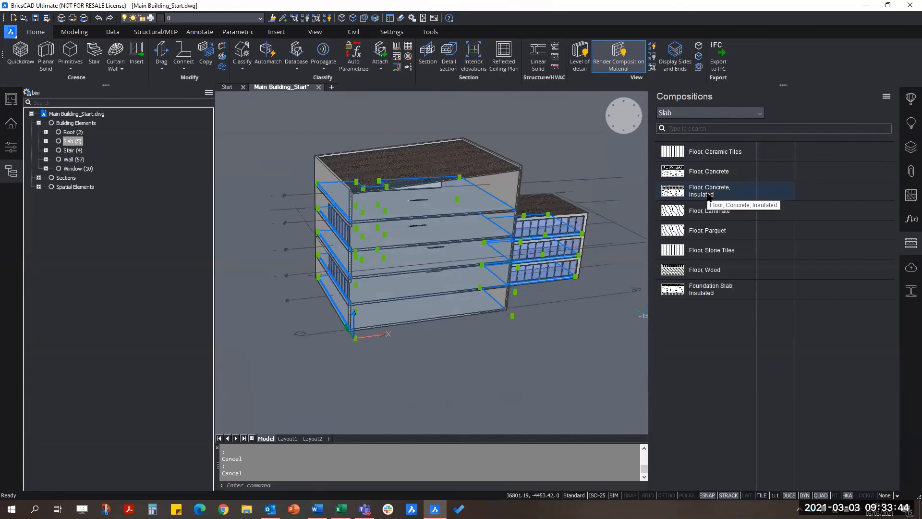
left_click_drag(708, 197, 499, 276)
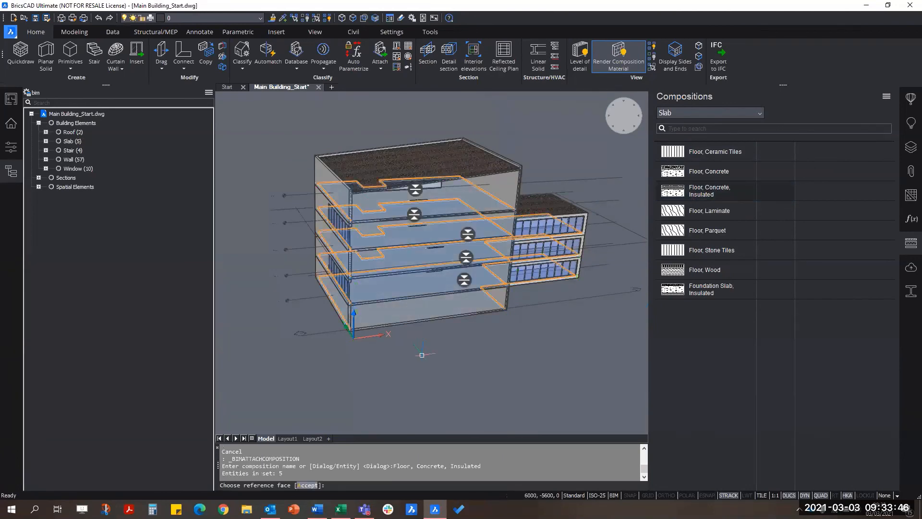
scroll(460, 281, "up", 4)
key("Return")
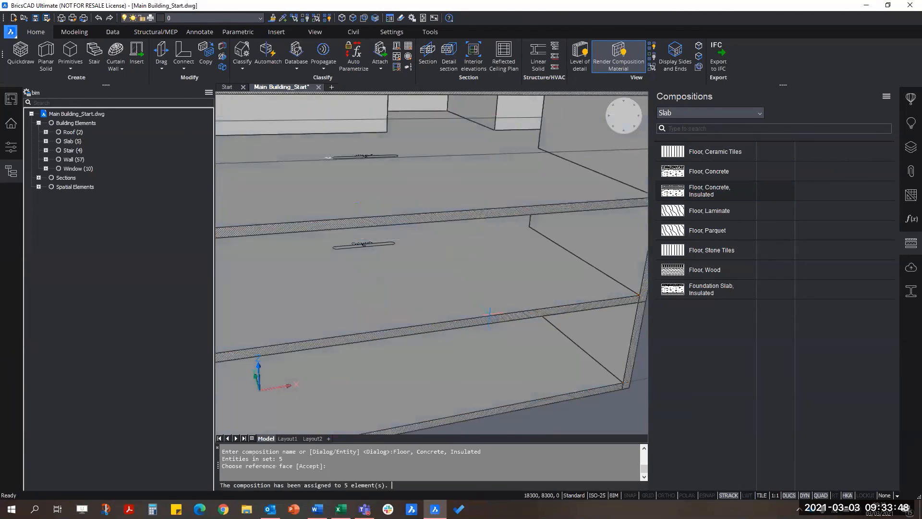
scroll(504, 292, "down", 4)
scroll(363, 338, "up", 8)
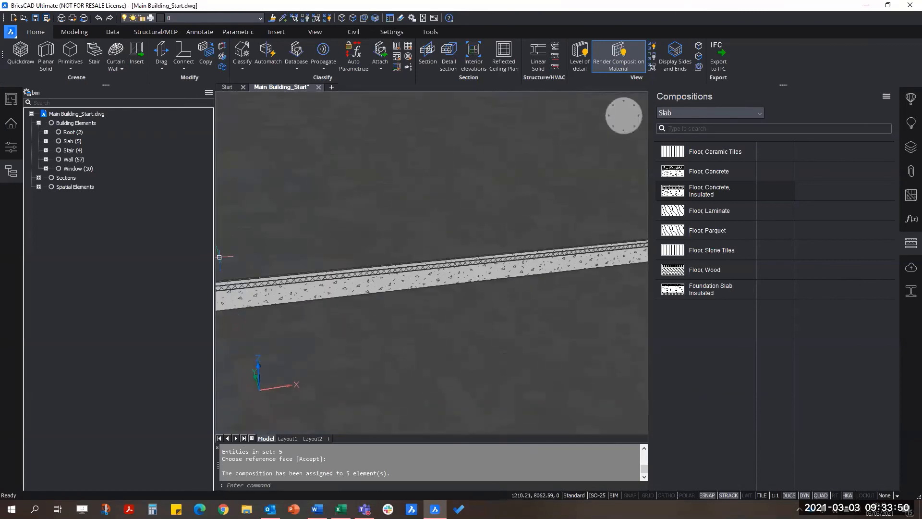
- Examine the composition layers of the cut floor slabs where they meet the main building's exterior wall
scroll(336, 255, "down", 6)
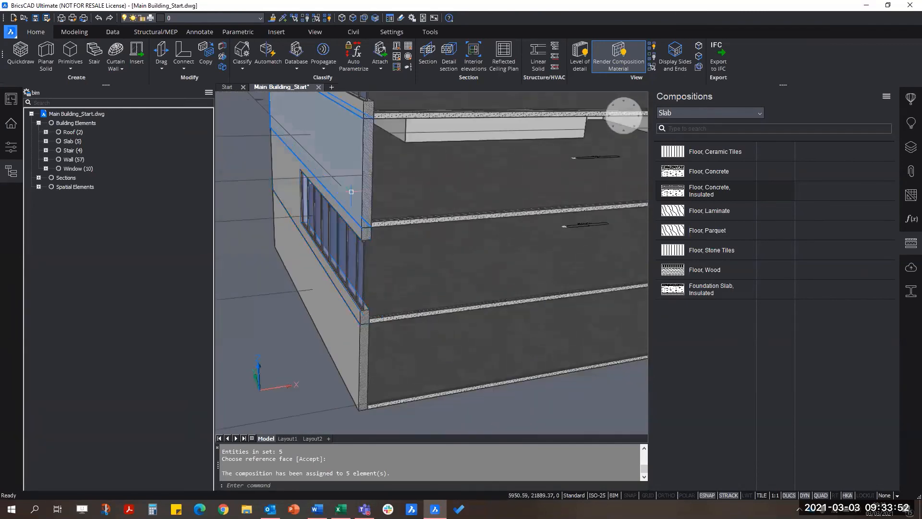
scroll(375, 301, "up", 6)
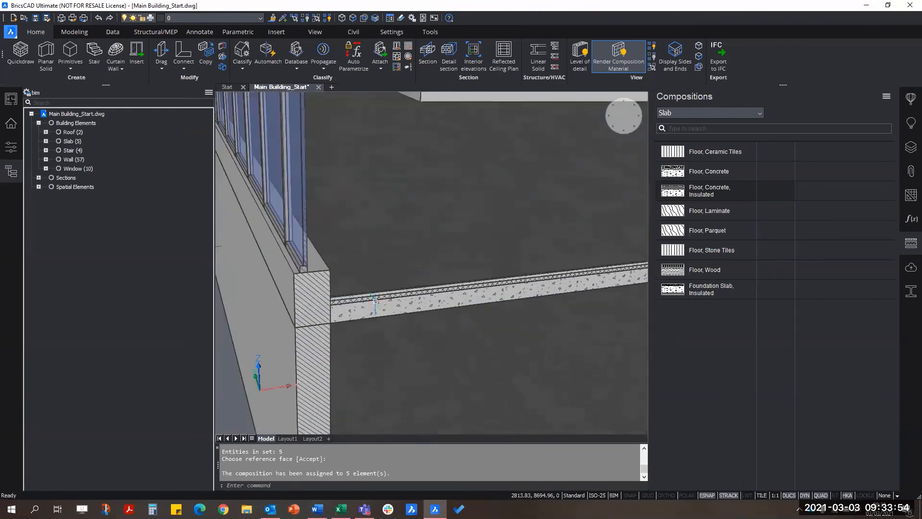
scroll(375, 301, "up", 3)
scroll(411, 339, "down", 4)
middle_click_drag(411, 338, 417, 282)
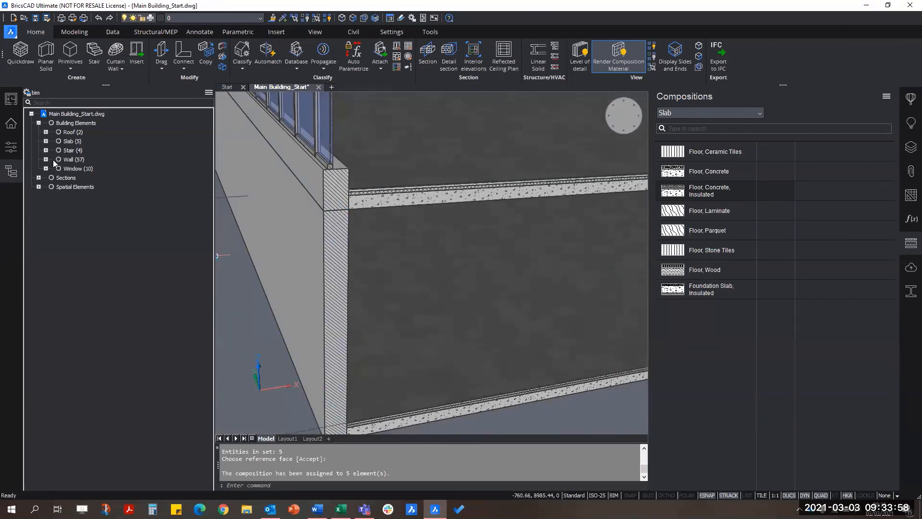
- Select all 300 mm thick walls through the Wall group of the Building Elements
left_click(73, 159)
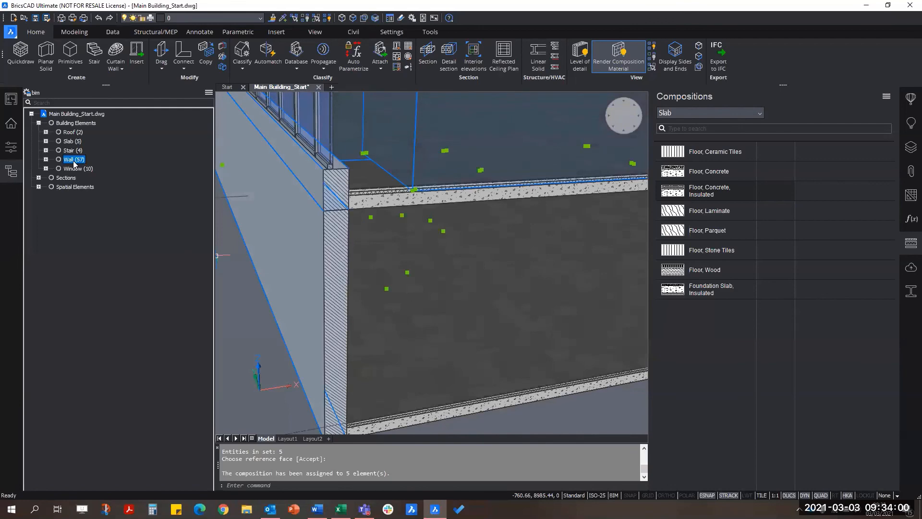
scroll(516, 319, "down", 5)
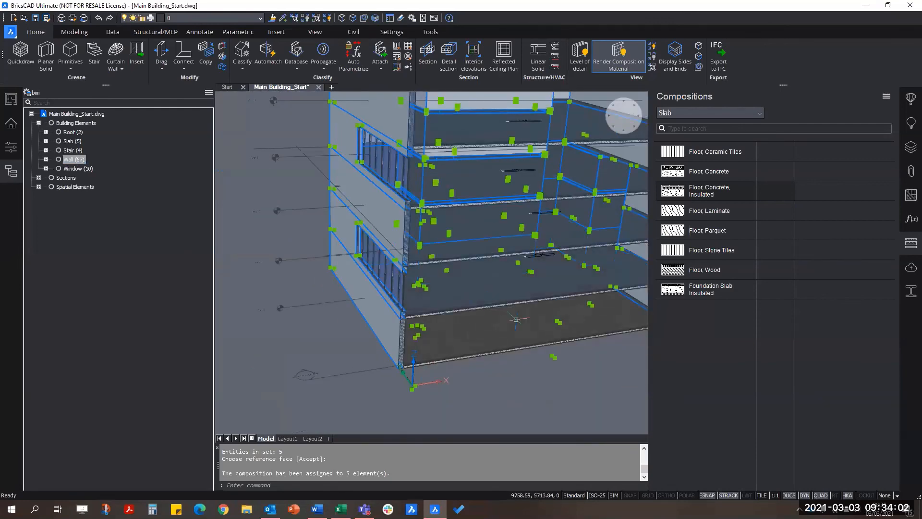
middle_click_drag(516, 319, 473, 318, "shift")
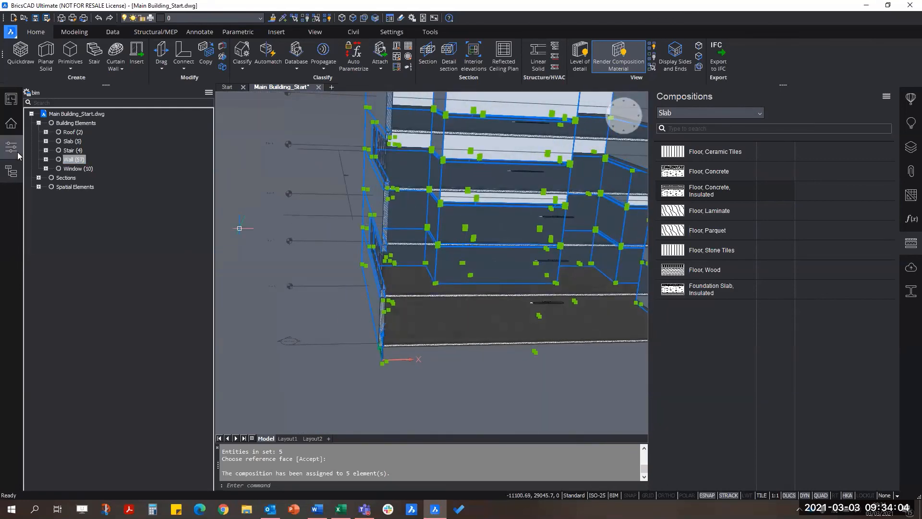
left_click(45, 159)
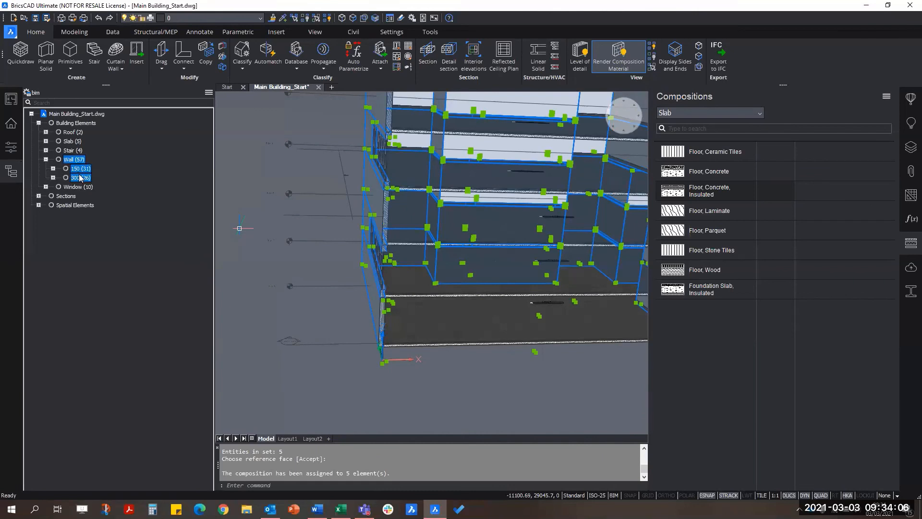
left_click(76, 178)
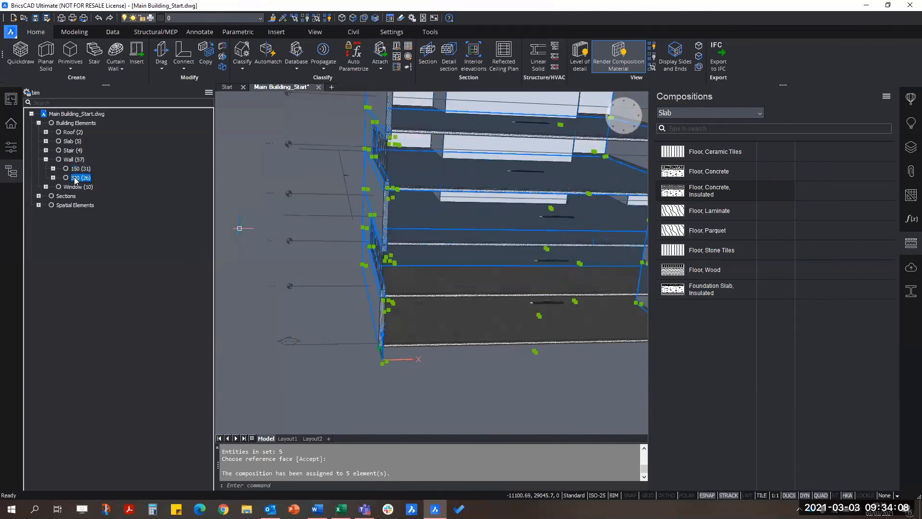
scroll(336, 311, "down", 5)
middle_click_drag(521, 344, 507, 315, "shift")
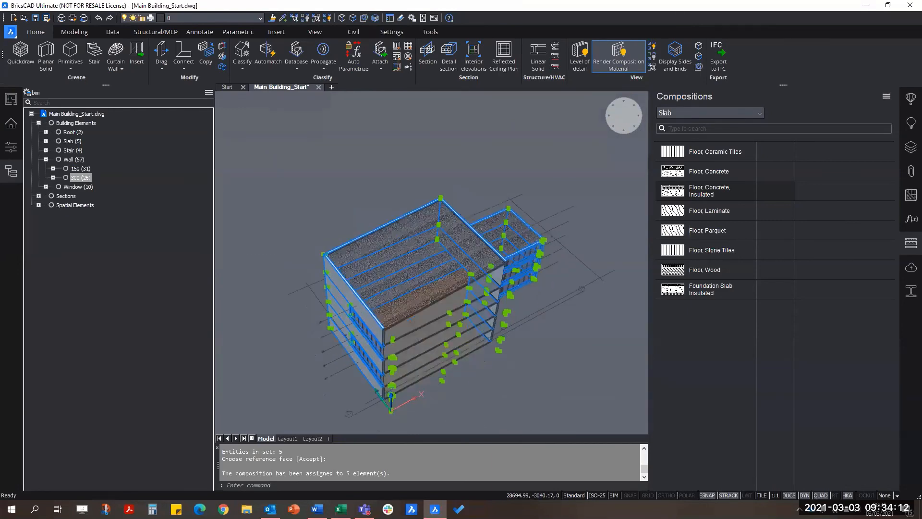
scroll(396, 379, "up", 3)
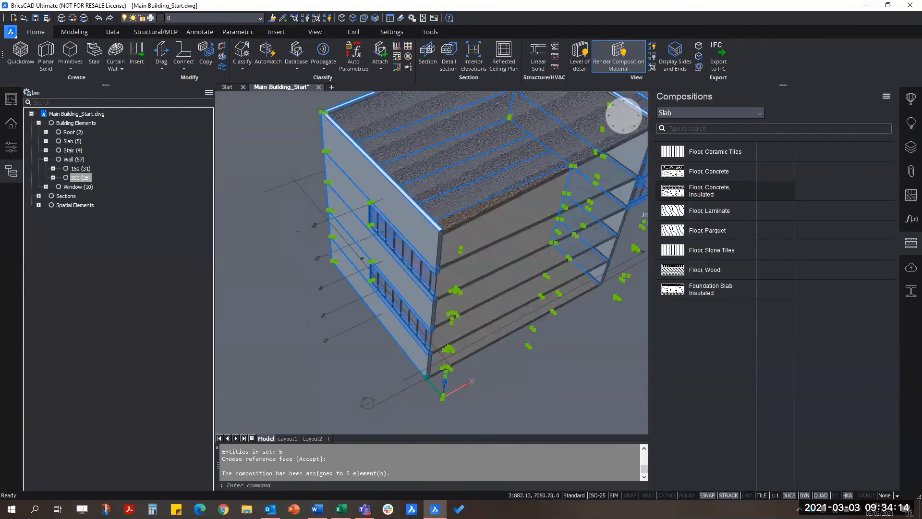
- Limit the compositions list to those in the project, covering all types
left_click(725, 113)
left_click(682, 163)
left_click(886, 98)
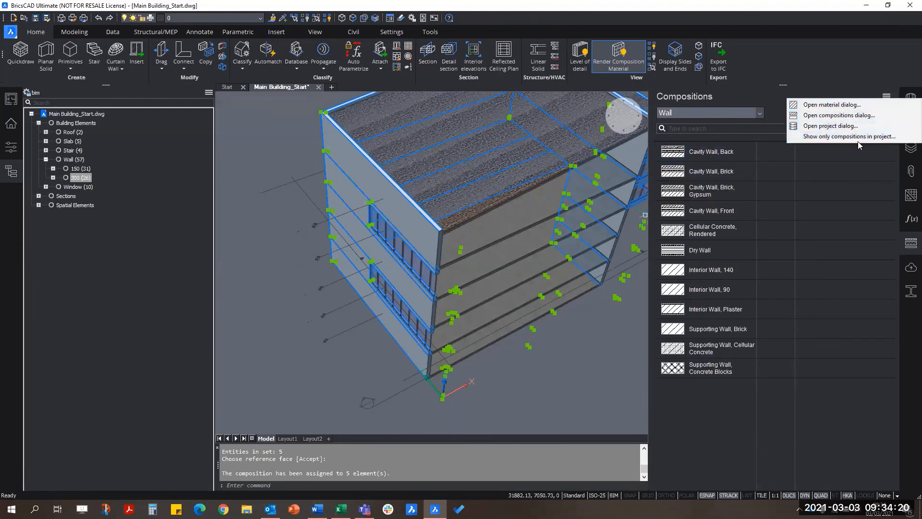
left_click(888, 138)
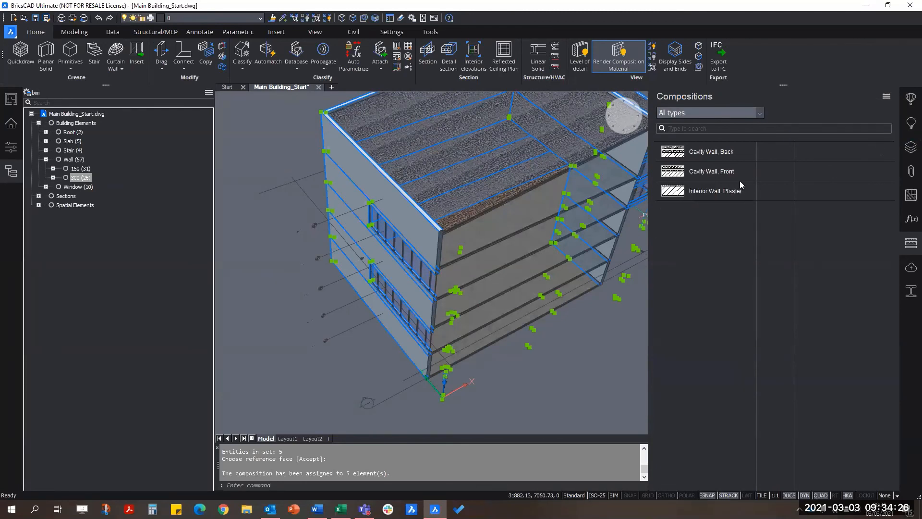
- Assign the Cavity Wall, Front composition to the selected 300 mm walls, accepting the reference face
left_click(726, 172)
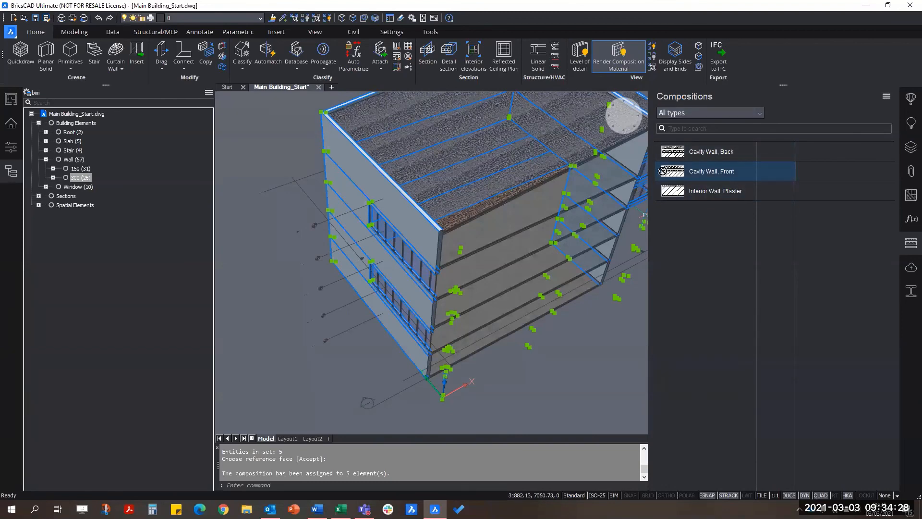
left_click_drag(362, 235, 315, 280)
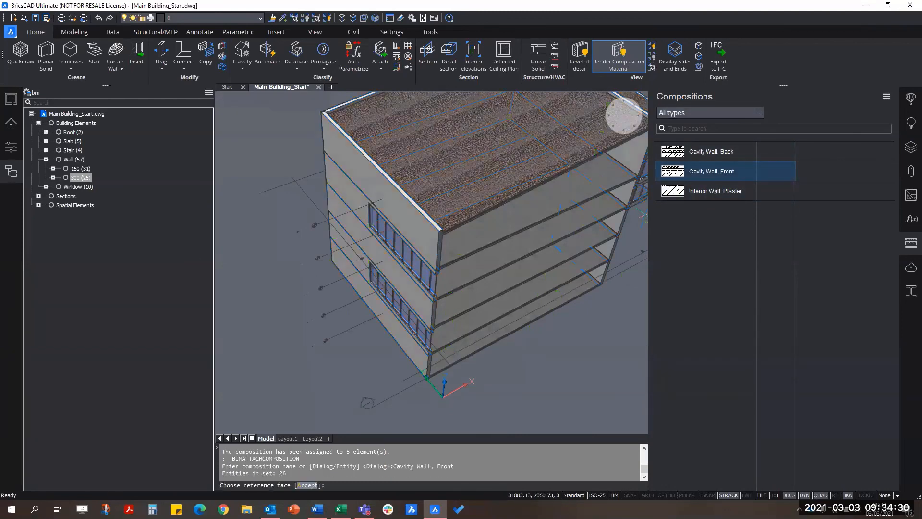
scroll(221, 309, "down", 2)
scroll(313, 292, "up", 4)
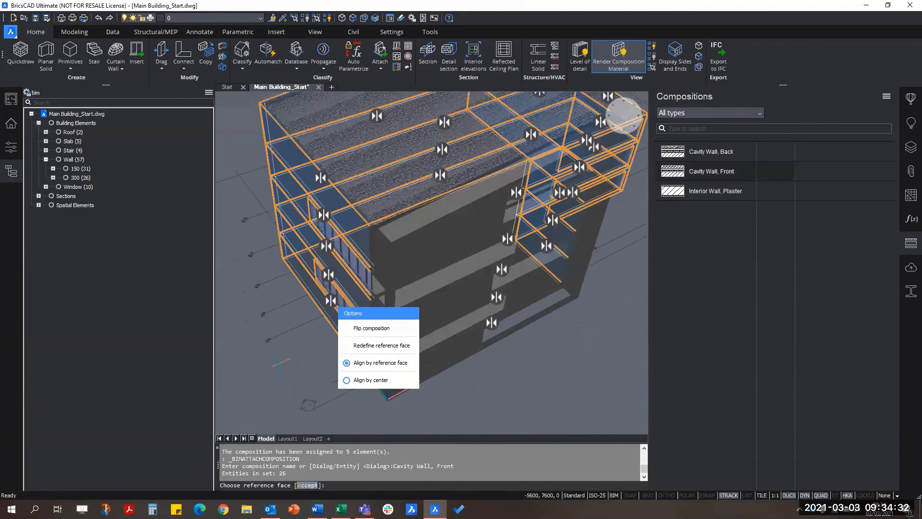
key("Return")
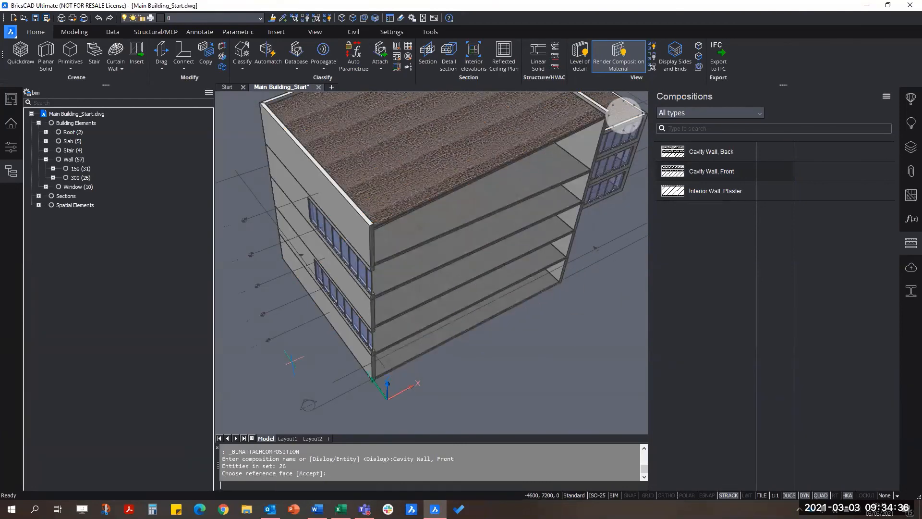
key("Return")
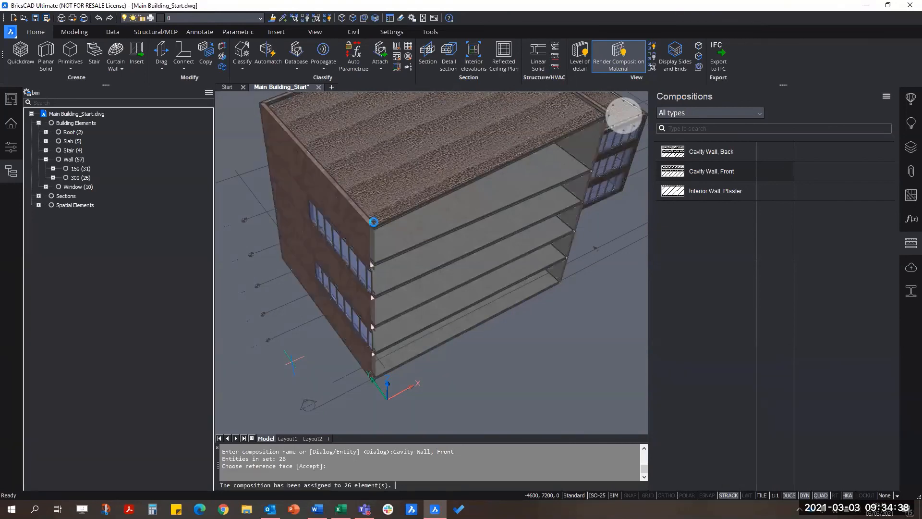
- Examine the cavity wall's layers in the section, around the window sill and the floor slab junction
scroll(378, 310, "up", 3)
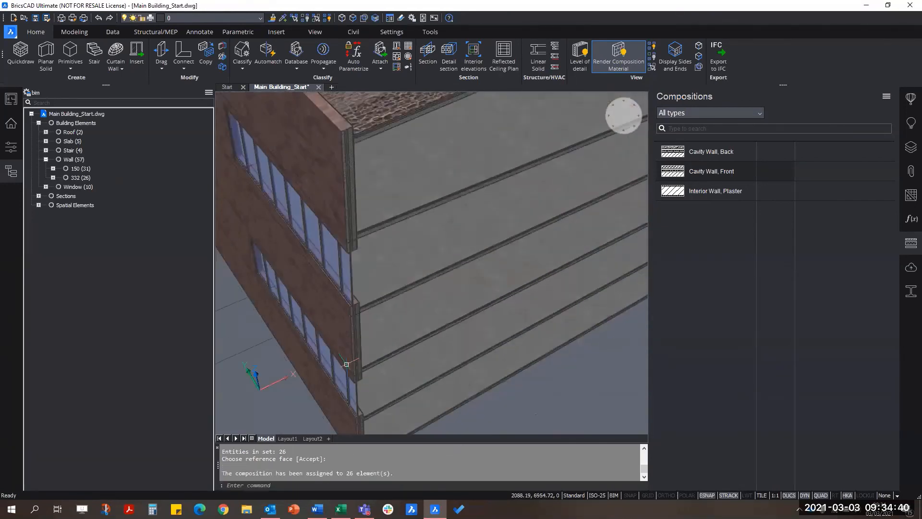
scroll(270, 148, "down", 6)
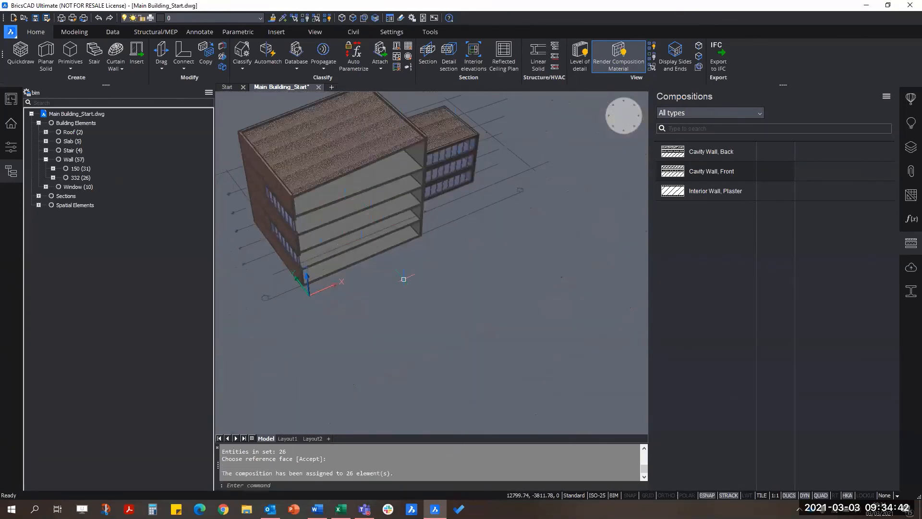
scroll(377, 254, "up", 6)
scroll(378, 254, "up", 8)
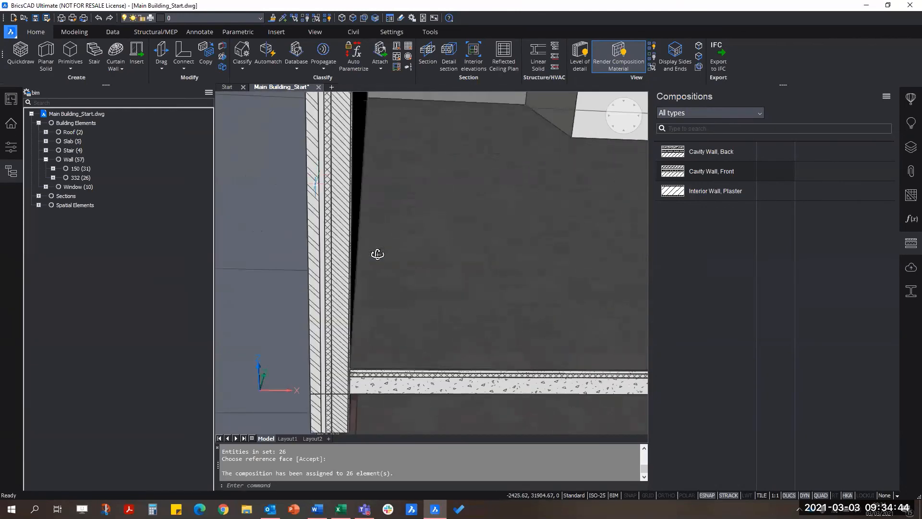
middle_click_drag(362, 190, 388, 185, "shift")
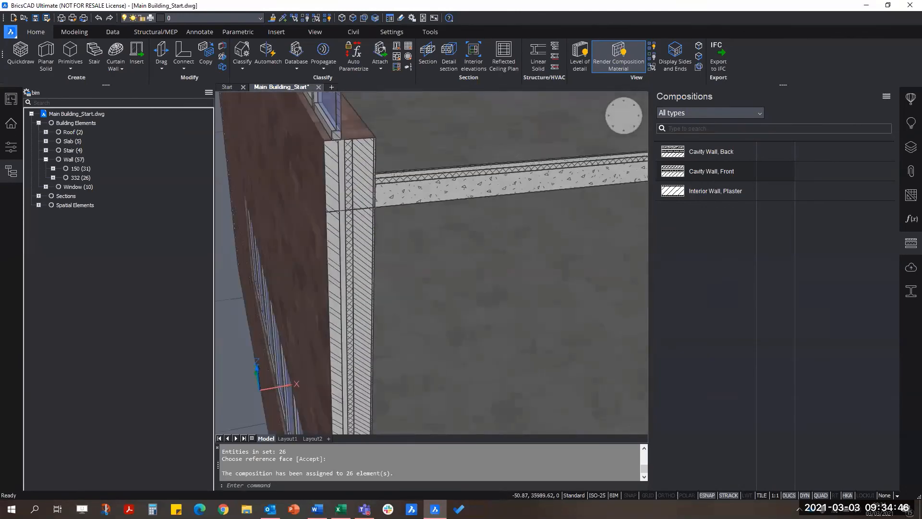
scroll(364, 137, "up", 5)
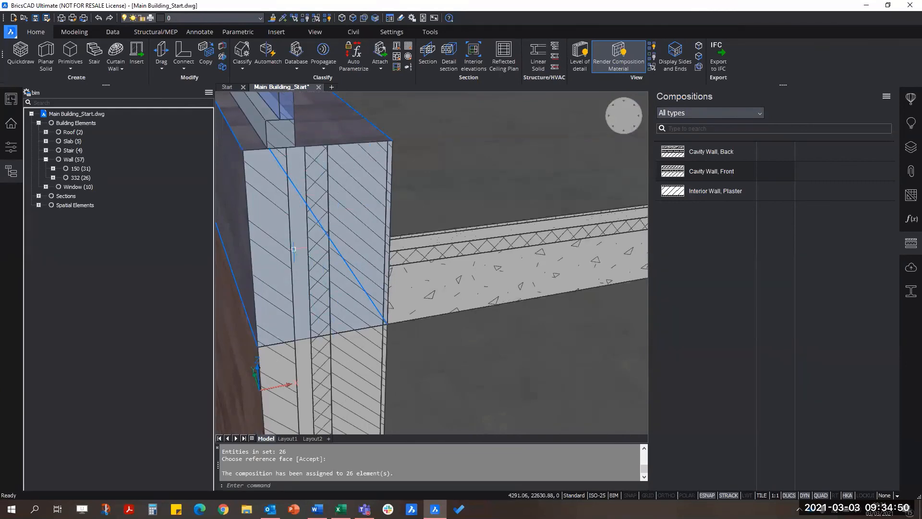
scroll(300, 280, "down", 5)
scroll(287, 291, "up", 5)
middle_click_drag(350, 140, 432, 271, "shift")
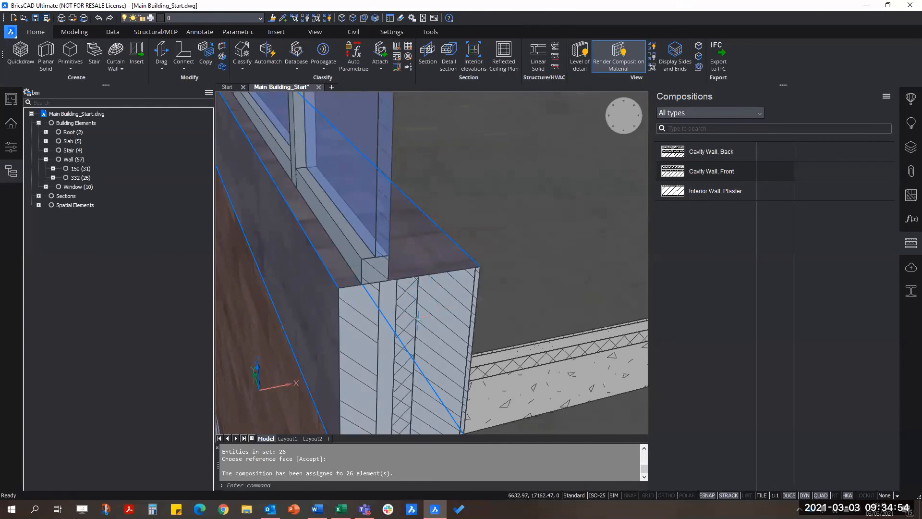
middle_click_drag(439, 302, 375, 252, "shift")
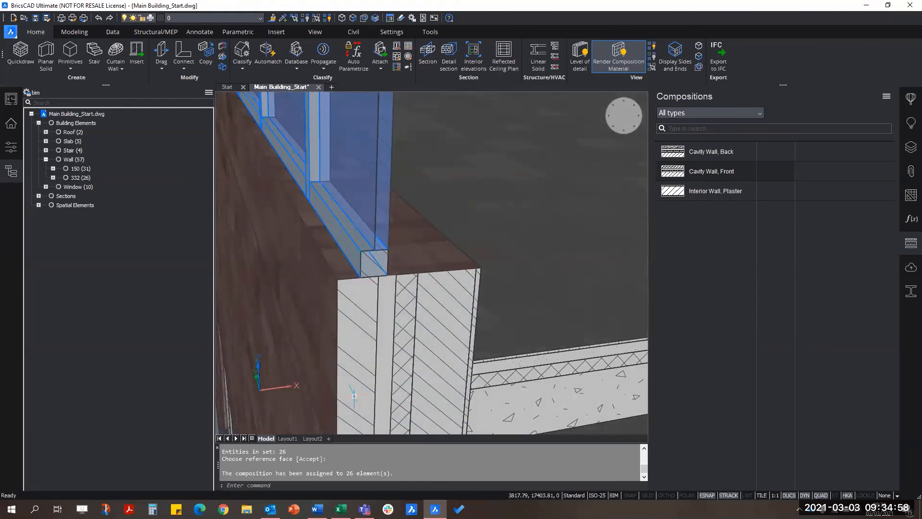
middle_click_drag(373, 324, 414, 257, "shift")
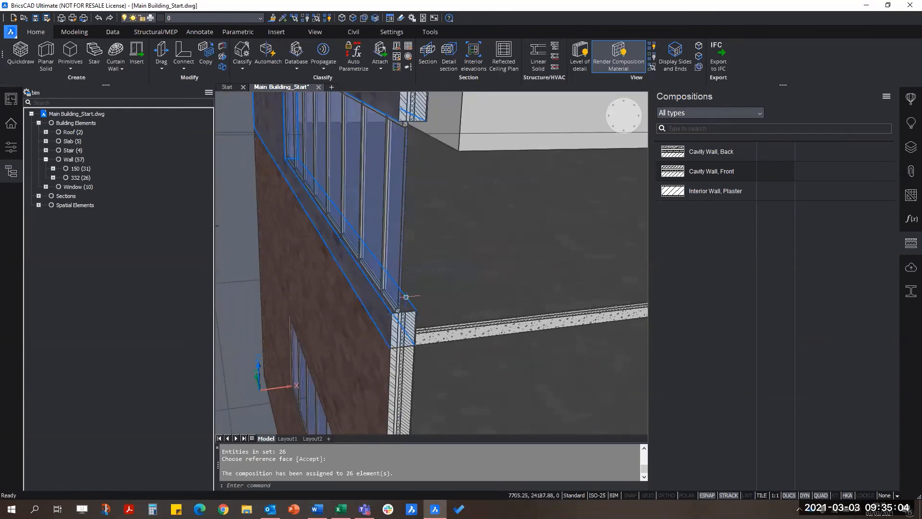
scroll(408, 202, "down", 5)
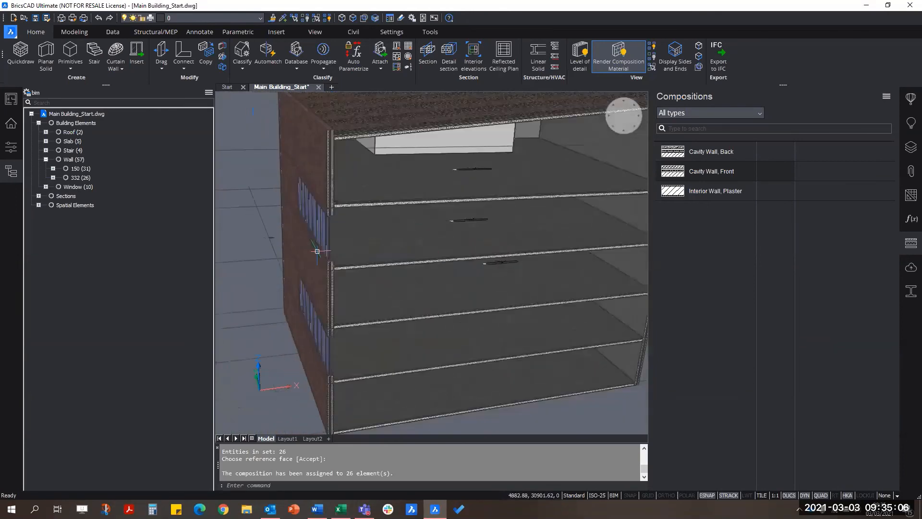
scroll(433, 215, "up", 6)
middle_click_drag(432, 215, 404, 297, "shift")
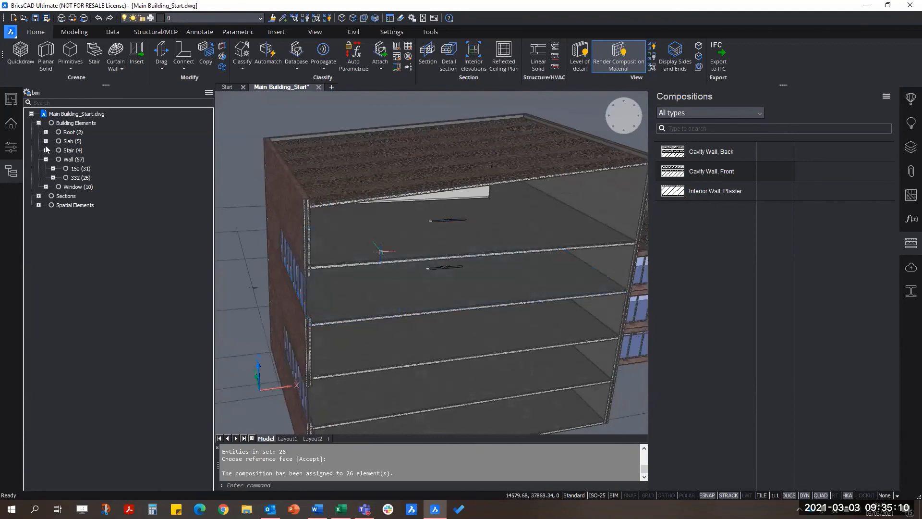
- Select all 150 mm walls and assign them the Interior Wall, Plaster composition, accepting the reference face
left_click(80, 168)
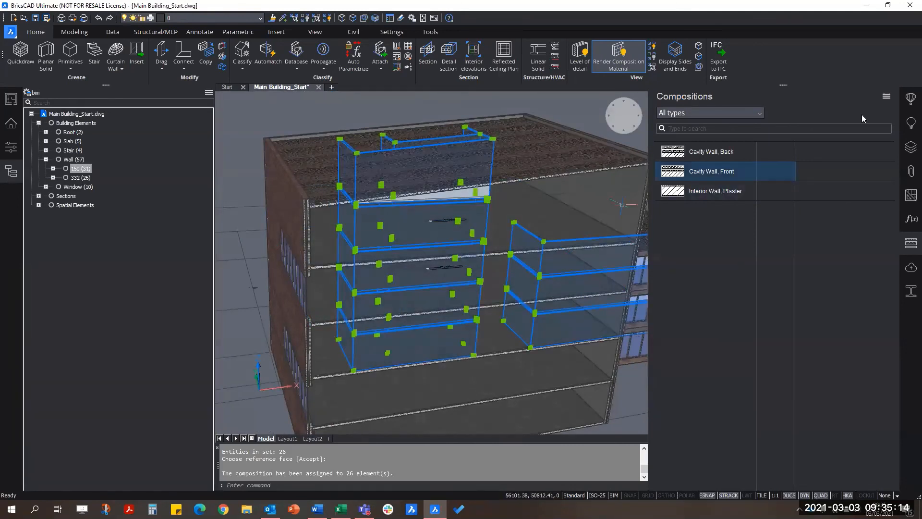
left_click(886, 96)
left_click(884, 85)
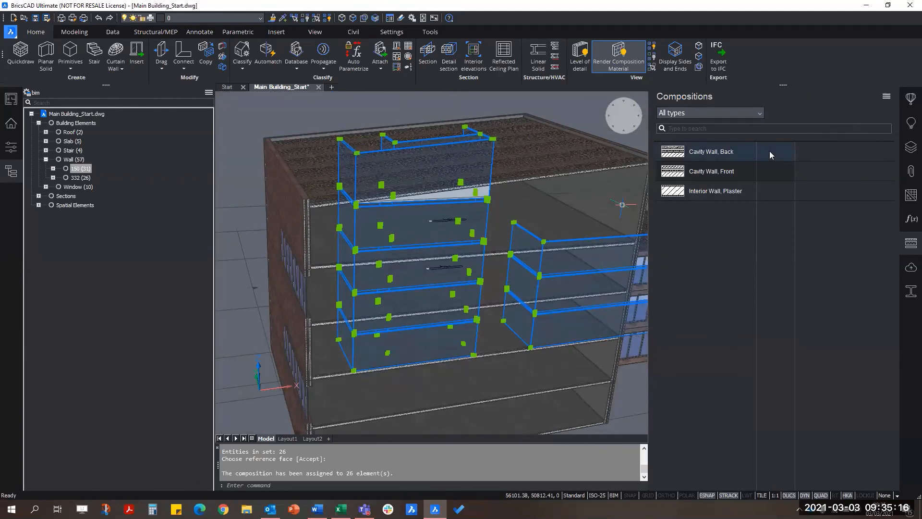
left_click_drag(711, 195, 458, 196)
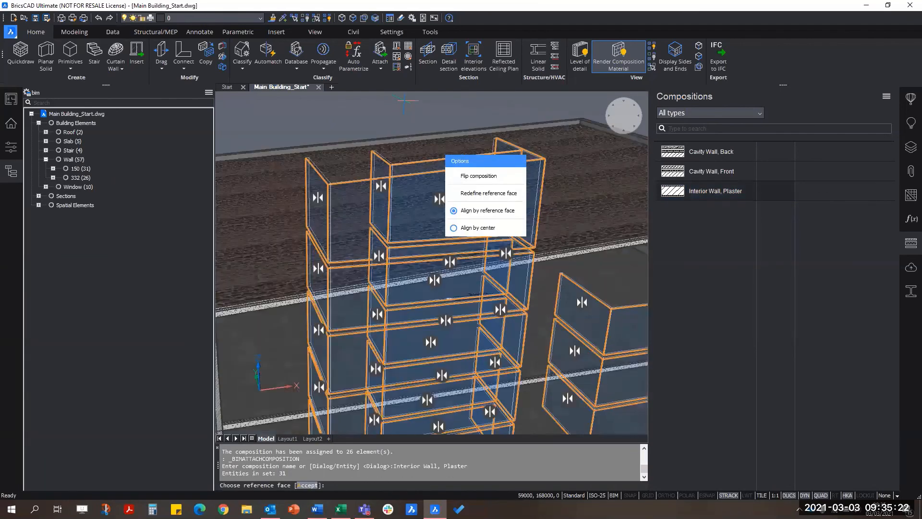
scroll(453, 257, "up", 6)
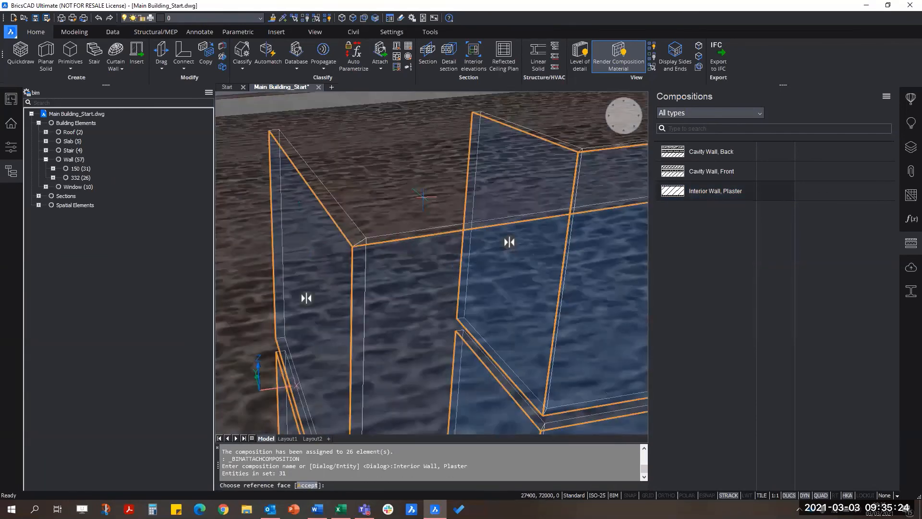
key("Return")
- Examine the cut main building's interior from close up and as a whole beside the side wing
scroll(356, 183, "down", 6)
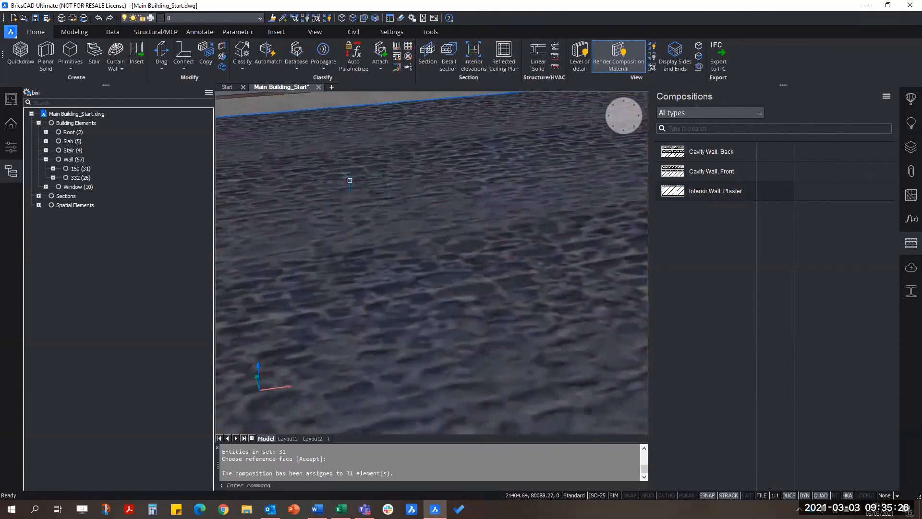
scroll(356, 183, "down", 2)
scroll(427, 230, "up", 8)
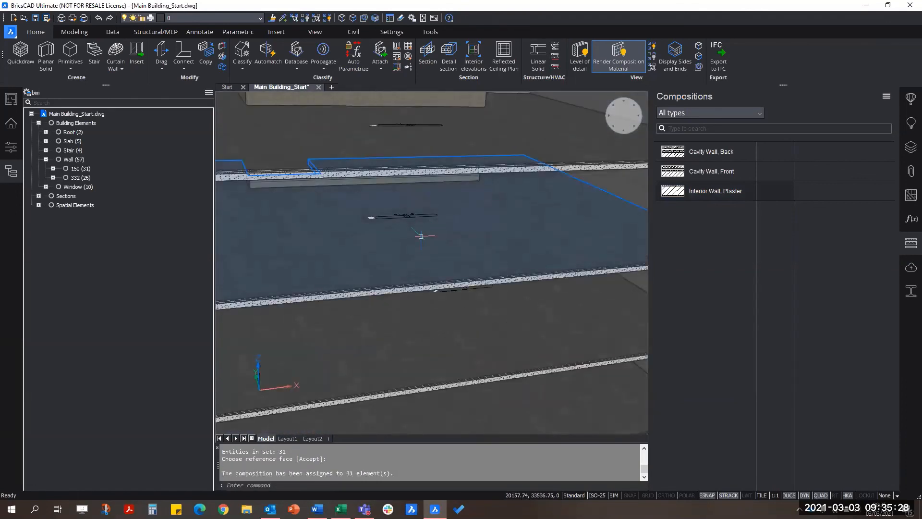
scroll(434, 244, "down", 8)
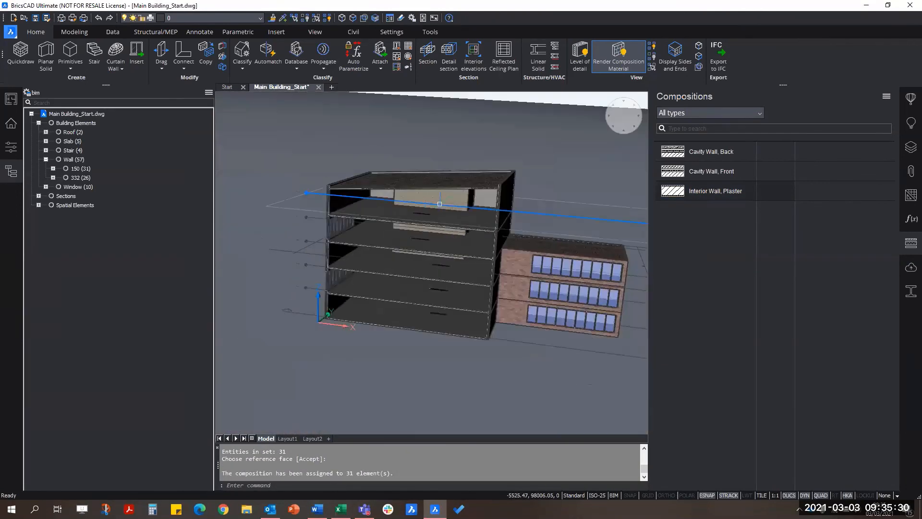
scroll(439, 194, "up", 8)
key("Escape")
key("Escape")
scroll(308, 192, "down", 3)
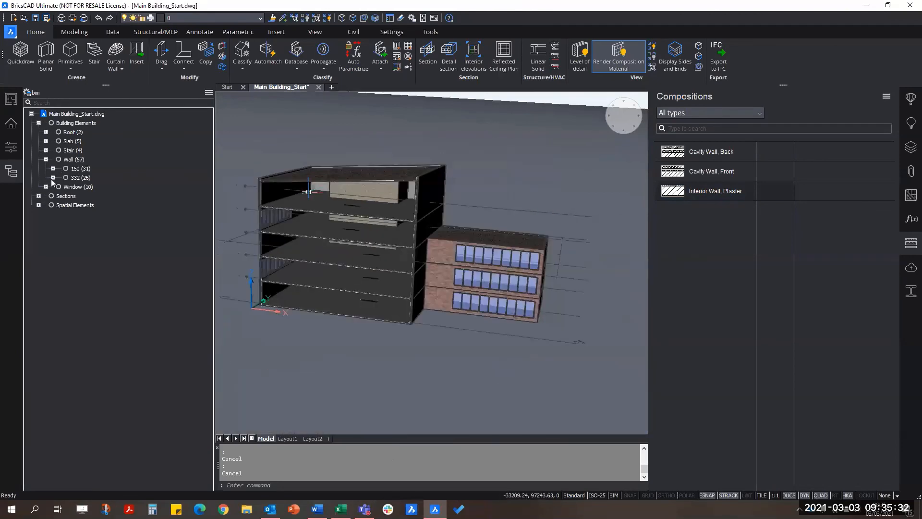
- Bring the whole building into view and list the individual walls of the 150 mm group in the structure tree
middle_click_drag(536, 270, 449, 317, "shift")
middle_click_drag(370, 234, 312, 241)
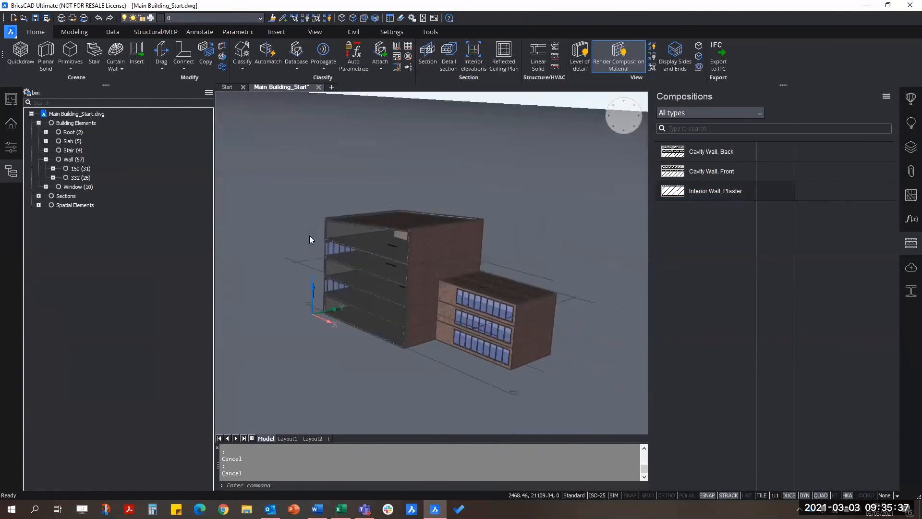
left_click(53, 169)
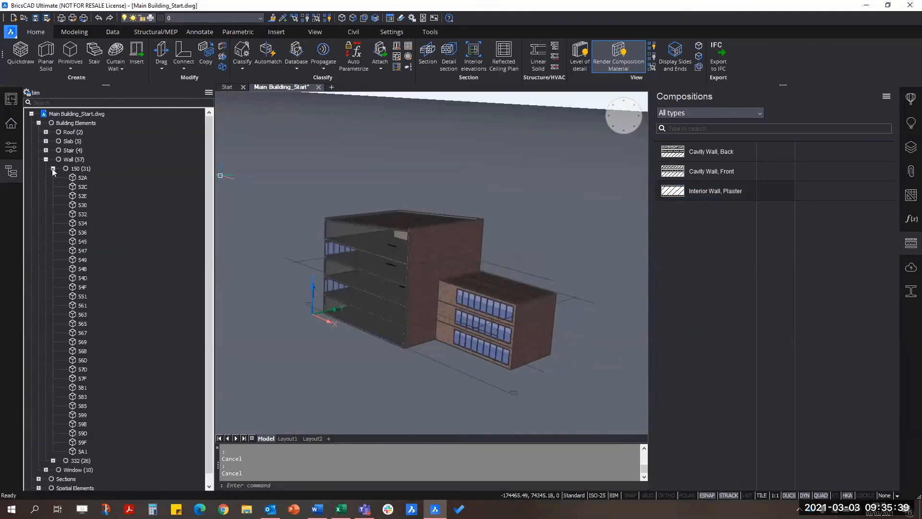
- Add BIM Composition to the Building Elements grouping of the structure tree, place it above BIM Thickness and apply the configuration
left_click(27, 92)
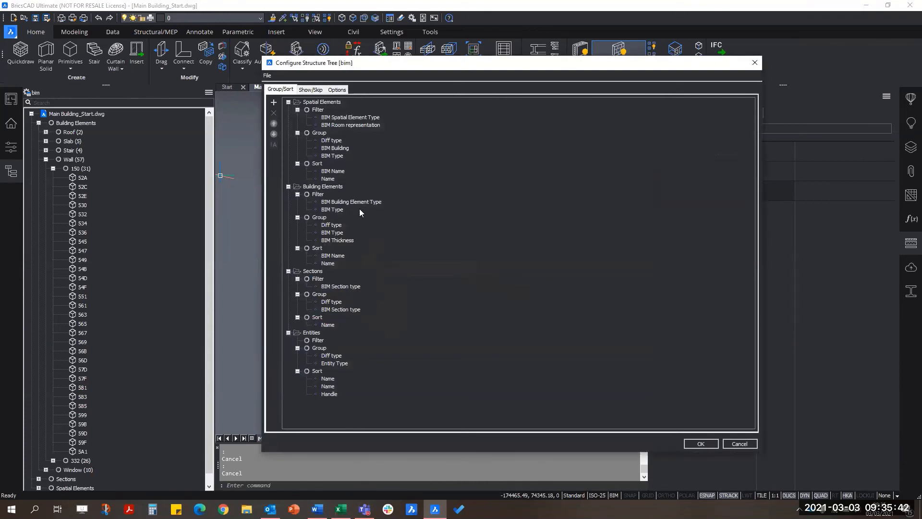
left_click(337, 241)
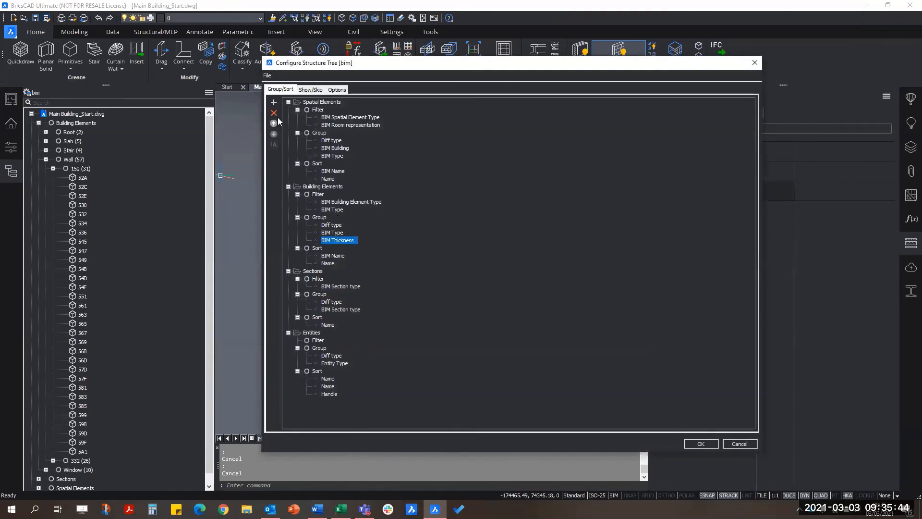
left_click(274, 103)
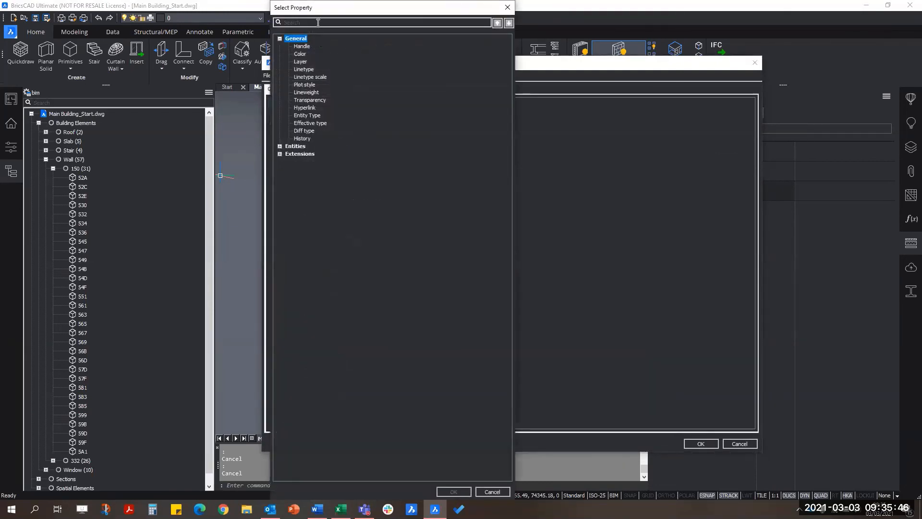
left_click(280, 154)
left_click(288, 161)
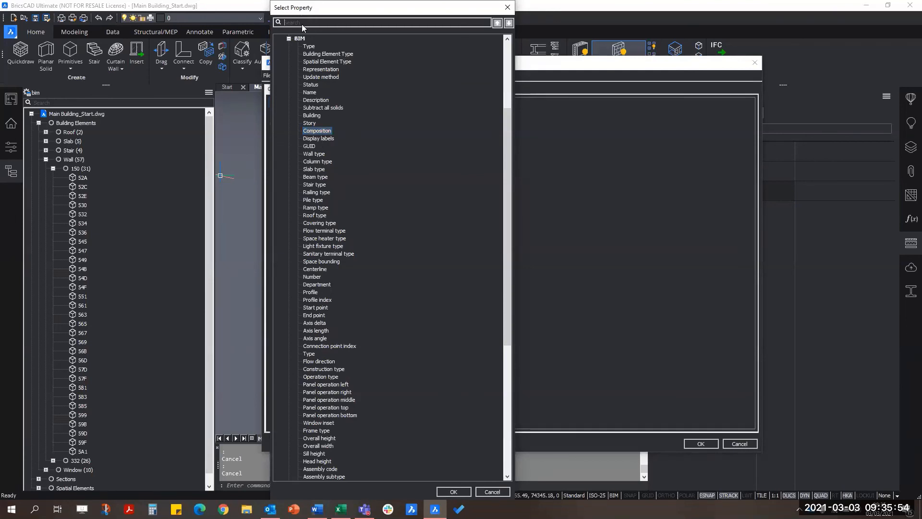
type("composition")
left_click(453, 492)
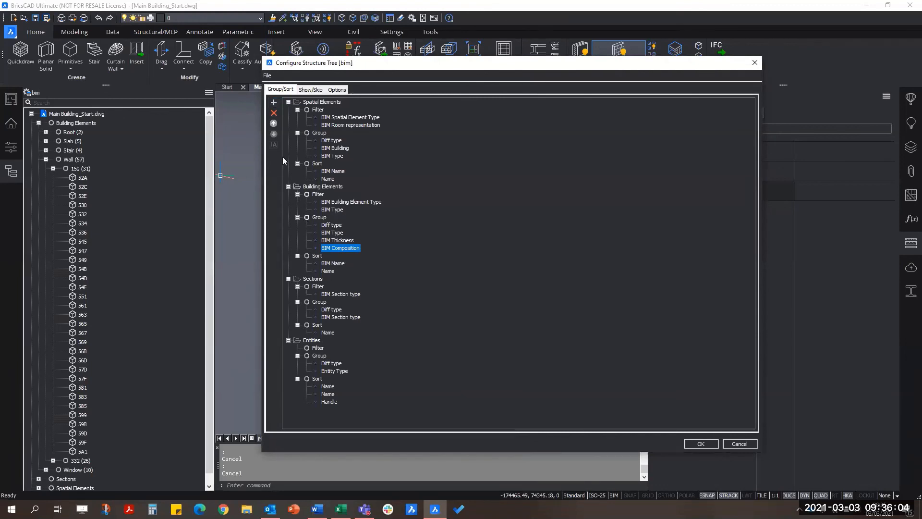
left_click(272, 123)
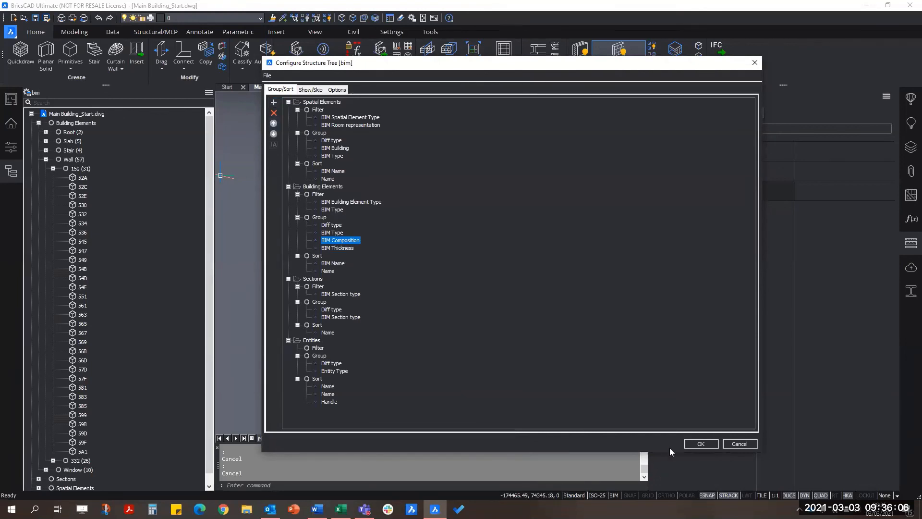
left_click(697, 444)
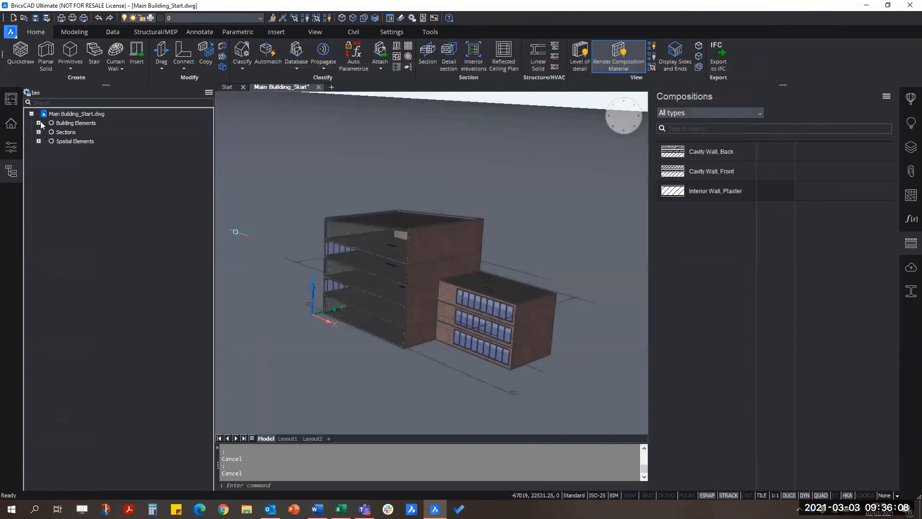
- Expand the roofs and walls by composition in the structure tree and highlight the Interior Wall, Plaster walls in the model
left_click(39, 123)
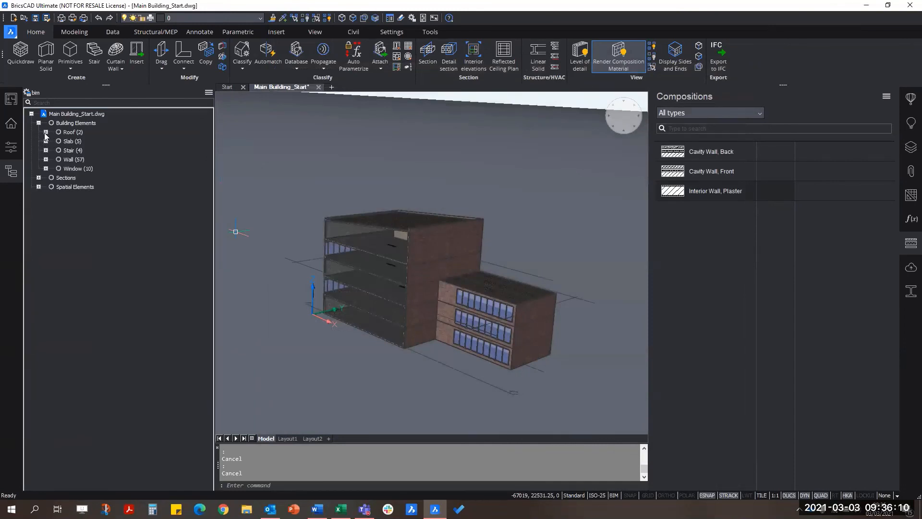
left_click(46, 132)
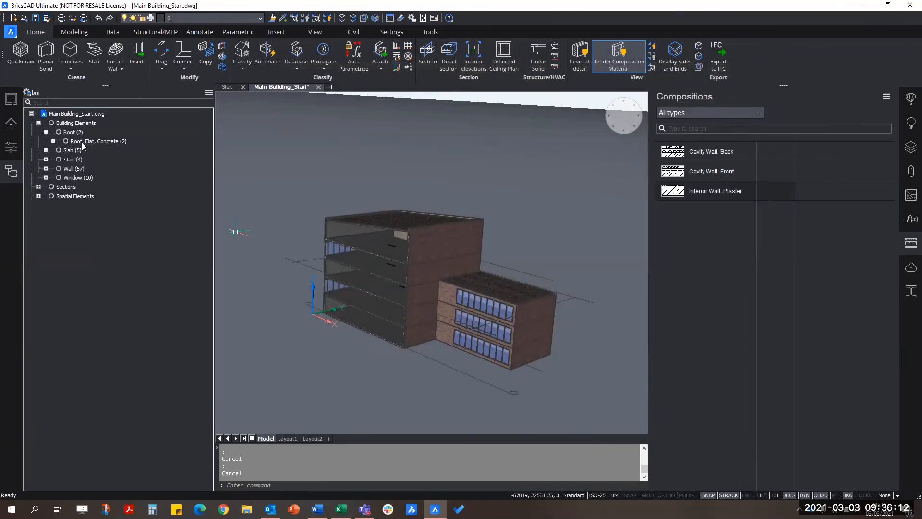
left_click(46, 168)
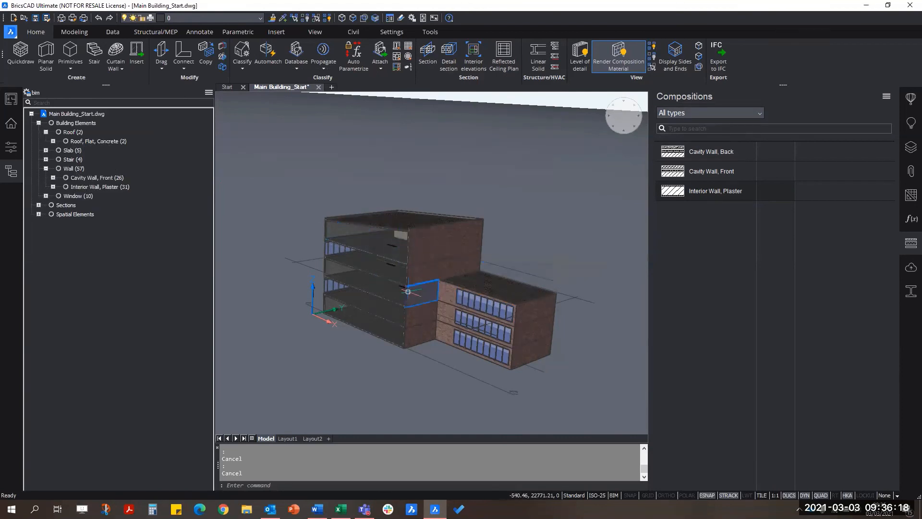
left_click(112, 187)
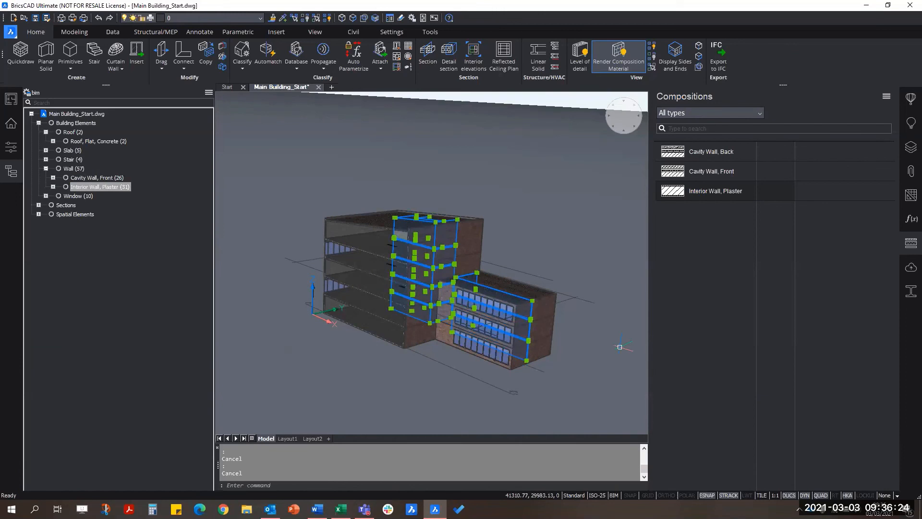
middle_click_drag(375, 408, 418, 397, "shift")
scroll(418, 398, "down", 2)
middle_click_drag(422, 365, 575, 409)
scroll(479, 365, "up", 5)
key("Escape")
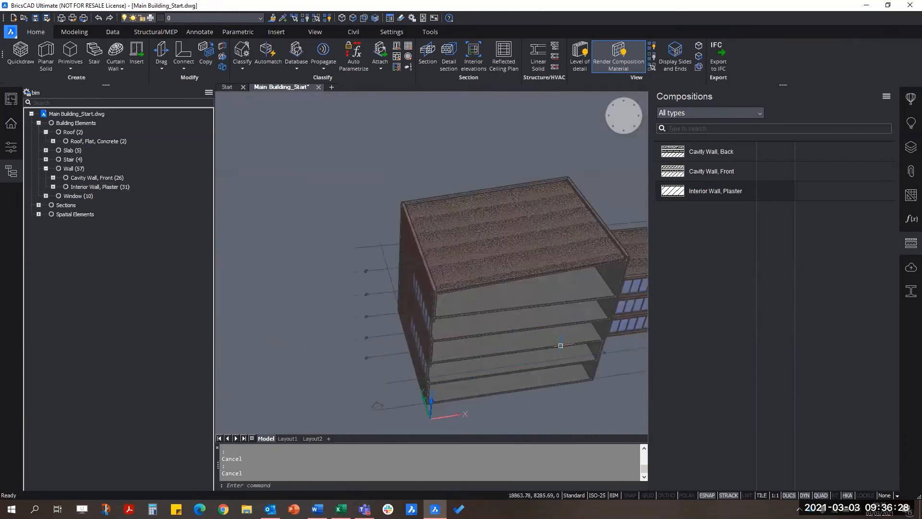
- Toggle the level of detail between 2 and 0 on the cut main building, leaving it at 2
middle_click_drag(561, 346, 583, 319, "shift")
scroll(495, 251, "up", 5)
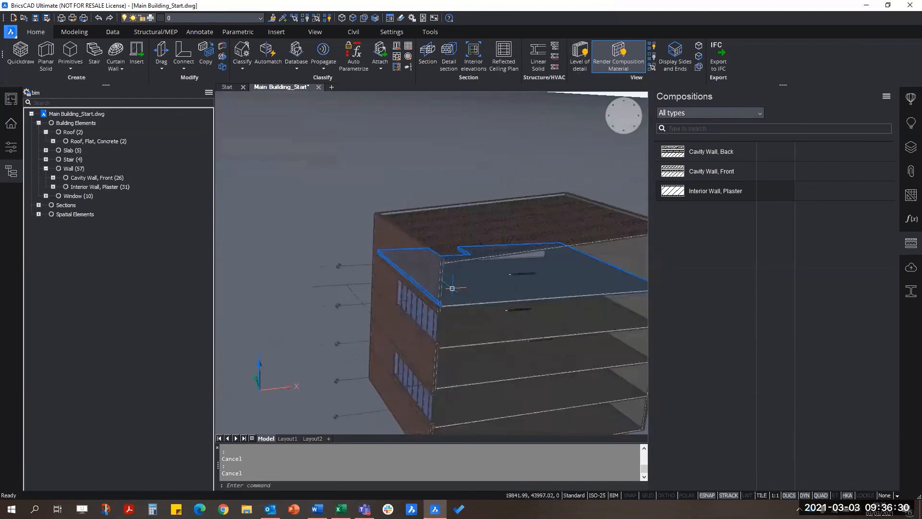
scroll(495, 251, "down", 3)
left_click(580, 59)
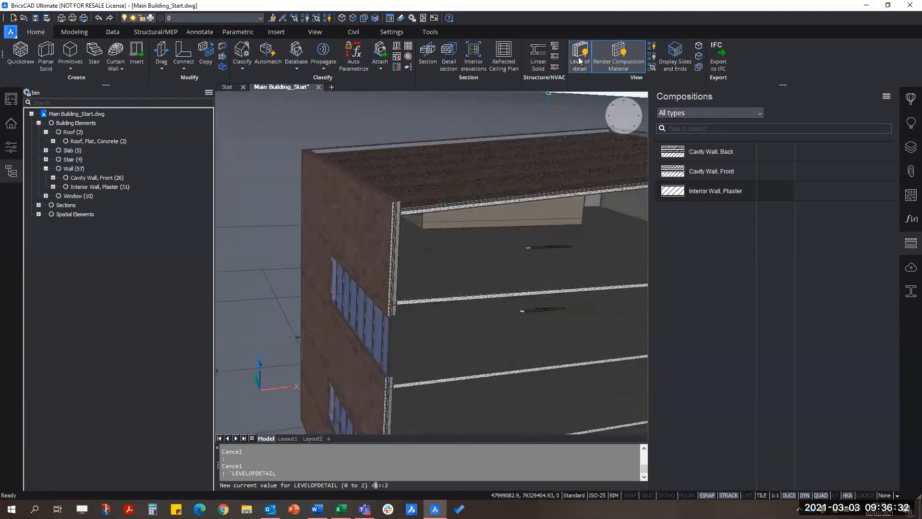
type("2")
key("Return")
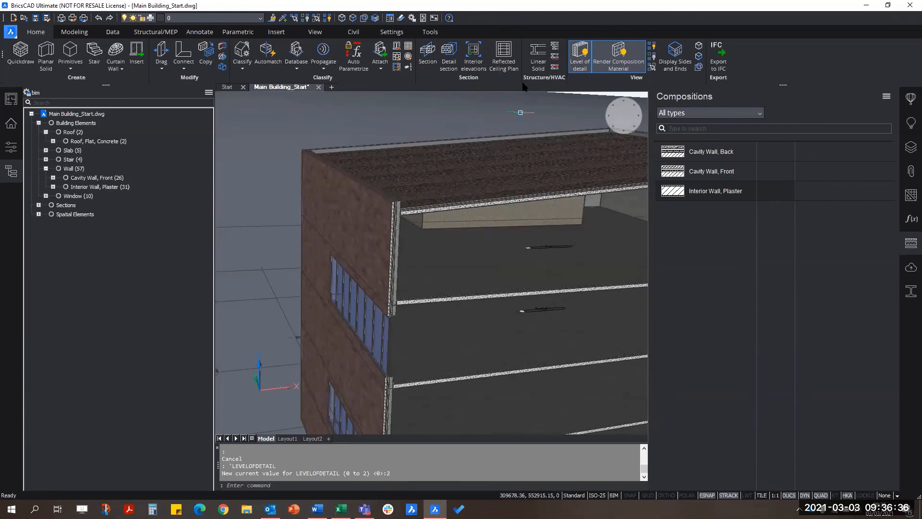
left_click(572, 60)
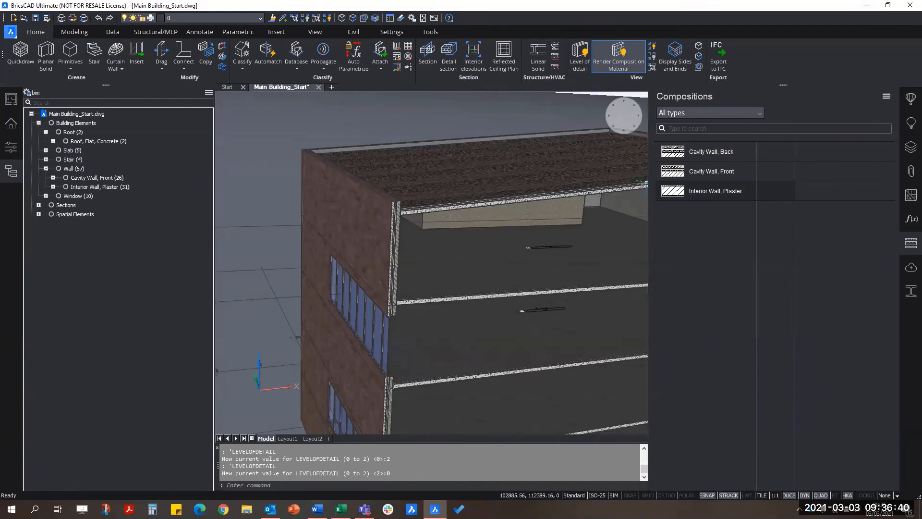
left_click(581, 56)
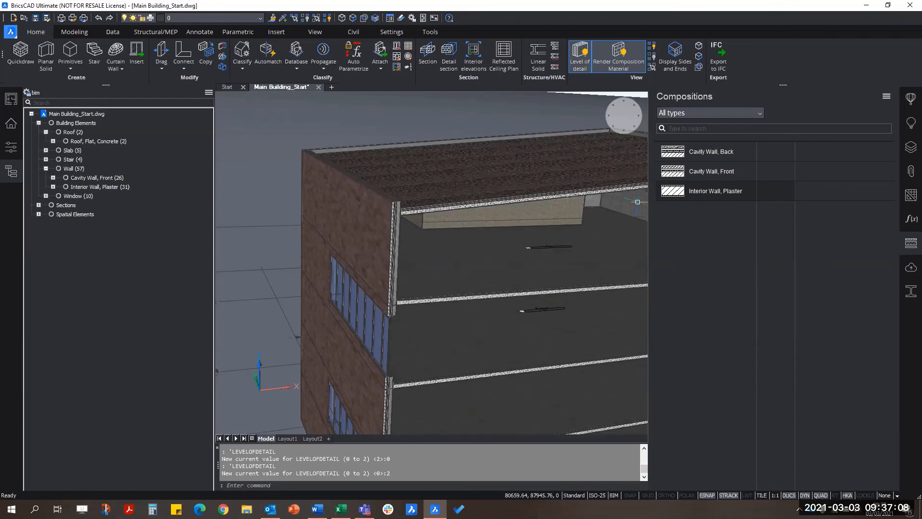
- Examine the composition layers in the section at the roof and wall junction and at the bottom corner where the wall meets the slab
scroll(466, 199, "up", 5)
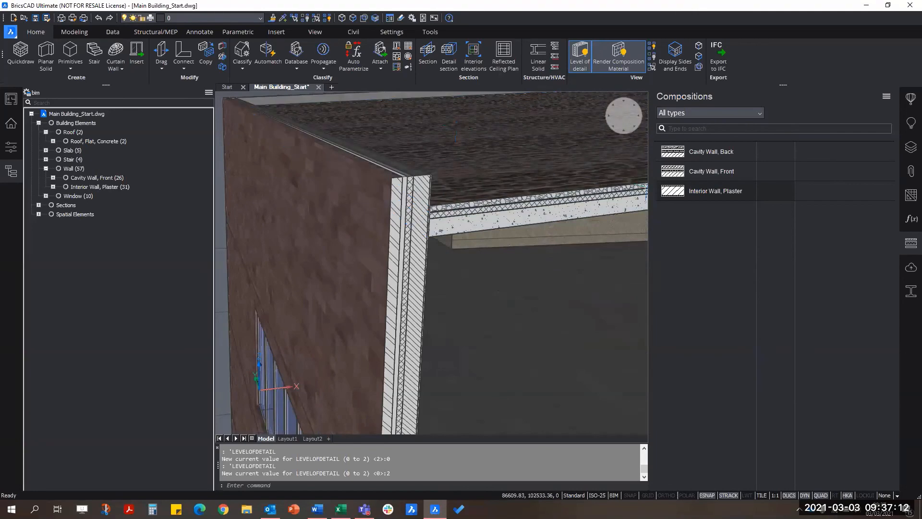
scroll(473, 220, "down", 6)
middle_click_drag(526, 291, 471, 269)
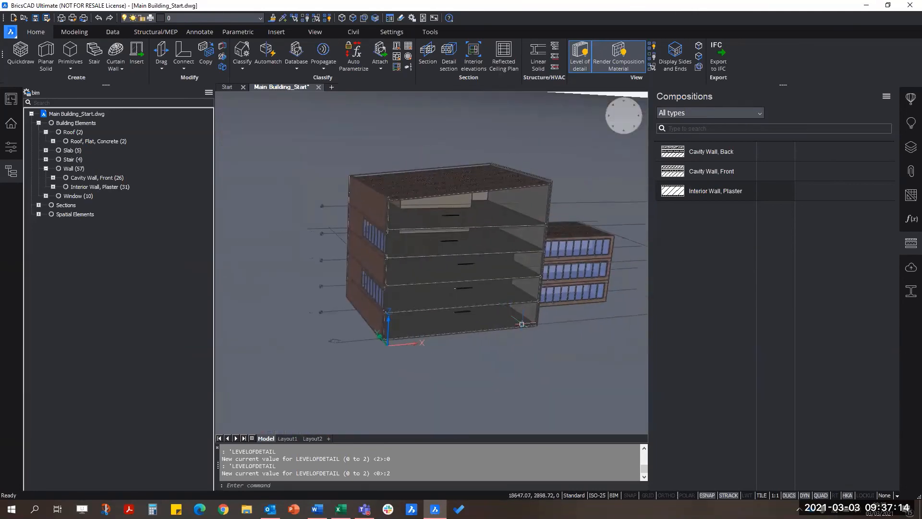
middle_click_drag(507, 372, 543, 318, "shift")
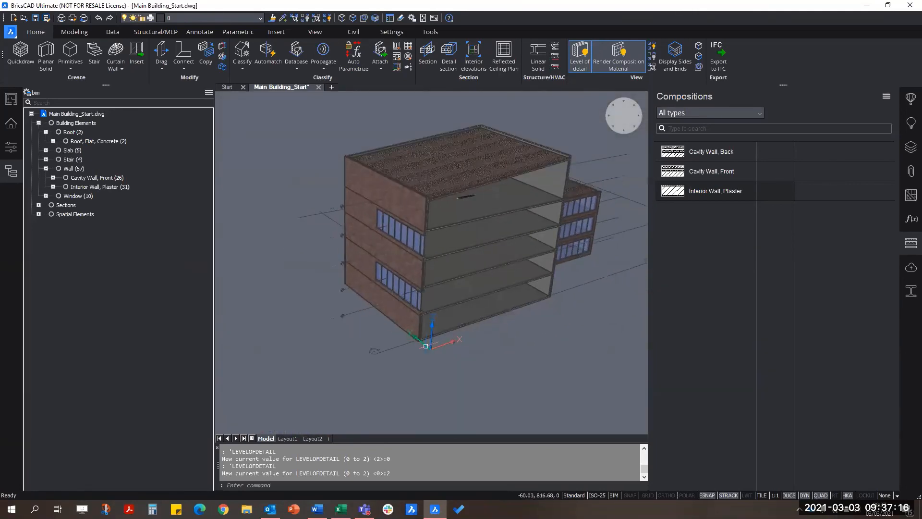
scroll(392, 326, "up", 6)
scroll(422, 319, "up", 6)
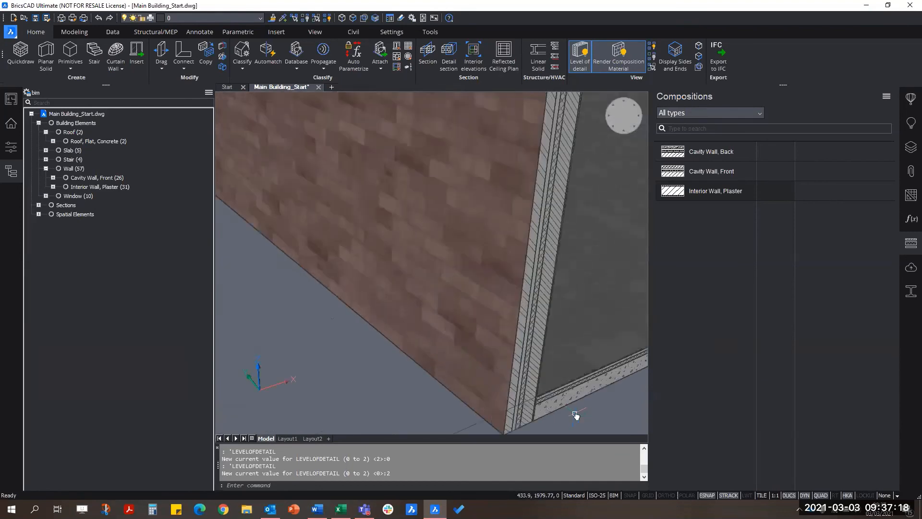
middle_click_drag(578, 413, 358, 274)
scroll(360, 309, "up", 6)
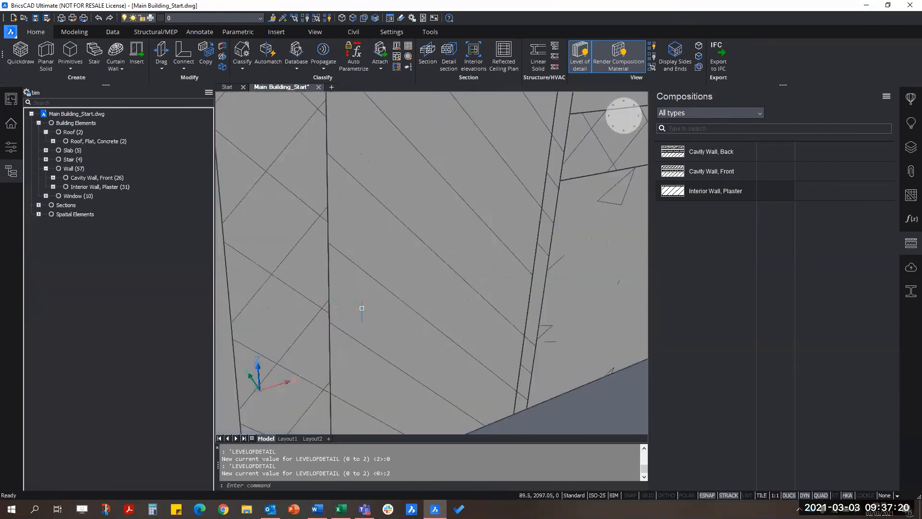
scroll(360, 309, "down", 5)
mouse_move(430, 323)
middle_mouse_down("shift")
mouse_move(381, 306)
mouse_move(390, 330)
mouse_move(392, 313)
mouse_move(405, 310)
mouse_move(382, 298)
middle_mouse_up("shift")
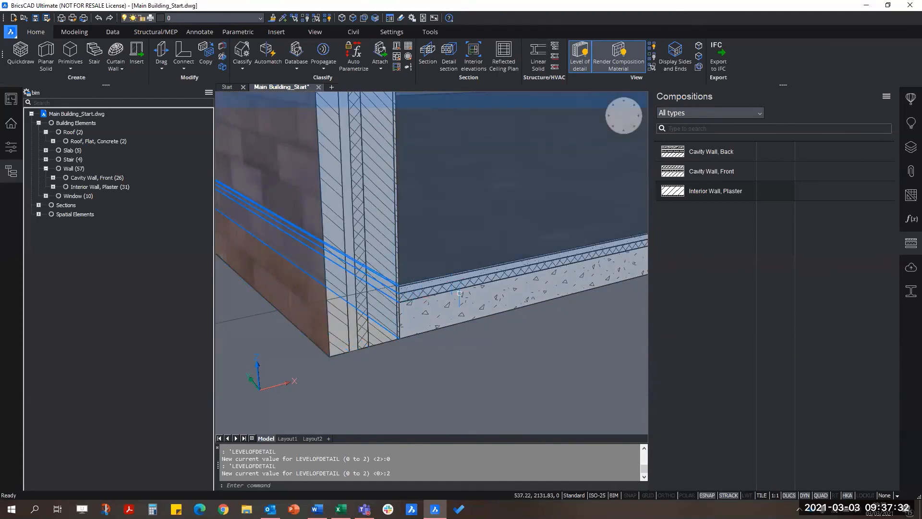
- Turn on face selection and select the cavity wall's innermost ply face at the bottom corner beside the slab
key("Escape")
key("Escape")
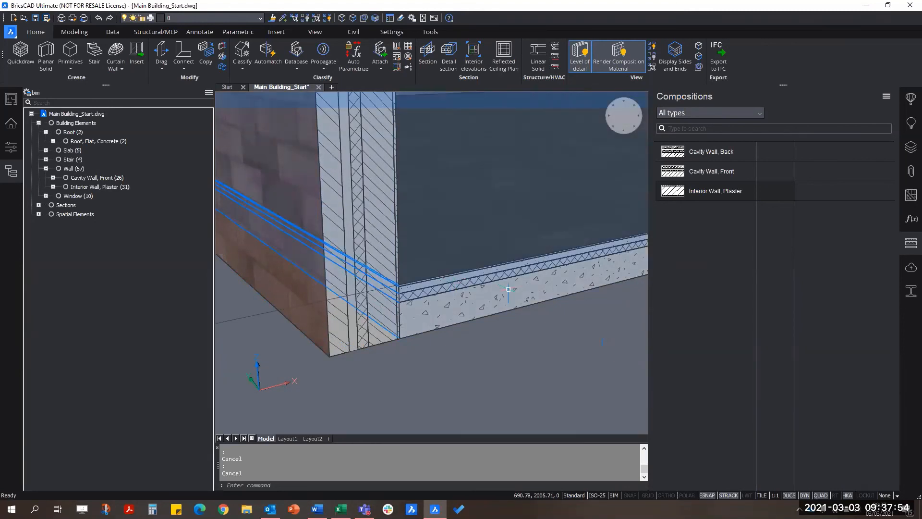
left_click(352, 18)
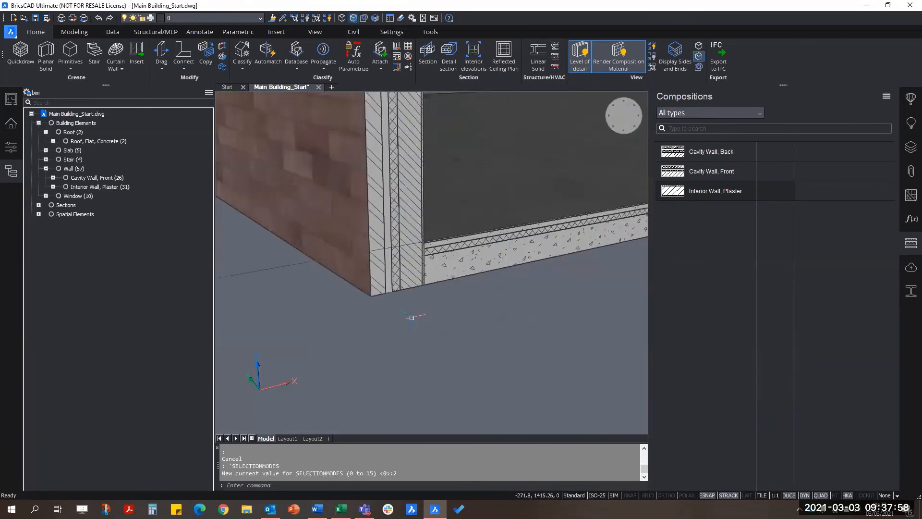
mouse_move(419, 309)
middle_mouse_down("shift")
mouse_move(432, 319)
mouse_move(421, 312)
mouse_move(431, 309)
middle_mouse_up("shift")
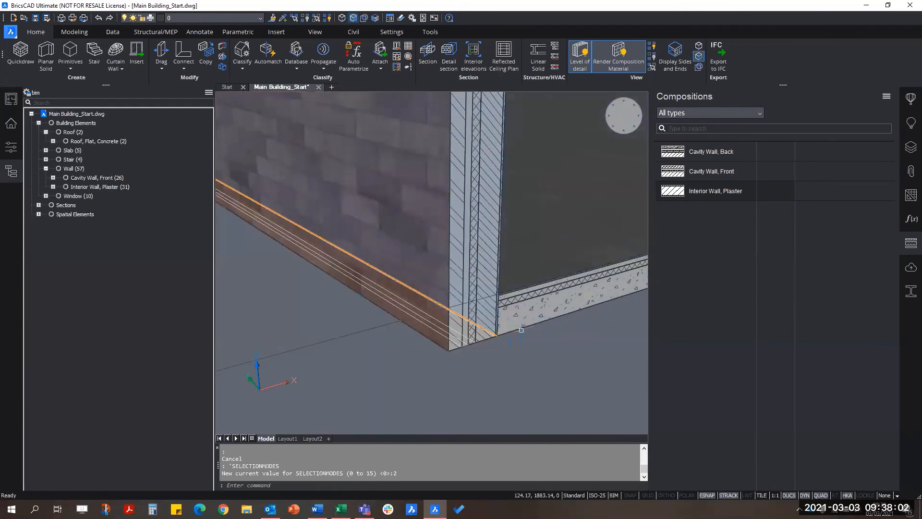
scroll(475, 324, "up", 3)
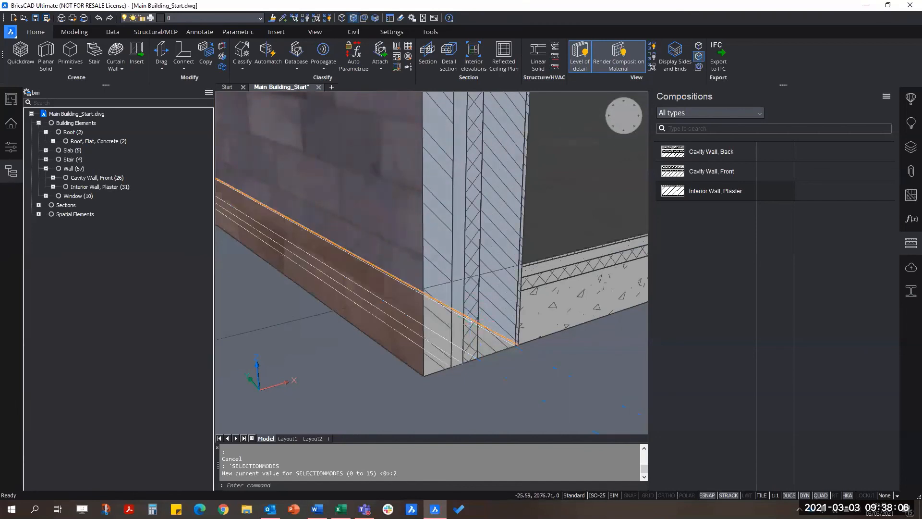
left_click(501, 306)
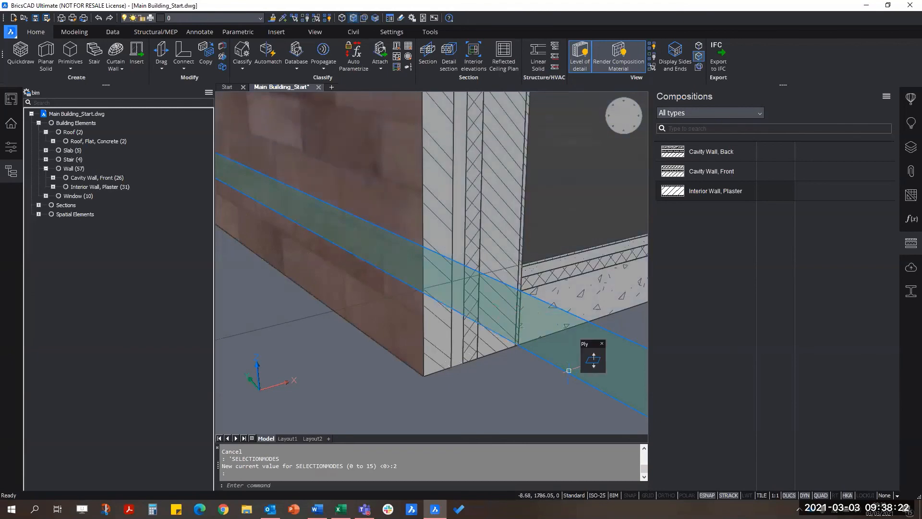
scroll(480, 316, "down", 3)
scroll(478, 299, "up", 4)
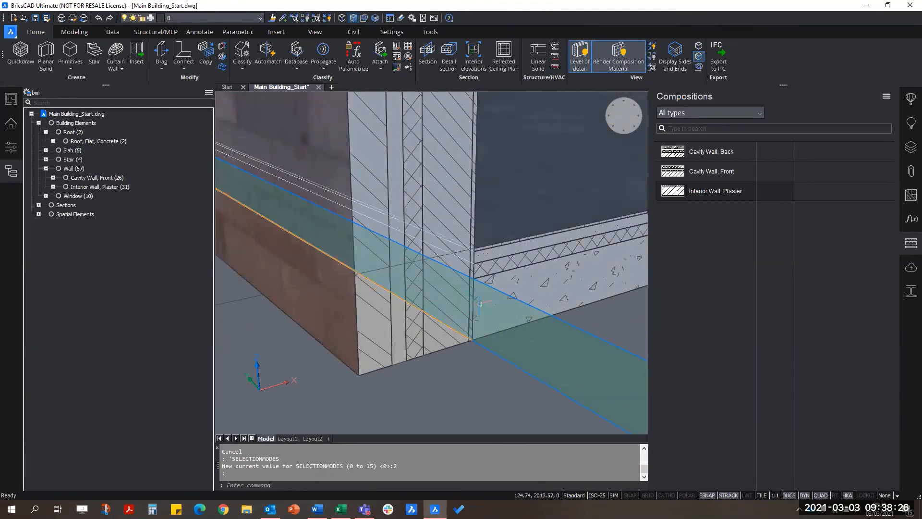
left_click(480, 306)
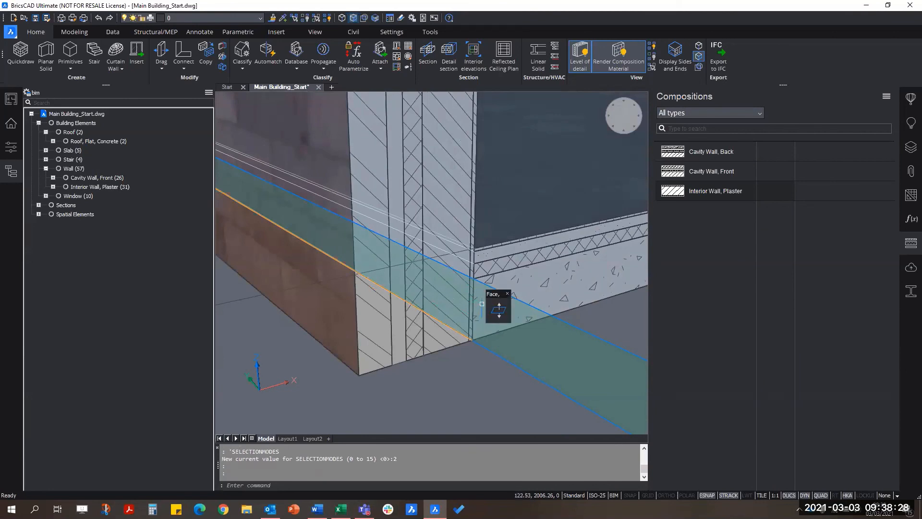
mouse_move(495, 310)
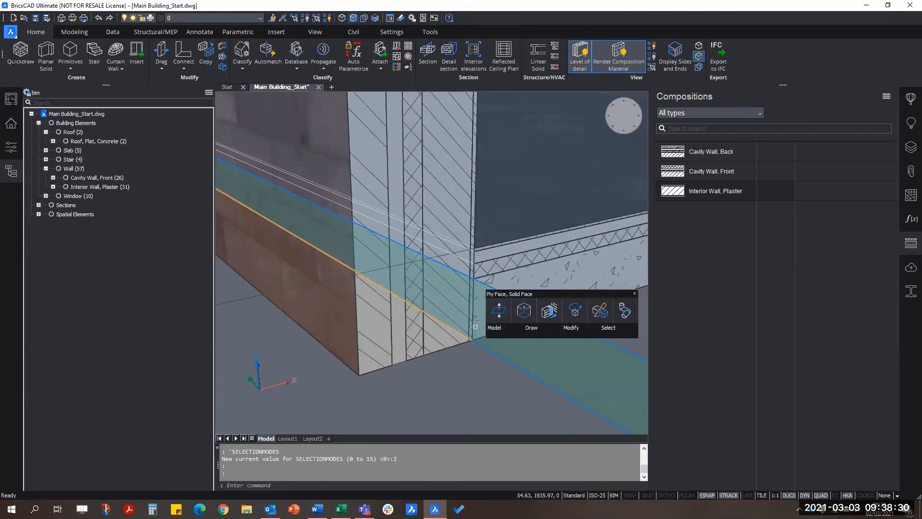
key("Escape")
key("Escape")
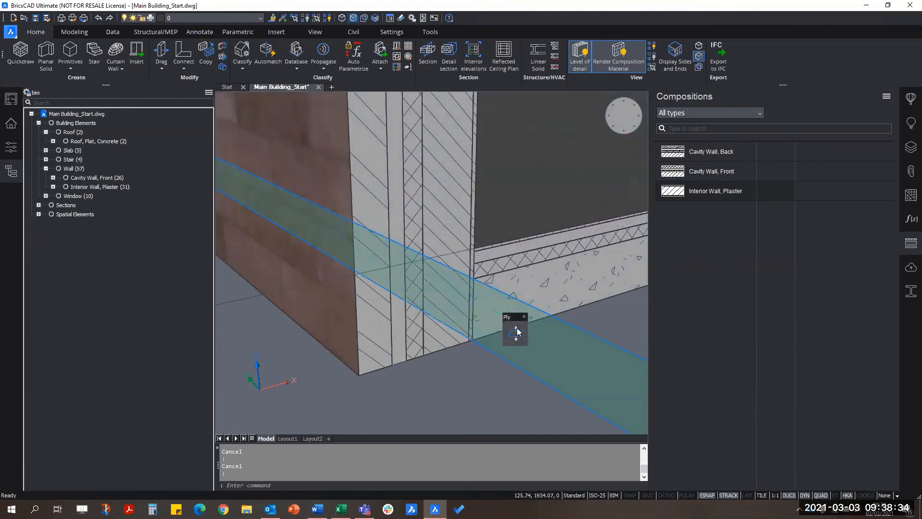
- Push/pull the floor slab's concrete ply face 110 so it meets the inner side of the cavity wall's insulation layer
mouse_move(517, 325)
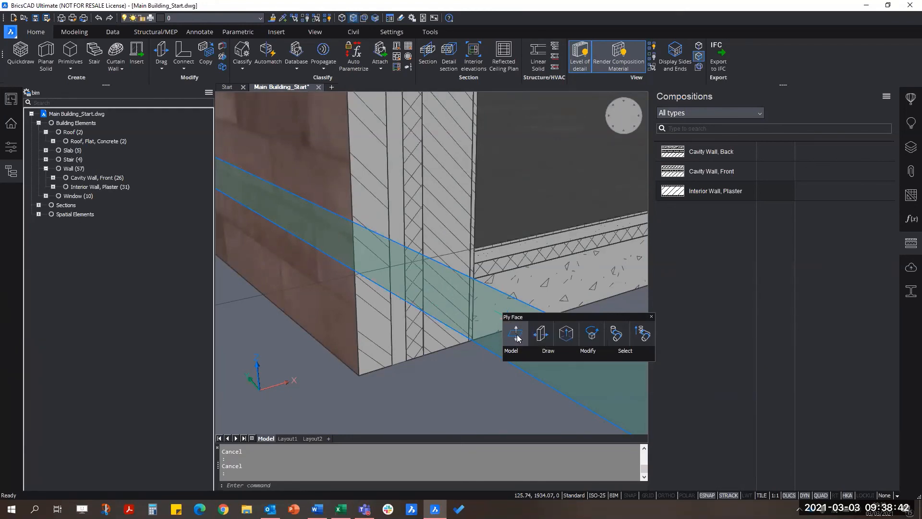
left_click(516, 335)
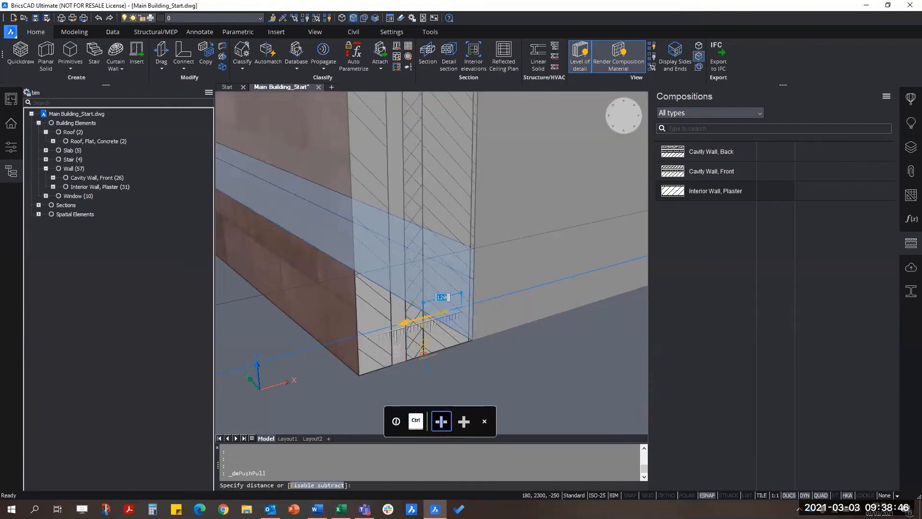
scroll(424, 354, "down", 1)
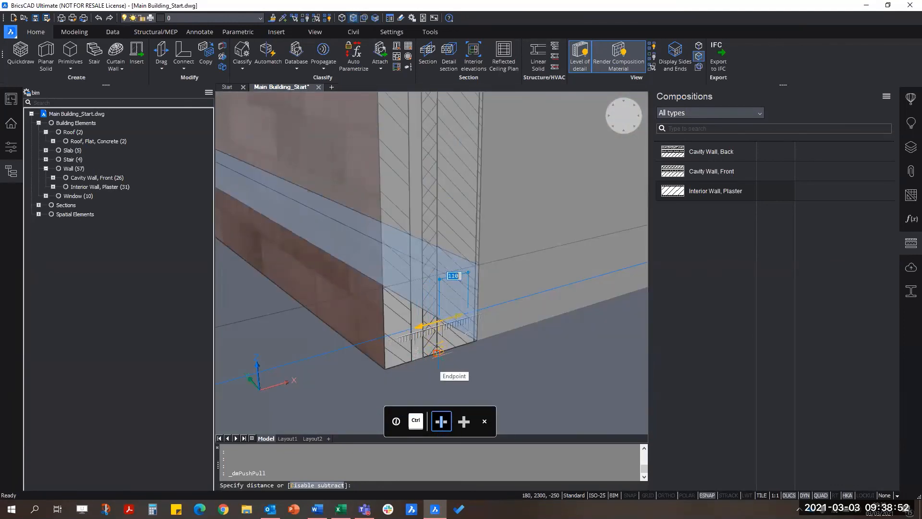
left_click(438, 352)
scroll(438, 346, "up", 2)
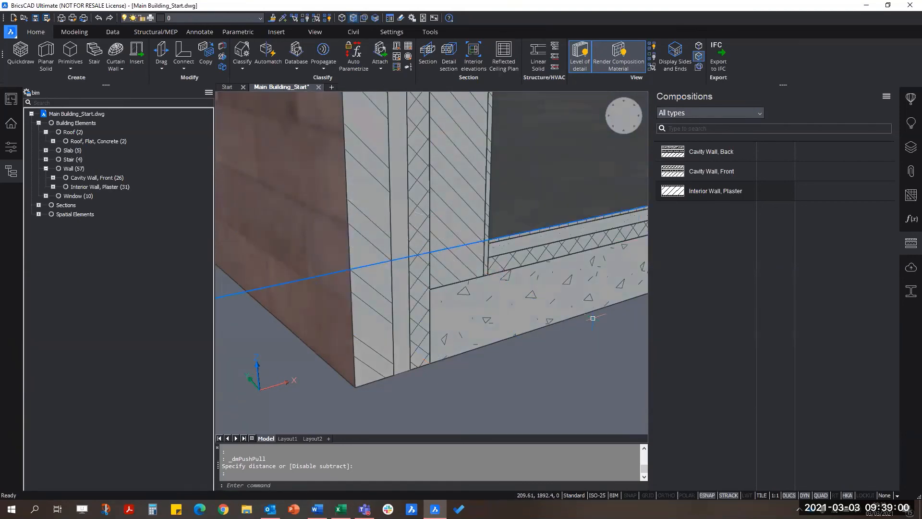
- Try to push/pull the slab's insulation ply face 110 to the inner side of the cavity wall's insulation layer
middle_click_drag(594, 317, 477, 378)
scroll(541, 327, "down", 4)
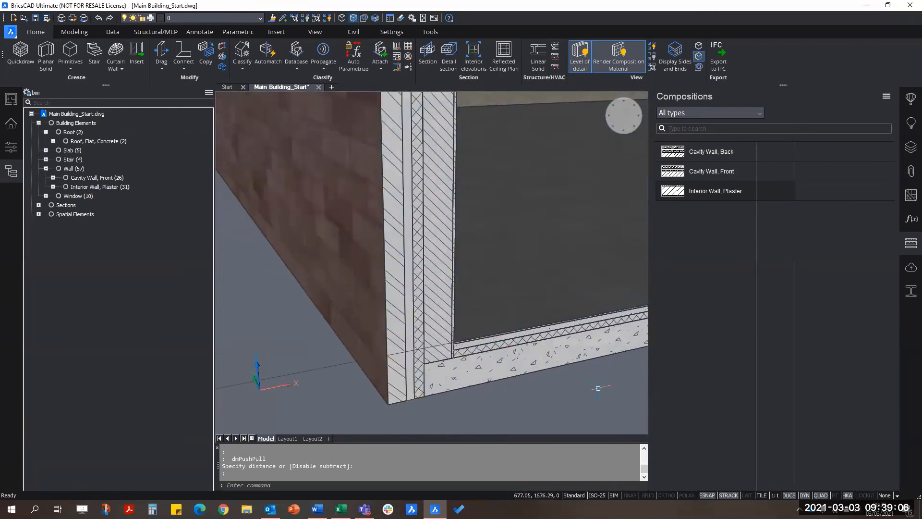
scroll(492, 345, "up", 5)
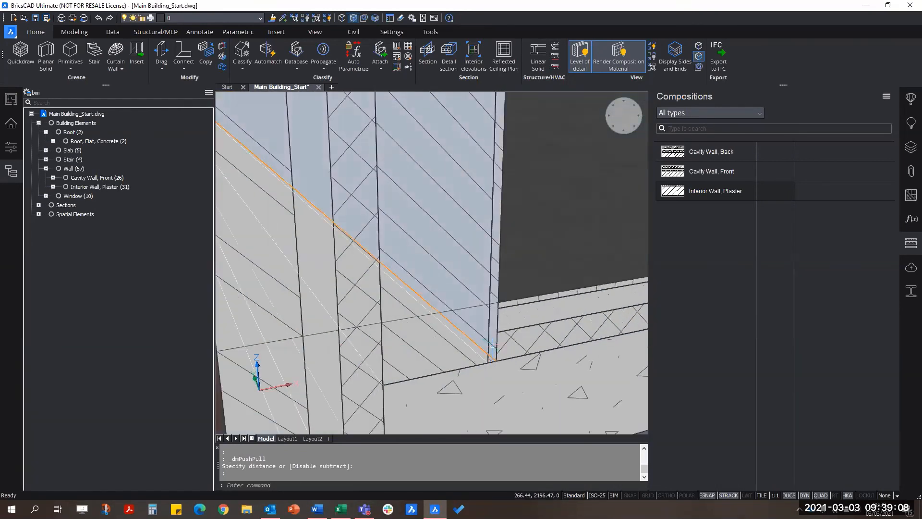
key("Tab")
left_click(488, 346)
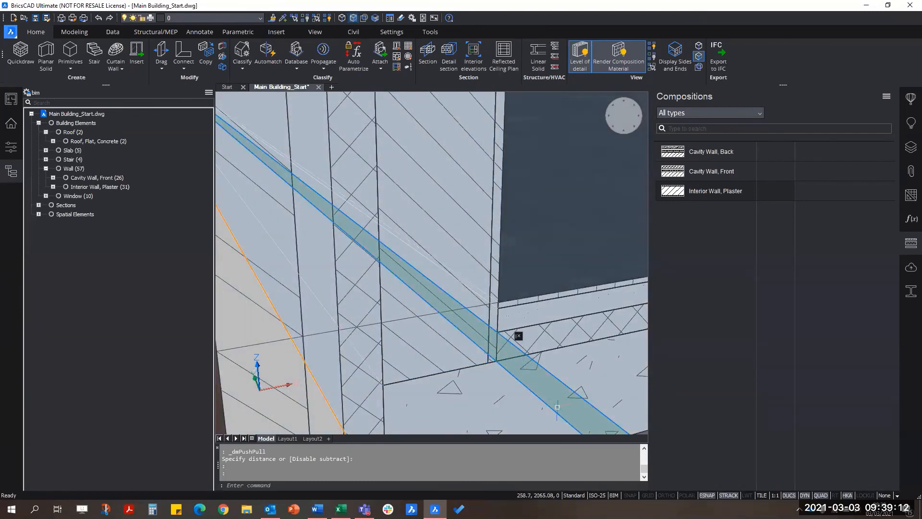
scroll(509, 354, "down", 4)
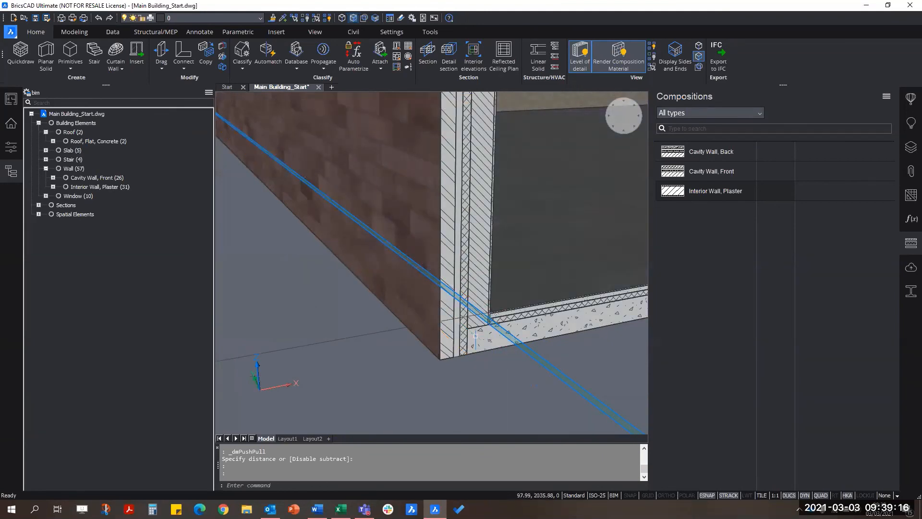
right_click(544, 364)
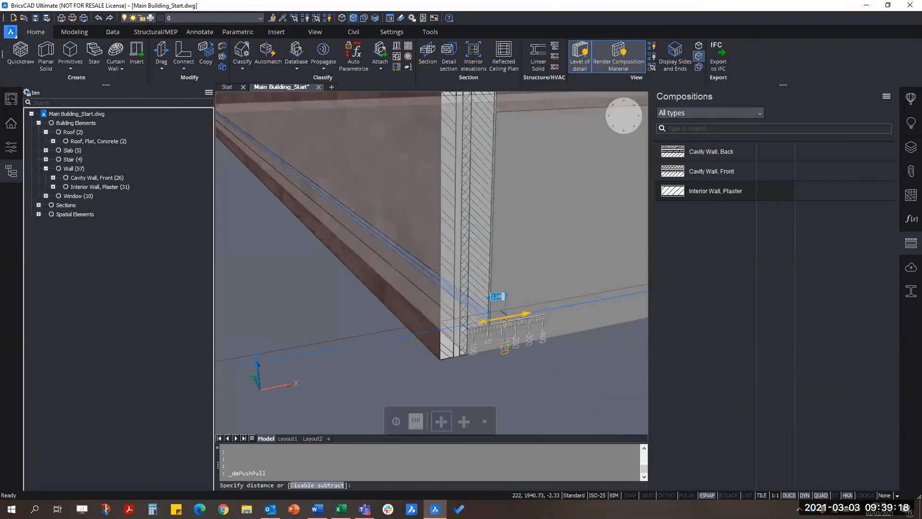
scroll(483, 312, "up", 3)
scroll(481, 336, "up", 3)
scroll(481, 367, "down", 2)
scroll(461, 353, "up", 2)
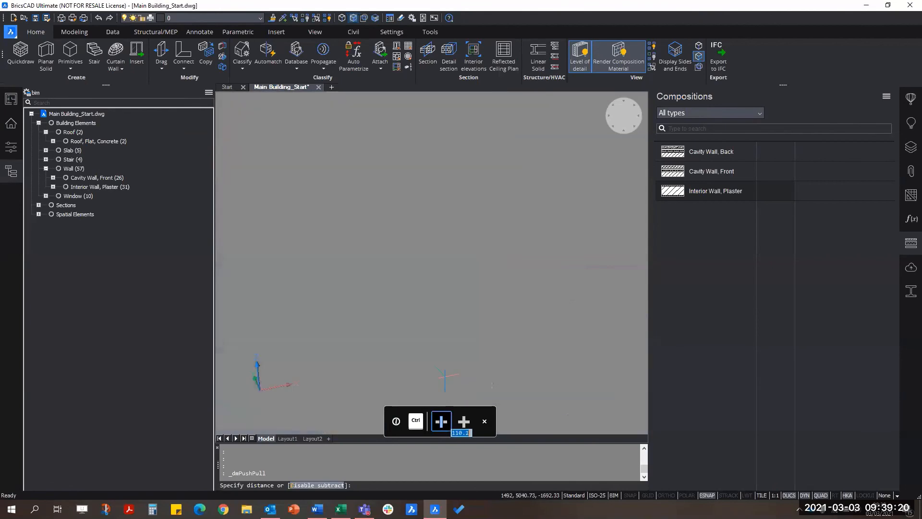
scroll(461, 355, "down", 2)
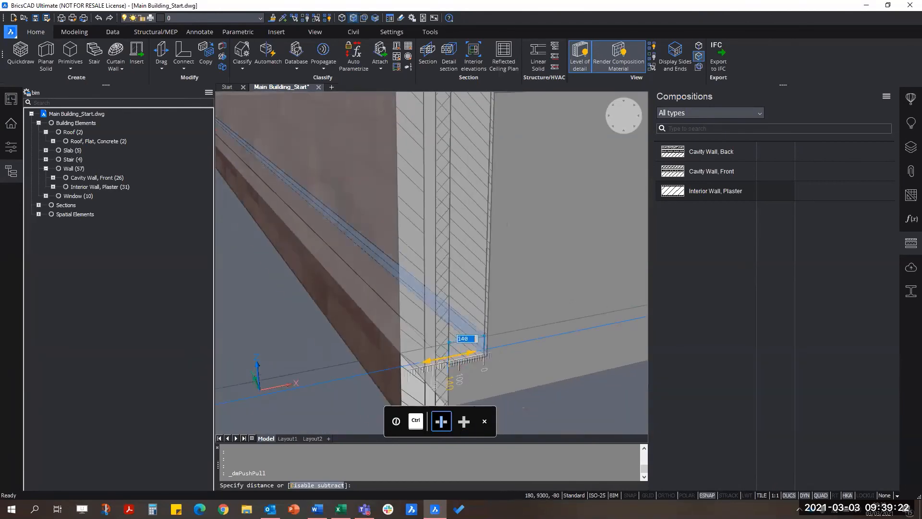
scroll(466, 385, "down", 2)
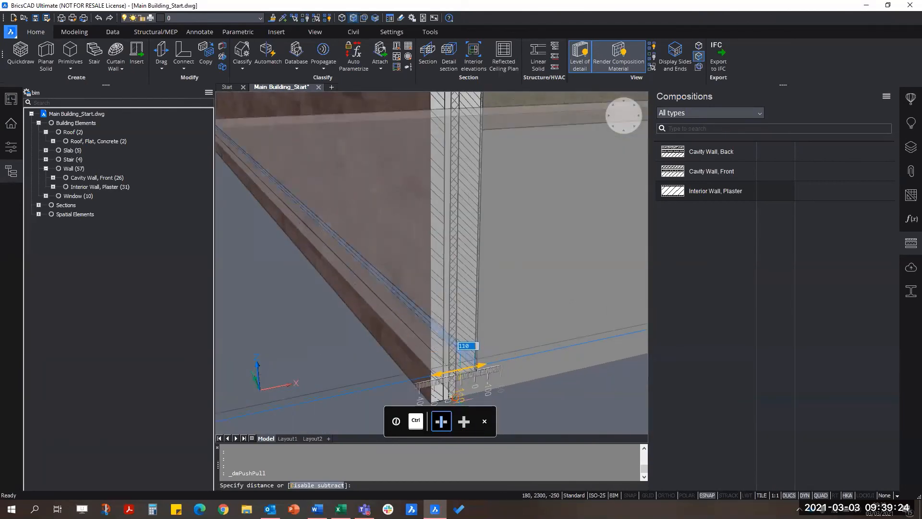
left_click(461, 379)
scroll(463, 370, "up", 5)
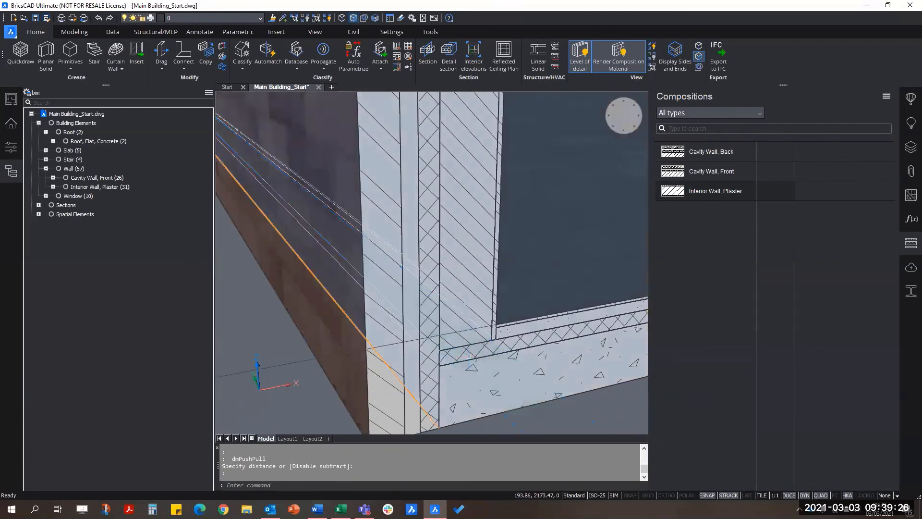
- Undo the extension of the slab's insulation ply into the cavity wall
scroll(469, 356, "up", 4)
key("ctrl+z")
key("ctrl+z")
key("ctrl+z")
key("ctrl+z")
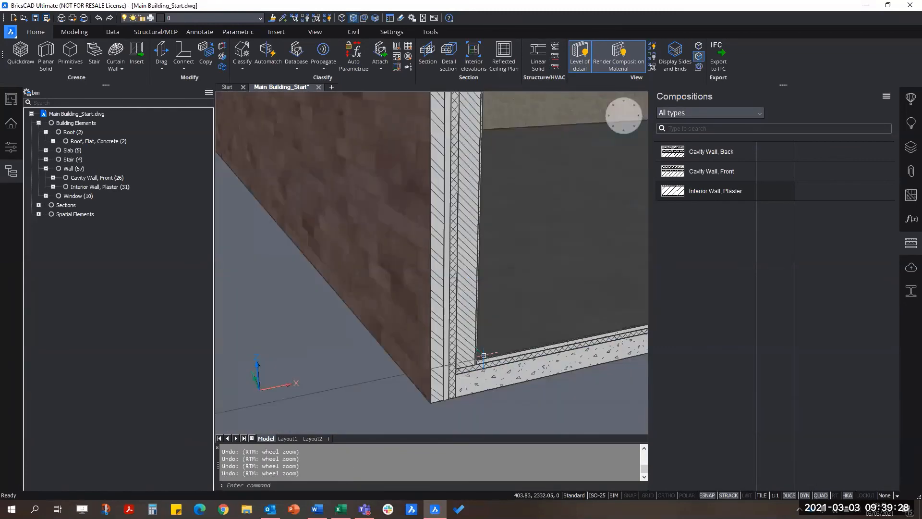
- Push/pull the slab's insulation ply face under the wall's plaster so it ends at the inner masonry layer
scroll(473, 374, "up", 8)
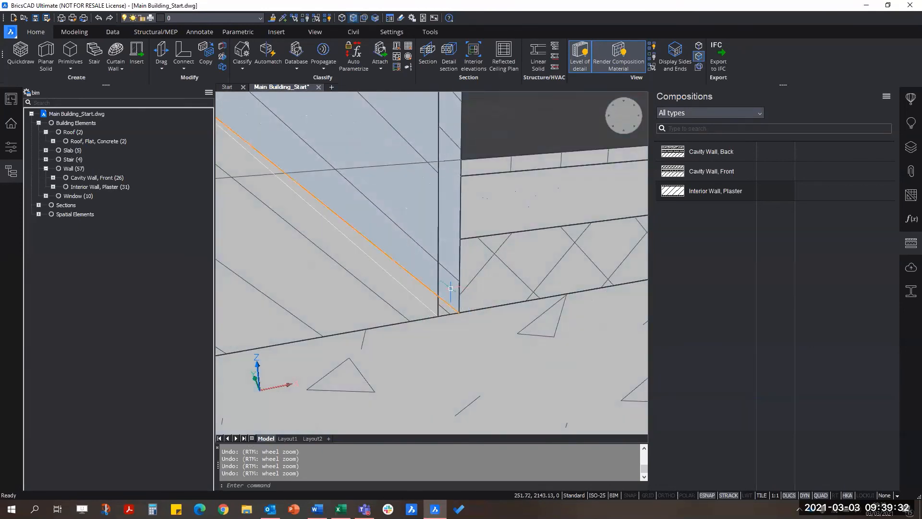
scroll(469, 299, "down", 3)
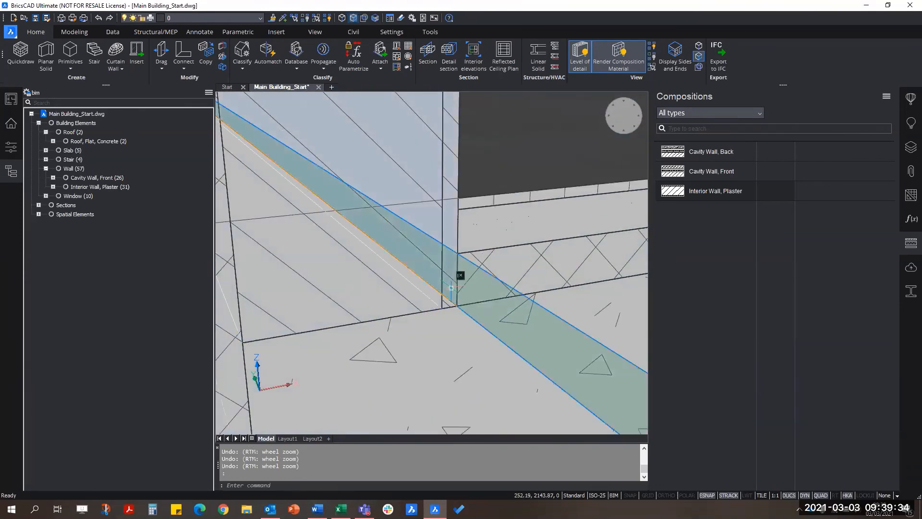
right_click(487, 335)
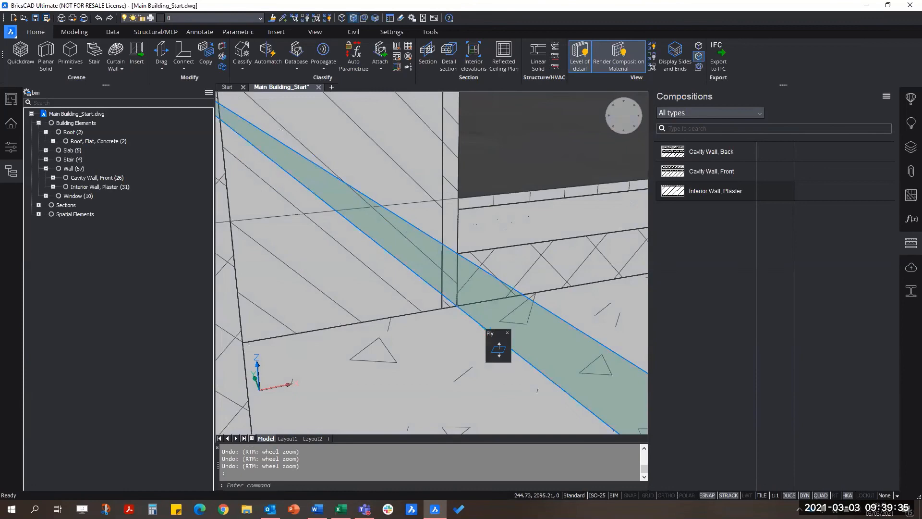
left_click(498, 347)
left_click(443, 307)
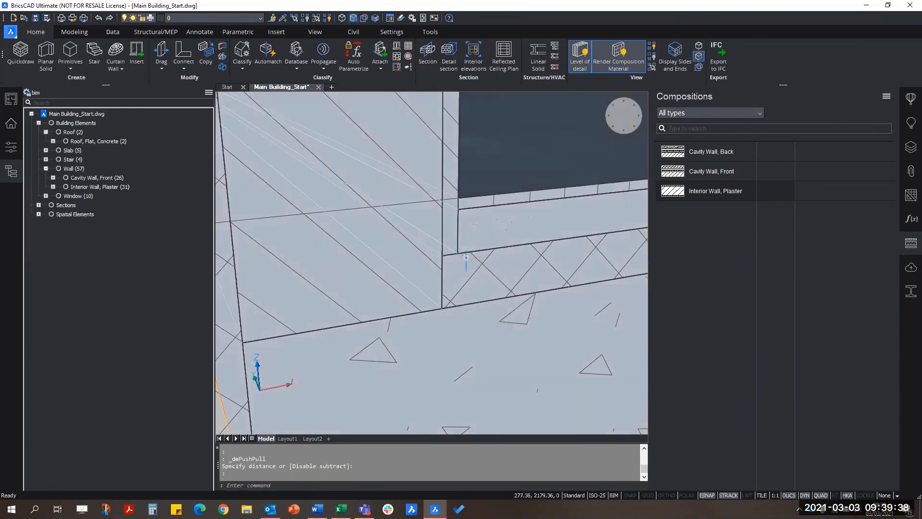
- Extend the slab ply directly above the insulation under the plaster to the same inner masonry edge
scroll(455, 290, "down", 2)
scroll(459, 288, "up", 1)
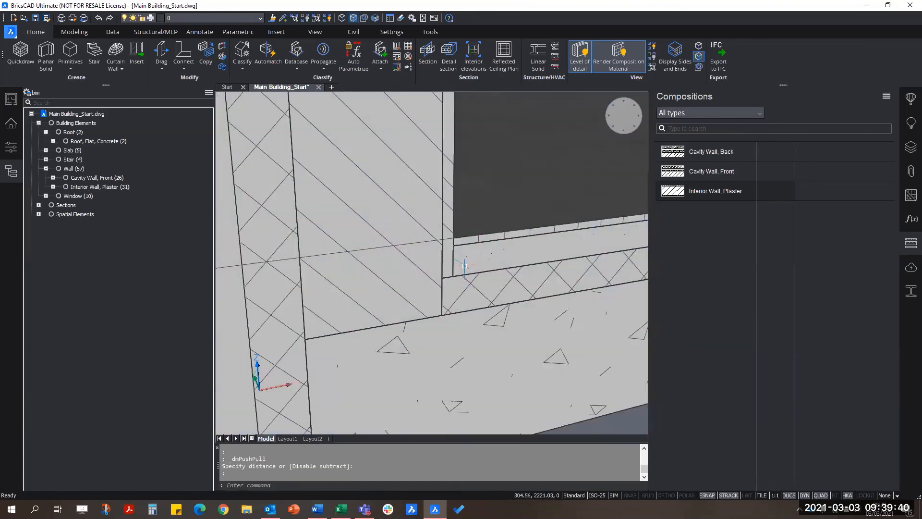
scroll(489, 301, "down", 4)
scroll(488, 300, "up", 4)
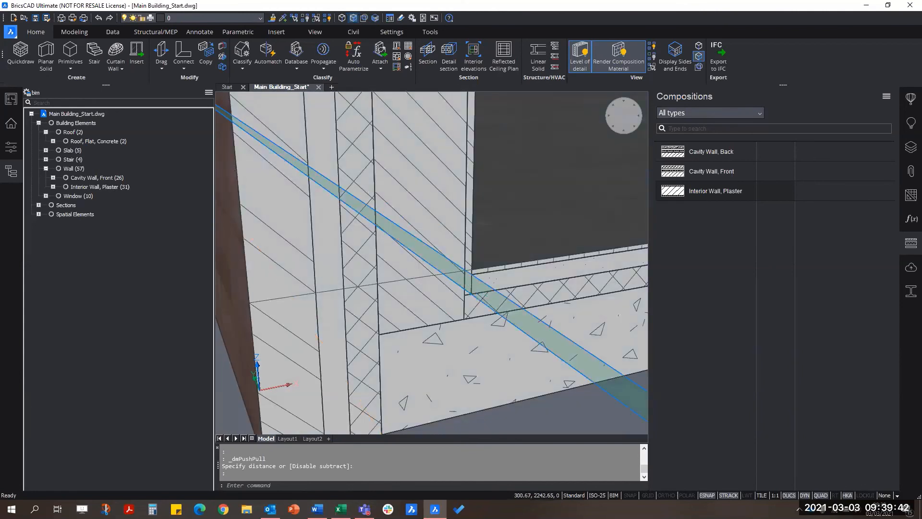
left_click(489, 289)
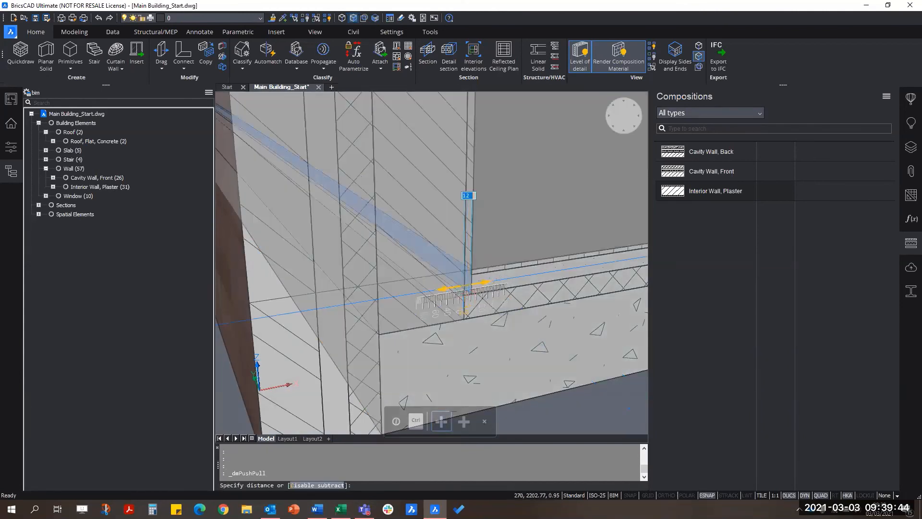
left_click(465, 319)
scroll(480, 292, "down", 2)
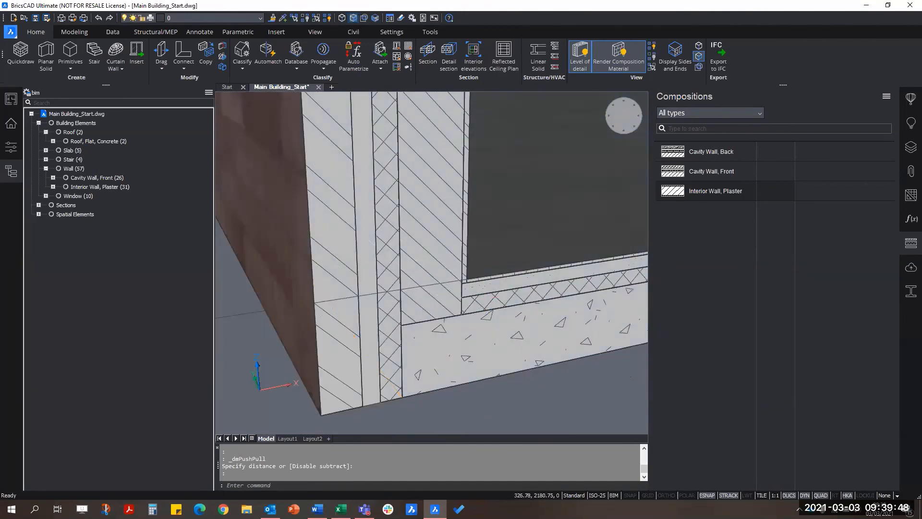
middle_click_drag(481, 306, 483, 304)
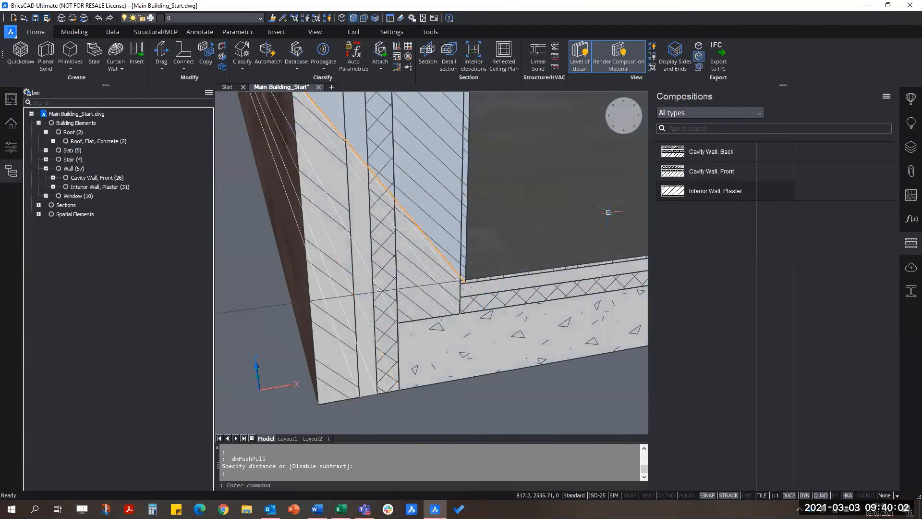
- Compare the edited corner with the wall and slab junction at the building's opposite end, and inspect the whole building
middle_click_drag(468, 277, 399, 383, "shift")
scroll(419, 387, "down", 4)
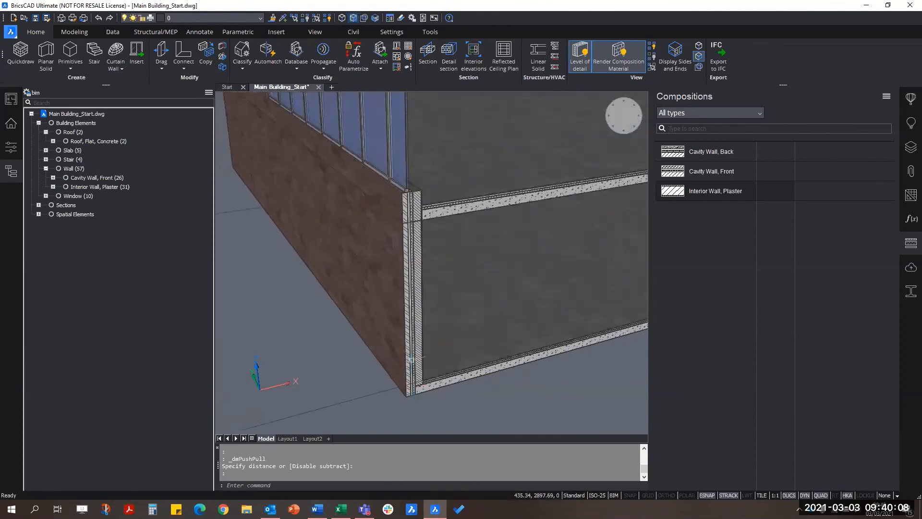
middle_click_drag(396, 321, 355, 369)
scroll(376, 325, "down", 3)
middle_click_drag(456, 344, 269, 354)
scroll(426, 307, "up", 6)
scroll(402, 326, "up", 2)
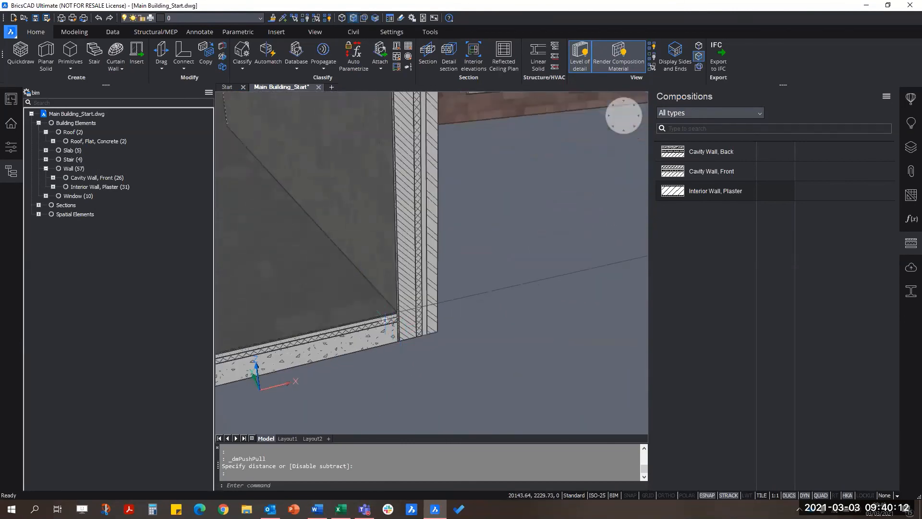
scroll(385, 320, "down", 4)
middle_click_drag(419, 231, 457, 358)
middle_click_drag(467, 207, 504, 396)
scroll(496, 226, "down", 6)
middle_click_drag(492, 273, 557, 274)
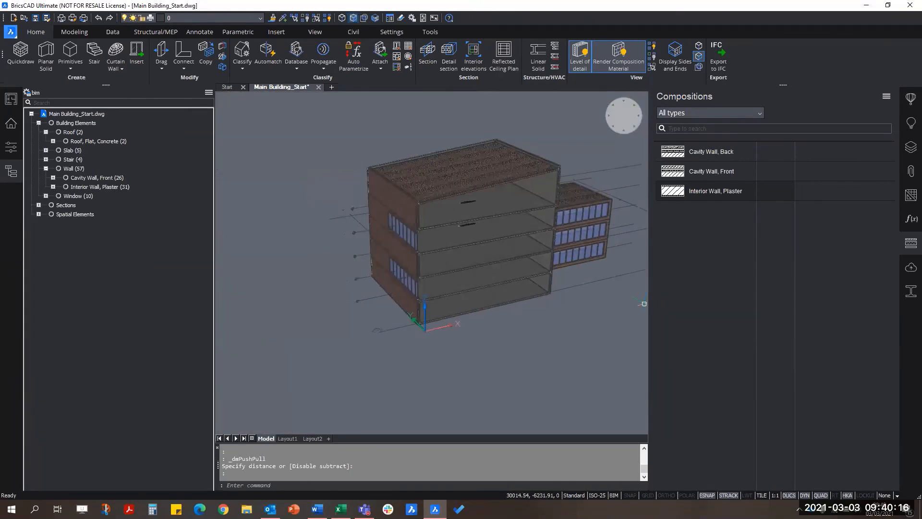
mouse_move(498, 365)
middle_mouse_down("shift")
mouse_move(477, 365)
mouse_move(490, 372)
middle_mouse_up("shift")
key("Escape")
key("Escape")
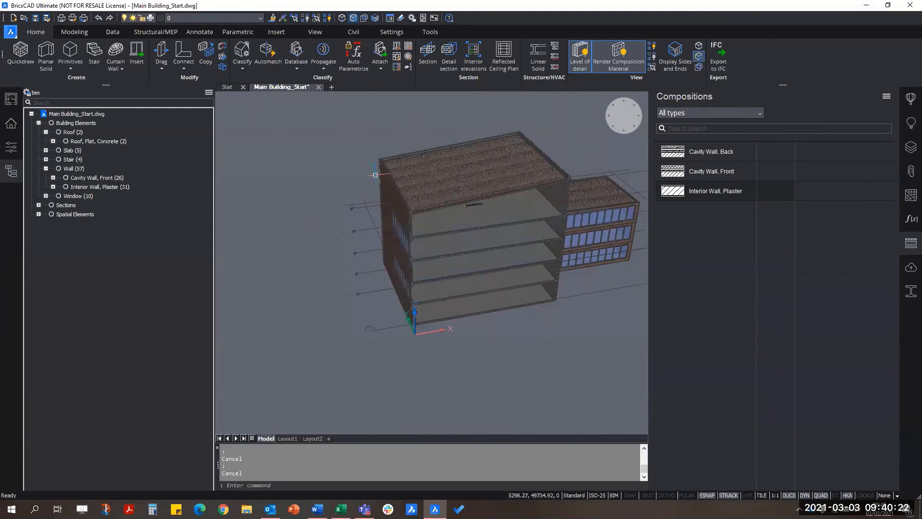
- Begin a Propagate Planar operation with the cavity wall and floor slab at the edited bottom corner as the reference solids
left_click(323, 69)
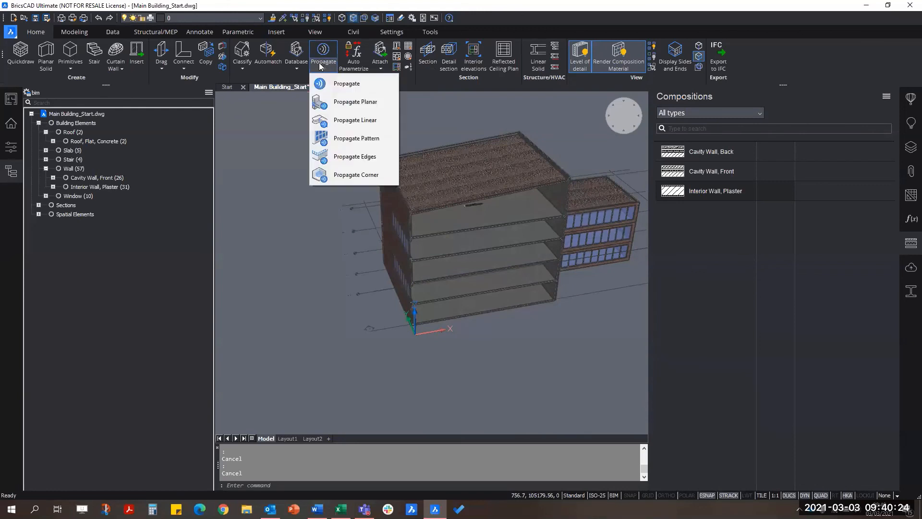
left_click(347, 106)
scroll(426, 331, "up", 5)
scroll(426, 330, "up", 5)
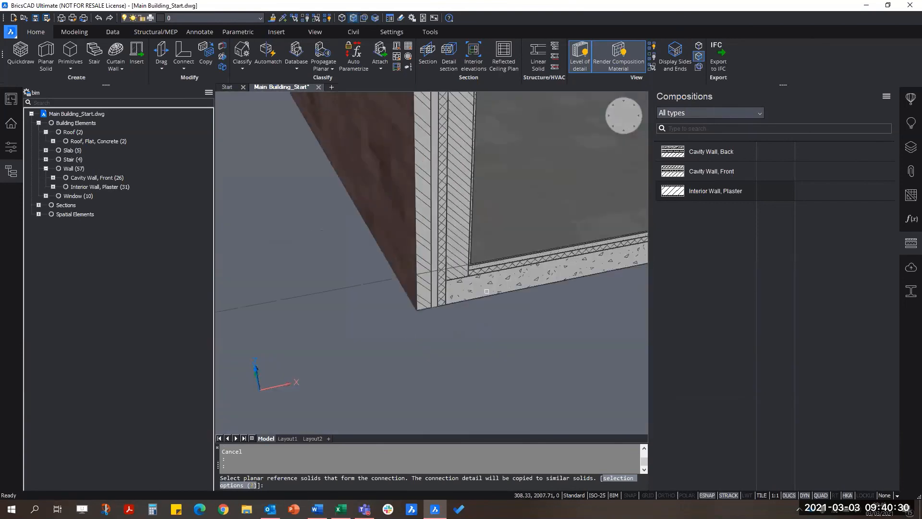
scroll(451, 267, "up", 3)
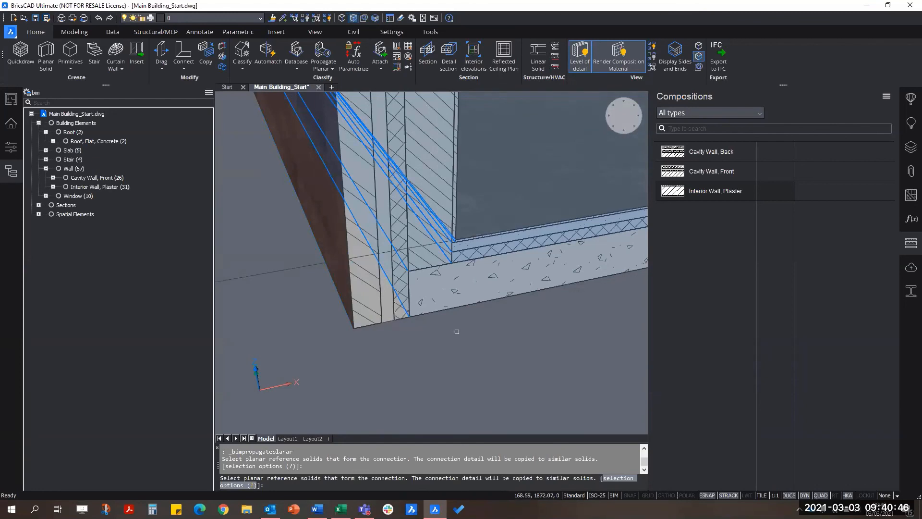
left_click(370, 205)
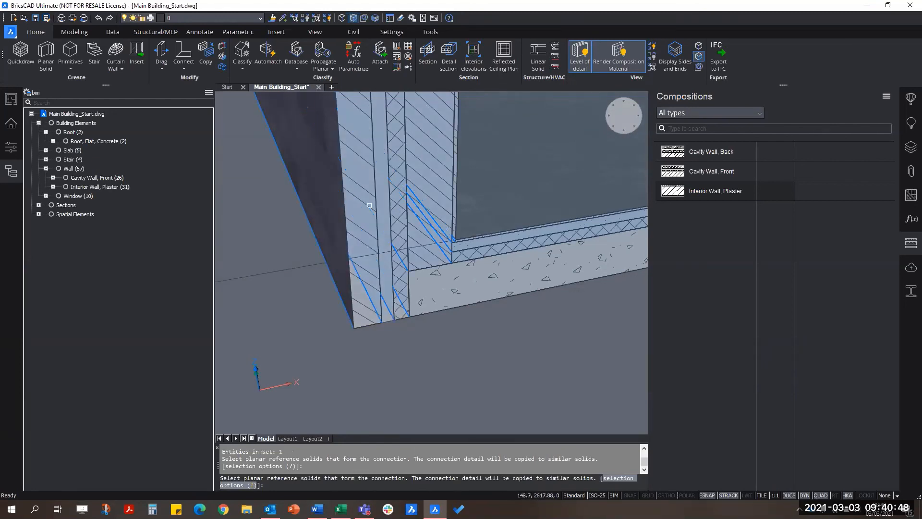
left_click(447, 285)
key("Return")
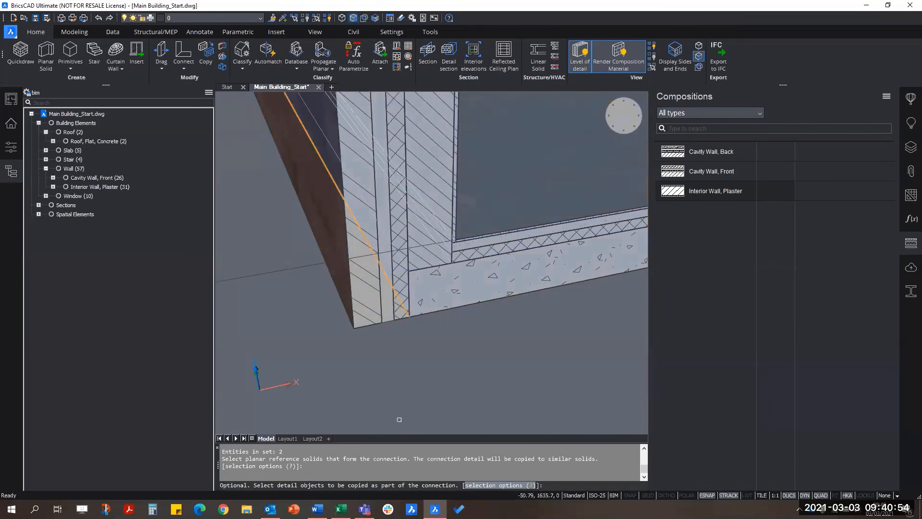
- Continue without extra detail objects and accept the proposed detail area around the wall and slab connection
key("Return")
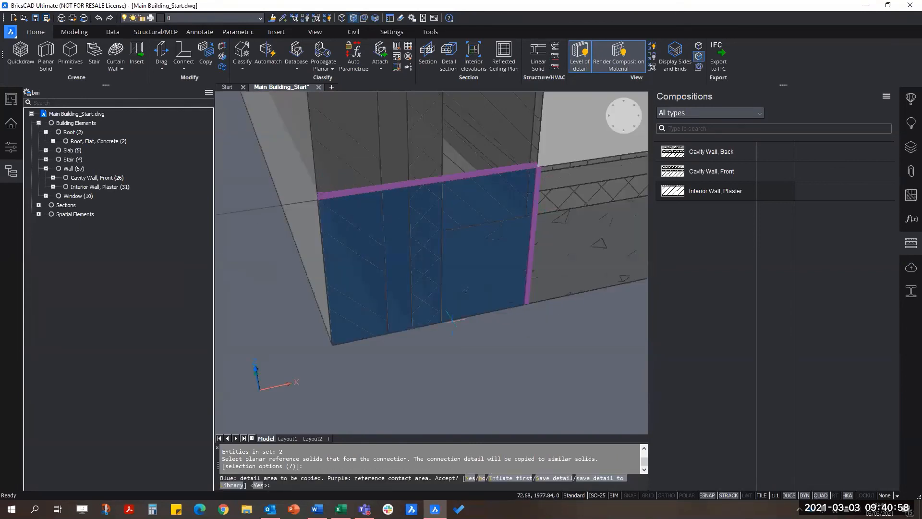
scroll(510, 300, "down", 1)
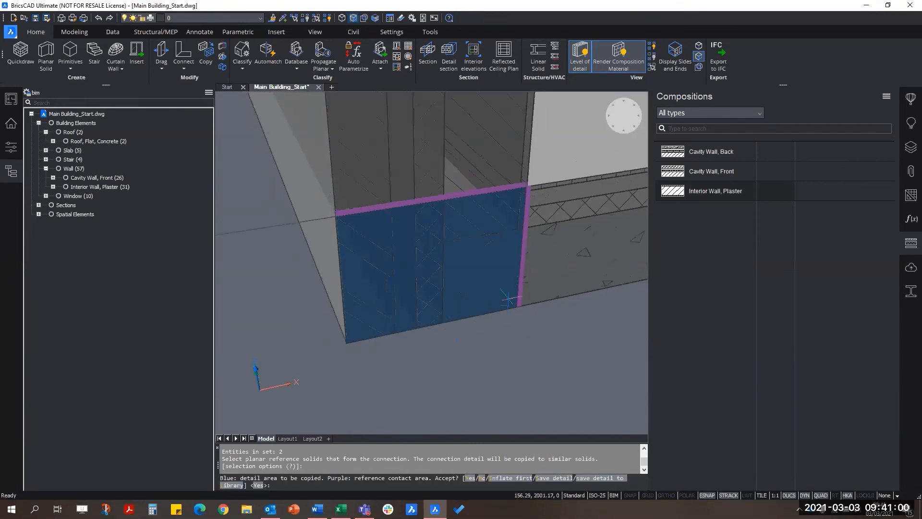
middle_click_drag(509, 301, 474, 345)
key("Return")
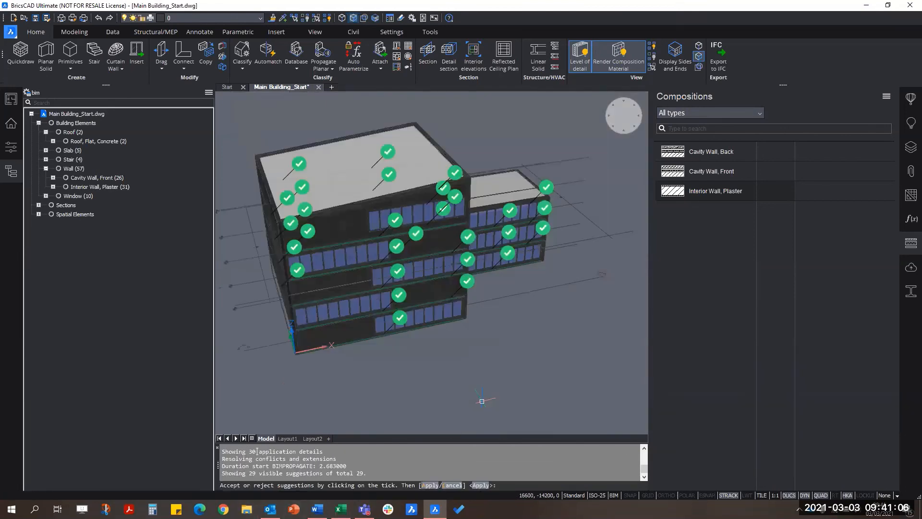
- Hide the compositions list and apply the connection detail to all suggested wall and slab junctions around the building
scroll(520, 330, "up", 3)
middle_click_drag(446, 333, 426, 384)
middle_click_drag(577, 330, 528, 312, "shift")
middle_click_drag(529, 311, 393, 355)
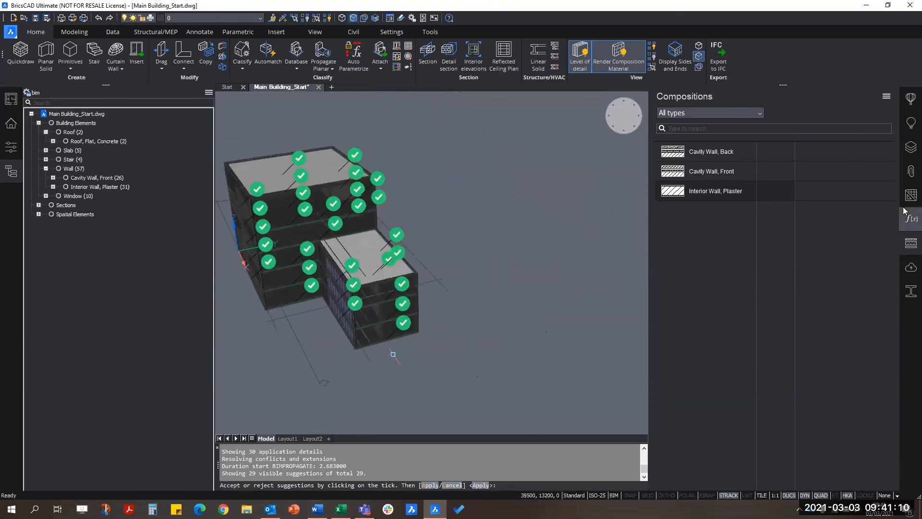
left_click(908, 246)
middle_click_drag(529, 308, 408, 308, "shift")
middle_click_drag(721, 185, 817, 299)
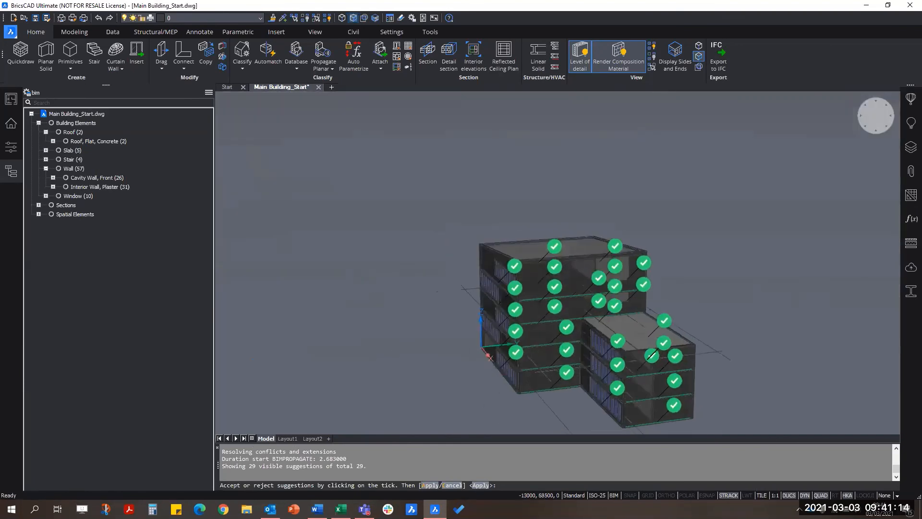
middle_click_drag(552, 369, 682, 360, "shift")
middle_click_drag(428, 355, 598, 377)
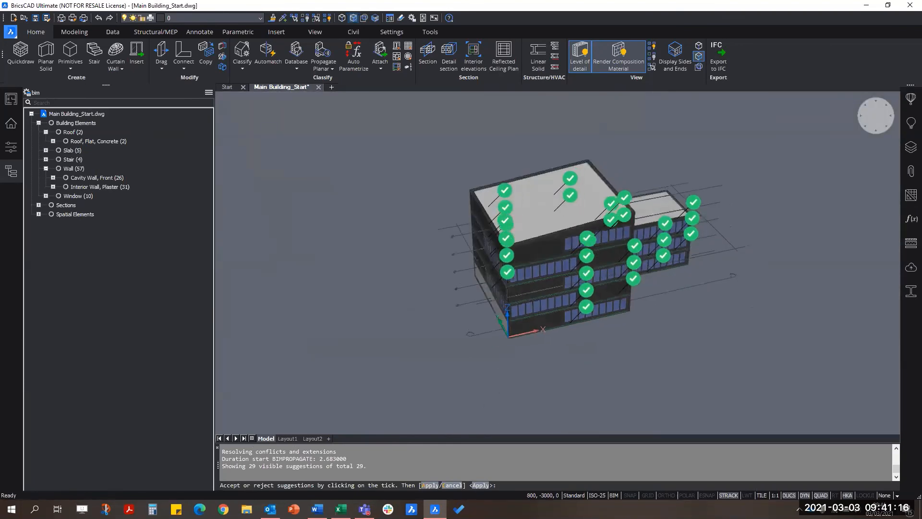
middle_click_drag(531, 329, 497, 287, "shift")
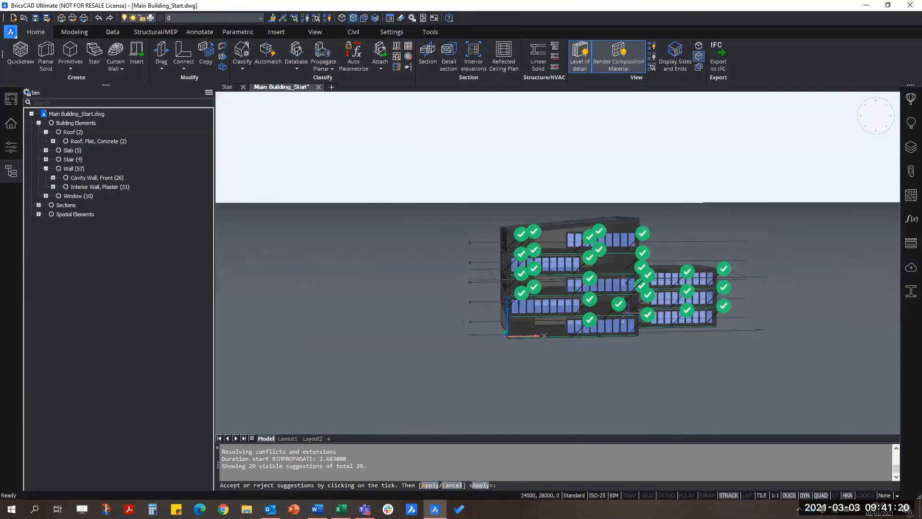
key("Return")
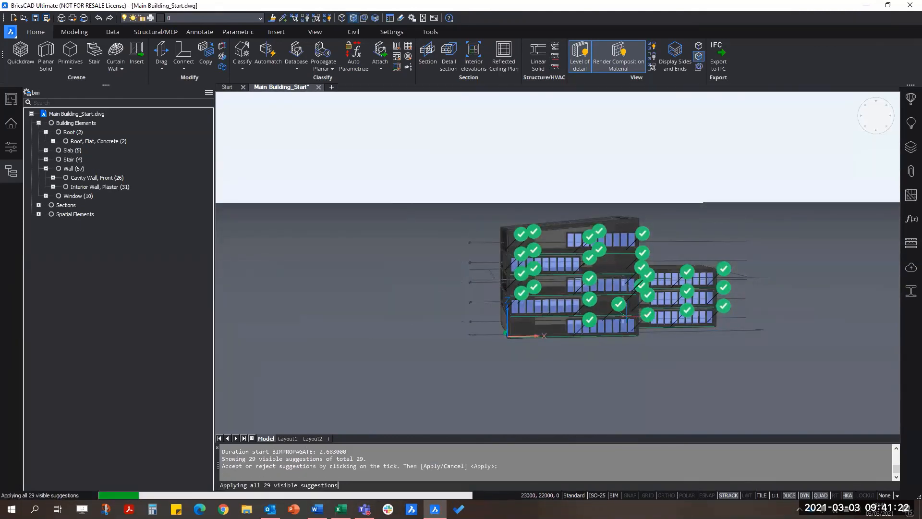
- Inspect the propagated wall and slab junctions on both sides of the main building's cut face
scroll(550, 282, "up", 3)
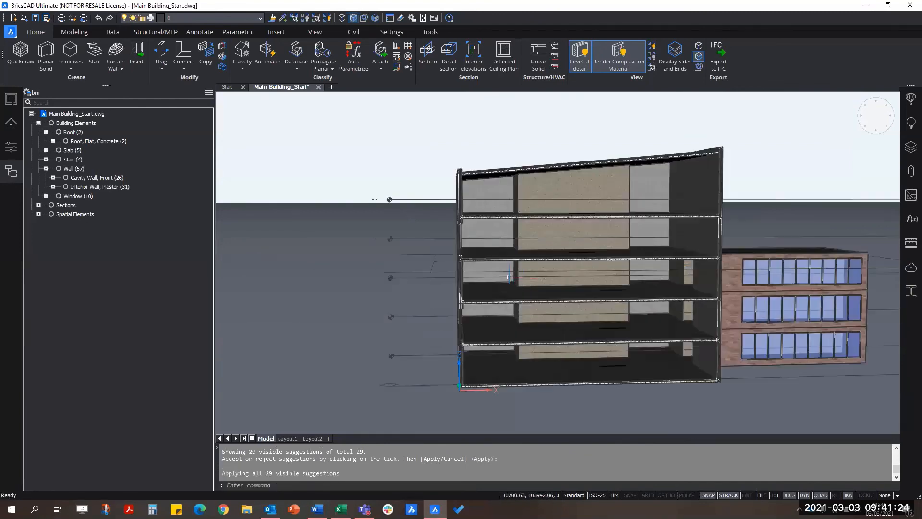
scroll(473, 242, "up", 10)
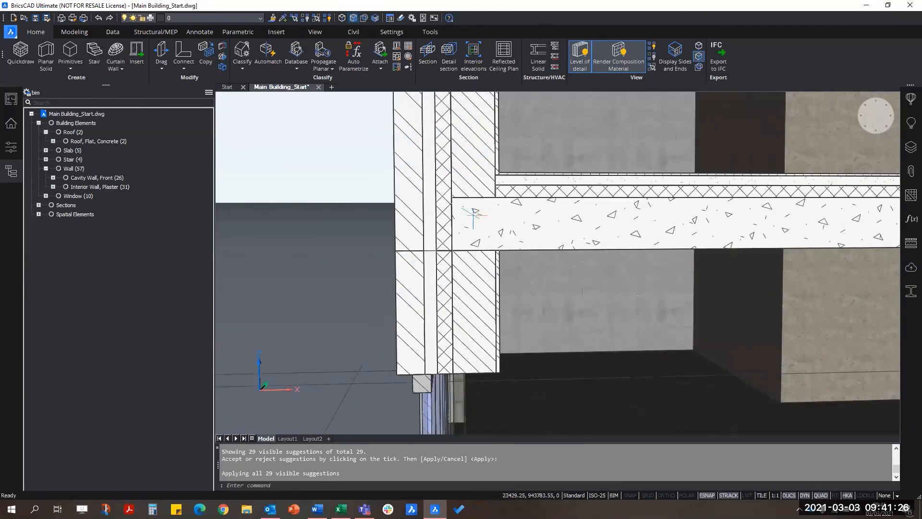
scroll(452, 236, "down", 1)
middle_click_drag(452, 236, 477, 170)
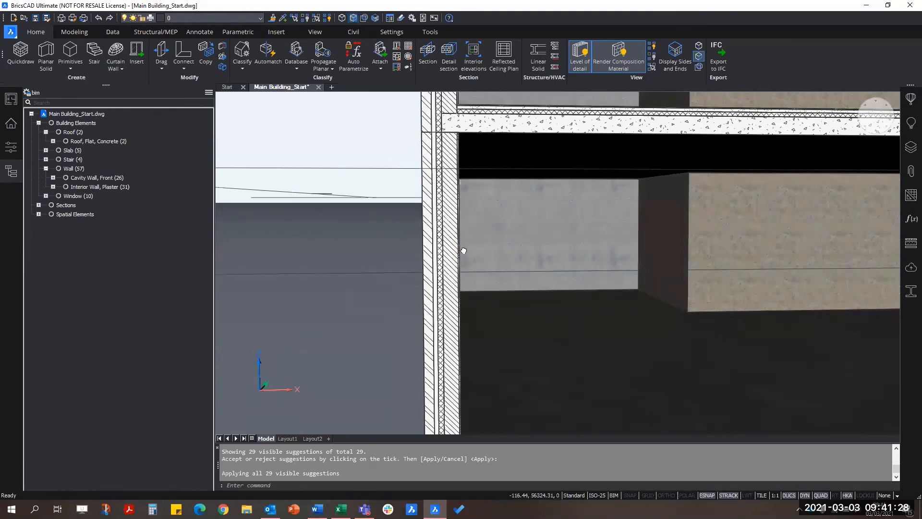
middle_click_drag(463, 251, 462, 243)
middle_click_drag(418, 350, 384, 309)
scroll(397, 345, "down", 5)
middle_click_drag(889, 328, 474, 334)
scroll(474, 335, "up", 2)
scroll(548, 336, "up", 4)
scroll(465, 338, "down", 6)
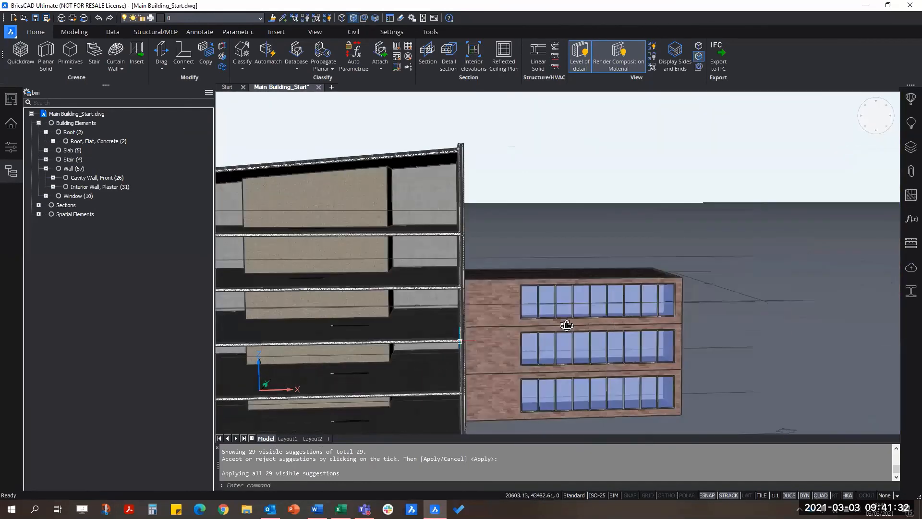
- Place a clipping section on the lower wing's end wall and offset it by 3000
middle_click_drag(566, 324, 418, 380, "shift")
key("Escape")
key("Escape")
key("Escape")
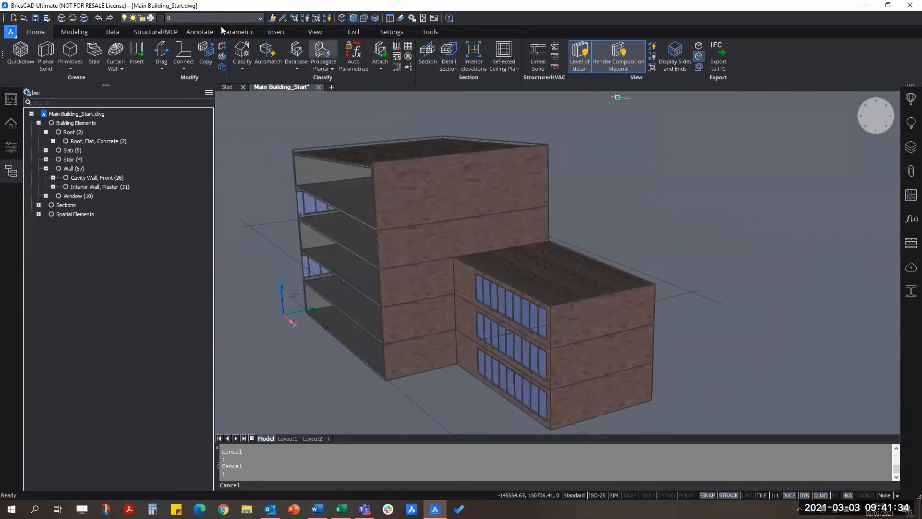
left_click(428, 54)
left_click(598, 392)
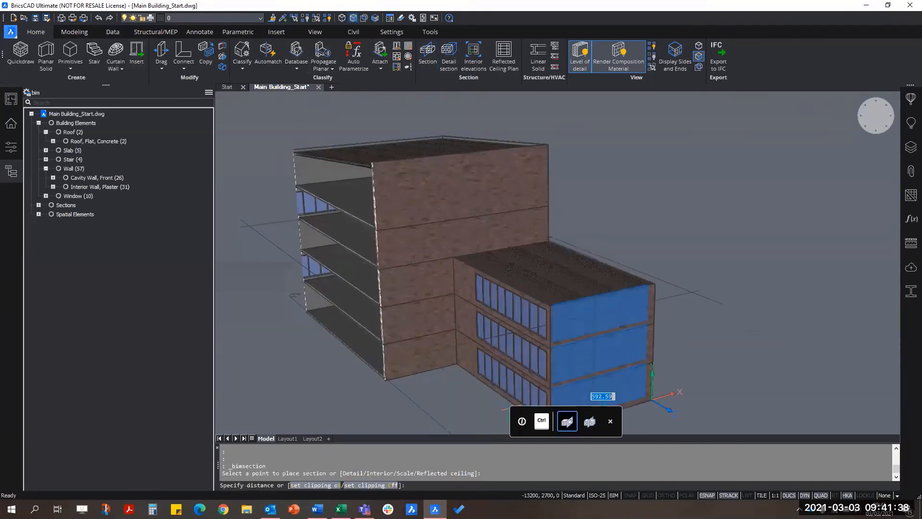
type("3000")
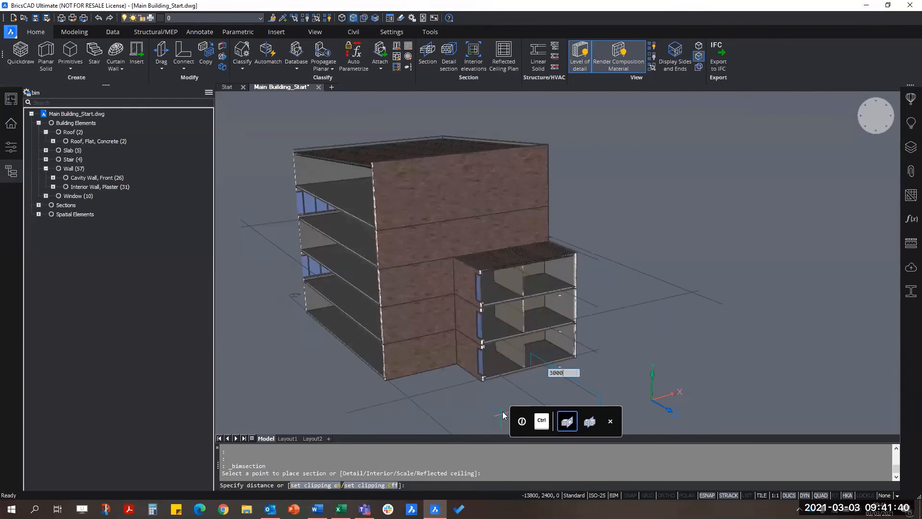
key("Return")
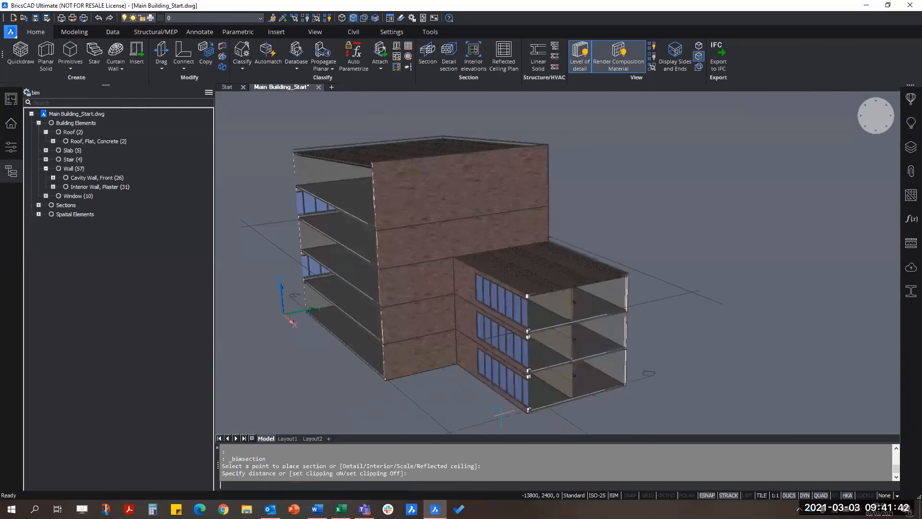
- Examine the cut wing's wall and slab junctions on each floor, and the plies where its roof meets the wall
scroll(505, 408, "up", 5)
scroll(508, 399, "up", 3)
middle_click_drag(556, 309, 542, 411)
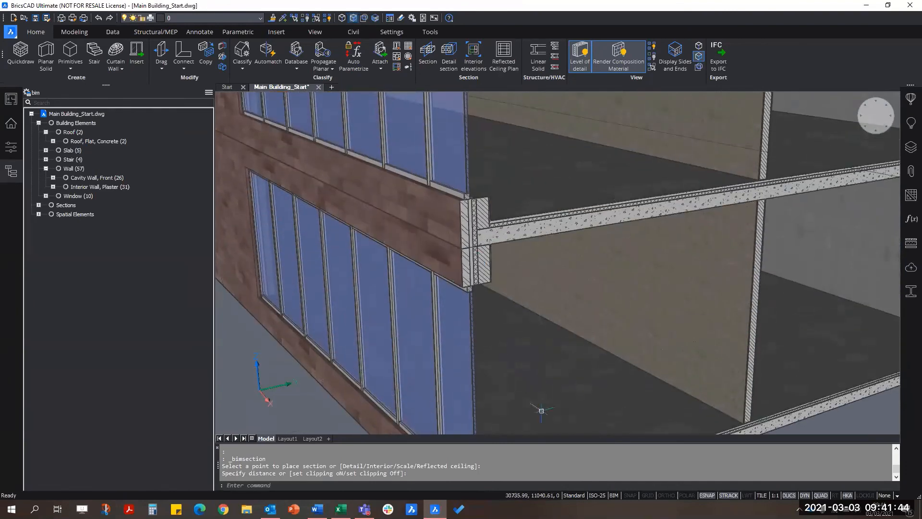
middle_click_drag(538, 245, 547, 475)
middle_click_drag(546, 285, 552, 490)
scroll(559, 274, "down", 5)
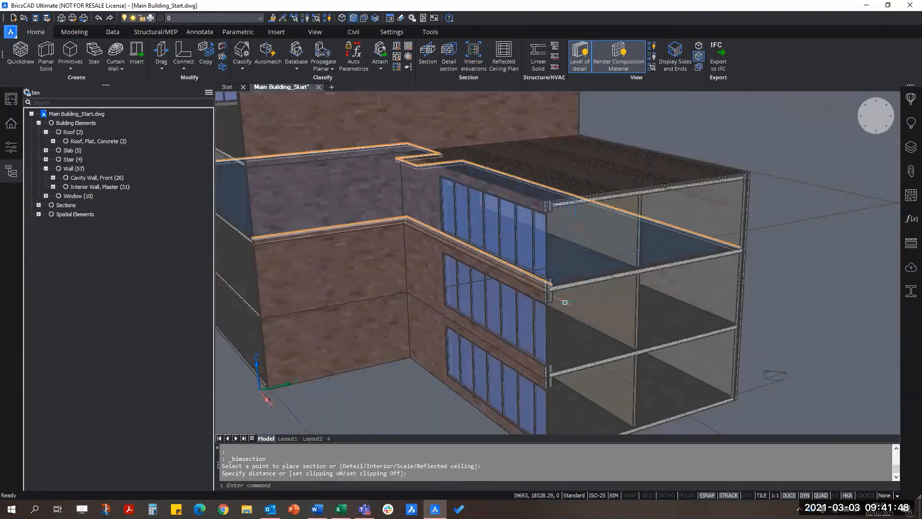
scroll(564, 273, "up", 3)
scroll(564, 274, "up", 2)
middle_click_drag(540, 148, 531, 326)
scroll(531, 327, "up", 4)
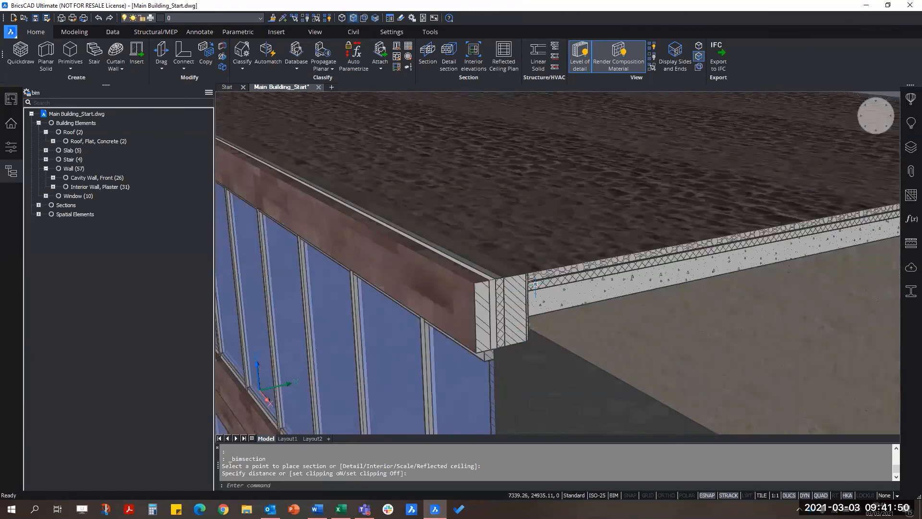
key("Escape")
key("Escape")
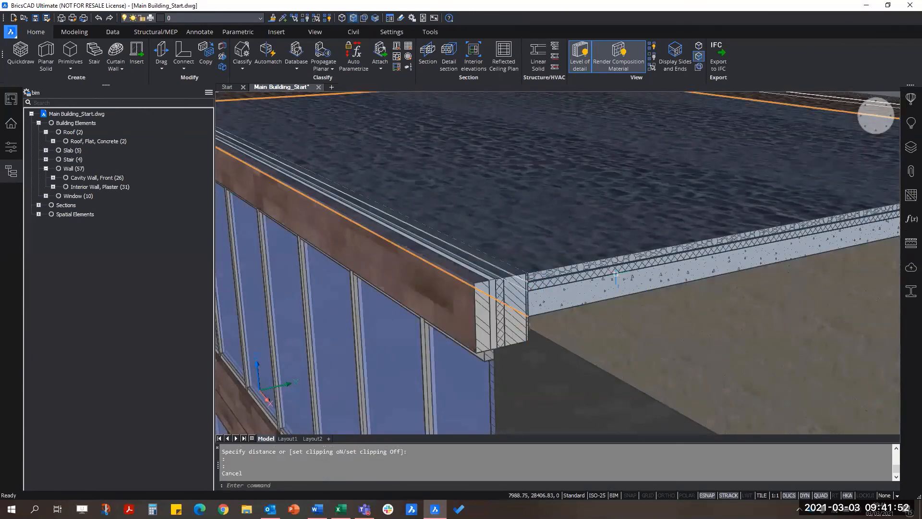
- Examine where the main building's roof meets the cavity wall along the cut face
scroll(578, 273, "down", 6)
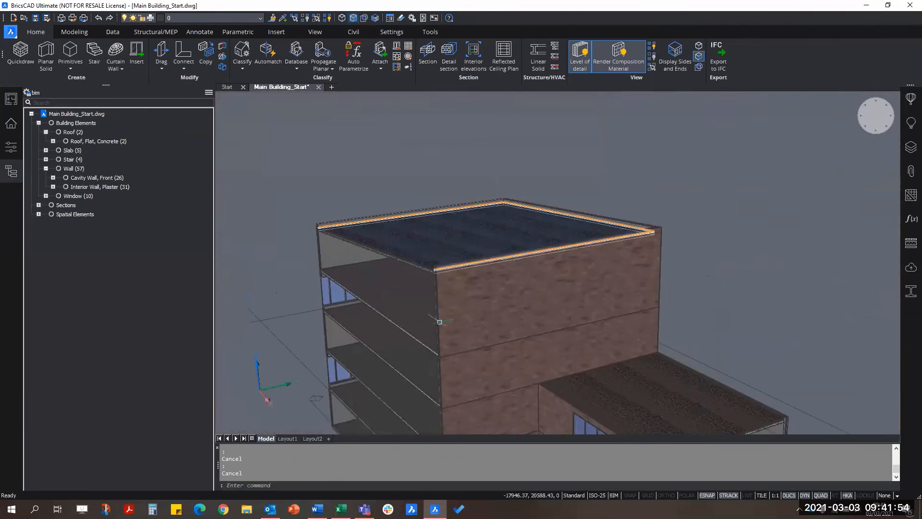
scroll(498, 232, "up", 1)
middle_click_drag(434, 299, 589, 321, "shift")
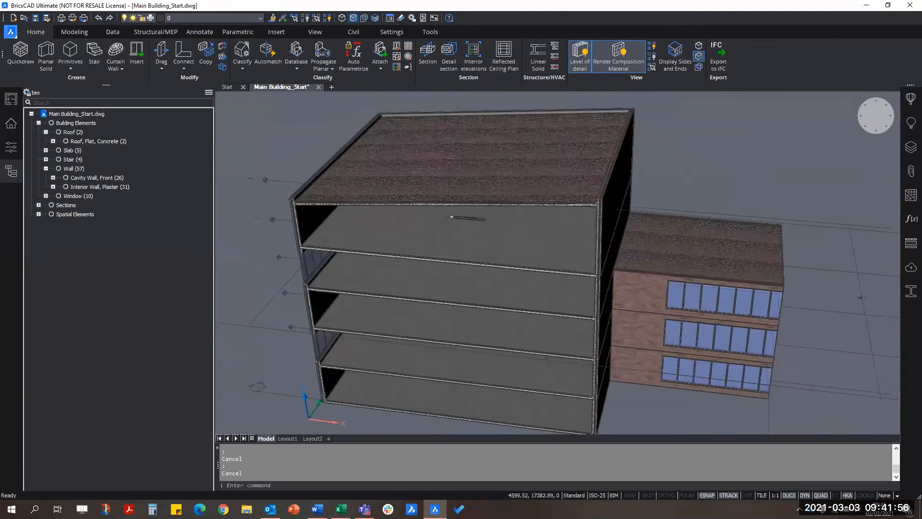
middle_click_drag(349, 186, 480, 195)
scroll(423, 184, "up", 4)
scroll(434, 221, "up", 1)
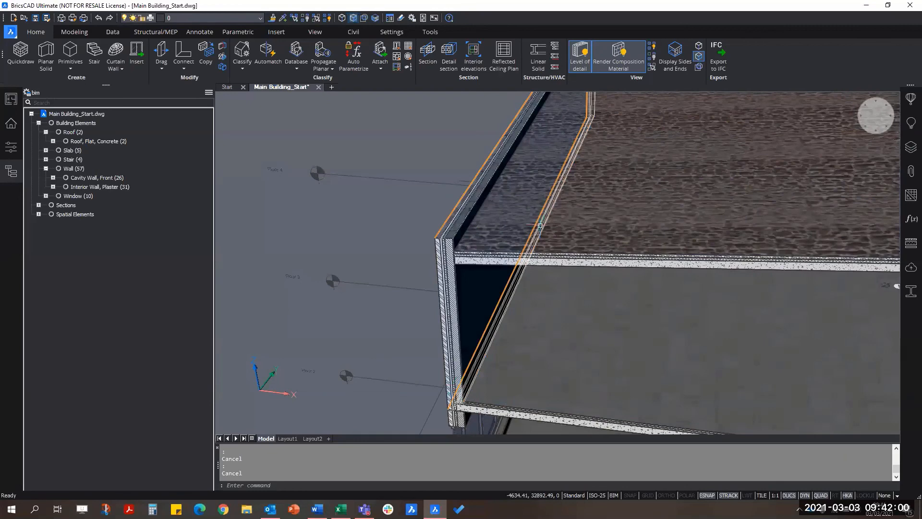
scroll(632, 195, "down", 3)
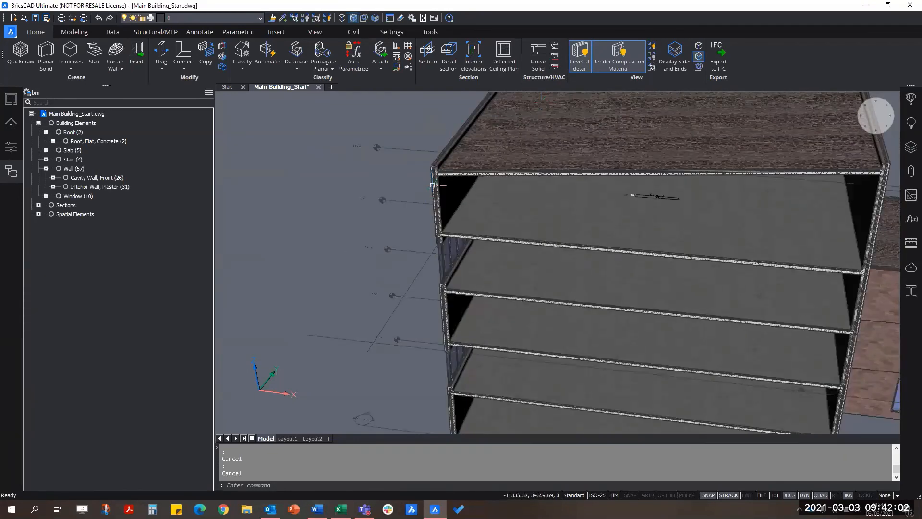
scroll(632, 194, "down", 3)
scroll(591, 331, "down", 3)
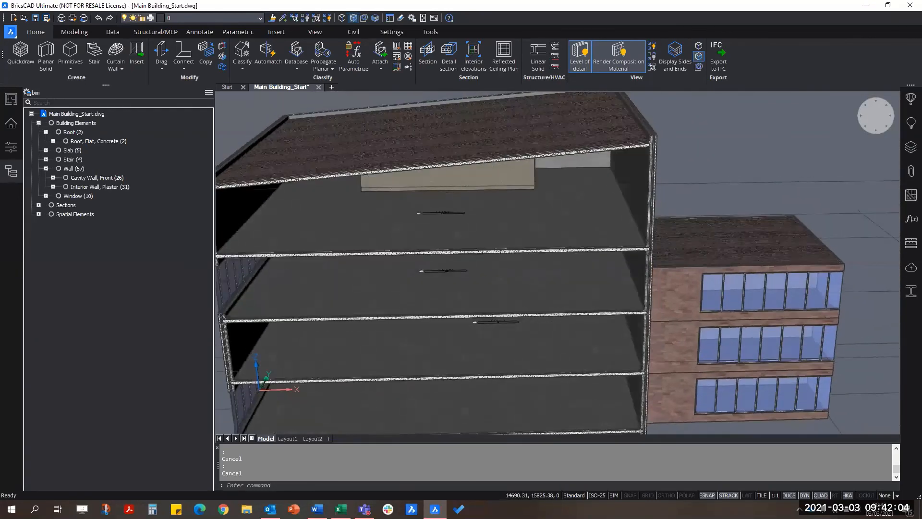
- Erase the section placed through the lower wing
middle_click_drag(730, 411, 682, 384, "shift")
middle_click_drag(629, 357, 649, 226)
left_click(669, 313)
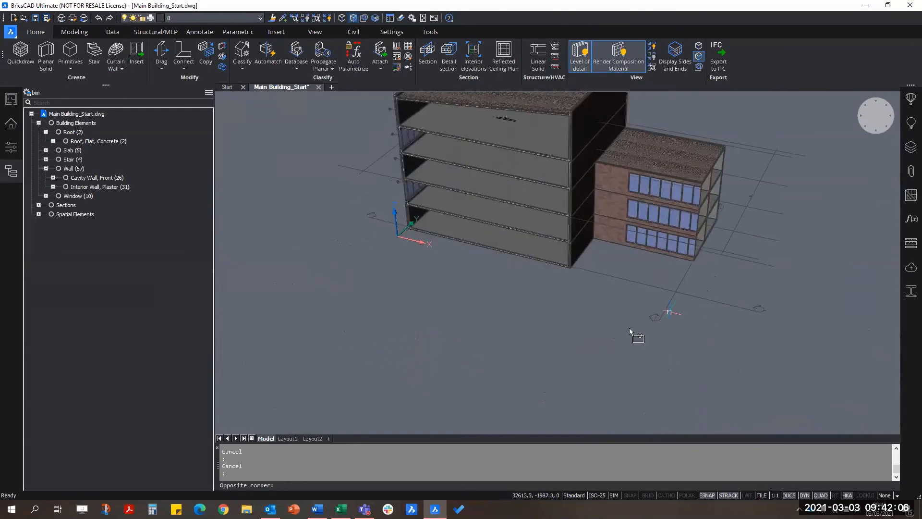
left_click(613, 365)
type("e")
key("Return")
key("Escape")
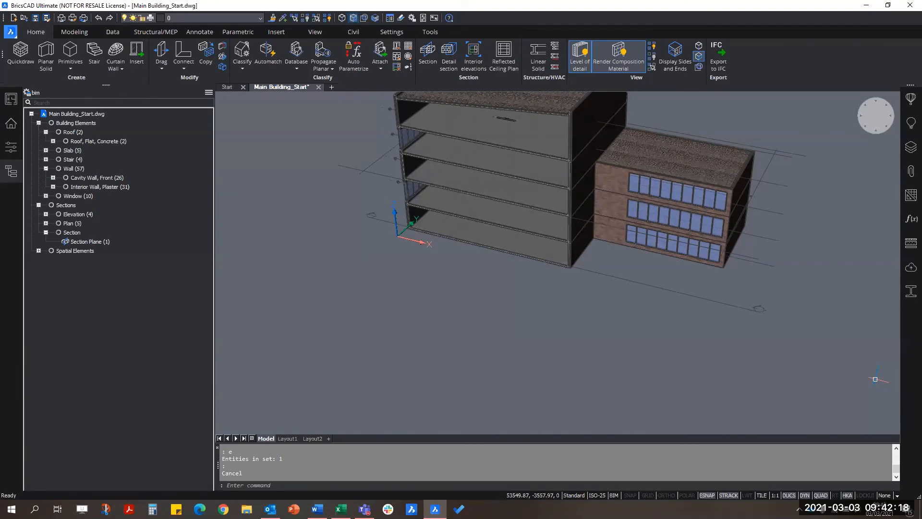
- Inspect the Floor 4 slab's properties in the main building, expanding the ply details within its slab quantities
scroll(737, 339, "down", 2)
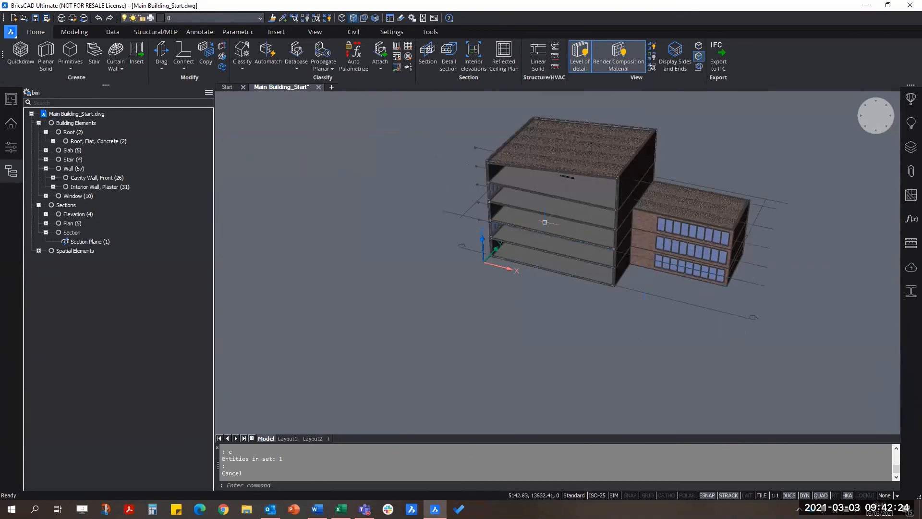
left_click(561, 158)
key("Escape")
scroll(533, 188, "up", 3)
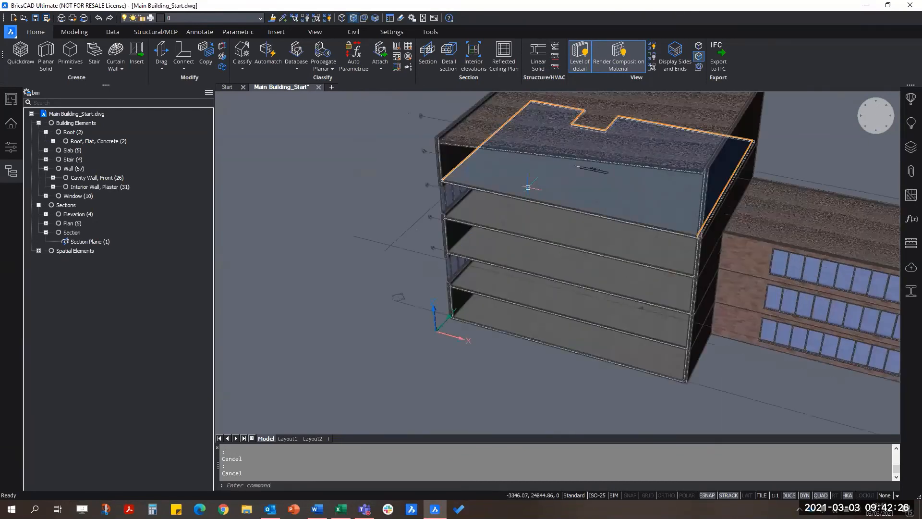
left_click(531, 192)
middle_click_drag(557, 321, 502, 321, "shift")
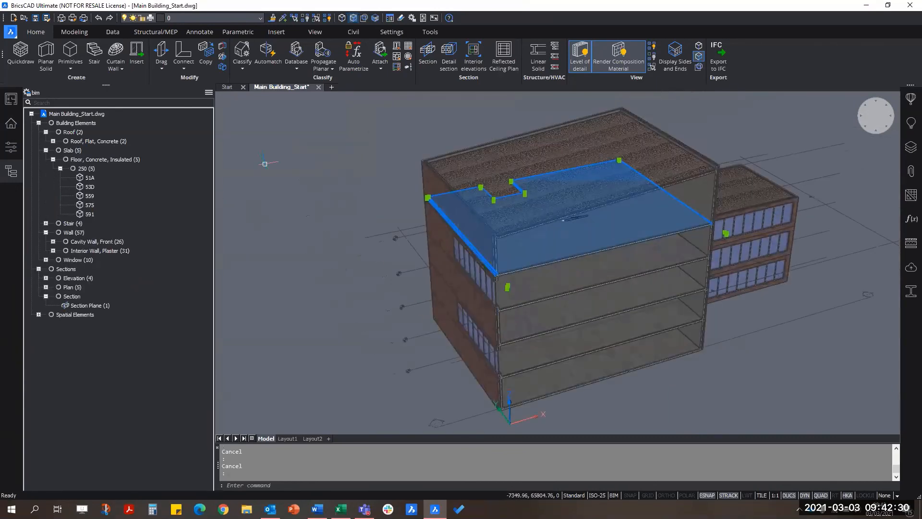
left_click(11, 150)
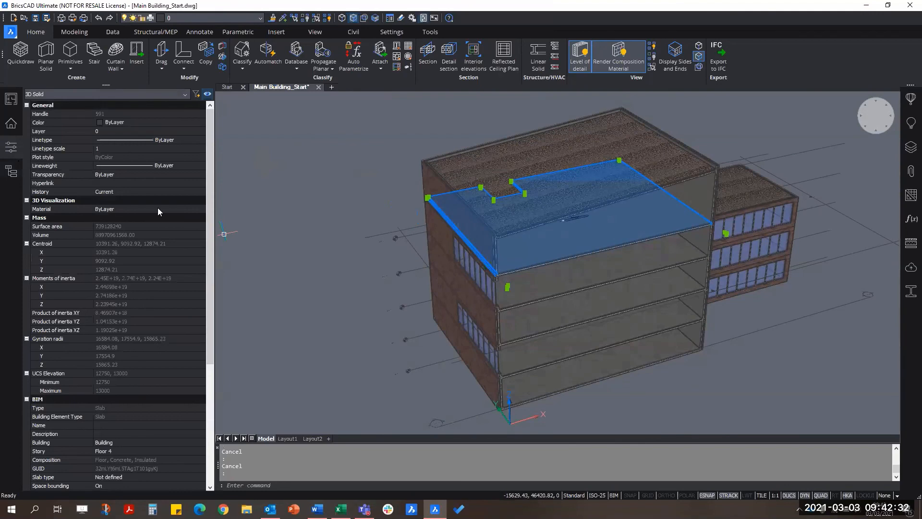
scroll(95, 203, "down", 7)
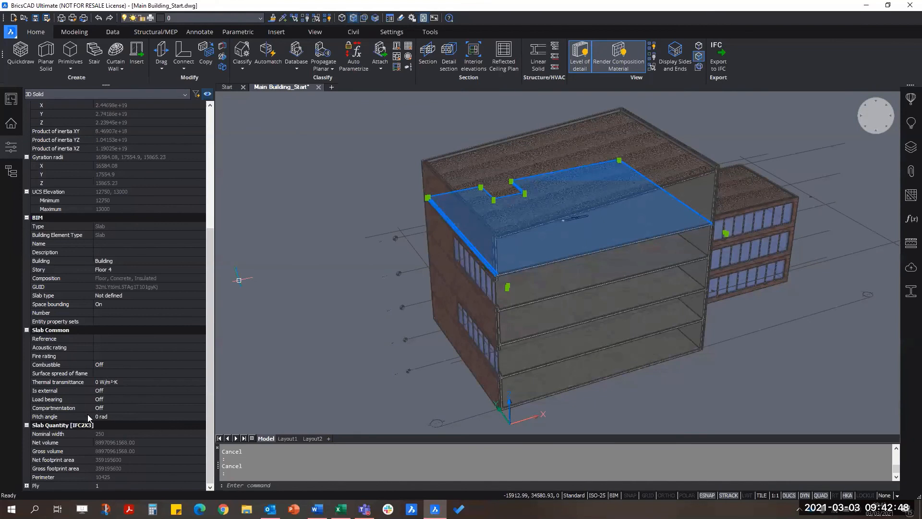
left_click(26, 485)
scroll(57, 473, "down", 2)
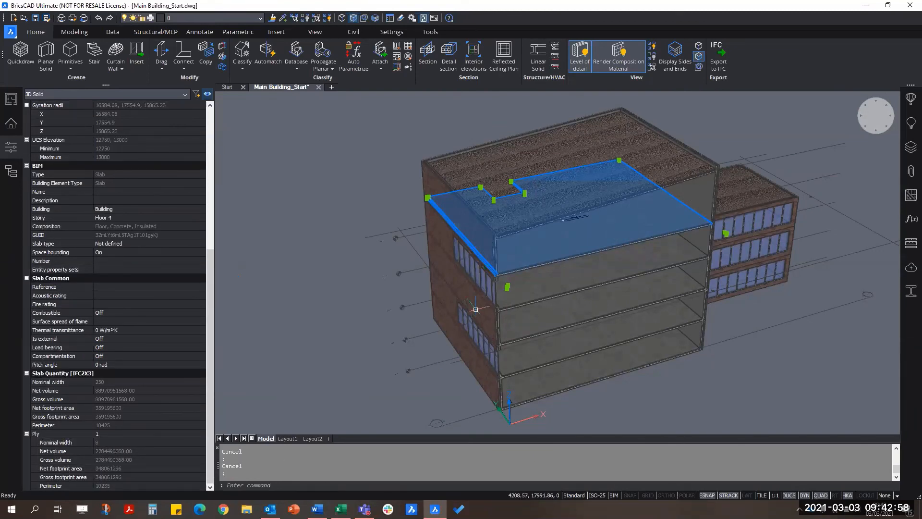
- Examine the selected slab's individual plies where they meet the cavity wall, comparing them with its ply quantities
scroll(478, 289, "up", 6)
scroll(479, 247, "up", 4)
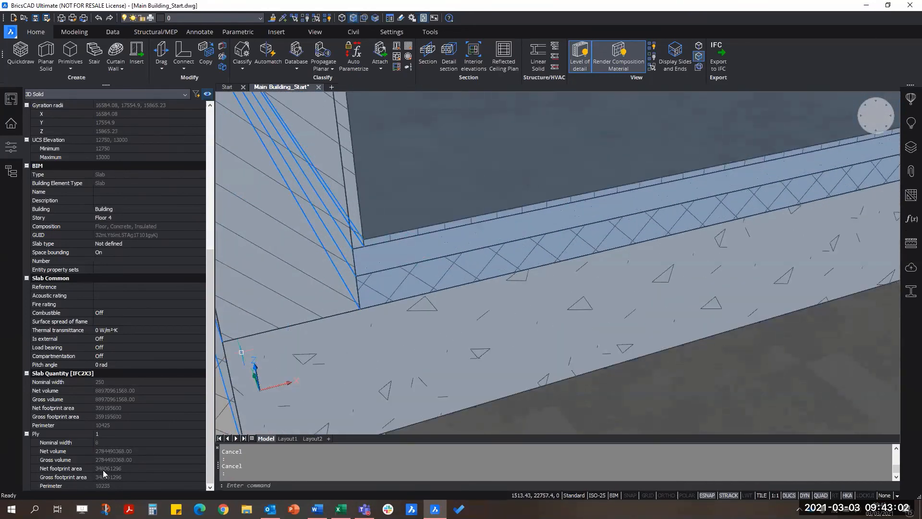
scroll(565, 226, "down", 4)
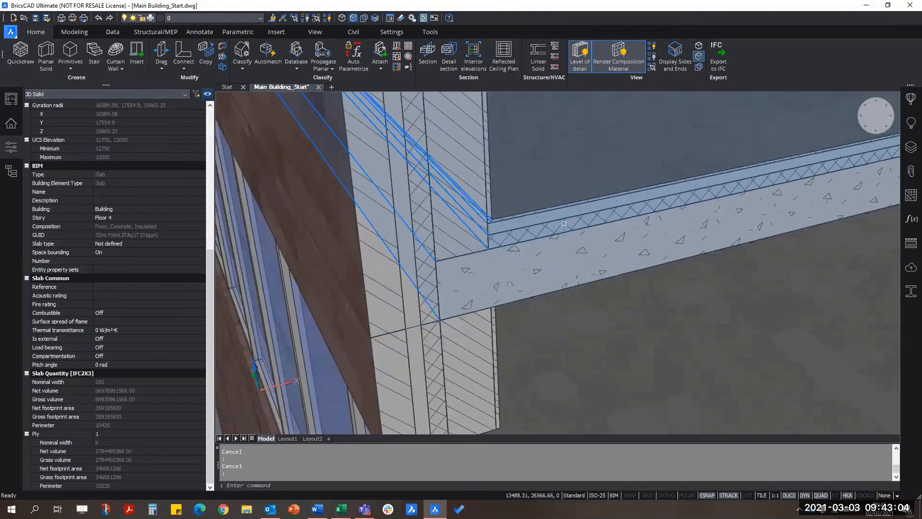
scroll(511, 240, "up", 4)
scroll(534, 212, "down", 2)
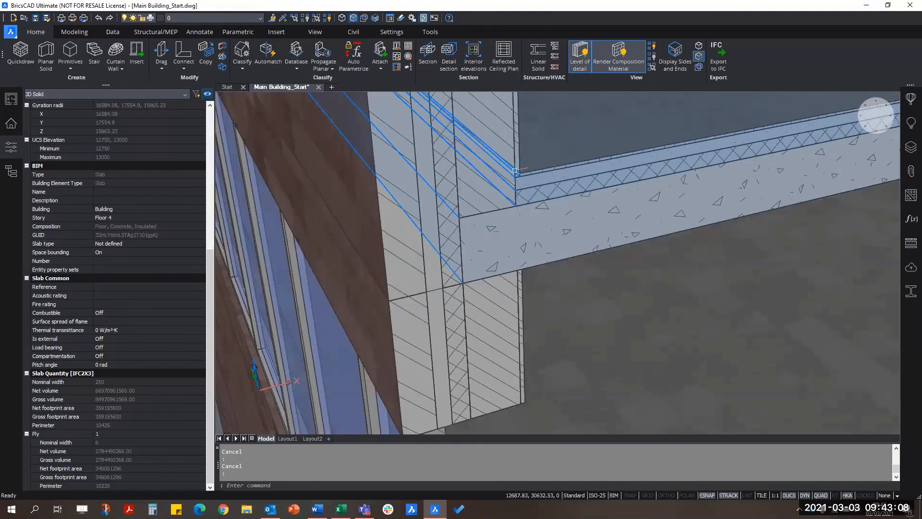
scroll(518, 163, "up", 2)
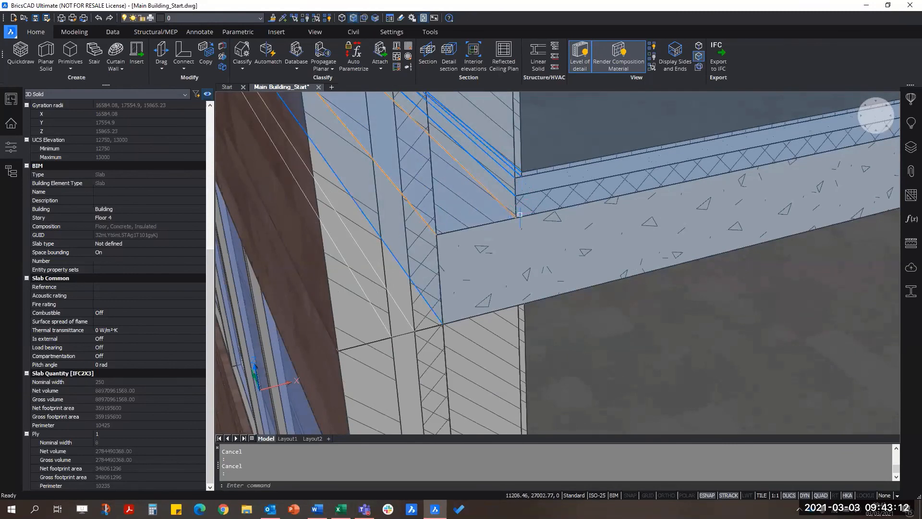
mouse_move(526, 189)
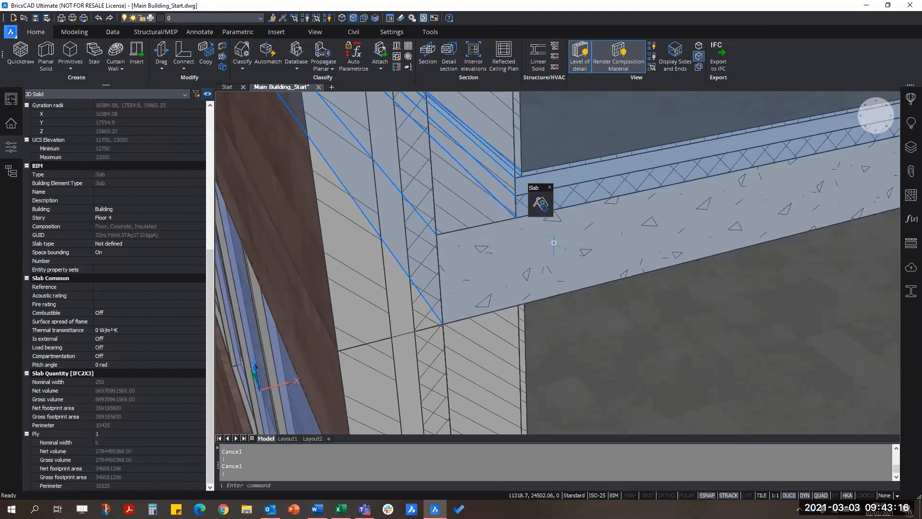
scroll(540, 216, "down", 5)
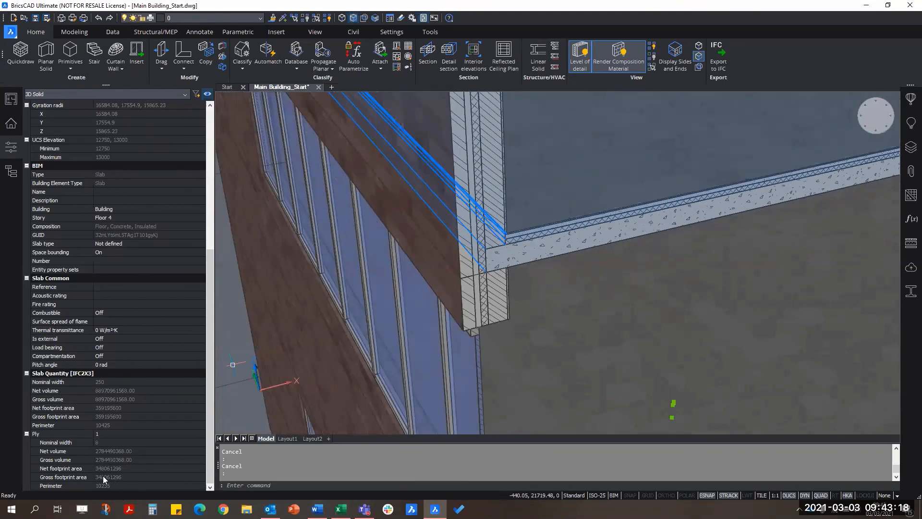
scroll(553, 289, "down", 10)
key("Escape")
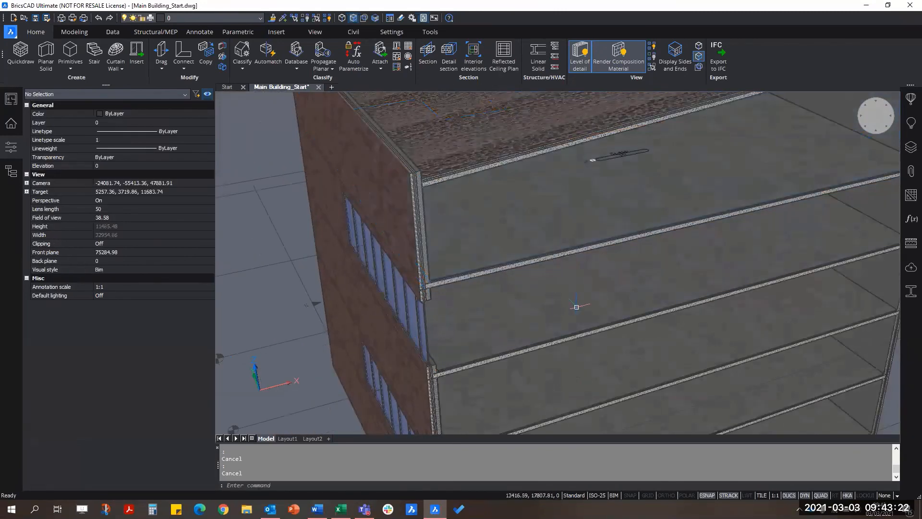
middle_click_drag(576, 307, 432, 308)
scroll(436, 306, "down", 5)
middle_click_drag(630, 278, 601, 311)
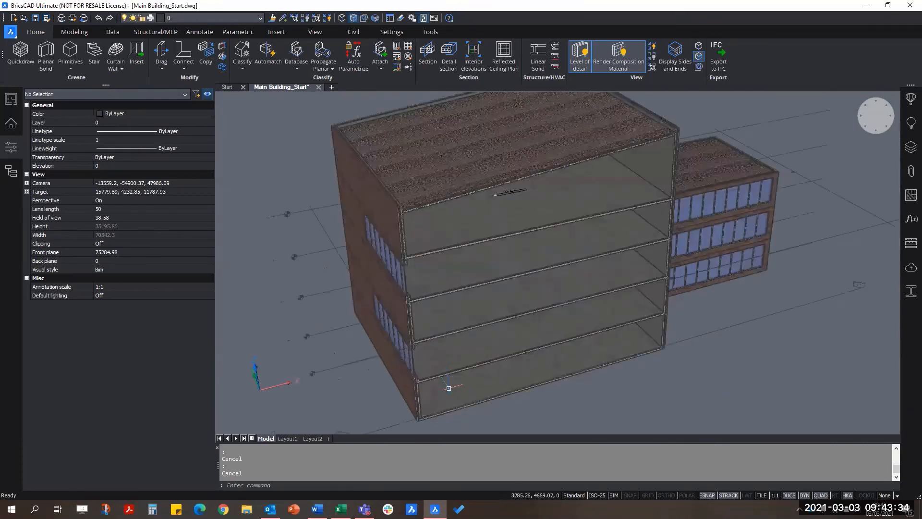
scroll(449, 379, "up", 5)
scroll(453, 399, "down", 5)
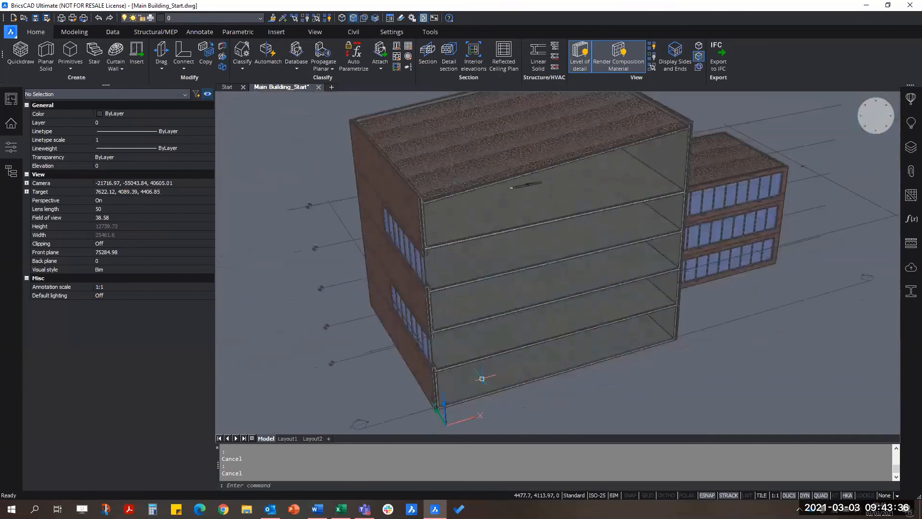
scroll(451, 396, "up", 5)
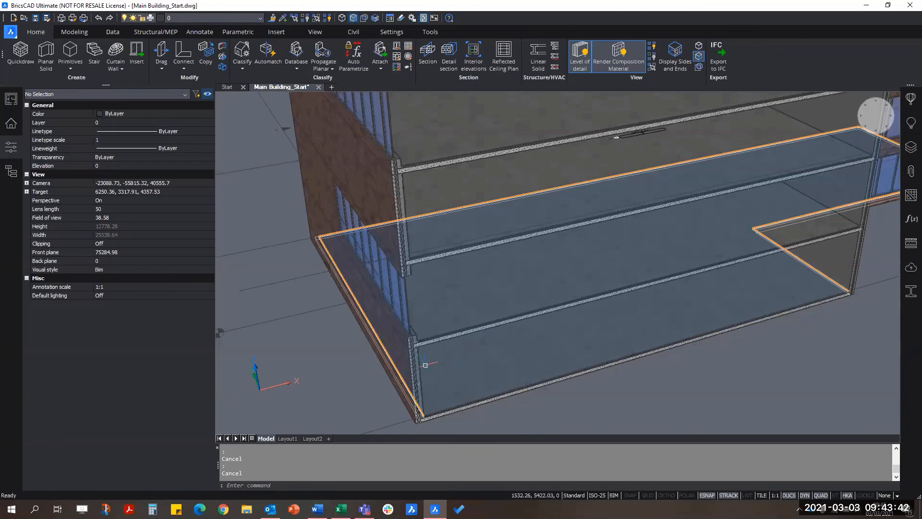
scroll(492, 355, "down", 4)
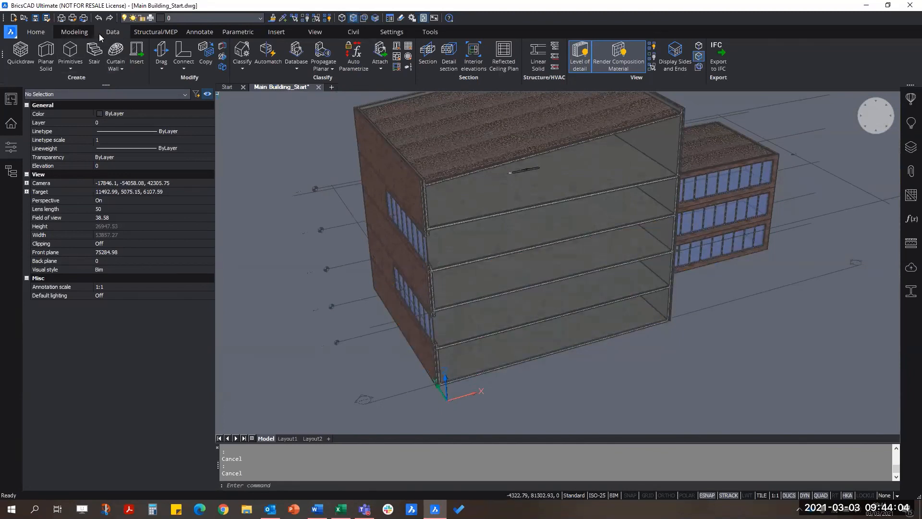
- Open the BIM property definitions and browse the property sets in the IFC2x3 namespace
left_click(112, 32)
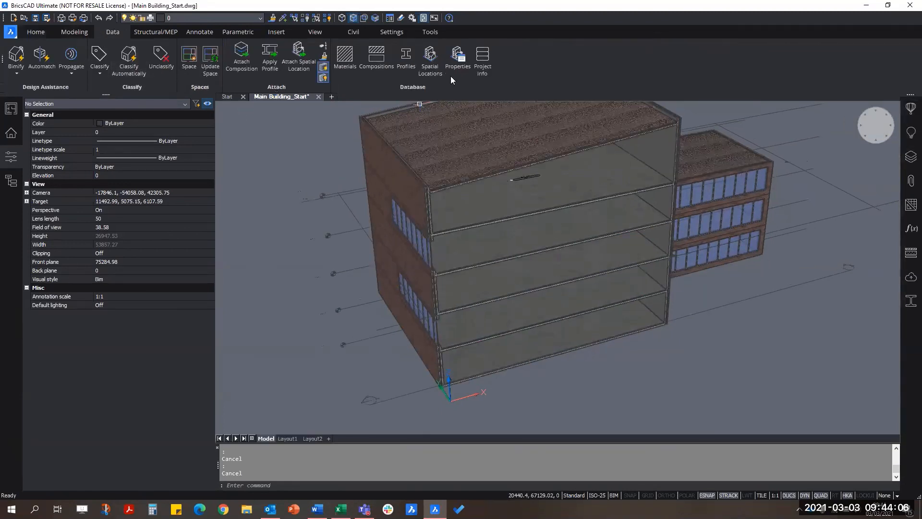
left_click(449, 76)
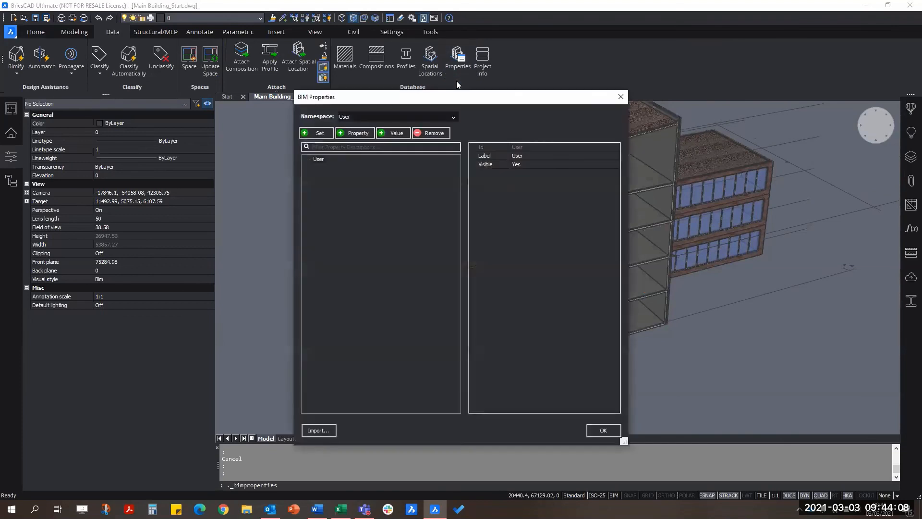
left_click(361, 116)
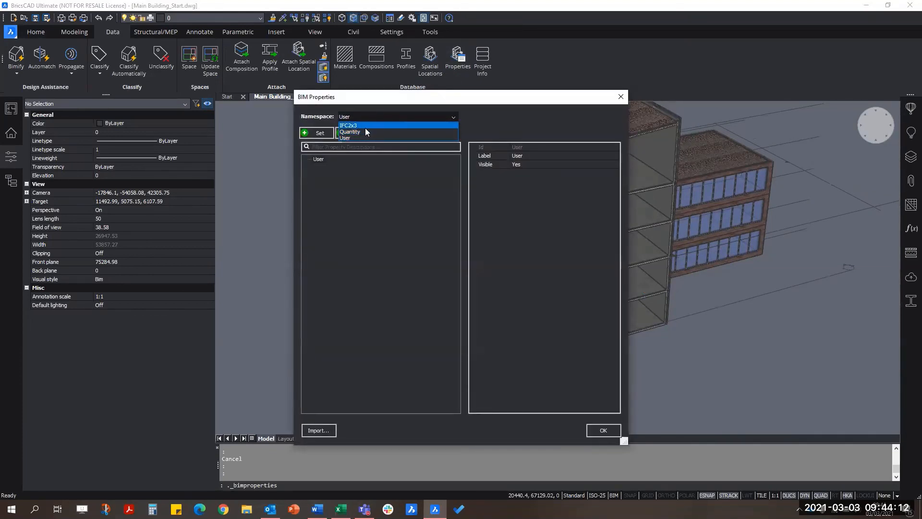
left_click(365, 126)
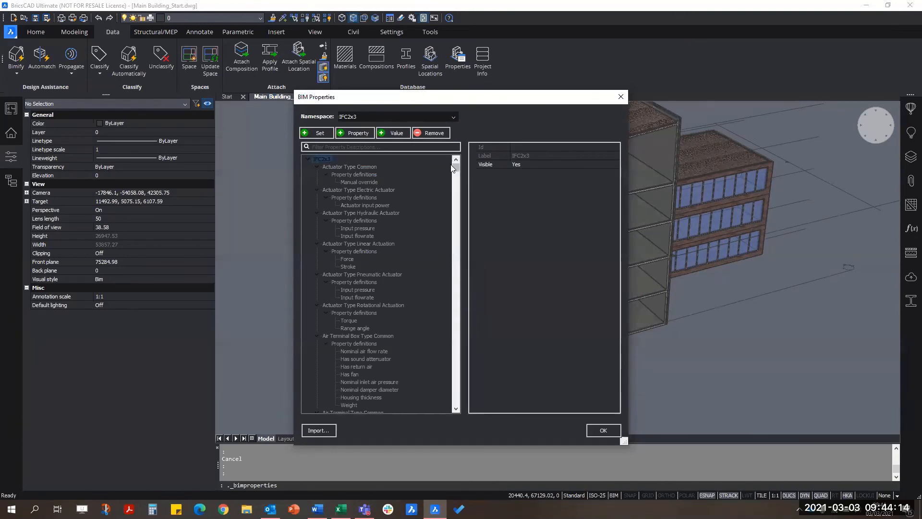
left_click_drag(455, 167, 448, 368)
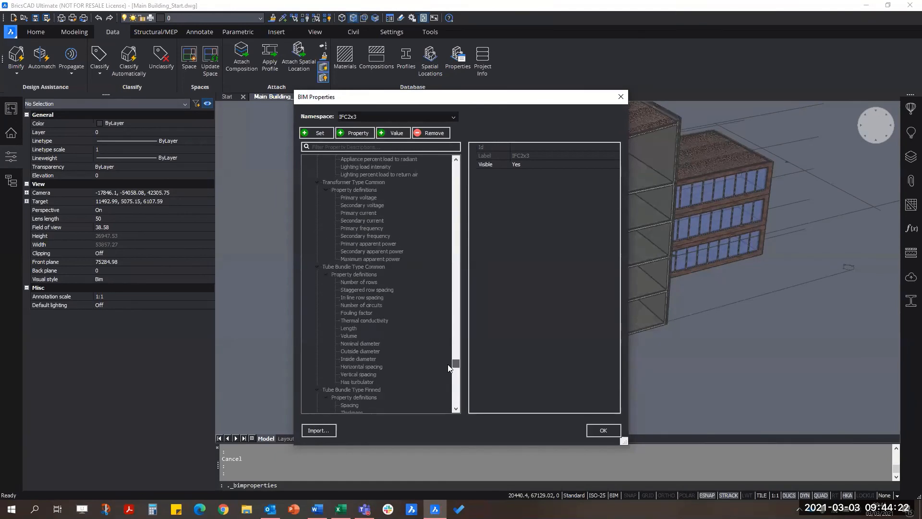
left_click_drag(448, 368, 461, 172)
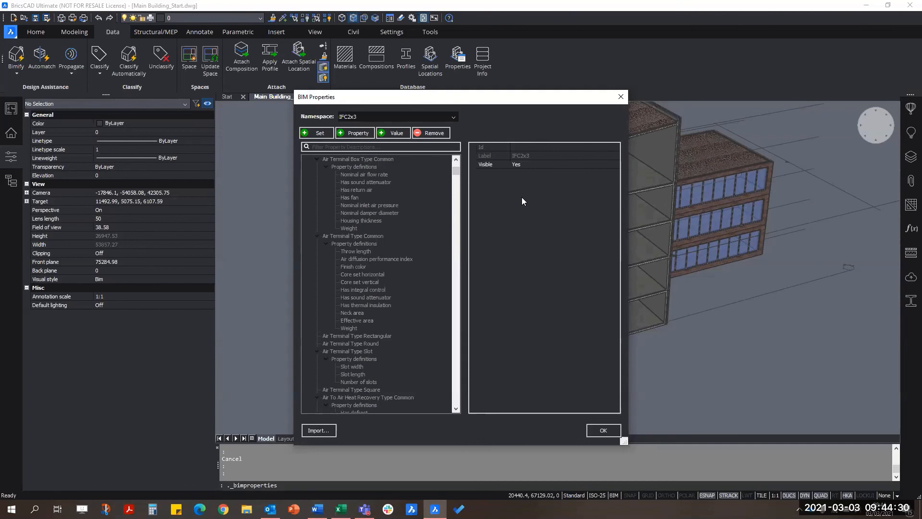
- Browse the Quantity namespace's definitions and inspect the Room volume value under Room Quantity
left_click(426, 118)
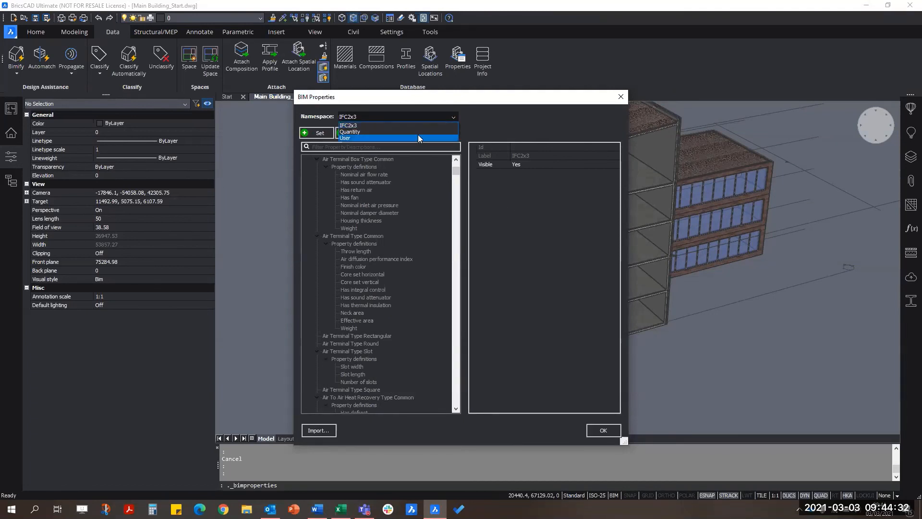
left_click(413, 131)
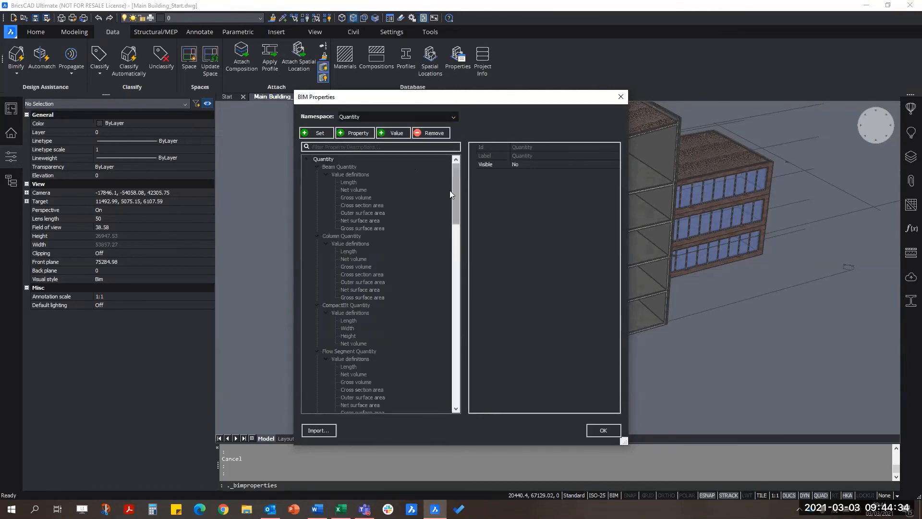
left_click_drag(455, 218, 466, 318)
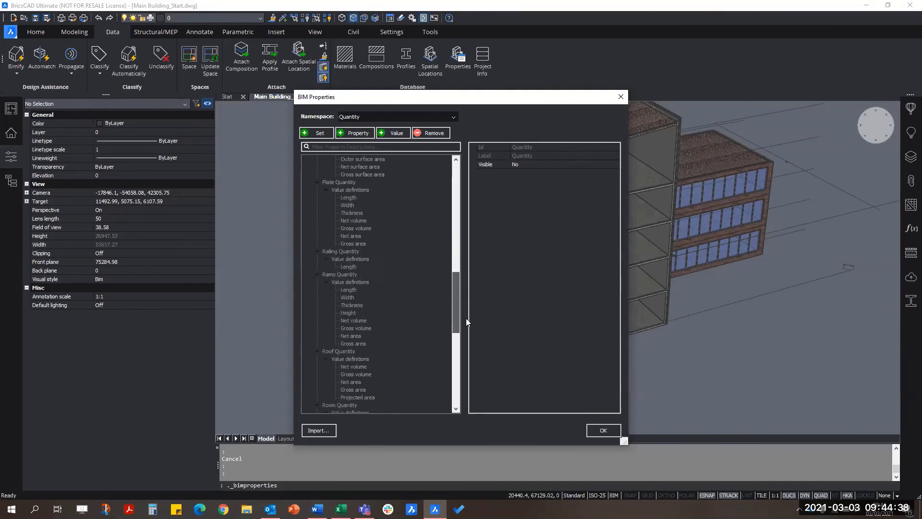
scroll(401, 293, "down", 2)
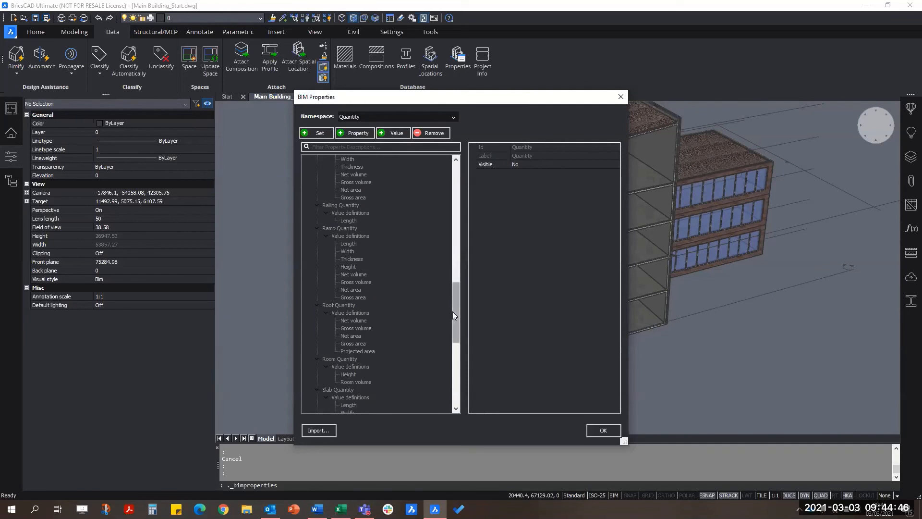
scroll(452, 311, "down", 2)
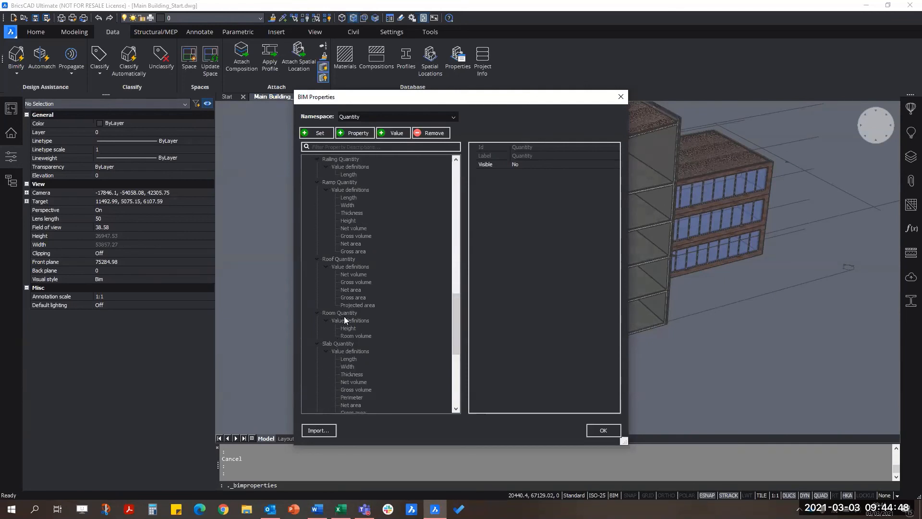
left_click(346, 314)
left_click(347, 336)
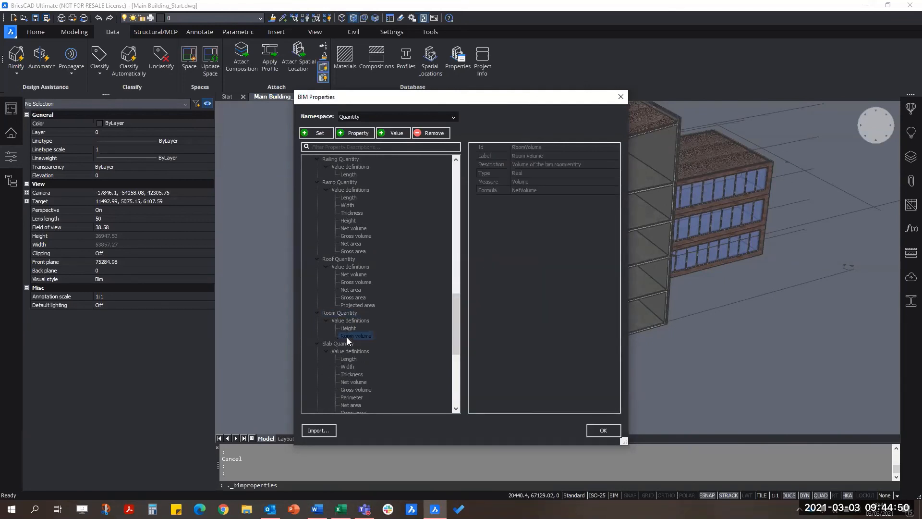
left_click_drag(450, 302, 434, 113)
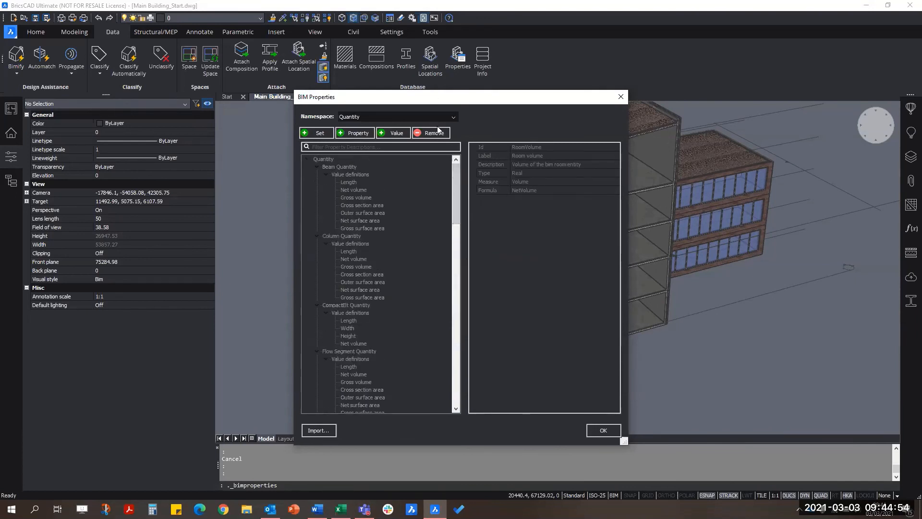
- Create a property set named CustomProperties in the User namespace
left_click(432, 117)
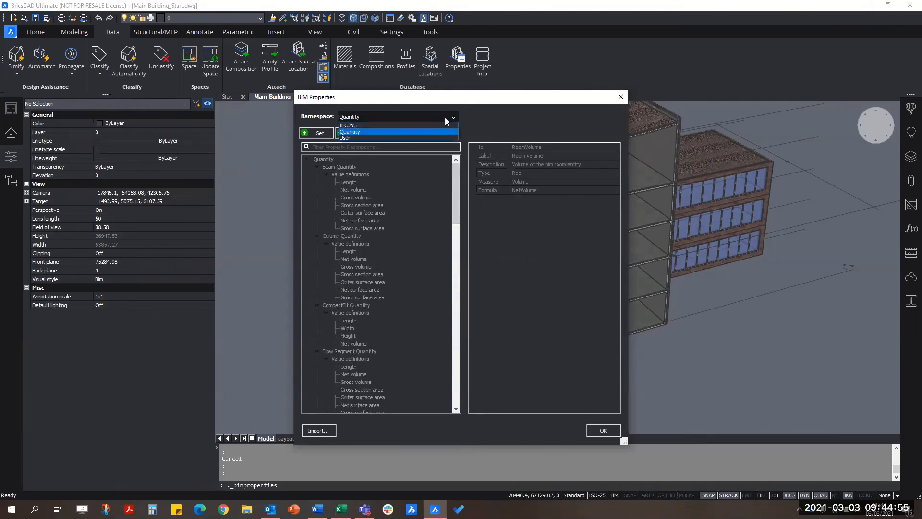
left_click(428, 138)
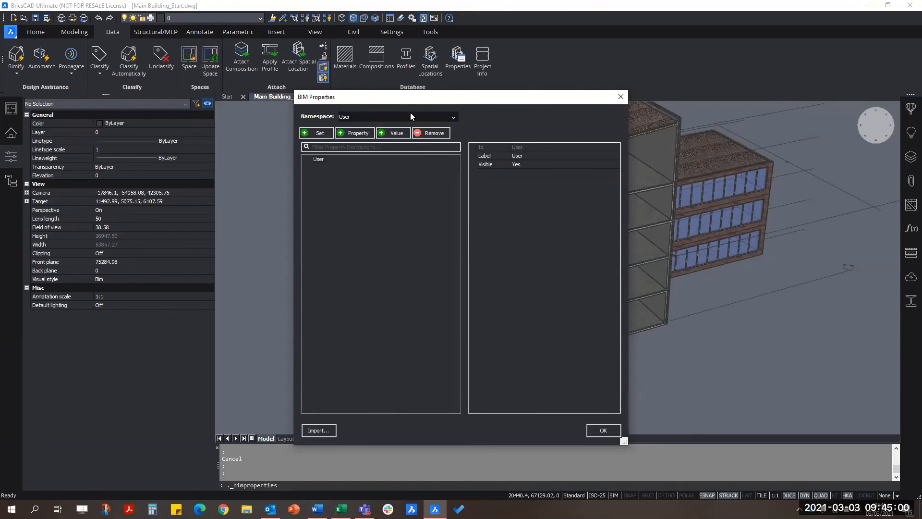
left_click(352, 134)
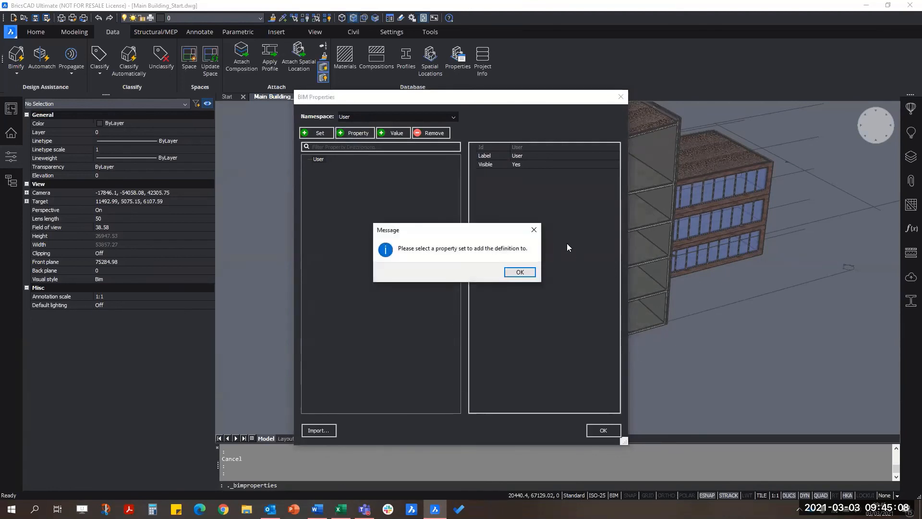
left_click(533, 229)
left_click(319, 160)
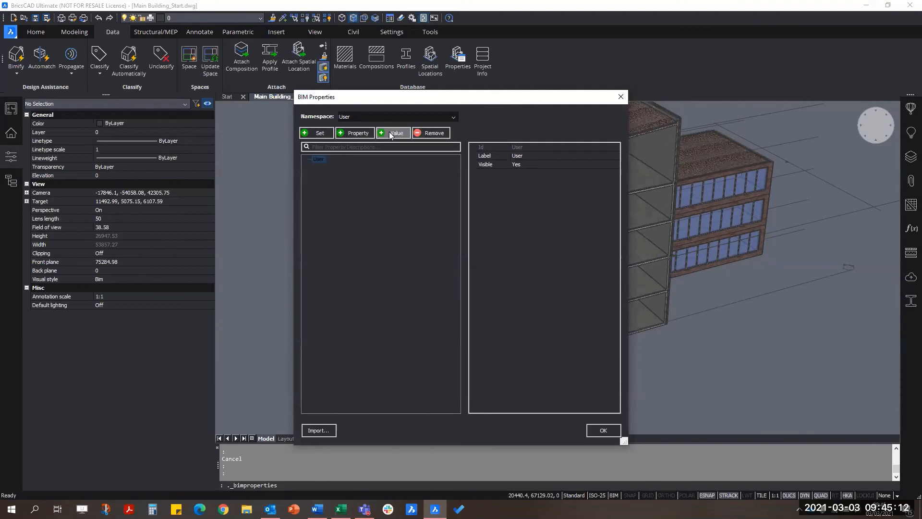
left_click(312, 136)
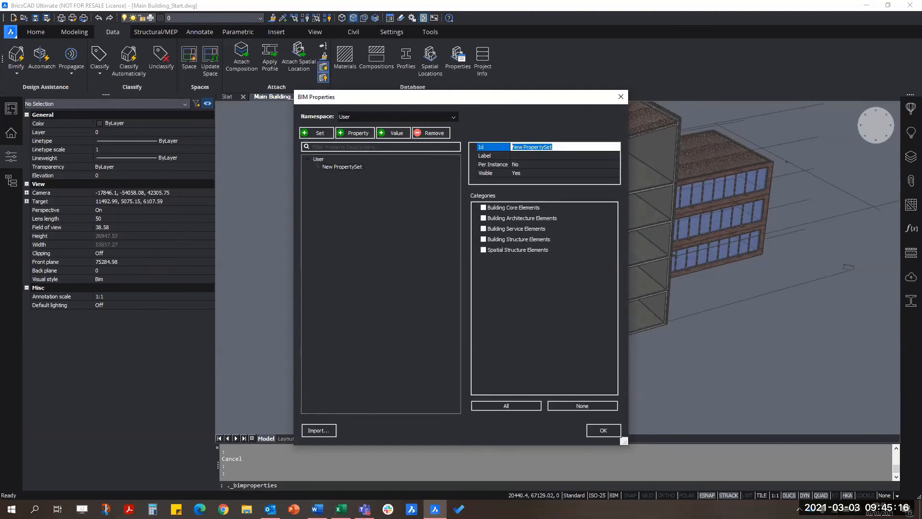
type("CustomProperties")
key("Return")
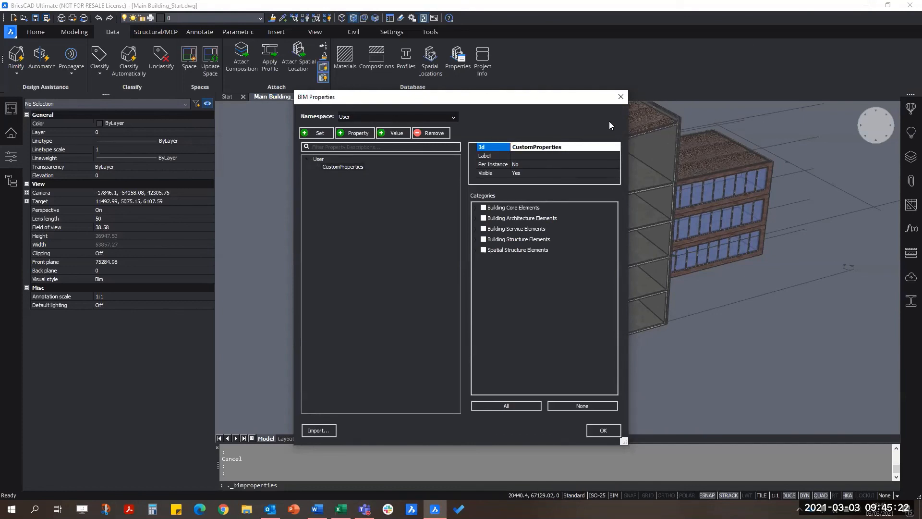
- Assign the CustomProperties set to the core, architecture, service, structure and spatial structure element categories
left_click(476, 208)
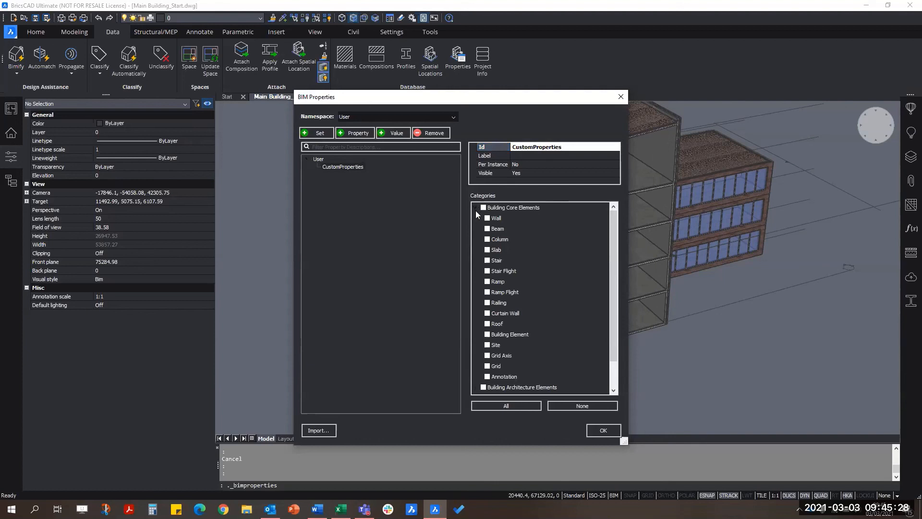
left_click(476, 207)
left_click(476, 216)
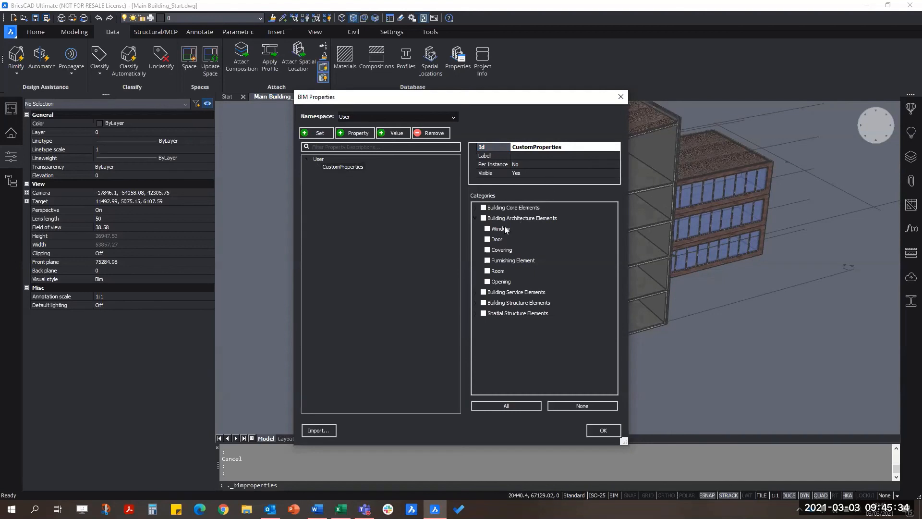
left_click(475, 218)
left_click(483, 207)
left_click(484, 218)
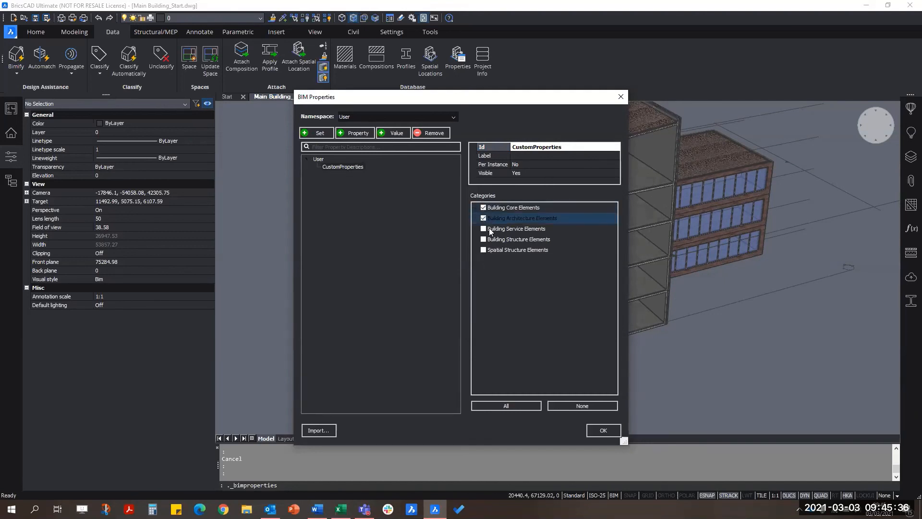
left_click(483, 229)
left_click(483, 239)
left_click(484, 250)
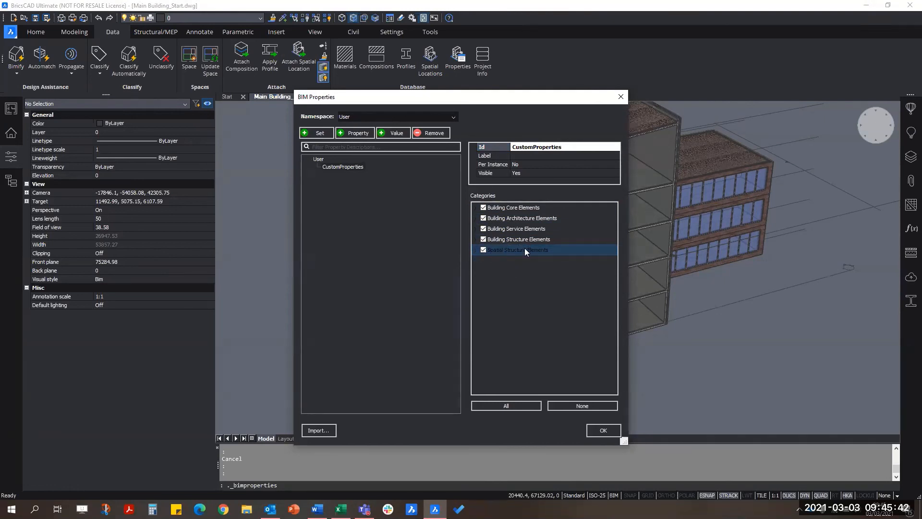
- Add two property definitions named Cost and Manufacturer's Name to the CustomProperties set
left_click(408, 218)
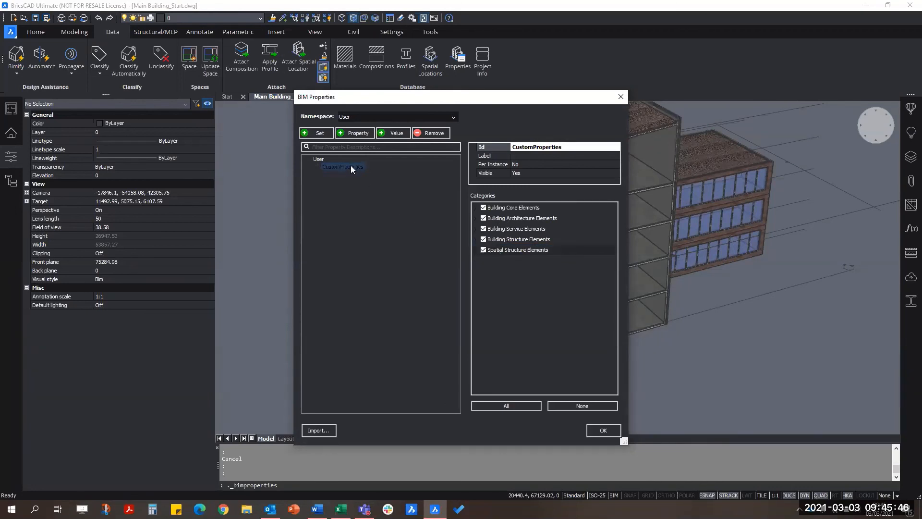
left_click(356, 135)
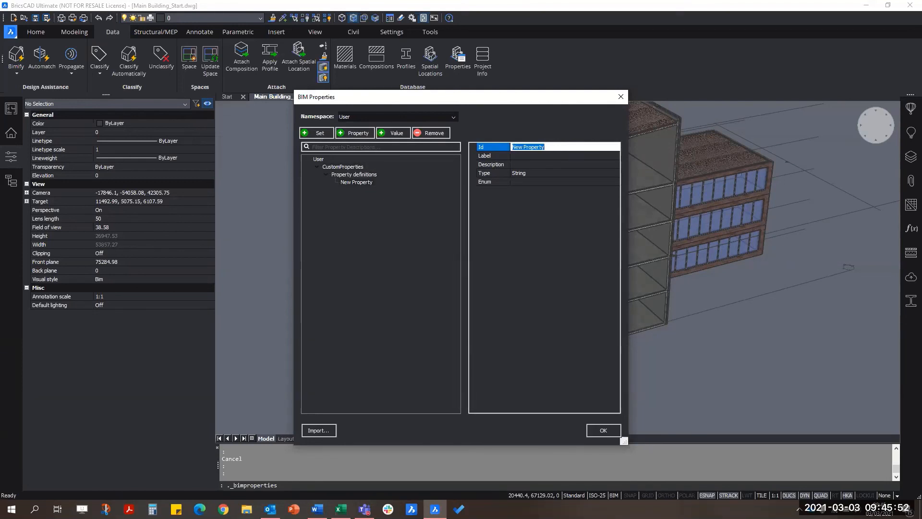
type("Cost")
key("Return")
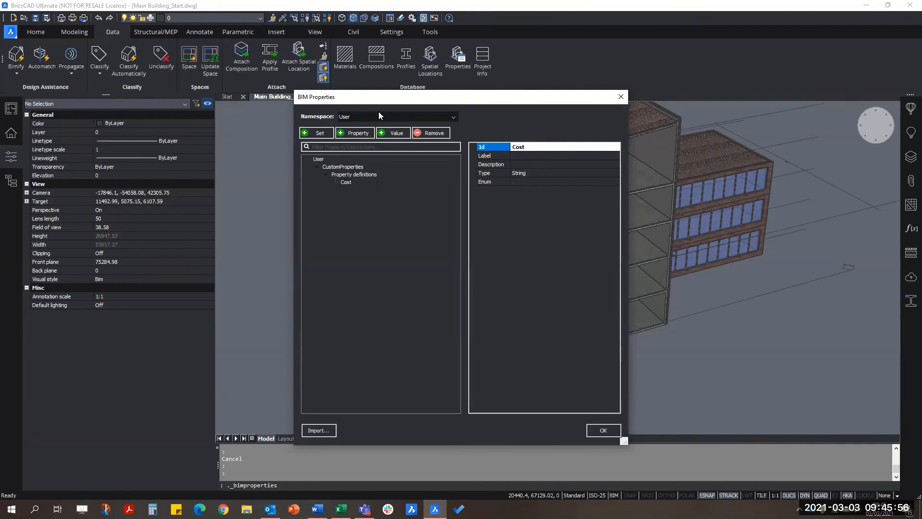
left_click(355, 133)
type("Manuf")
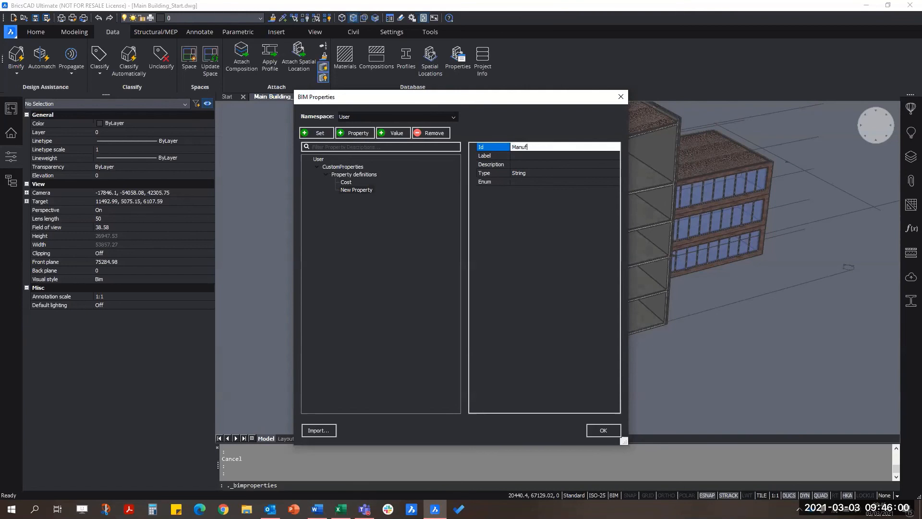
type("acturer's Name")
key("Return")
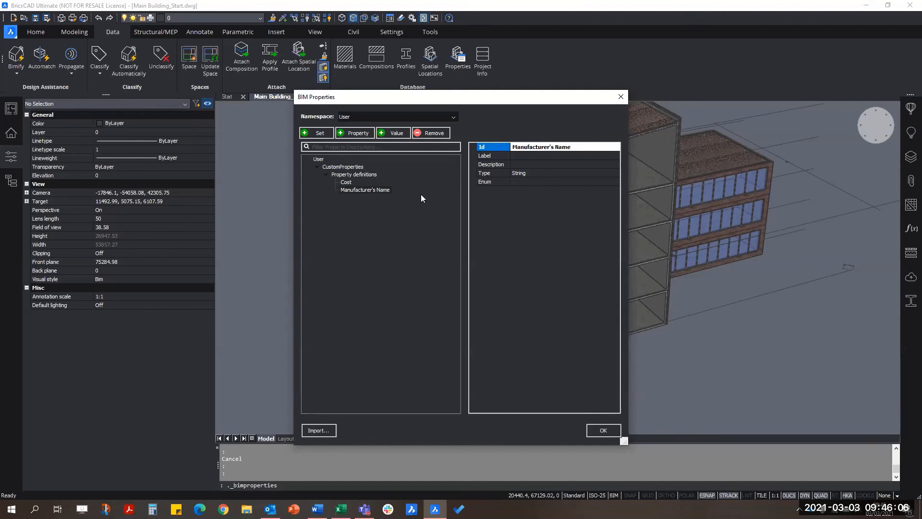
- Set the data type of the Cost property to Real
left_click(370, 190)
left_click(348, 190)
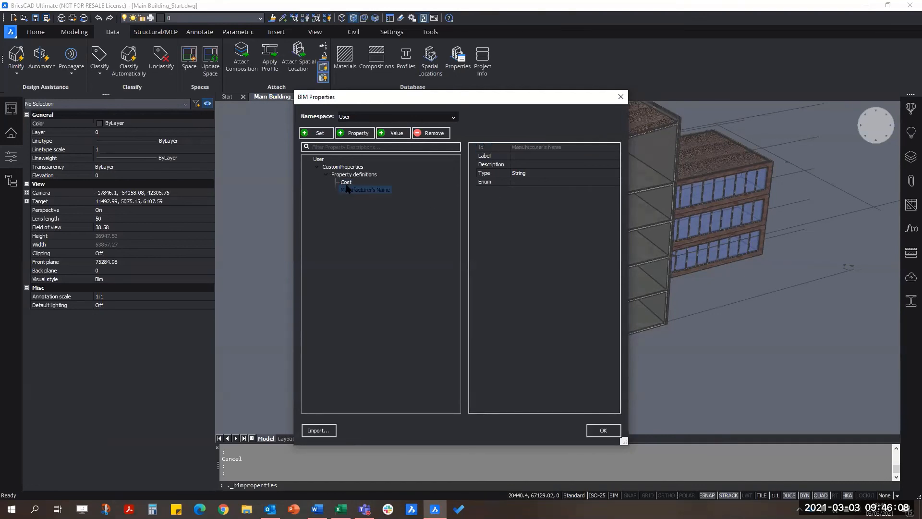
left_click(346, 183)
left_click(348, 190)
left_click(348, 182)
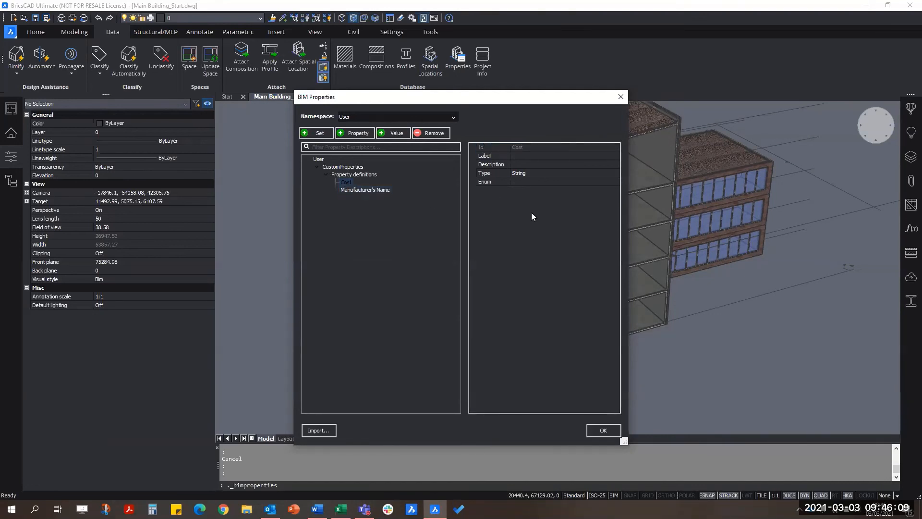
left_click(540, 165)
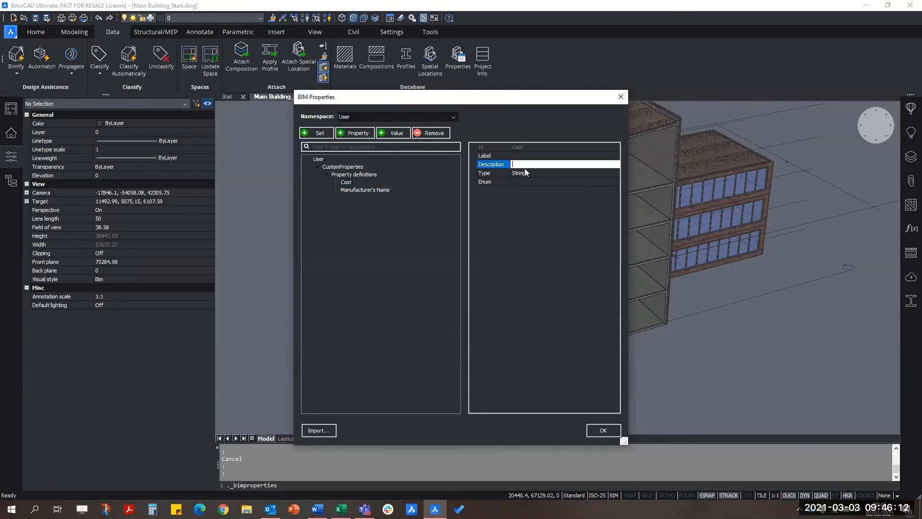
left_click(539, 174)
left_click(540, 173)
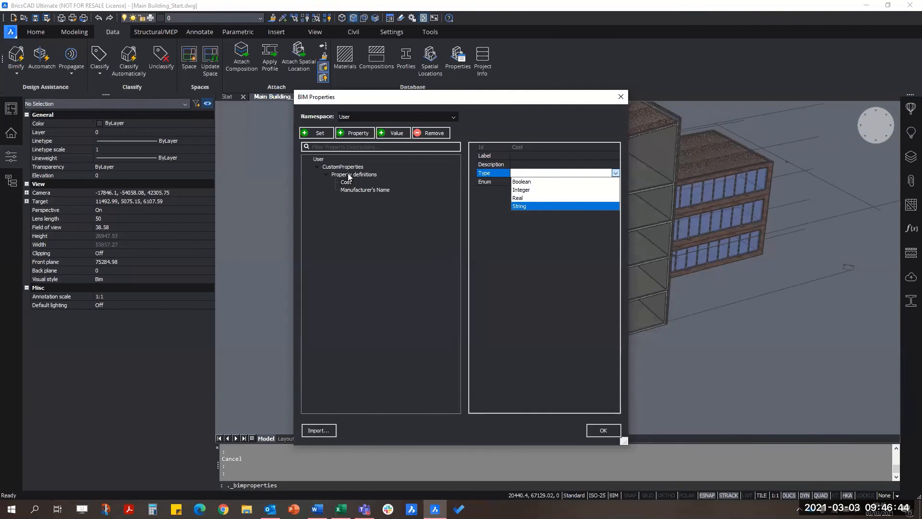
left_click(526, 198)
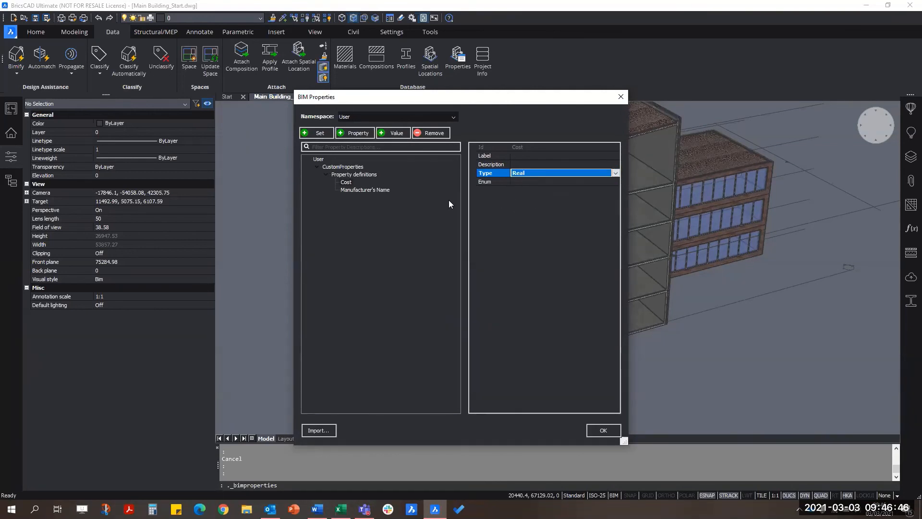
- Keep String as the Manufacturer's Name data type and accept the BIM property definitions
left_click(382, 191)
left_click(538, 173)
left_click(549, 177)
left_click(540, 207)
left_click(604, 430)
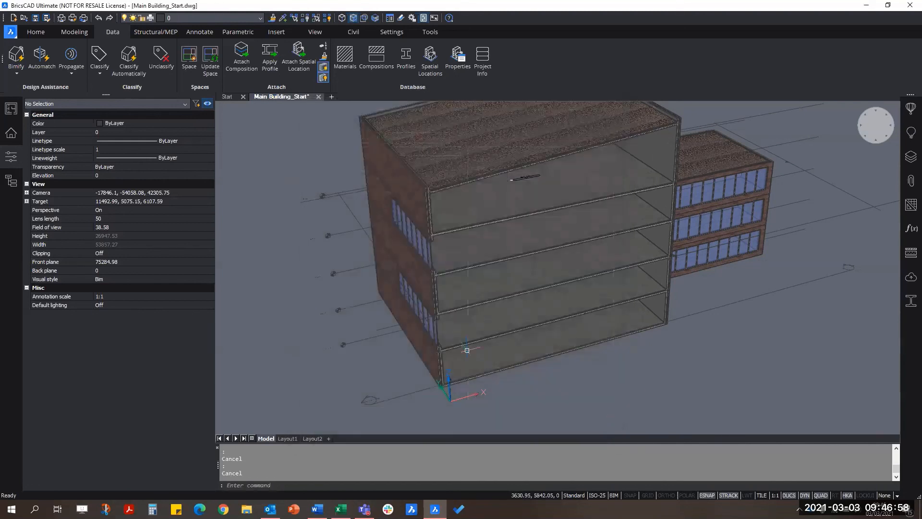
- Inspect the Floor 1 slab's properties for the new CustomProperties fields
scroll(466, 350, "up", 5)
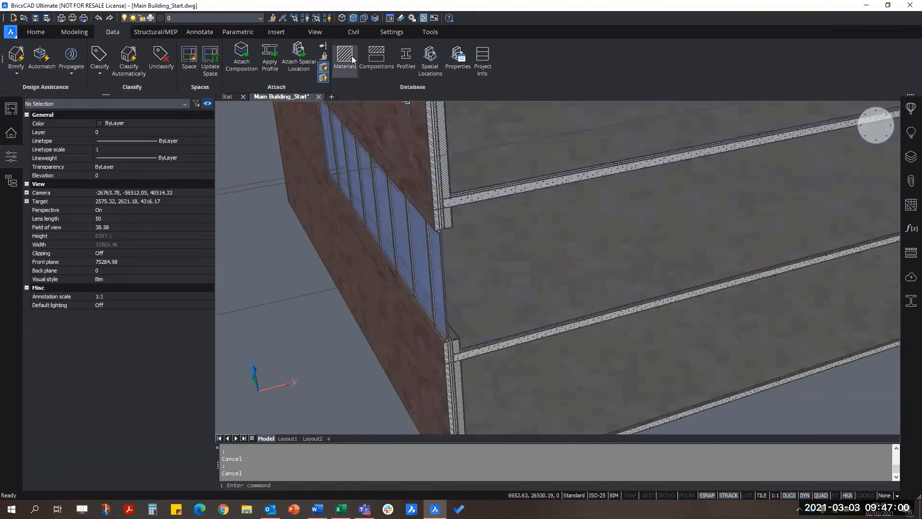
left_click(517, 310)
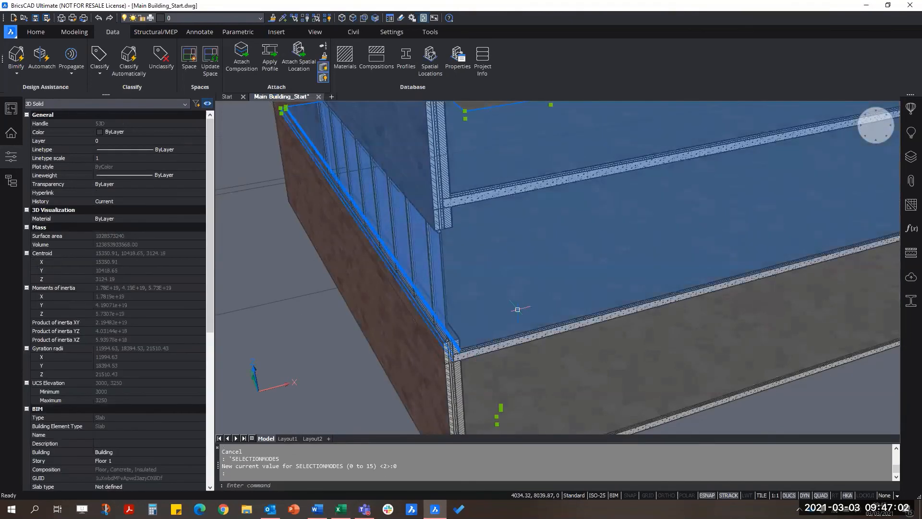
scroll(144, 377, "down", 10)
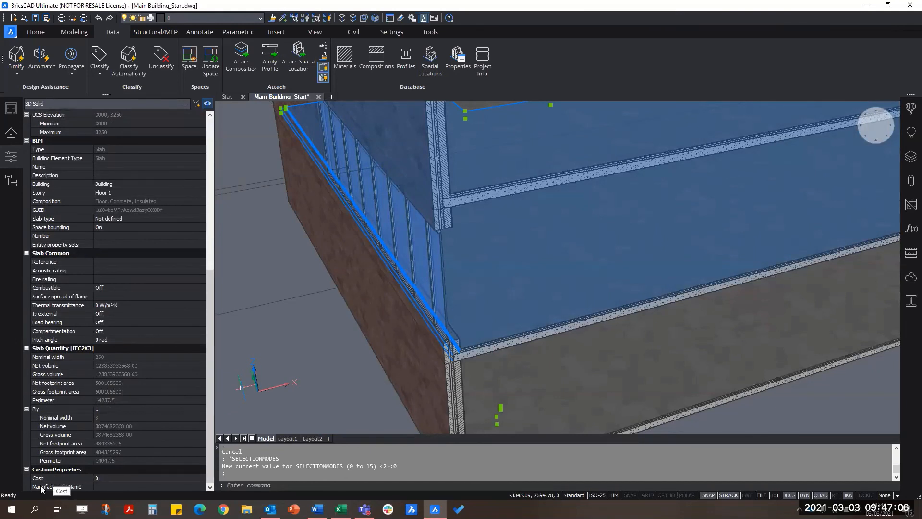
left_click(115, 486)
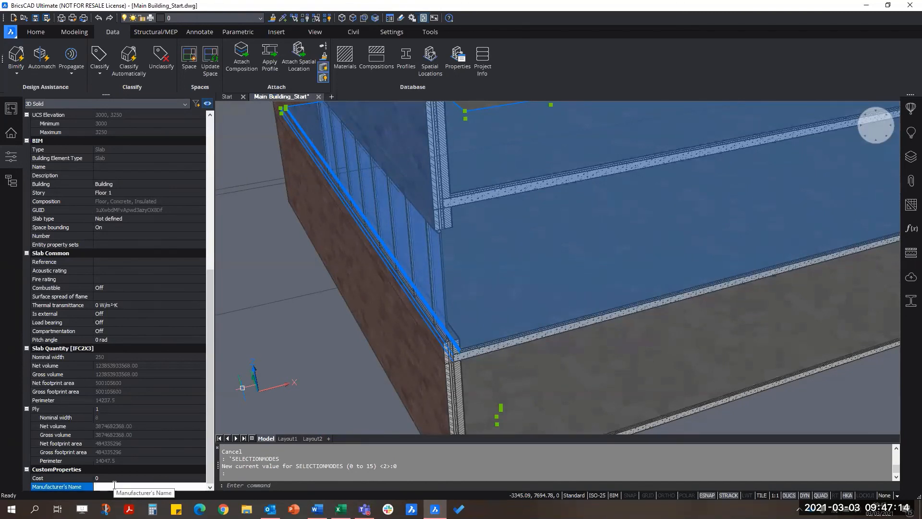
key("Escape")
key("Escape")
- Inspect the Floor 0 front cavity wall's properties for the same custom fields
left_click(439, 377)
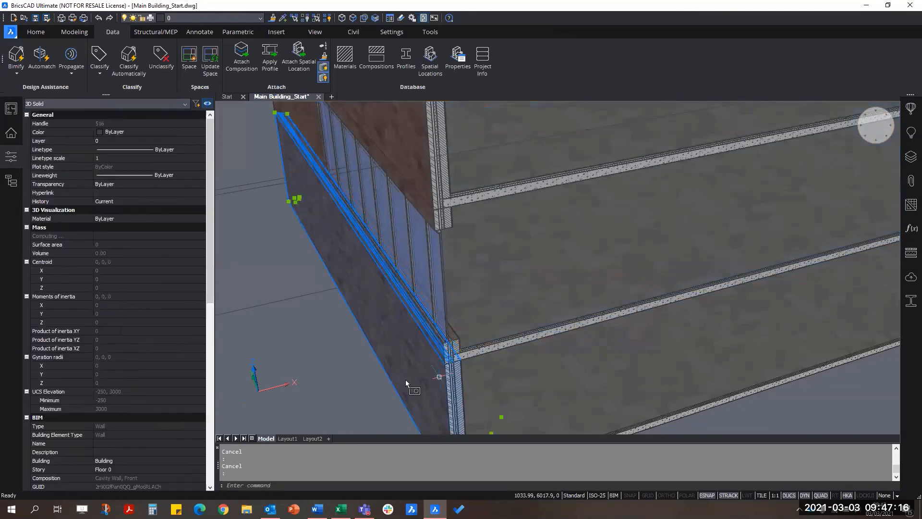
scroll(237, 371, "down", 4)
scroll(150, 381, "down", 10)
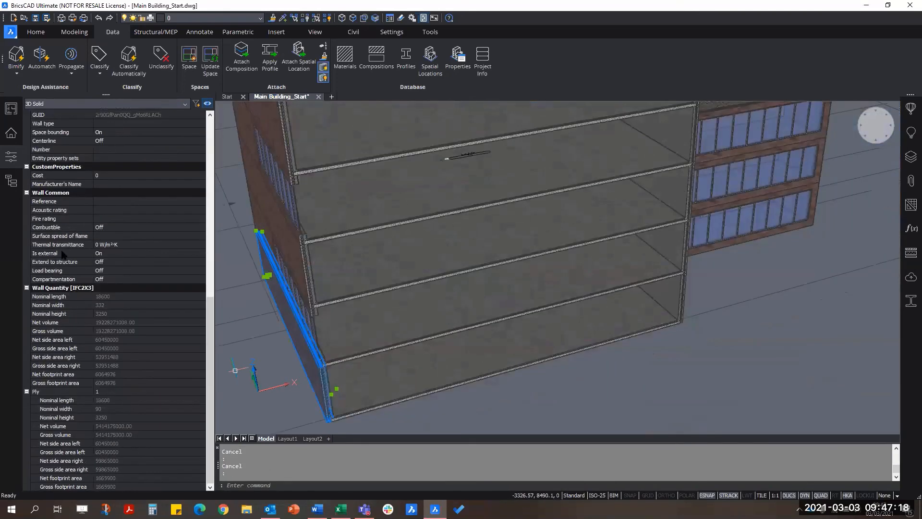
scroll(73, 194, "up", 2)
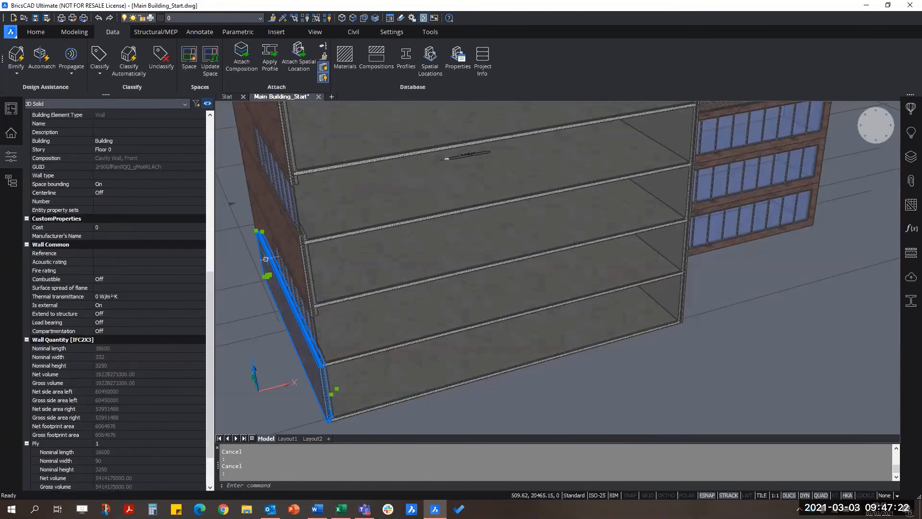
key("Escape")
- Select all the building's windows through the Building Elements structure
scroll(315, 354, "up", 5)
left_click(314, 313)
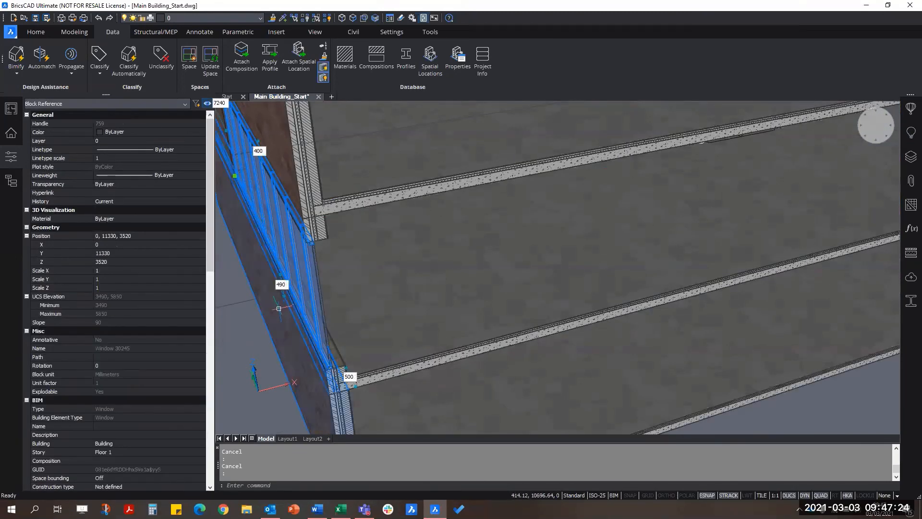
key("Escape")
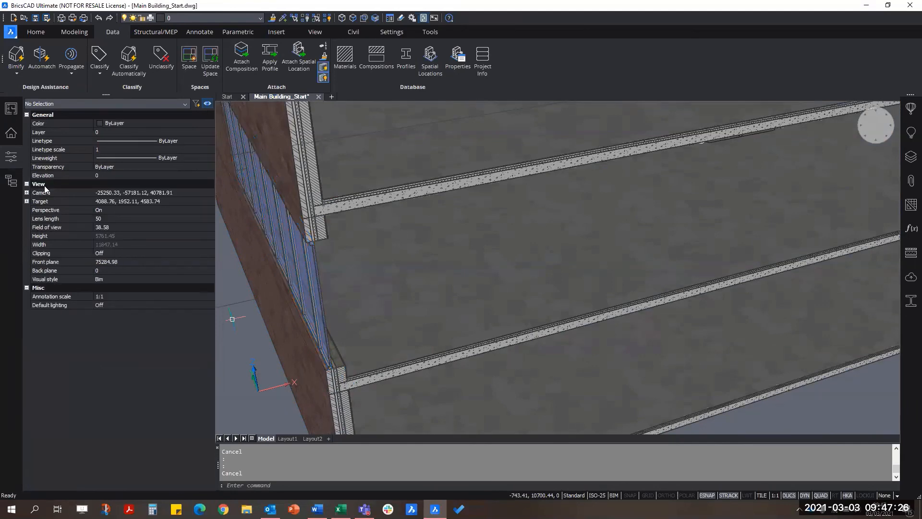
left_click(7, 190)
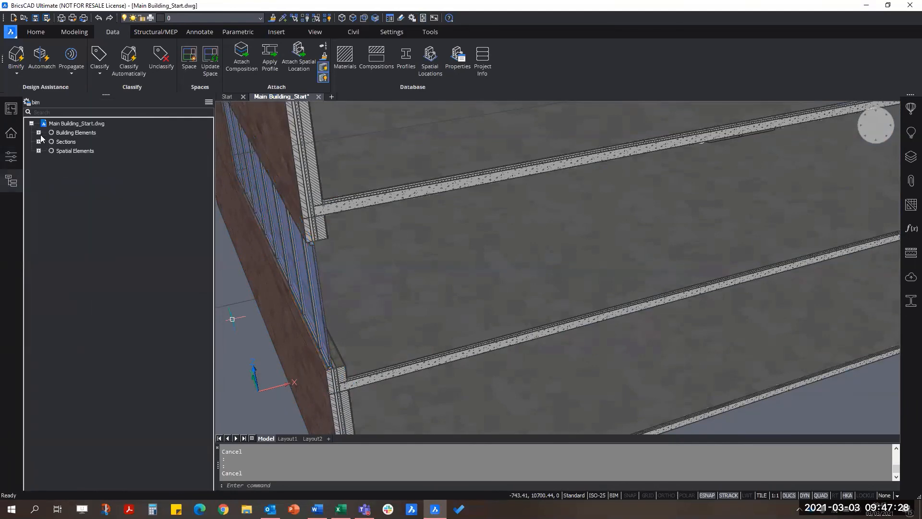
left_click(39, 133)
left_click(76, 178)
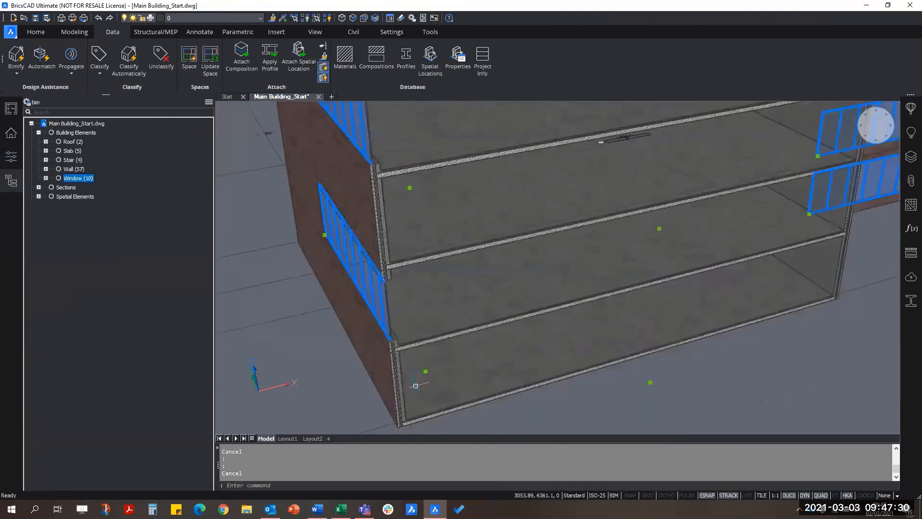
- Set the custom Cost property of all selected windows to 10000
left_click(10, 157)
scroll(139, 367, "down", 9)
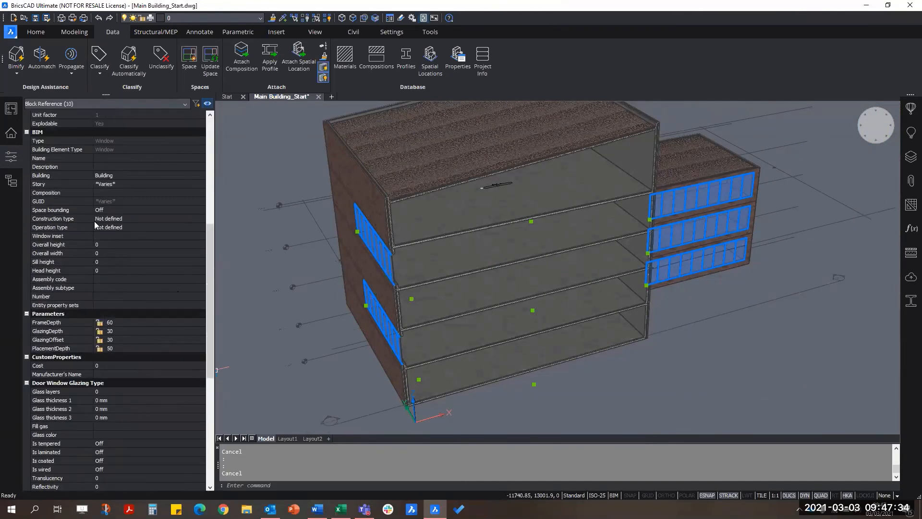
left_click(108, 314)
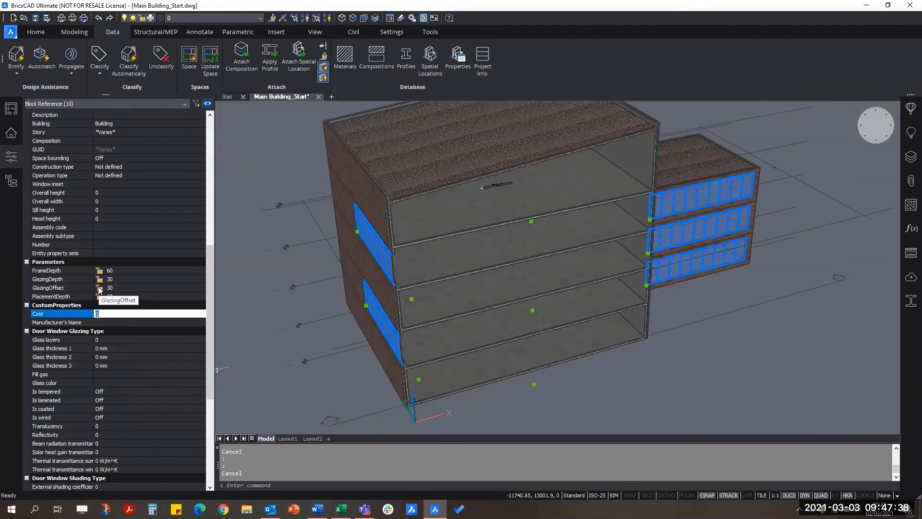
type("10000")
key("Return")
- Enter TestWindows as the Manufacturer's Name for all selected windows
left_click(112, 322)
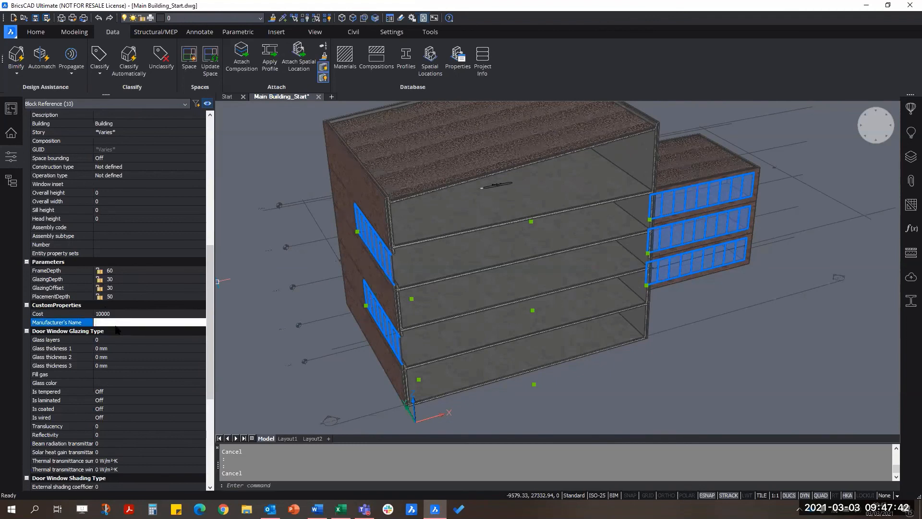
left_click(57, 313)
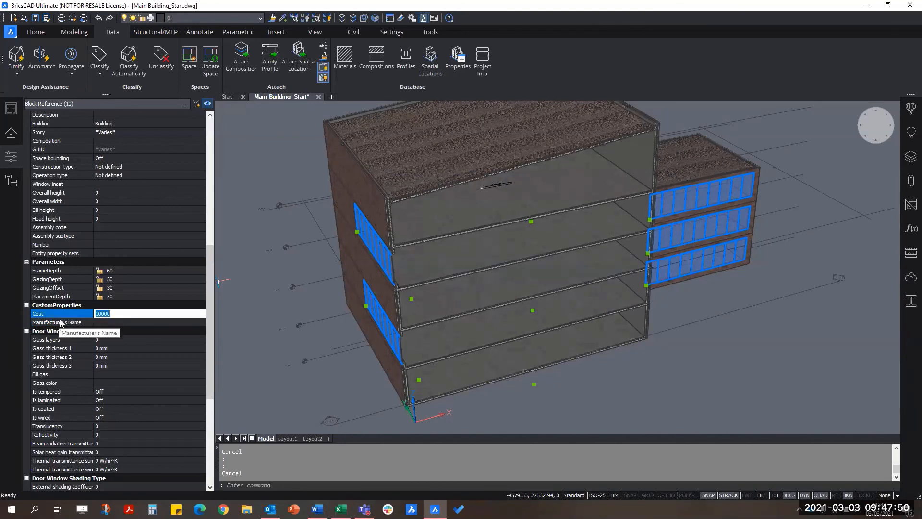
left_click(101, 323)
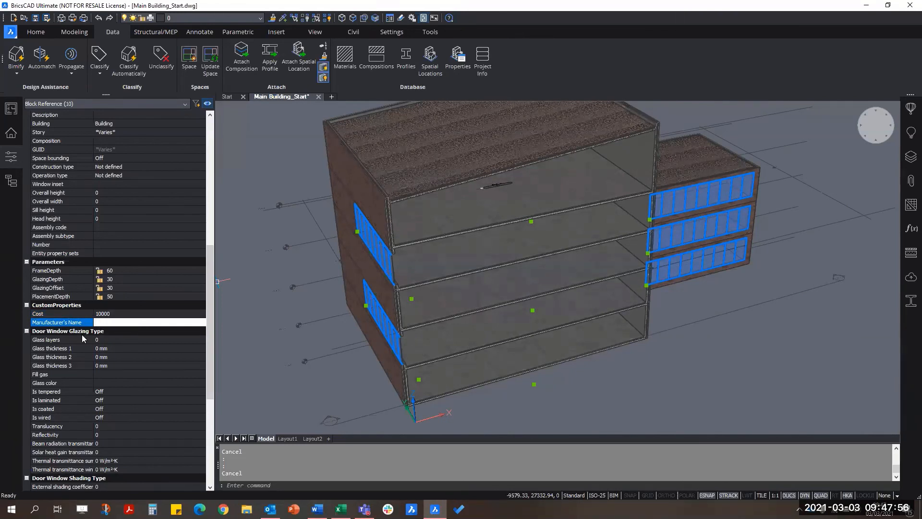
type("TestWindows")
left_click(150, 340)
left_click(150, 322)
left_click(152, 340)
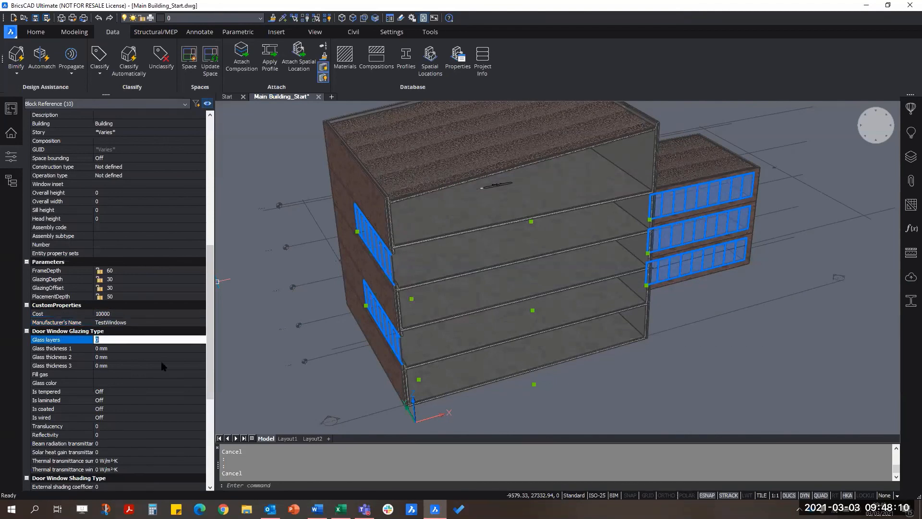
- Clear the window selection and show the model's BIM structure tree
scroll(441, 388, "down", 3)
key("Escape")
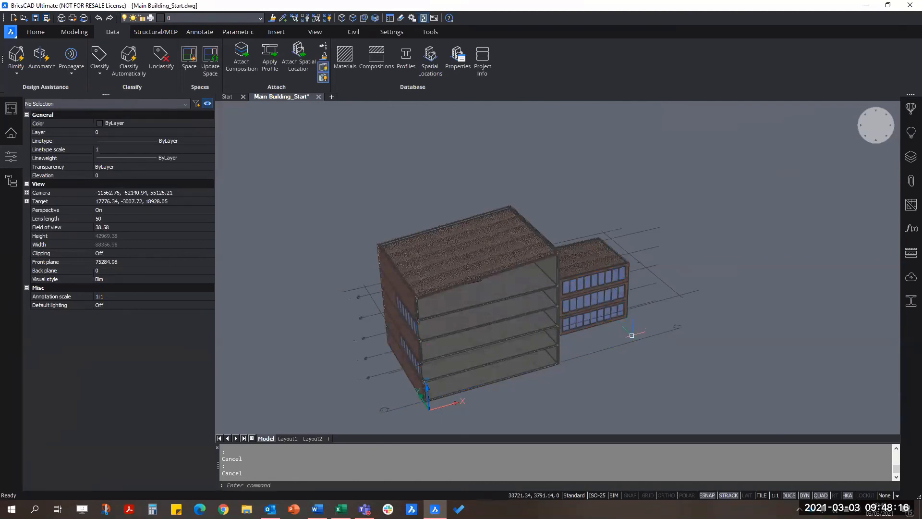
left_click(11, 180)
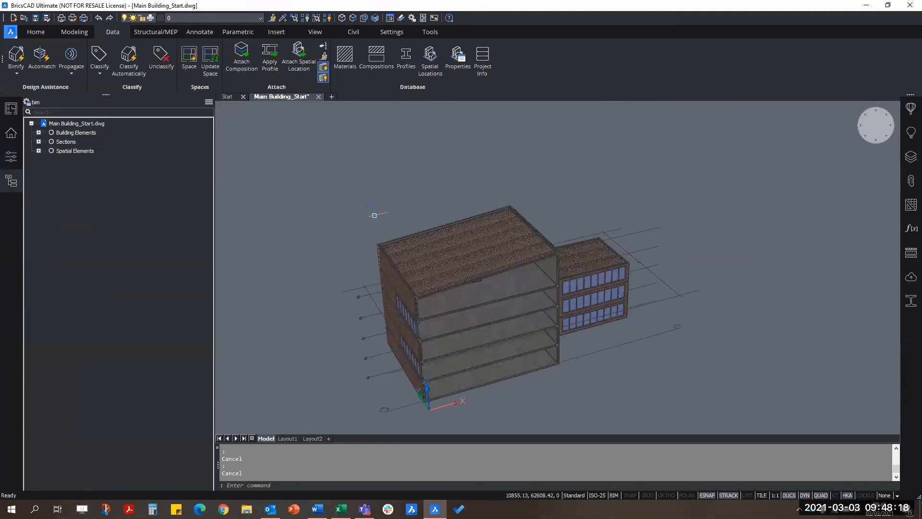